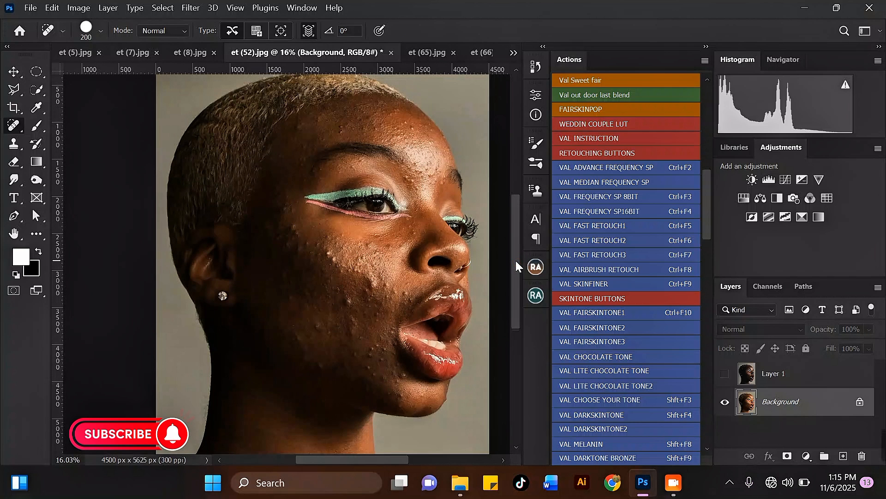
# Compare the retouched Layer 1 with the original Background portrait by toggling Layer 1's visibility, leaving it hidden
pyautogui.click(724, 373)
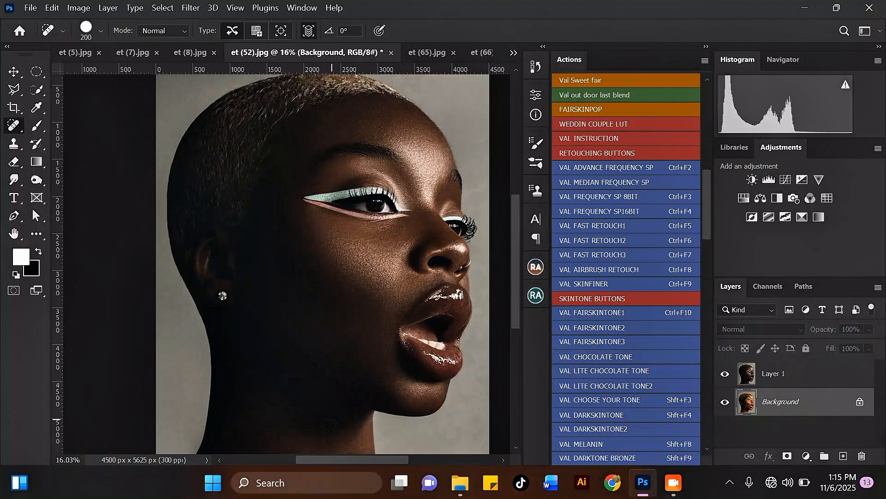
pyautogui.moveTo(335, 461); pyautogui.dragTo(341, 461)
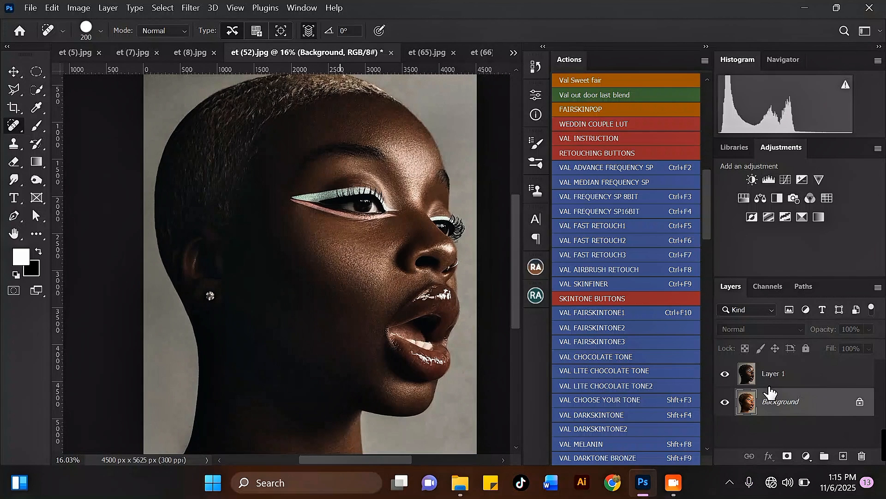
pyautogui.click(725, 374)
pyautogui.click(725, 373)
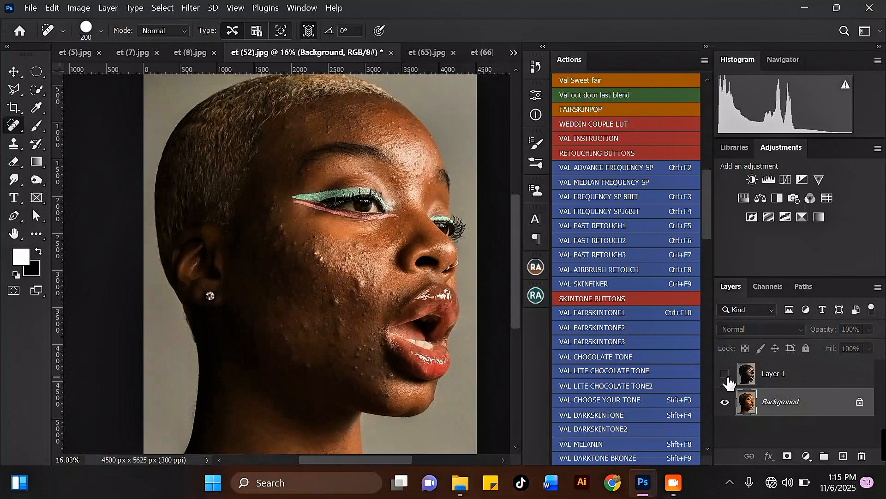
pyautogui.click(726, 375)
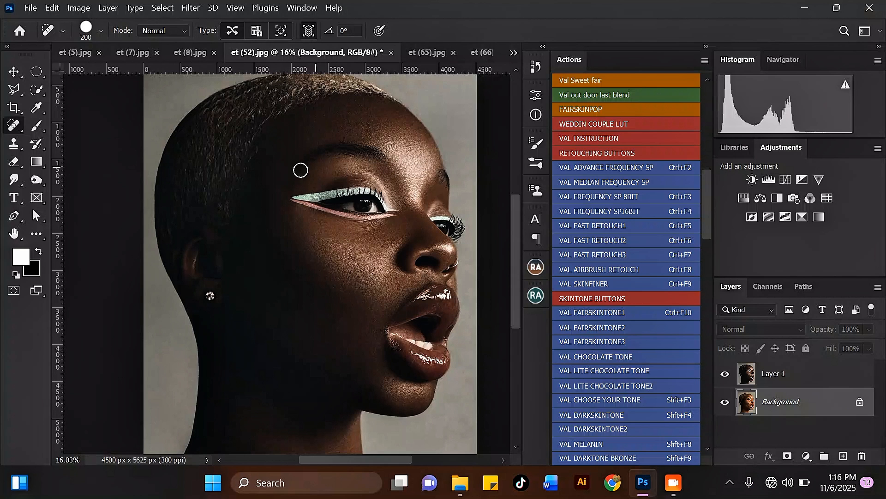
pyautogui.click(725, 373)
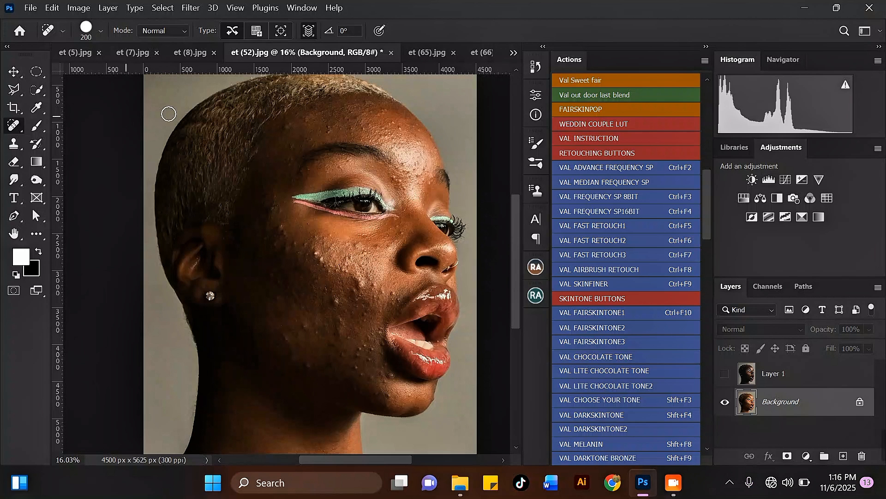
pyautogui.moveTo(711, 184)
pyautogui.mouseDown()
pyautogui.moveTo(717, 356)
pyautogui.moveTo(713, 142)
pyautogui.moveTo(713, 252)
pyautogui.mouseUp()
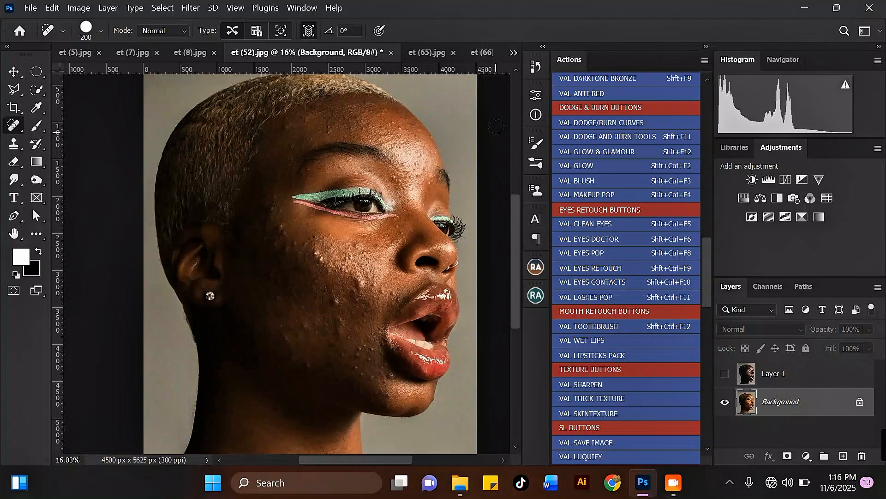
pyautogui.moveTo(517, 260)
pyautogui.mouseDown()
pyautogui.moveTo(516, 272)
pyautogui.moveTo(508, 250)
pyautogui.moveTo(514, 256)
pyautogui.mouseUp()
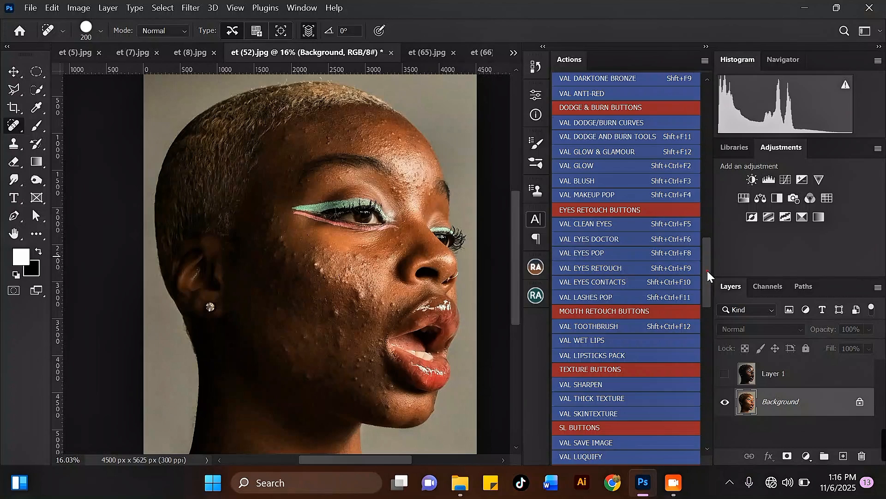
pyautogui.moveTo(707, 271)
pyautogui.mouseDown()
pyautogui.moveTo(705, 201)
pyautogui.moveTo(711, 309)
pyautogui.moveTo(696, 152)
pyautogui.moveTo(696, 244)
pyautogui.moveTo(693, 231)
pyautogui.mouseUp()
pyautogui.scroll(-3, 692, 231)
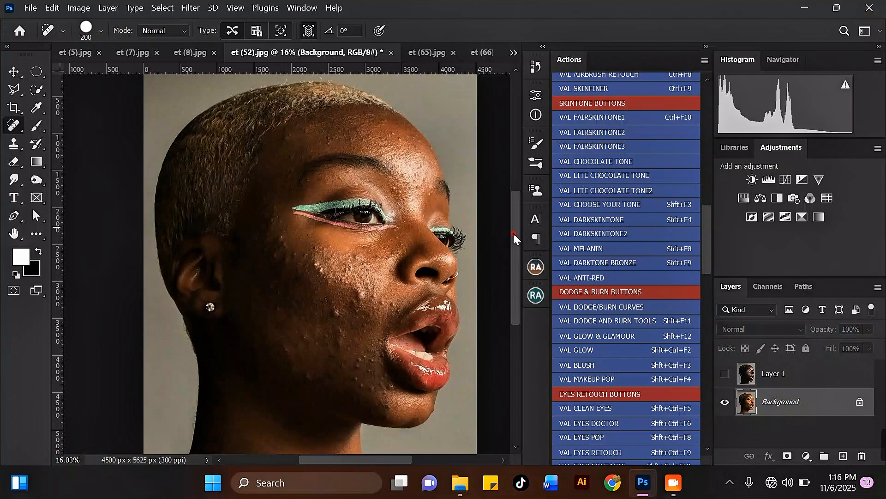
pyautogui.moveTo(514, 233); pyautogui.dragTo(513, 235)
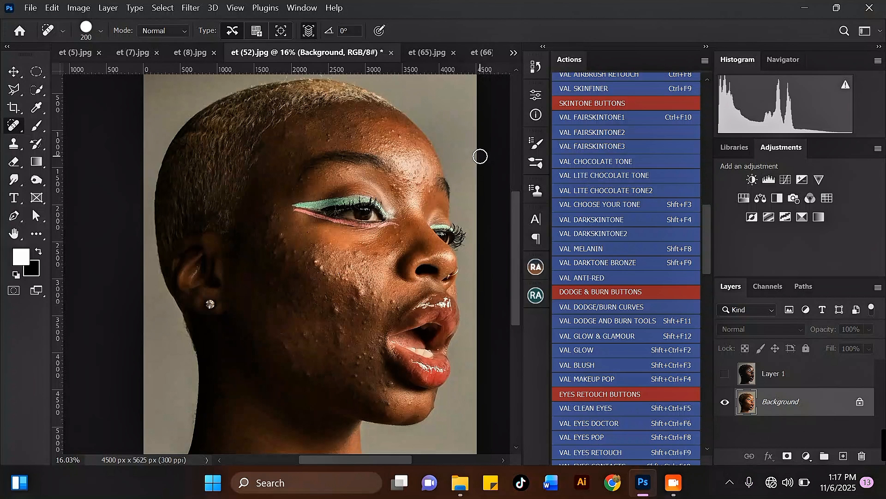
# Duplicate the Background portrait layer twice for separate tone and texture work
pyautogui.scroll(2, 301, 193)
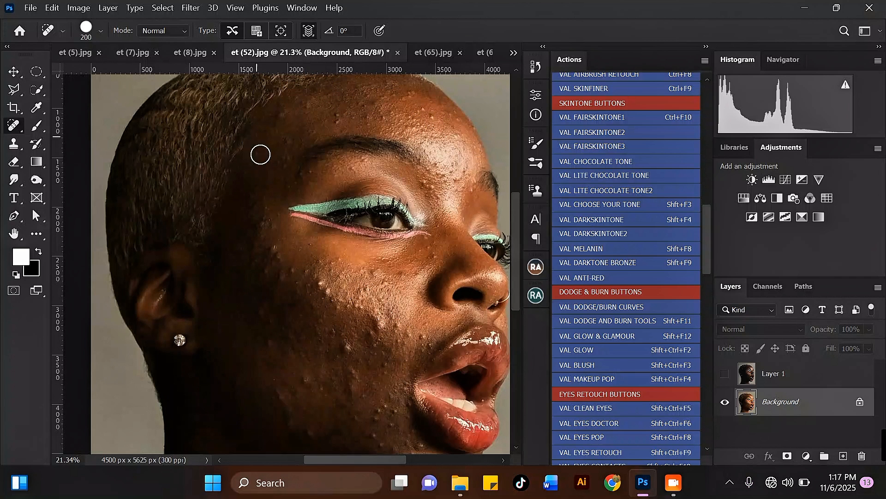
pyautogui.scroll(-1, 398, 148)
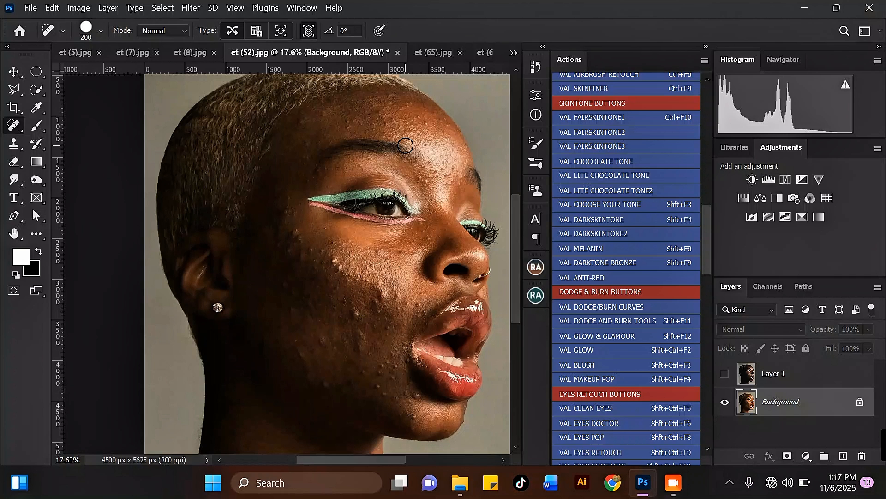
pyautogui.scroll(-1, 356, 179)
pyautogui.scroll(1, 390, 167)
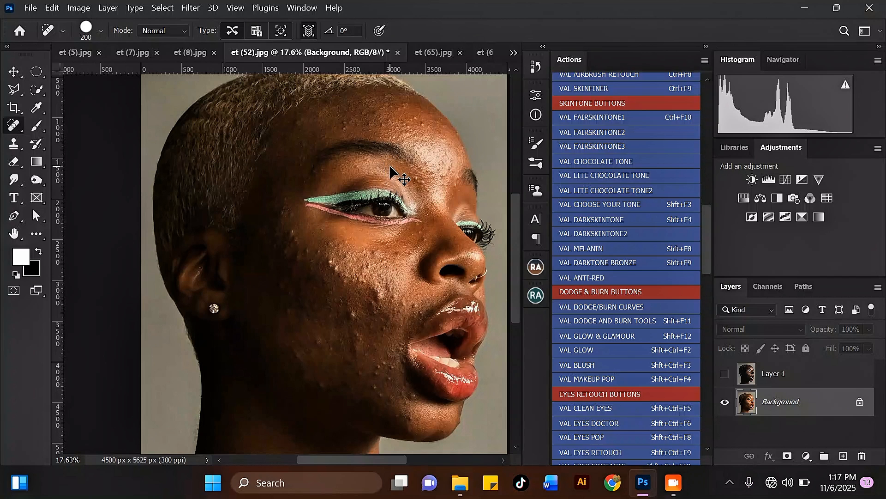
pyautogui.hotkey('ctrl', 'j')
pyautogui.hotkey('ctrl', 'j')
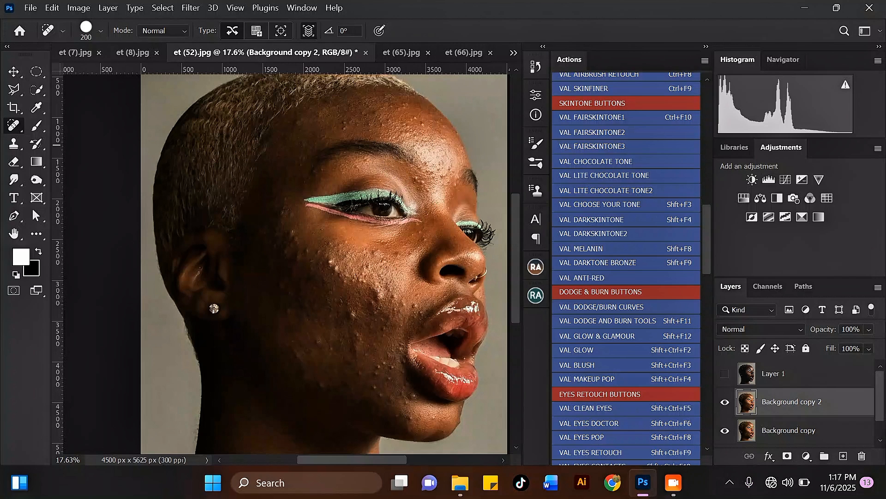
pyautogui.moveTo(882, 383); pyautogui.dragTo(883, 400)
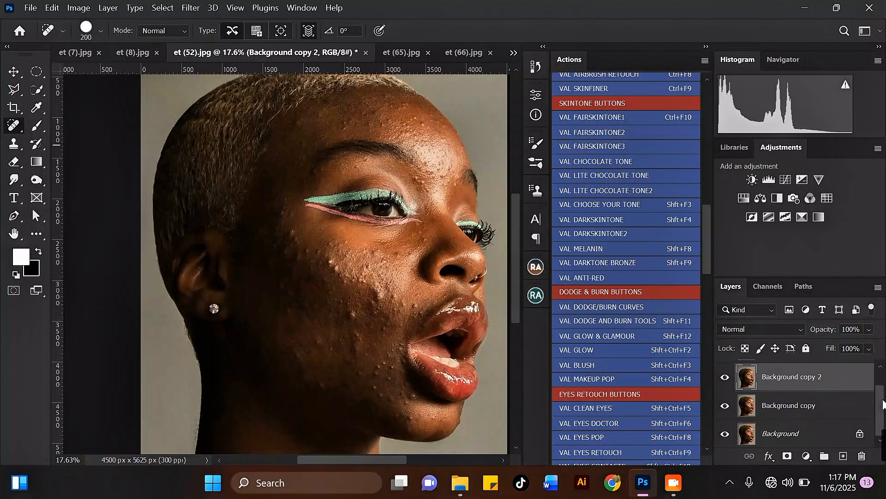
# Rename the lower Background copy "tone" and the upper copy "texture"
pyautogui.click(791, 406)
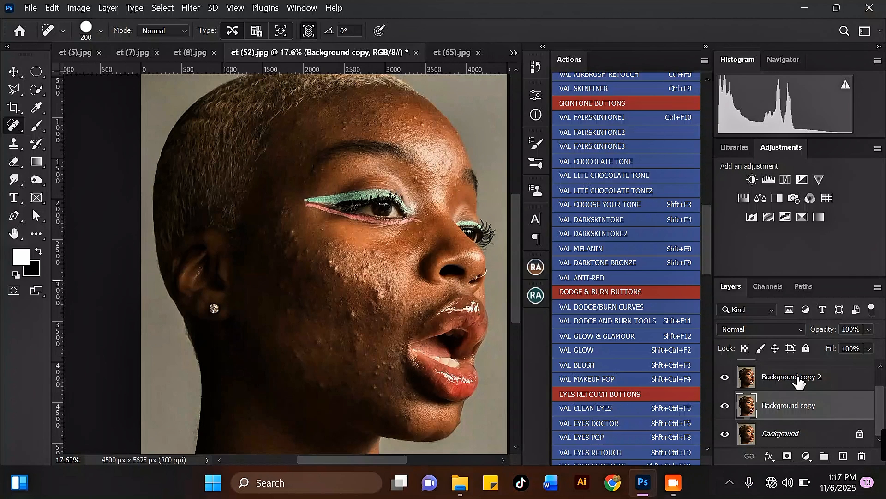
pyautogui.doubleClick(790, 405)
pyautogui.write('tone')
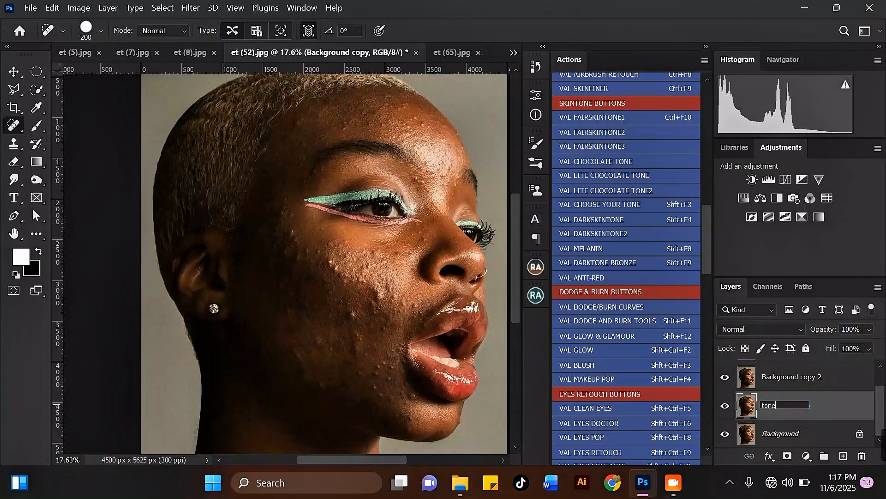
pyautogui.press('Return')
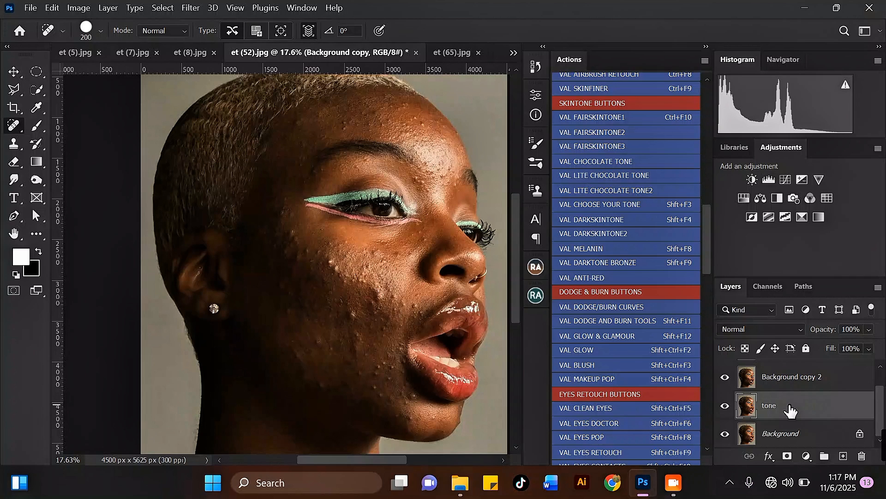
pyautogui.doubleClick(774, 382)
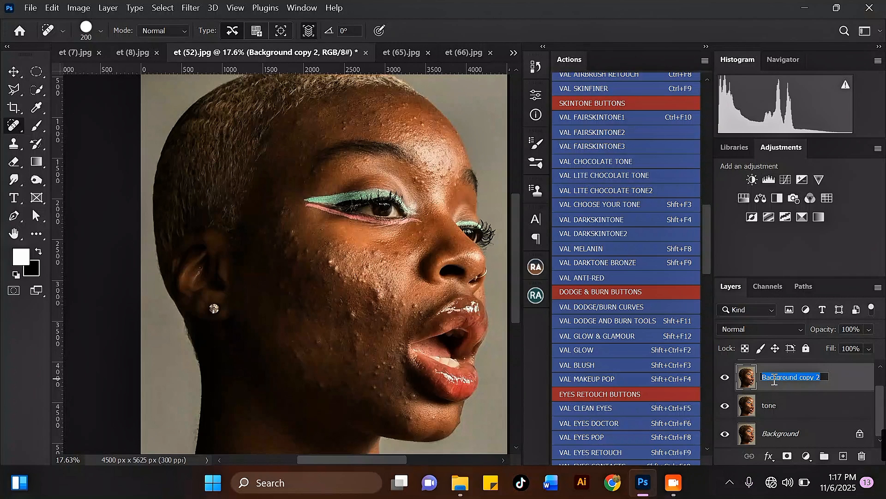
pyautogui.write('texture')
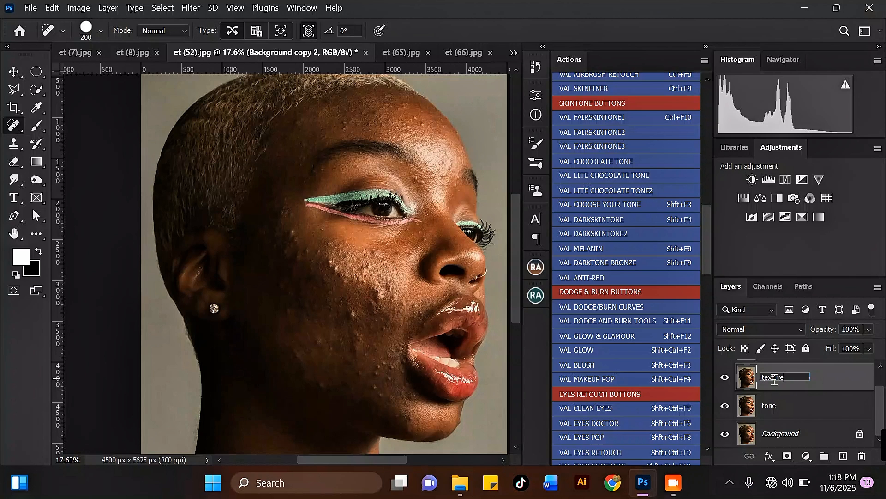
pyautogui.press('Return')
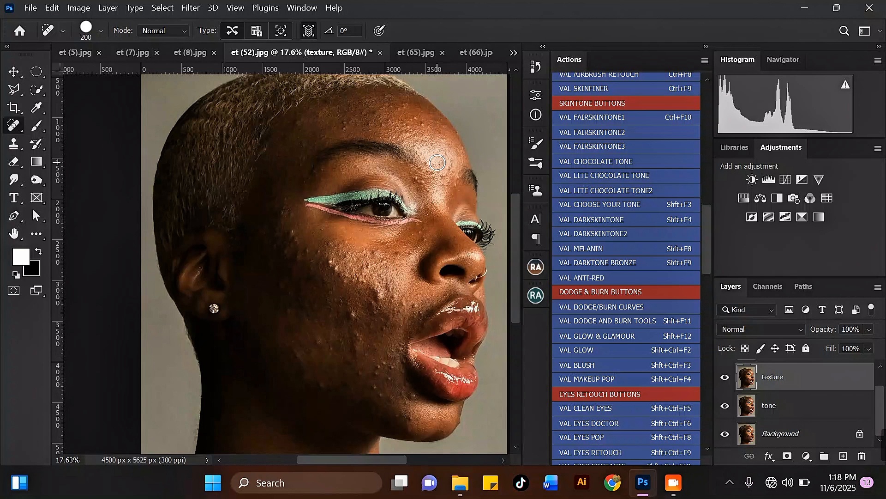
# Make the tone layer active and hide the texture layer above it
pyautogui.scroll(1, 437, 163)
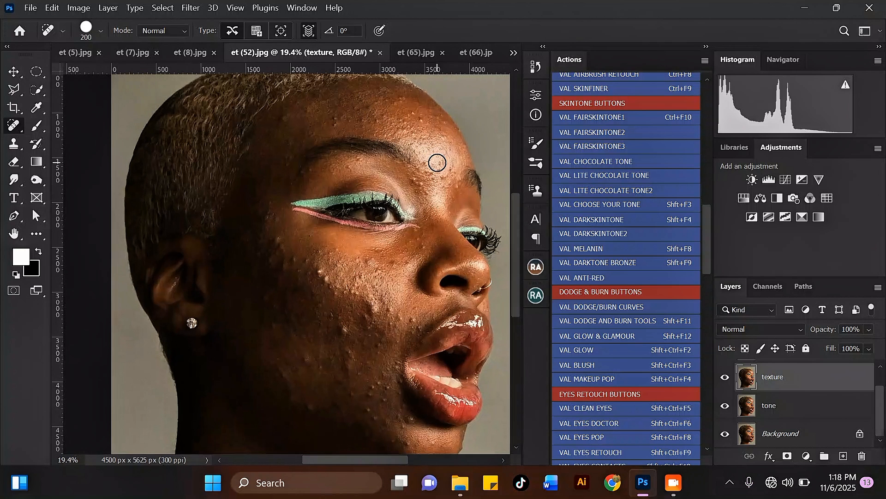
pyautogui.click(787, 408)
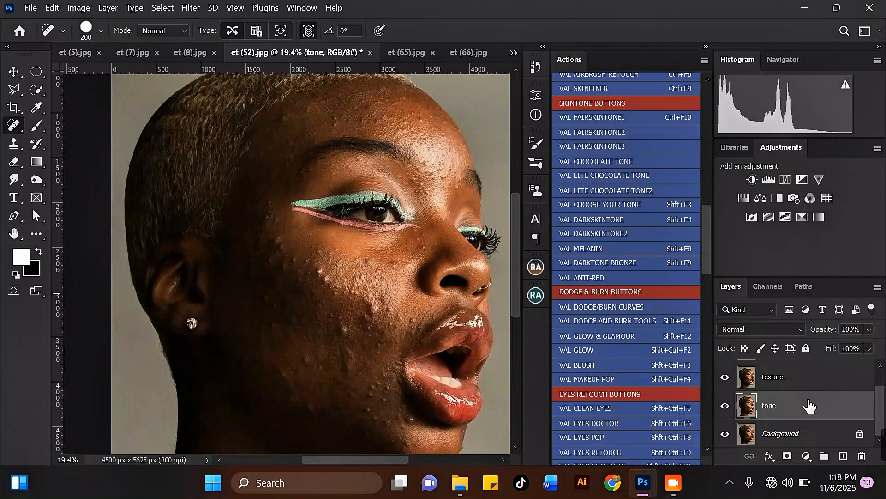
pyautogui.moveTo(881, 412); pyautogui.dragTo(881, 407)
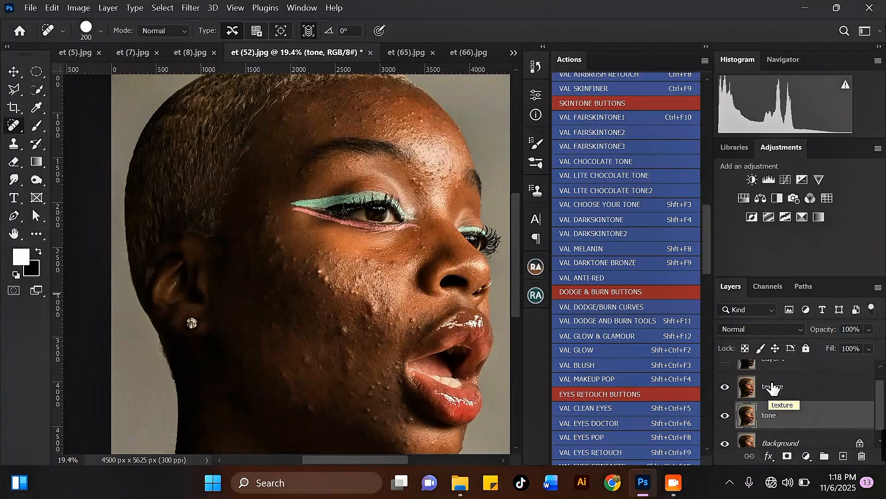
pyautogui.click(726, 388)
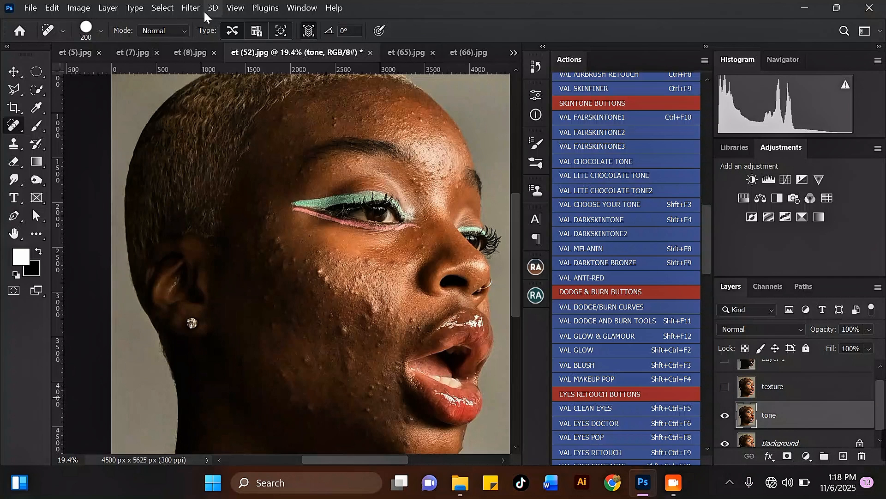
# Apply a Gaussian Blur with a 10-pixel radius to the tone layer, framing the face in the filter preview
pyautogui.click(192, 9)
pyautogui.moveTo(258, 186)
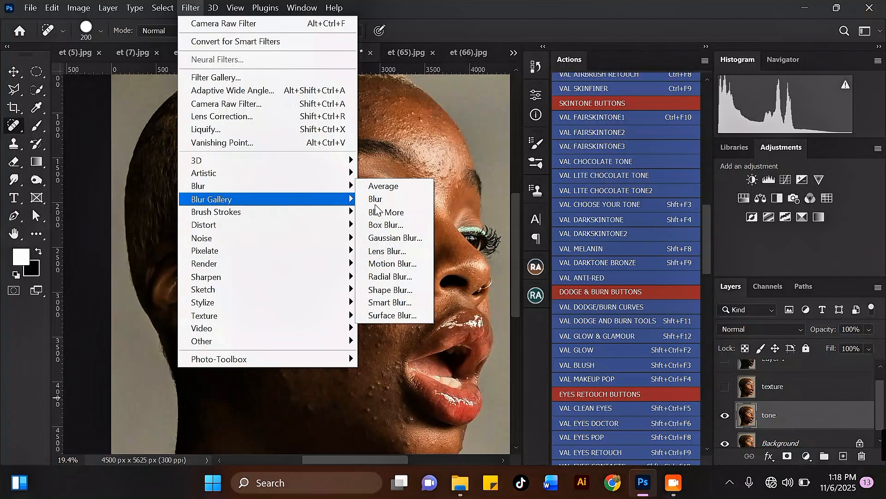
pyautogui.click(410, 238)
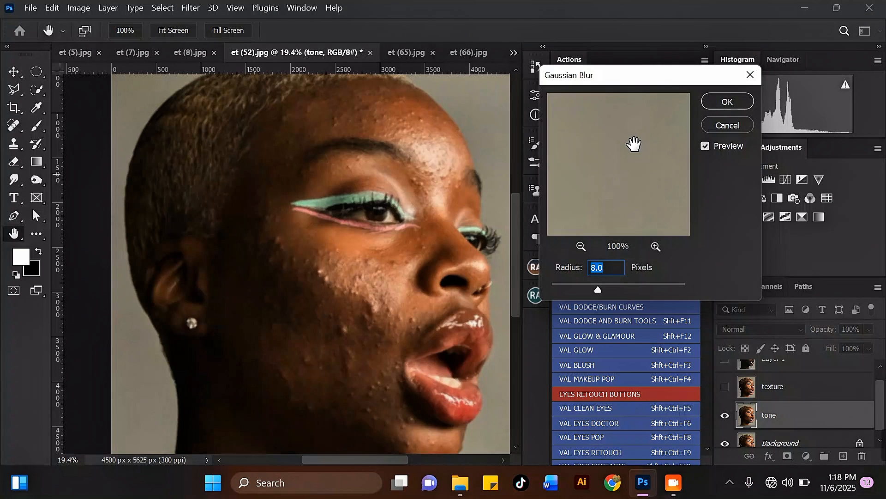
pyautogui.click(580, 247)
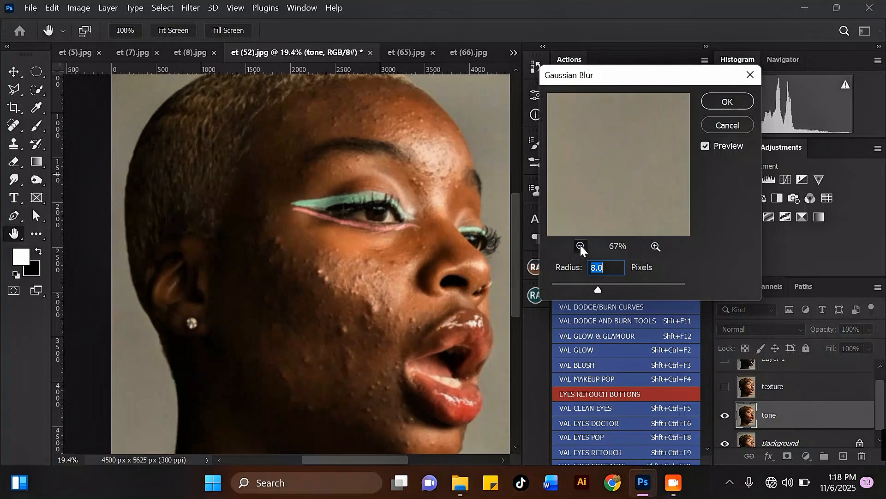
pyautogui.click(581, 247)
pyautogui.click(580, 247)
pyautogui.click(581, 247)
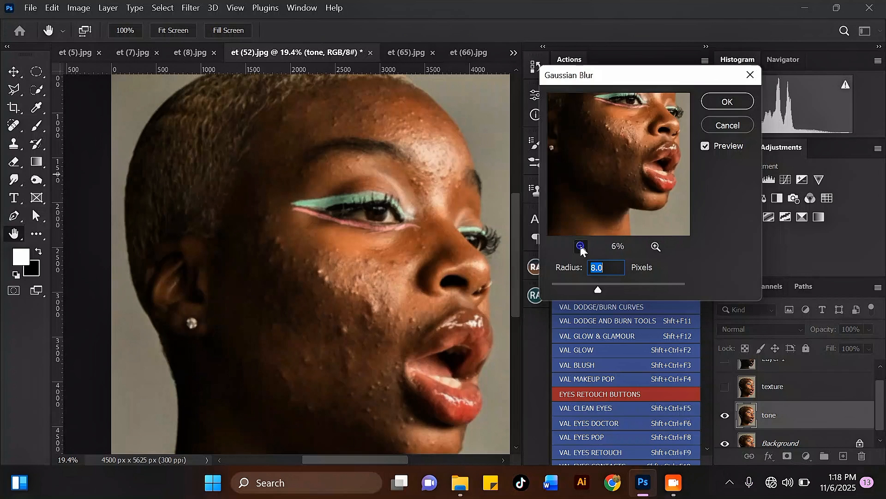
pyautogui.click(656, 247)
pyautogui.click(656, 247)
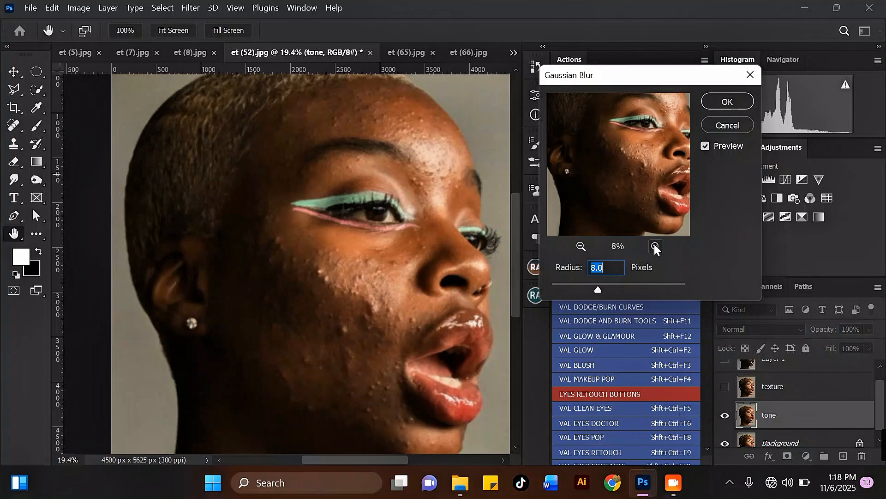
pyautogui.click(581, 247)
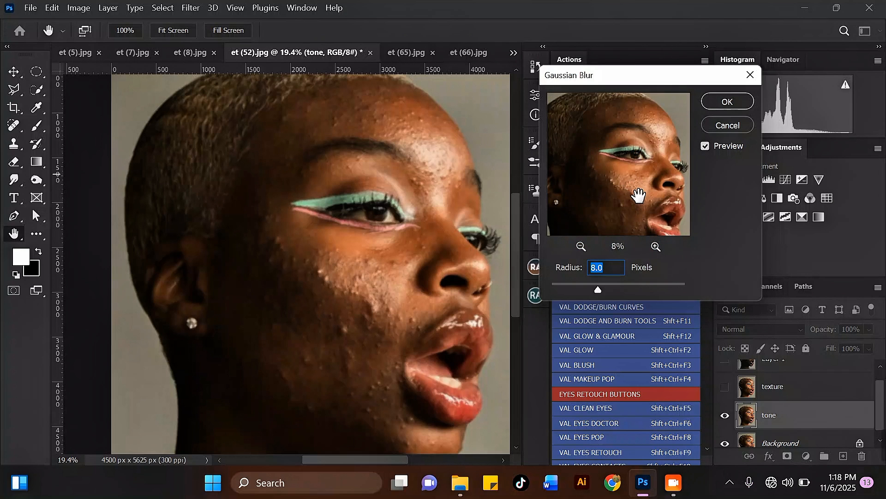
pyautogui.moveTo(635, 196); pyautogui.dragTo(635, 179)
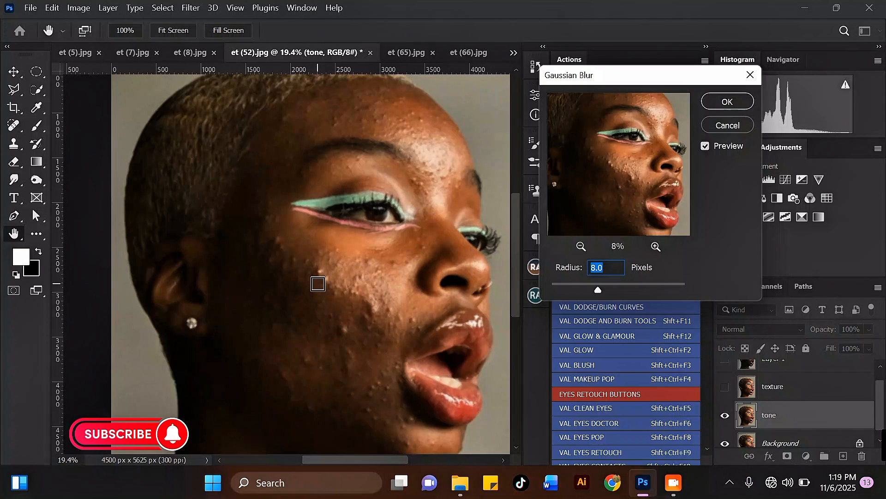
pyautogui.write('10')
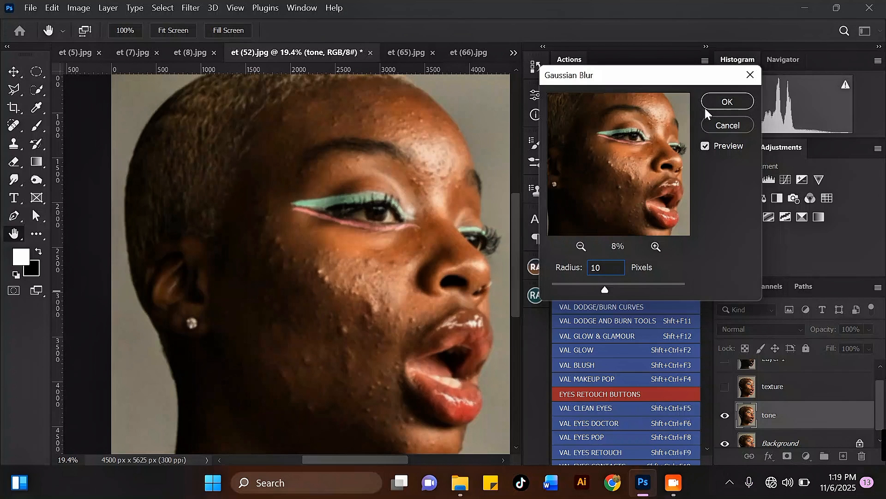
pyautogui.click(719, 102)
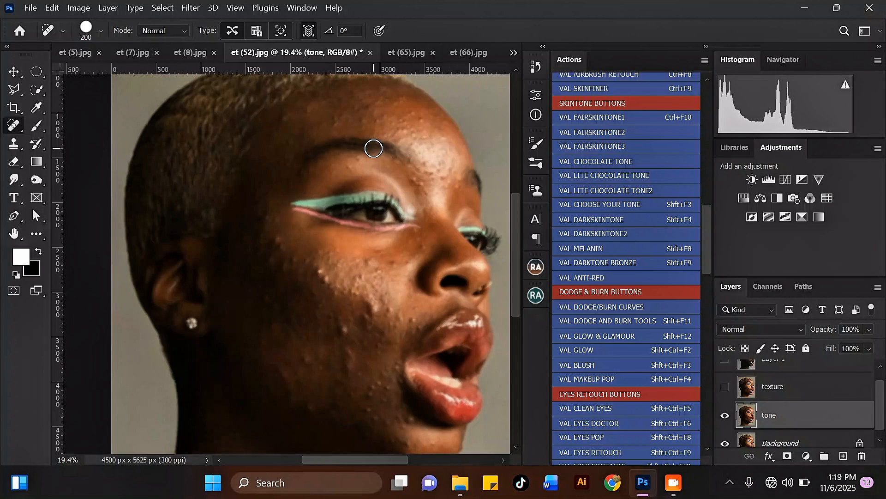
pyautogui.scroll(-3, 346, 251)
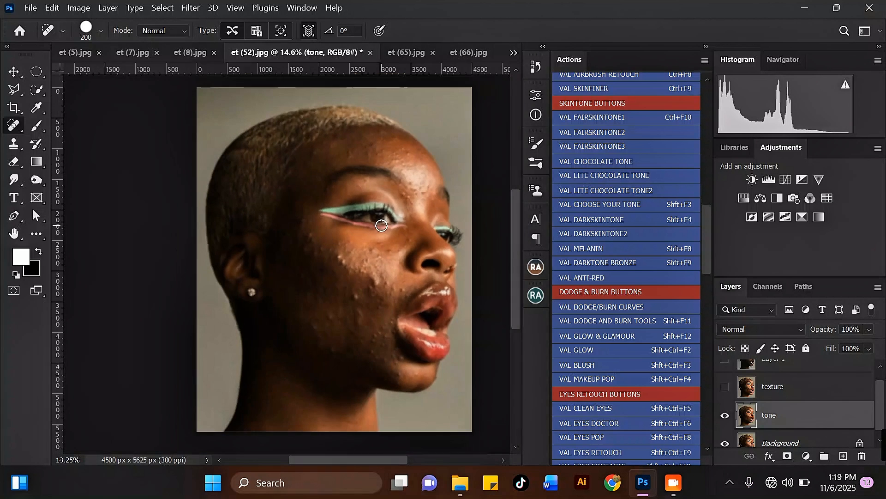
pyautogui.scroll(4, 388, 218)
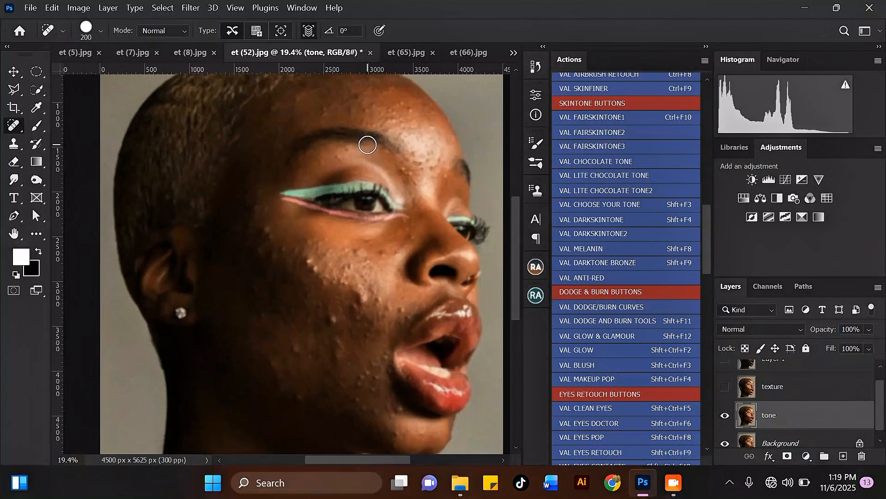
# Make the texture layer active and turn its visibility back on
pyautogui.click(775, 389)
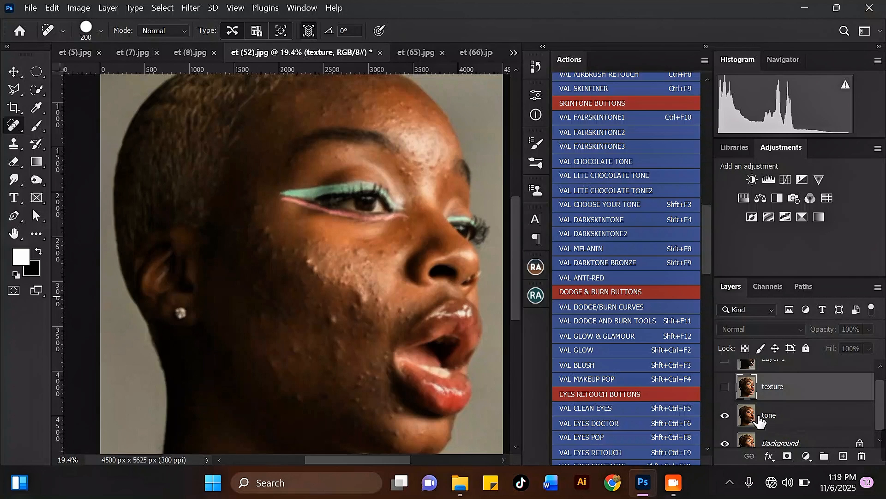
pyautogui.click(726, 387)
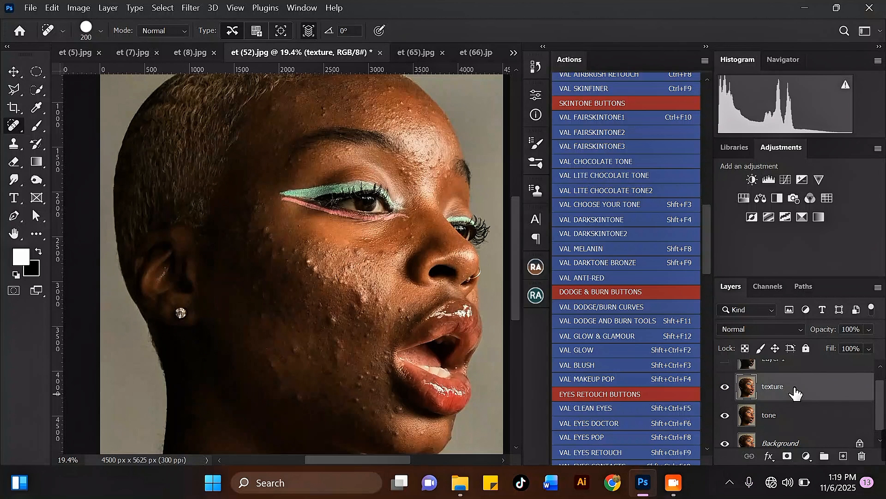
pyautogui.scroll(1, 328, 114)
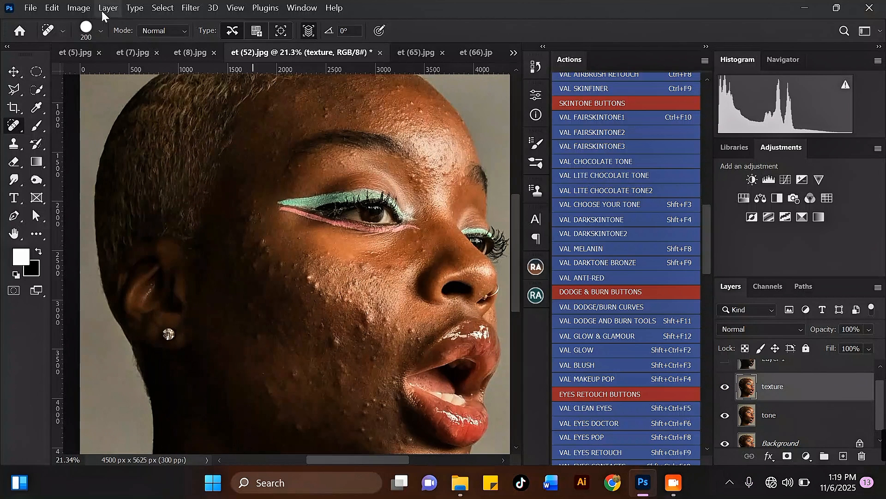
# Start Apply Image on the texture layer and choose the tone layer of et (52).jpg as the source
pyautogui.click(83, 9)
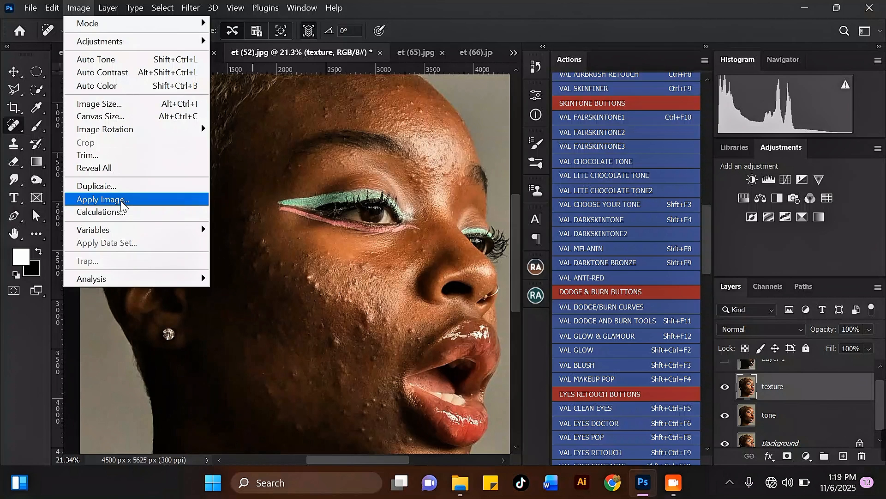
pyautogui.click(121, 199)
pyautogui.moveTo(610, 134); pyautogui.dragTo(662, 76)
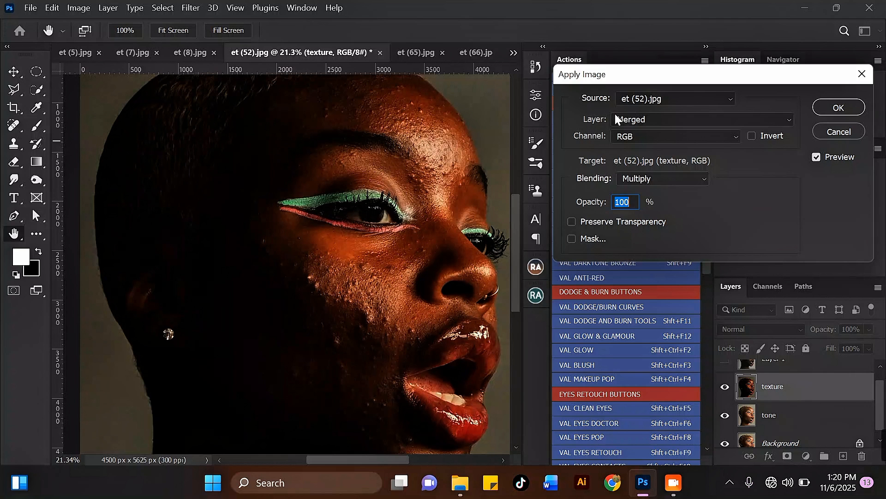
pyautogui.moveTo(657, 75)
pyautogui.mouseDown()
pyautogui.moveTo(628, 75)
pyautogui.moveTo(573, 101)
pyautogui.moveTo(587, 138)
pyautogui.moveTo(633, 64)
pyautogui.moveTo(600, 54)
pyautogui.moveTo(670, 81)
pyautogui.moveTo(655, 77)
pyautogui.mouseUp()
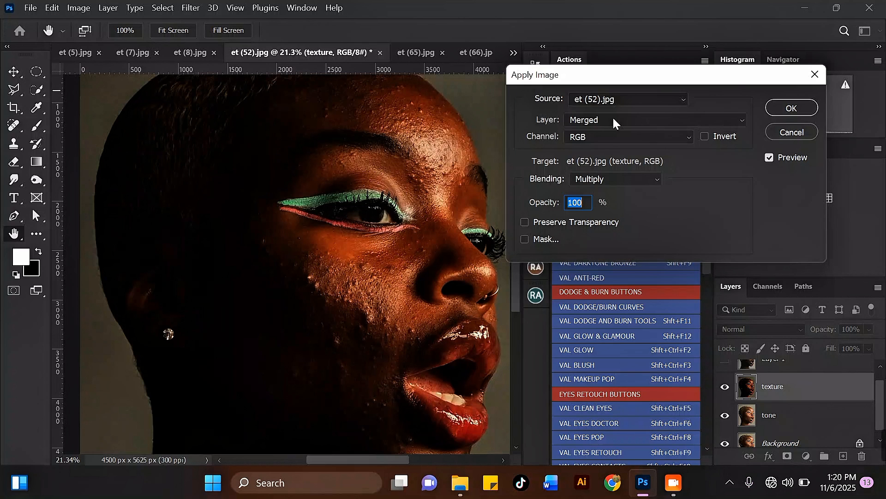
pyautogui.moveTo(581, 76); pyautogui.dragTo(549, 72)
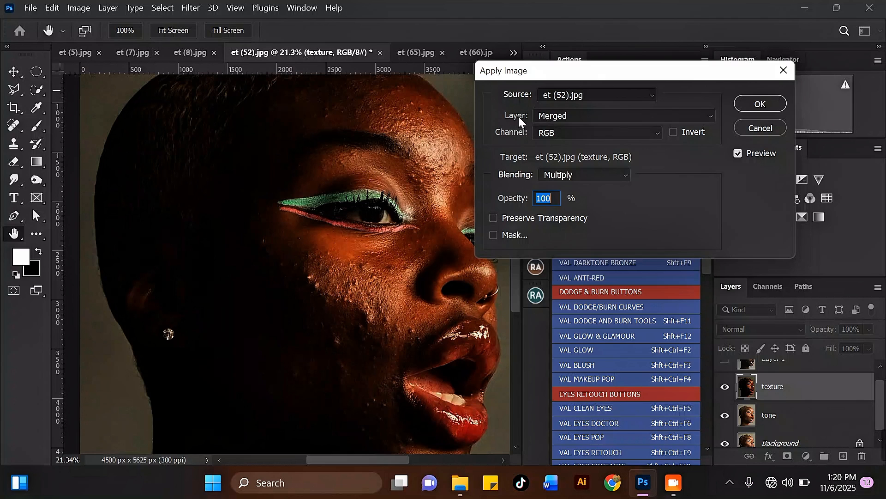
pyautogui.click(561, 116)
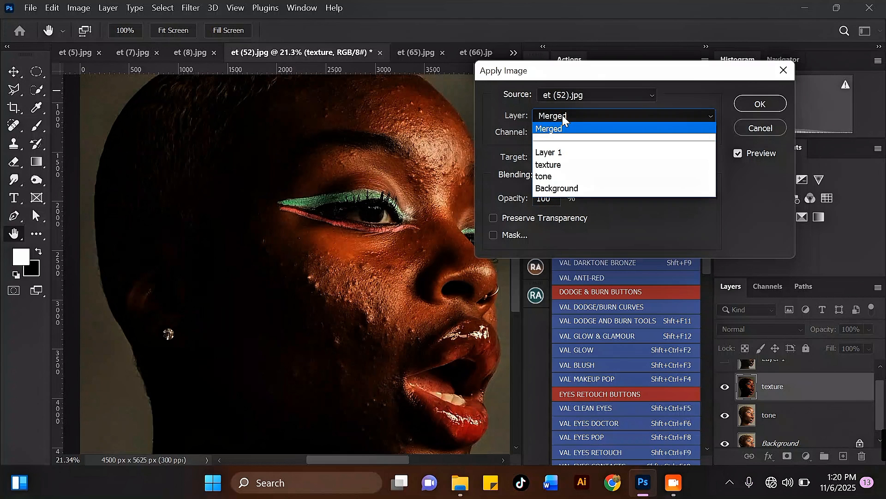
pyautogui.click(546, 177)
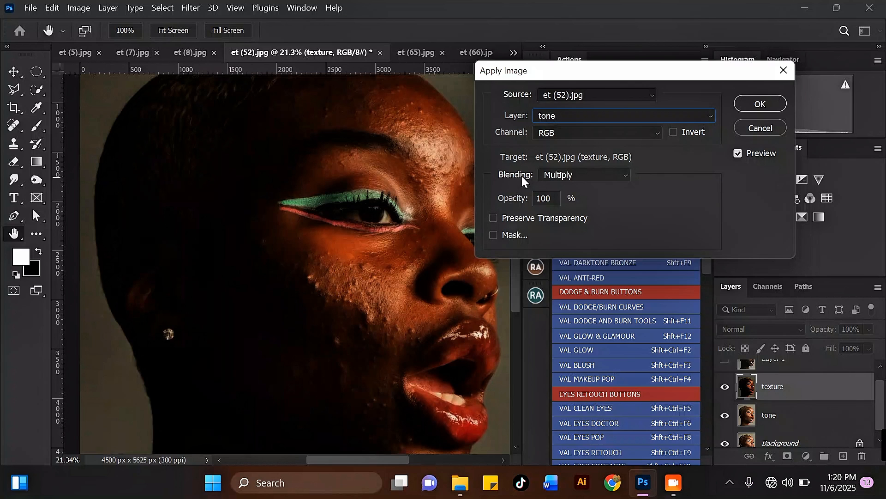
# Set the Apply Image blending to Subtract, with scale 2 and offset 128, and apply it to the texture layer
pyautogui.click(570, 178)
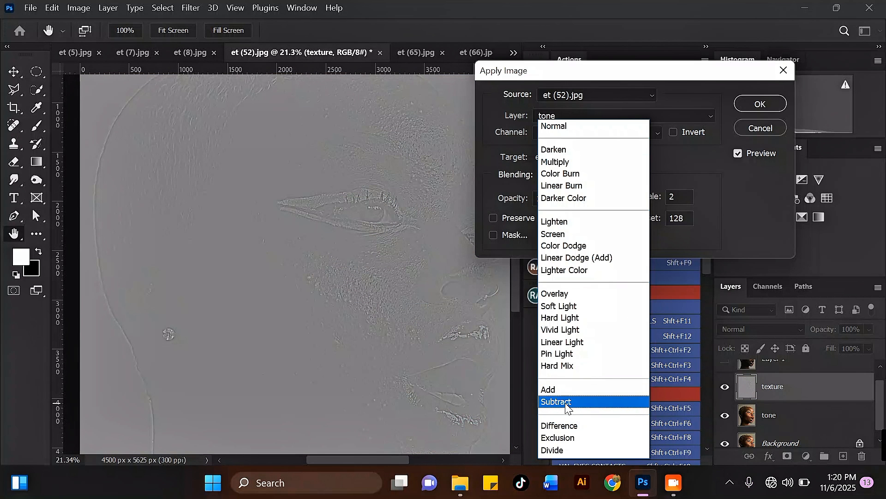
pyautogui.click(567, 402)
pyautogui.moveTo(578, 72)
pyautogui.mouseDown()
pyautogui.moveTo(615, 79)
pyautogui.moveTo(572, 73)
pyautogui.mouseUp()
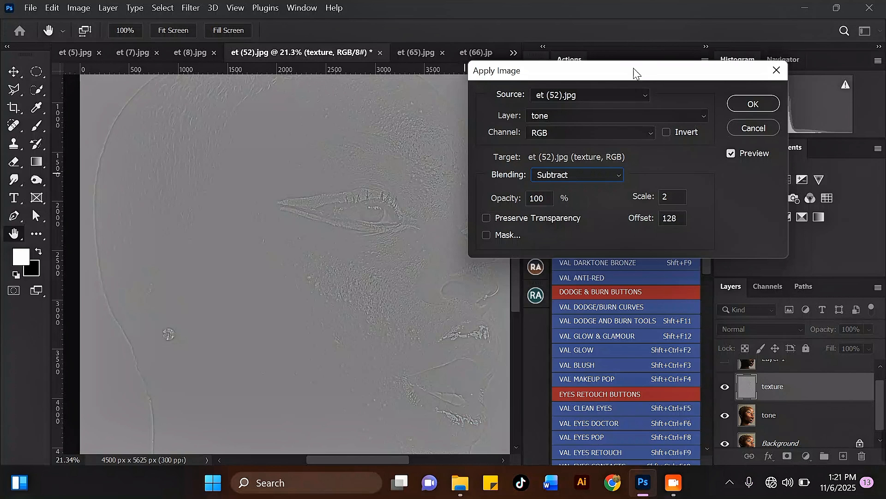
pyautogui.moveTo(635, 71); pyautogui.dragTo(483, 125)
pyautogui.moveTo(480, 106); pyautogui.dragTo(584, 132)
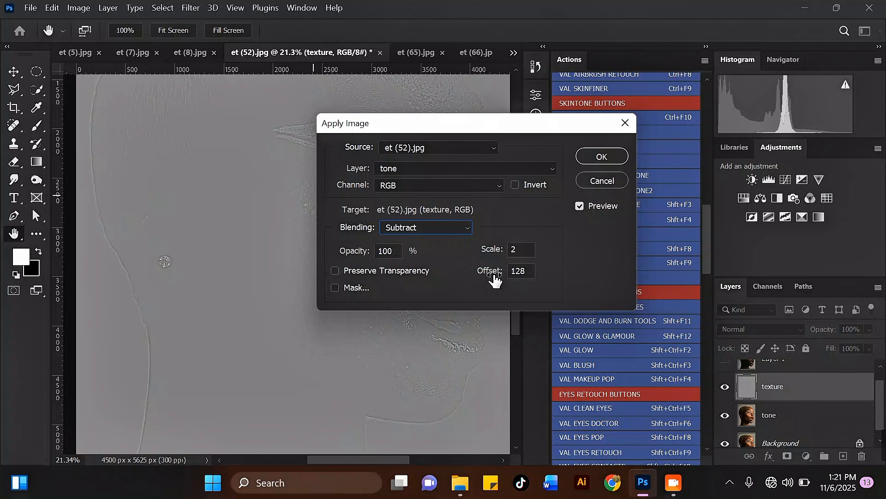
pyautogui.moveTo(512, 128); pyautogui.dragTo(659, 120)
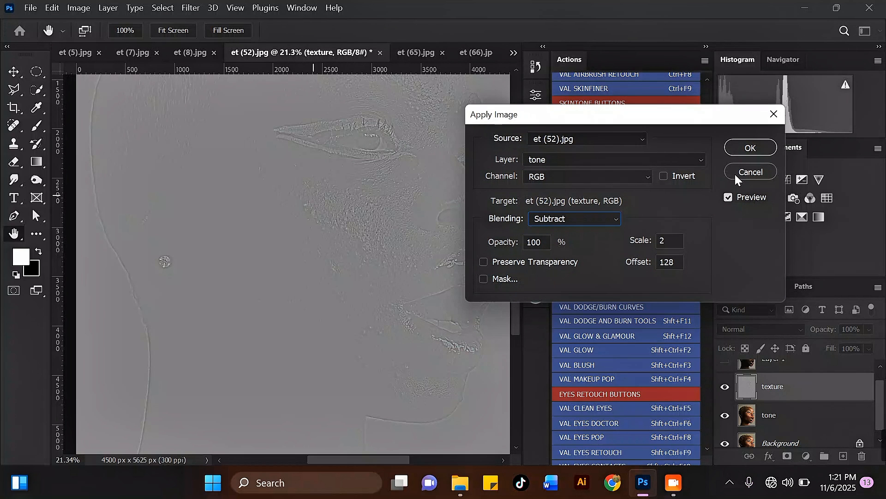
pyautogui.click(752, 146)
# Change the texture layer's blend mode to Linear Light
pyautogui.press('j')
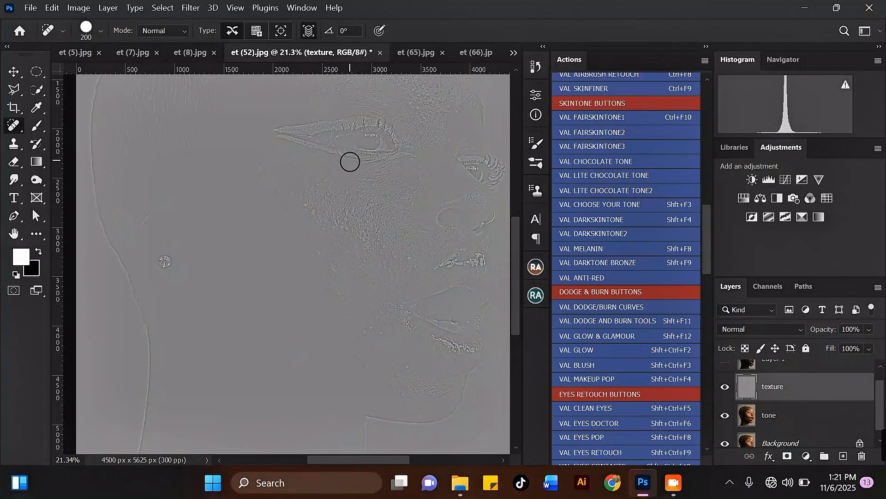
pyautogui.scroll(-4, 350, 161)
pyautogui.scroll(3, 340, 154)
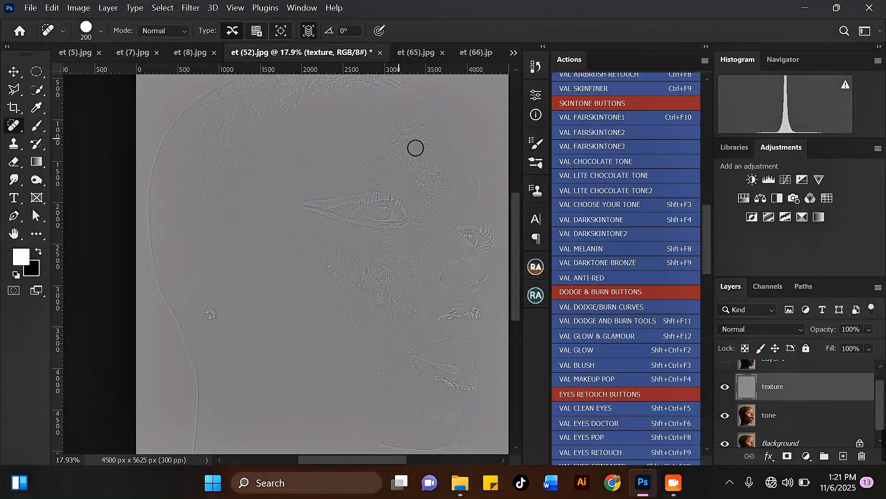
pyautogui.scroll(1, 412, 310)
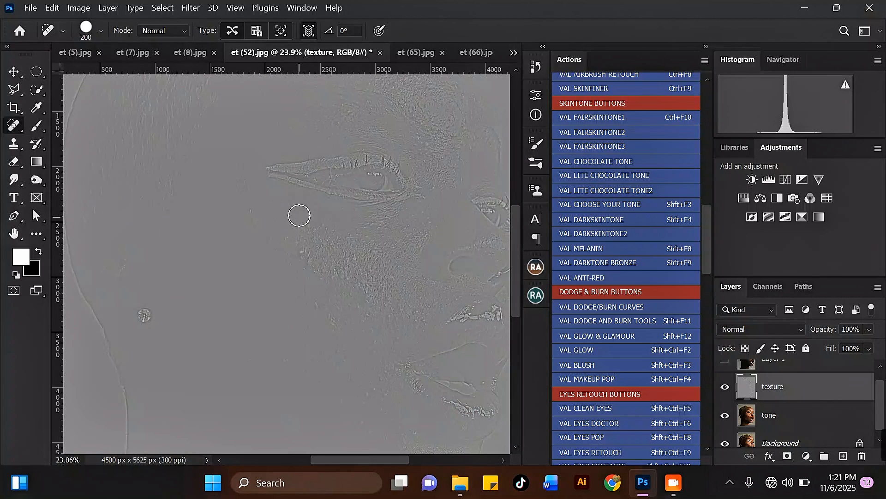
pyautogui.scroll(-5, 301, 216)
pyautogui.scroll(2, 363, 155)
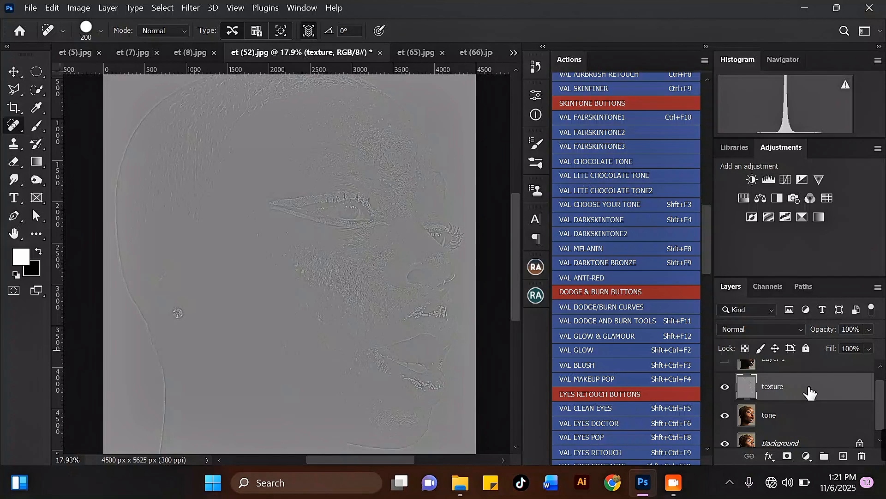
pyautogui.click(764, 331)
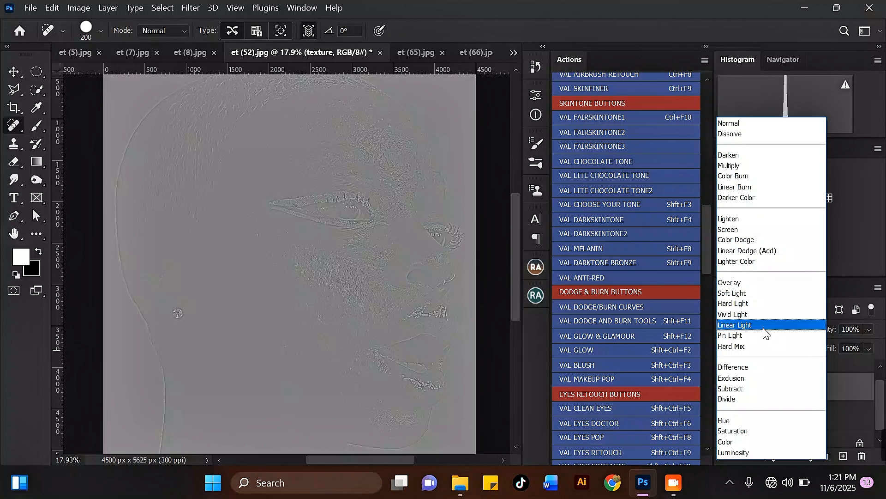
pyautogui.click(757, 325)
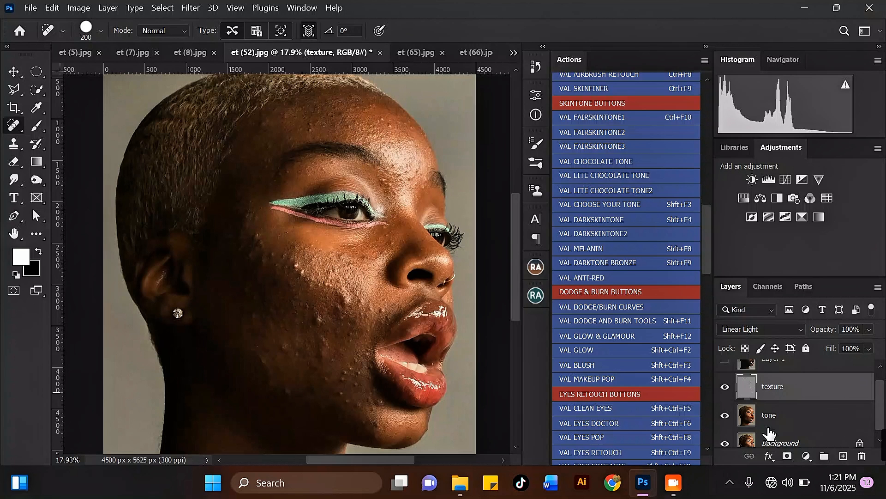
# Duplicate the tone layer and clip the copy to the original tone layer
pyautogui.scroll(-2, 880, 398)
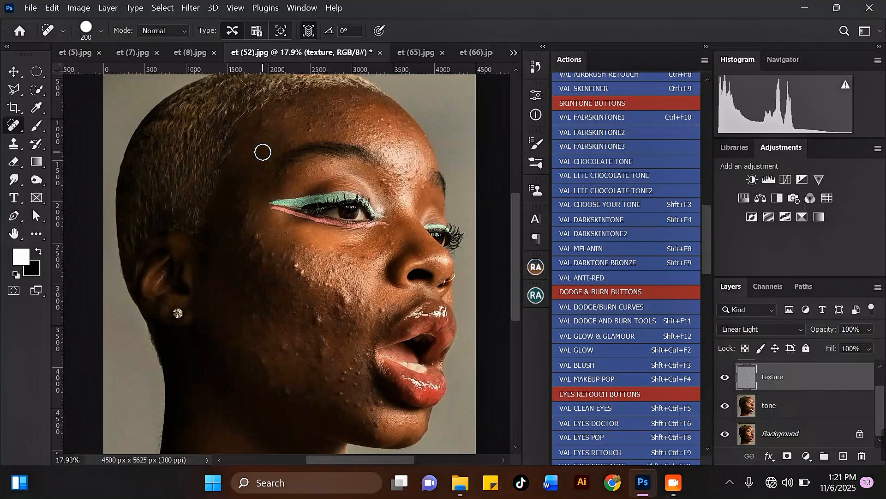
pyautogui.scroll(1, 262, 150)
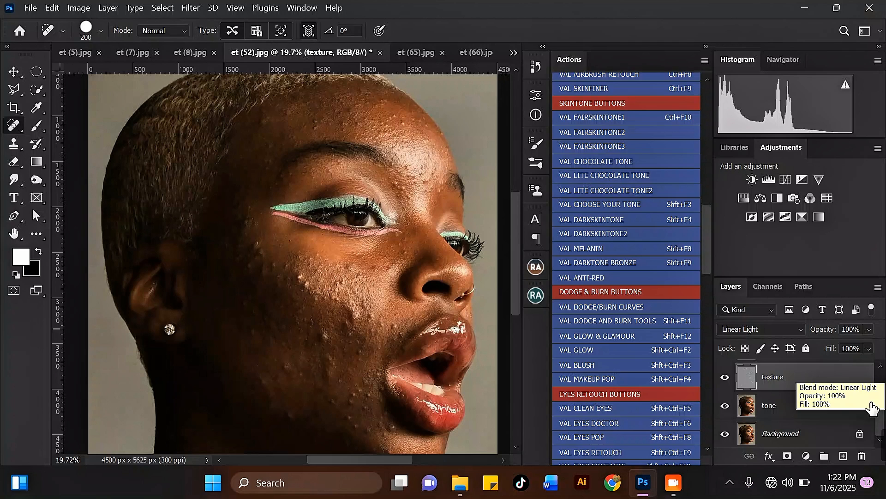
pyautogui.moveTo(883, 413)
pyautogui.mouseDown()
pyautogui.moveTo(883, 401)
pyautogui.moveTo(883, 409)
pyautogui.mouseUp()
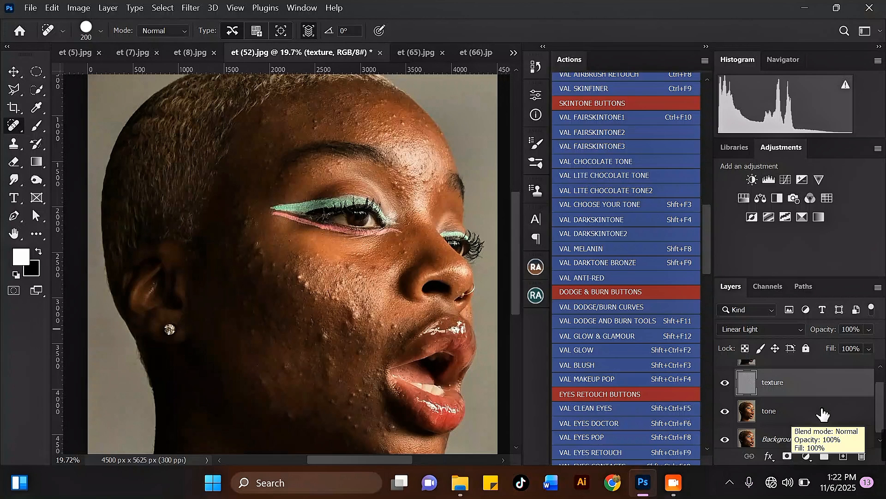
pyautogui.click(791, 412)
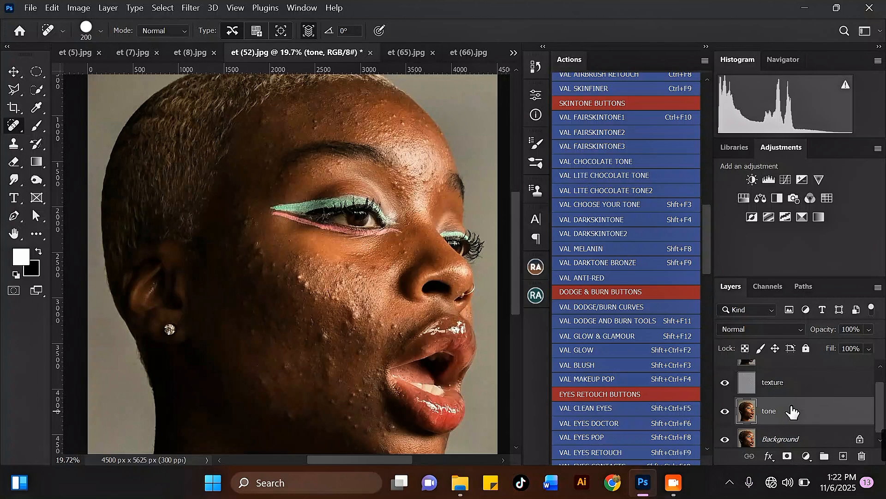
pyautogui.hotkey('ctrl', 'j')
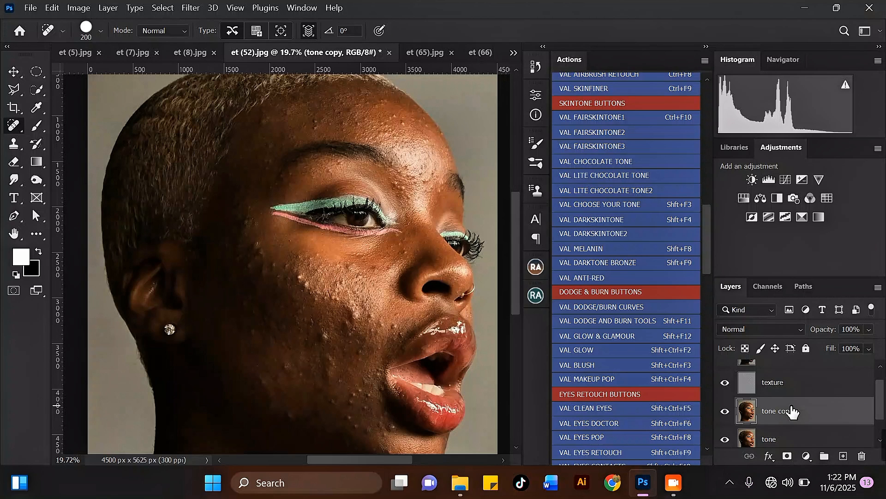
pyautogui.moveTo(881, 396); pyautogui.dragTo(881, 401)
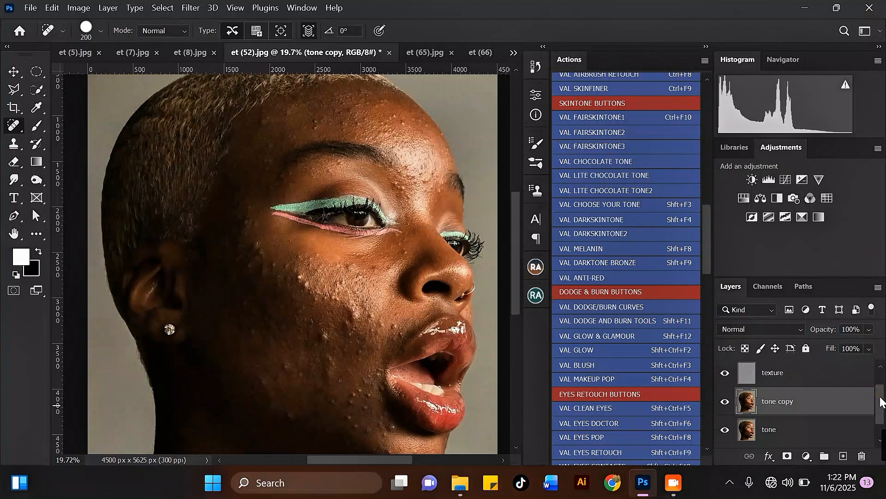
pyautogui.rightClick(808, 401)
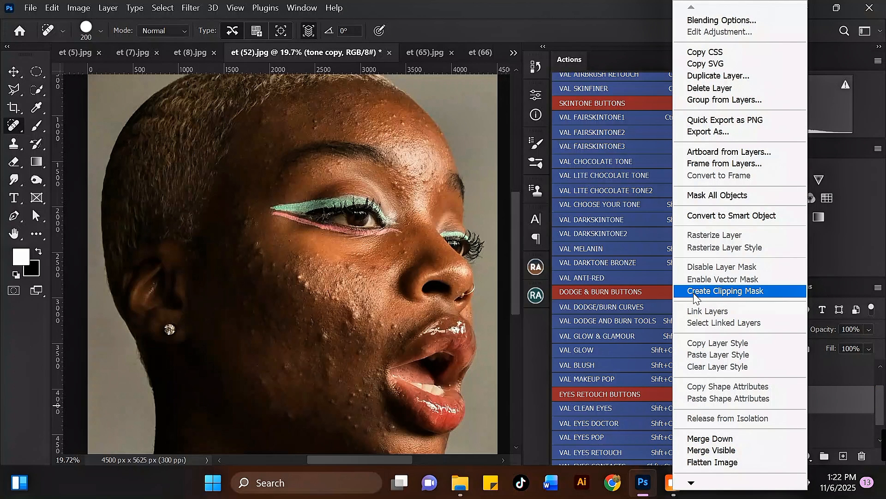
pyautogui.click(842, 404)
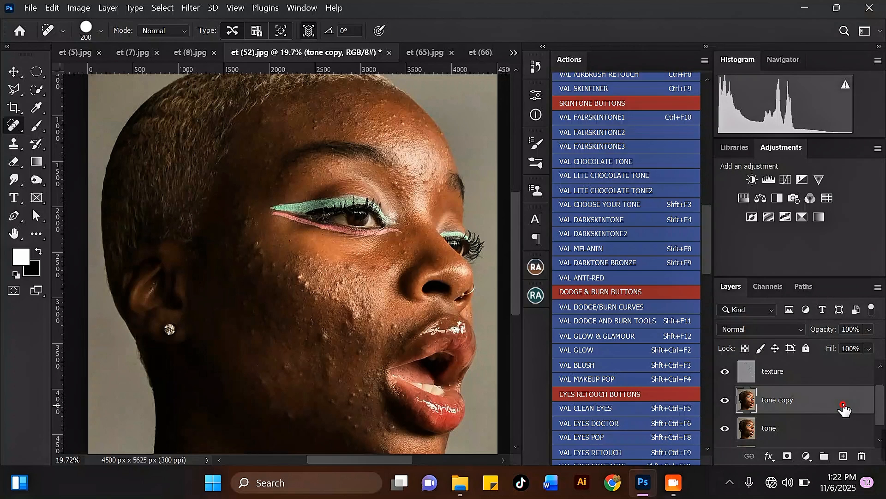
pyautogui.keyDown('alt'); pyautogui.click(754, 407); pyautogui.keyUp('alt')
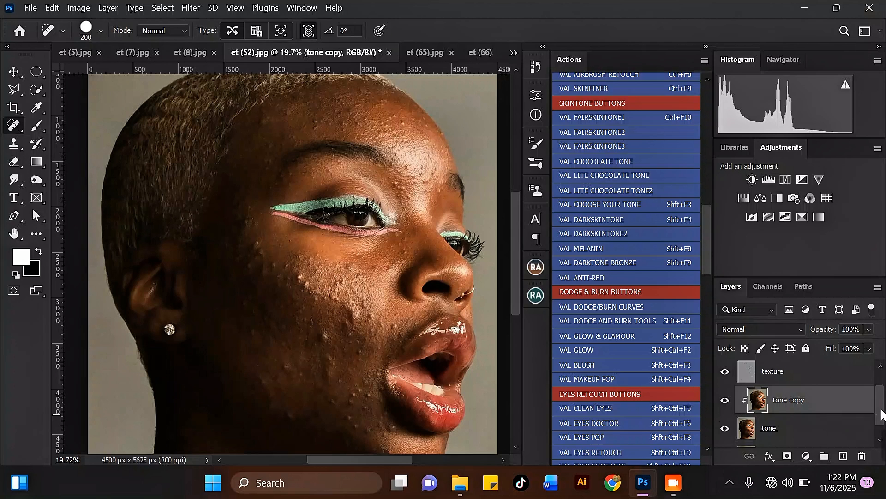
# Duplicate the texture layer and clip the copy to the original texture layer with a clipping mask
pyautogui.scroll(-1, 795, 407)
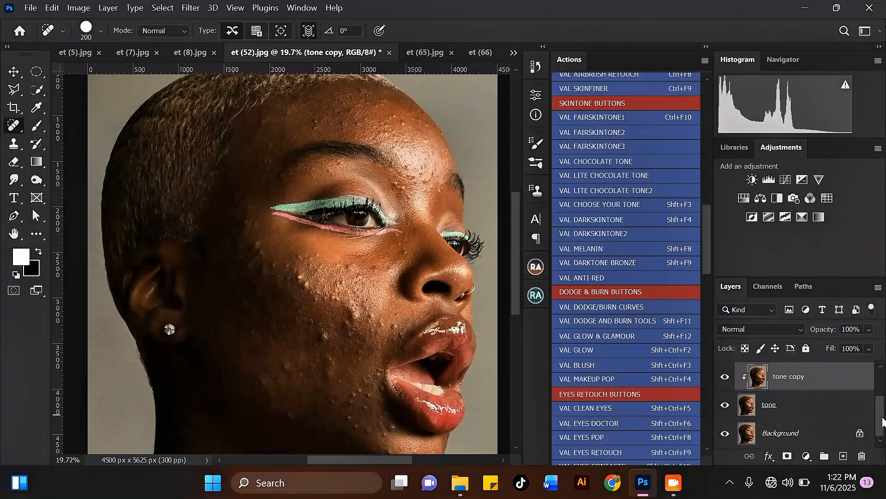
pyautogui.scroll(2, 785, 407)
pyautogui.click(825, 404)
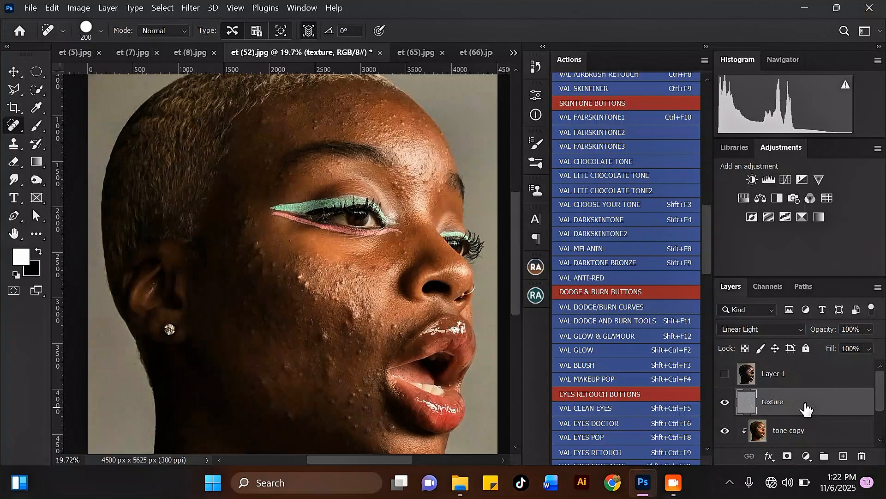
pyautogui.hotkey('ctrl', 'j')
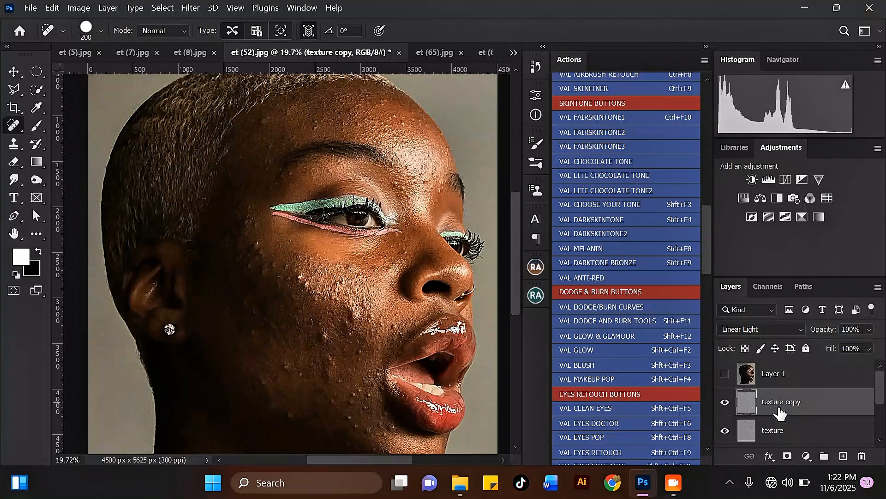
pyautogui.scroll(1, 292, 263)
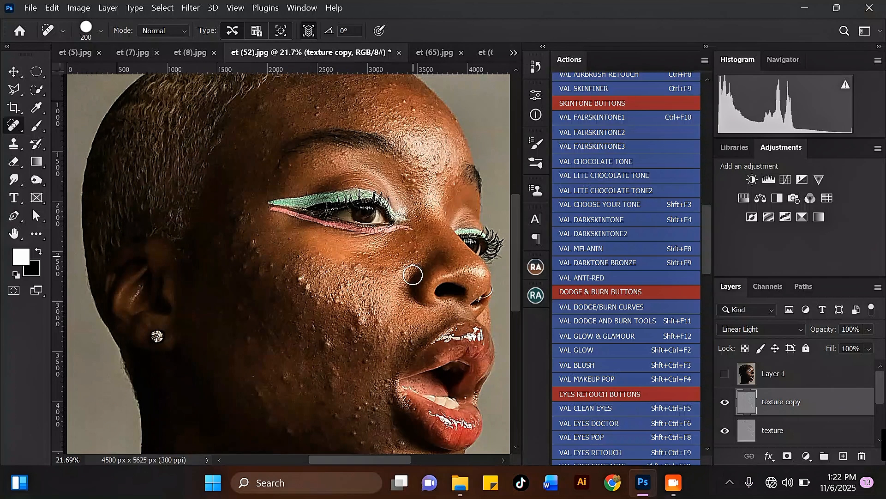
pyautogui.scroll(1, 226, 201)
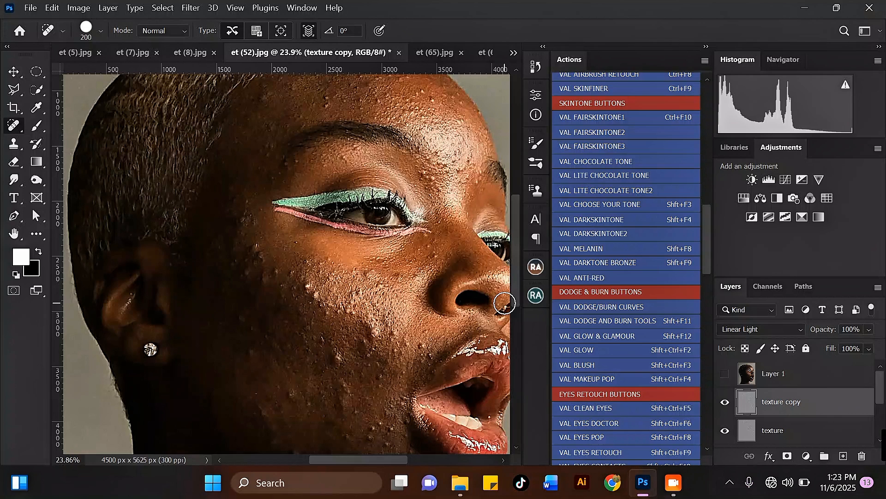
pyautogui.rightClick(781, 403)
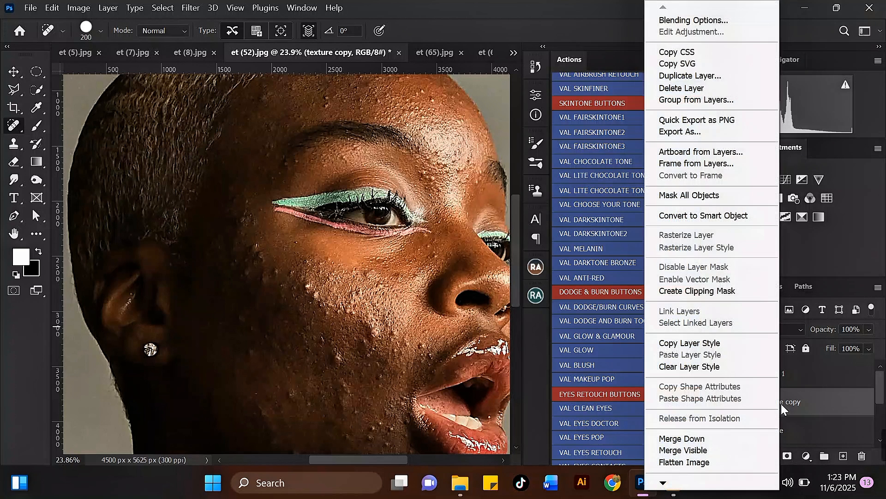
pyautogui.click(701, 291)
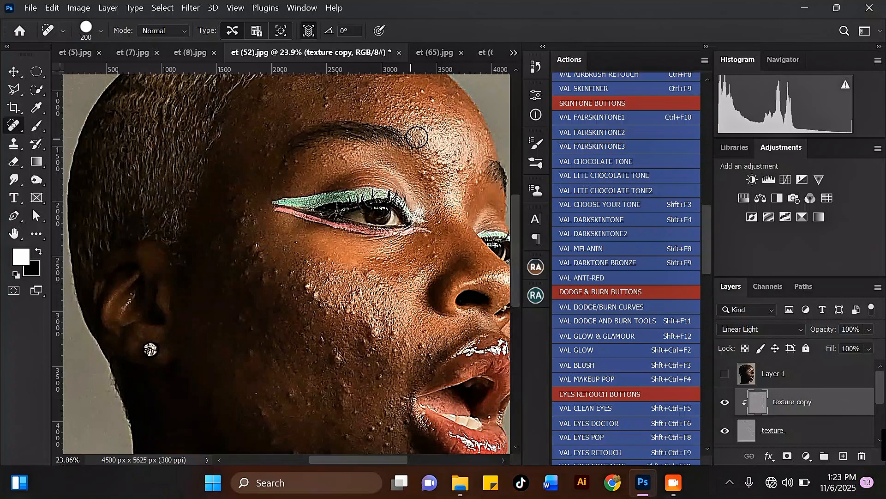
# Set the blend mode of the clipped texture copy layer to Normal
pyautogui.scroll(-1, 269, 195)
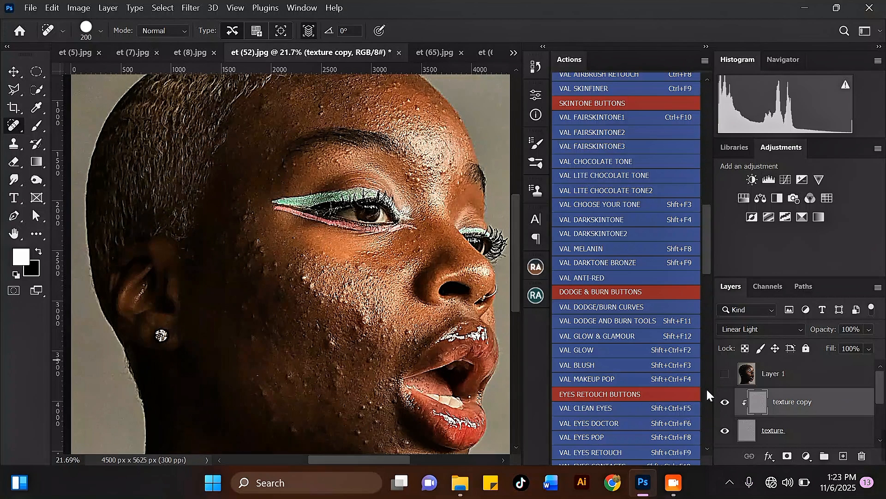
pyautogui.scroll(1, 370, 160)
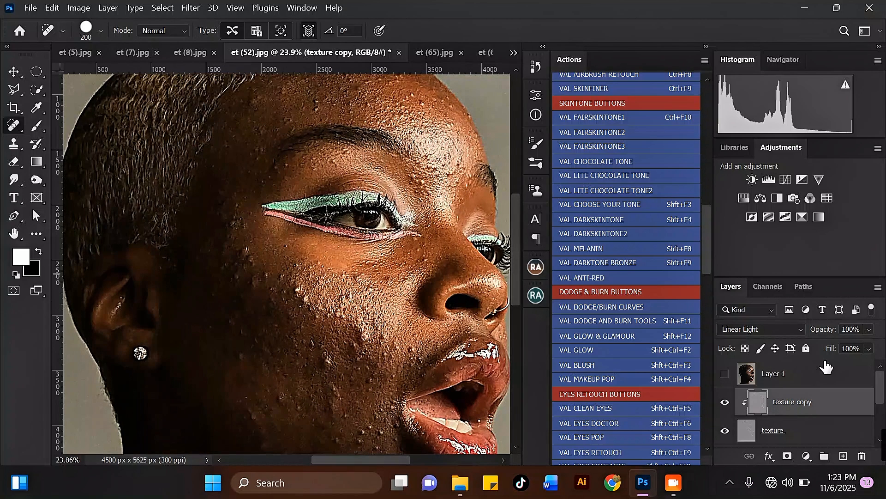
pyautogui.click(769, 328)
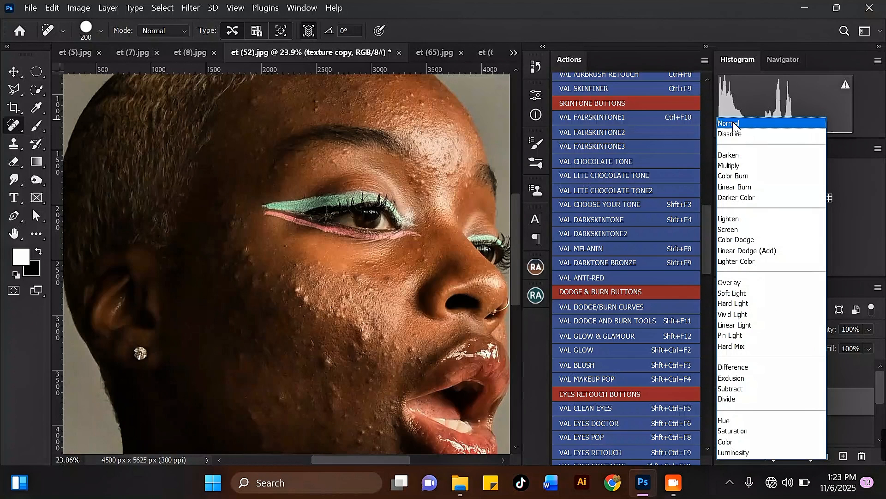
pyautogui.click(734, 125)
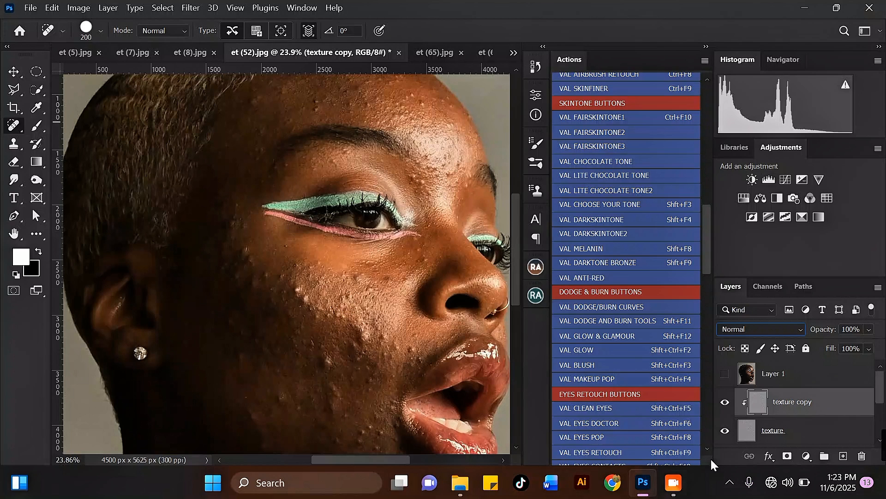
# Group the texture and tone layers together with their clipped copies, and name the group fs
pyautogui.moveTo(881, 392)
pyautogui.mouseDown()
pyautogui.moveTo(880, 417)
pyautogui.moveTo(877, 398)
pyautogui.mouseUp()
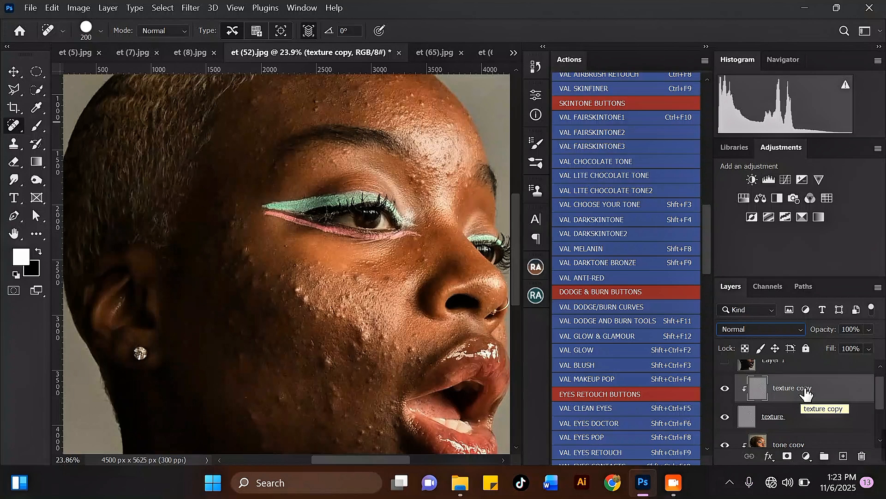
pyautogui.moveTo(882, 386); pyautogui.dragTo(881, 411)
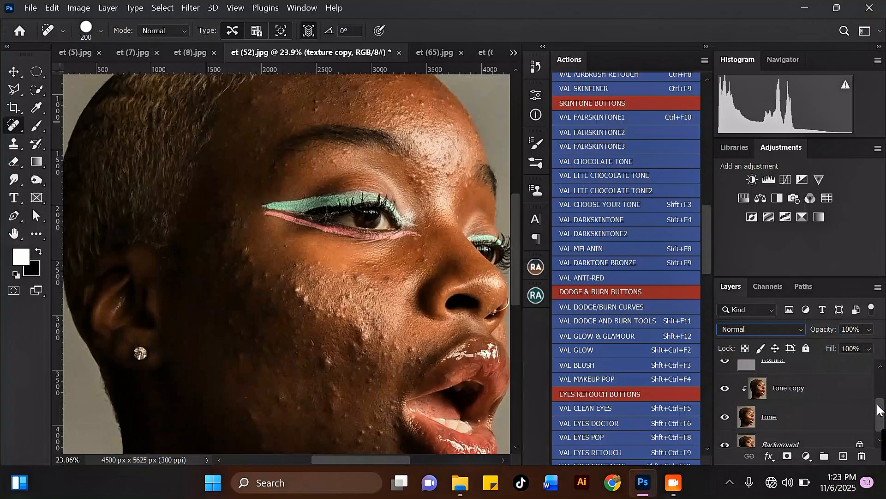
pyautogui.keyDown('shift'); pyautogui.click(795, 409); pyautogui.keyUp('shift')
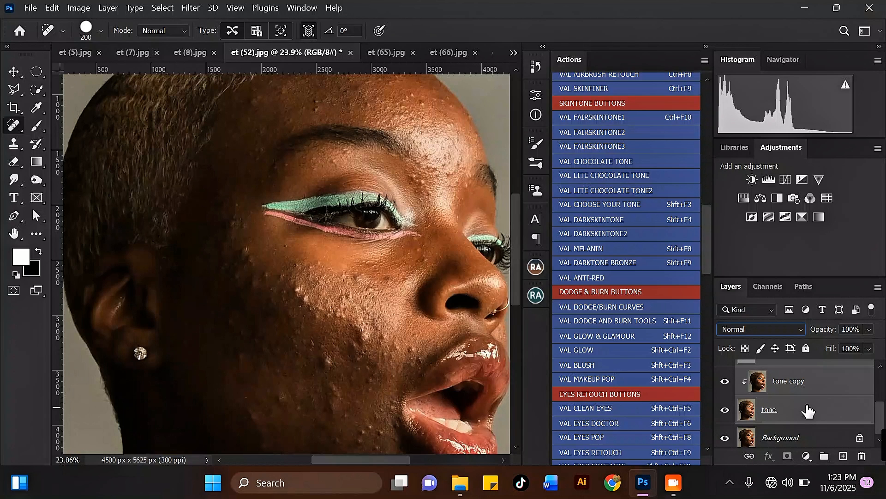
pyautogui.hotkey('ctrl', 'g')
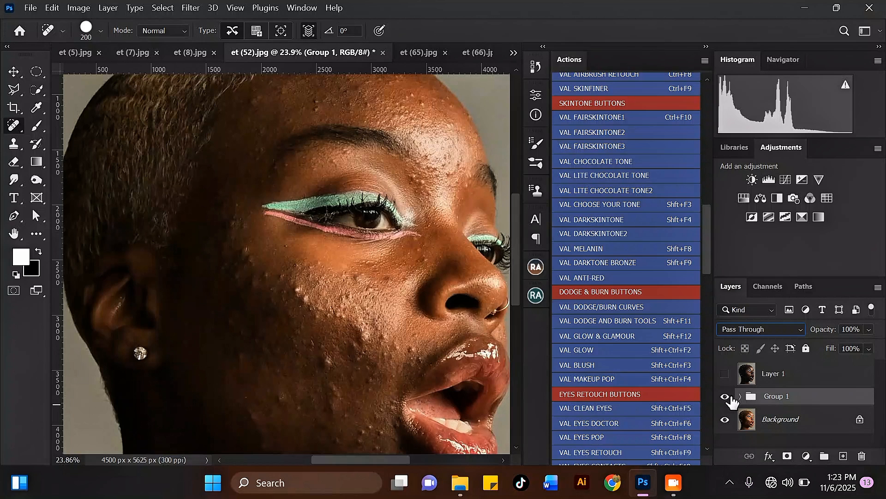
pyautogui.doubleClick(776, 397)
pyautogui.write('fs')
pyautogui.press('Return')
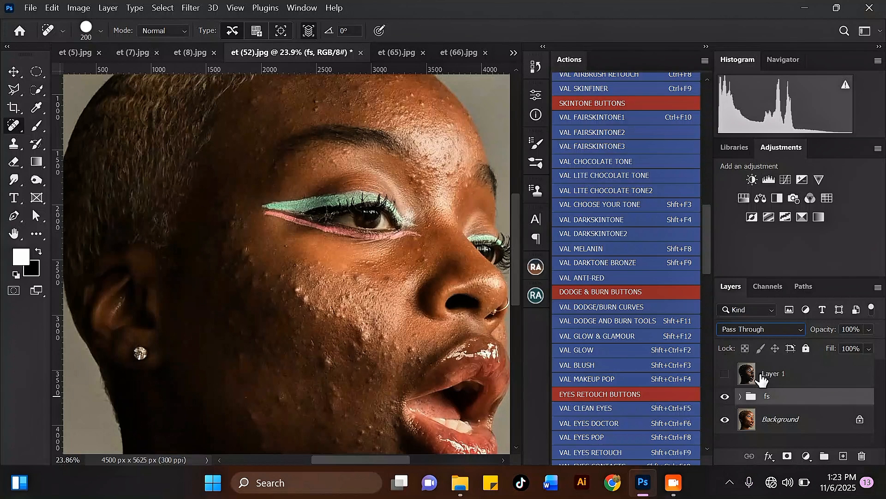
# Expand the fs group and make the tone copy layer active
pyautogui.click(741, 396)
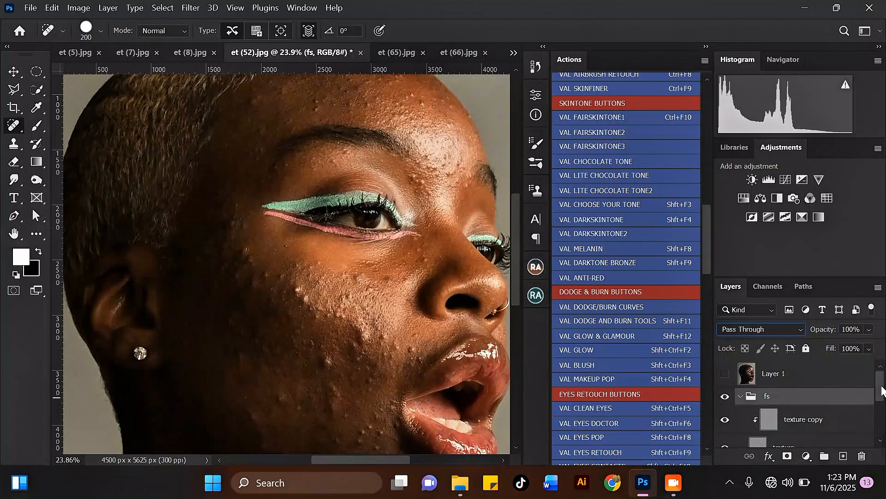
pyautogui.scroll(-3, 817, 405)
pyautogui.click(826, 406)
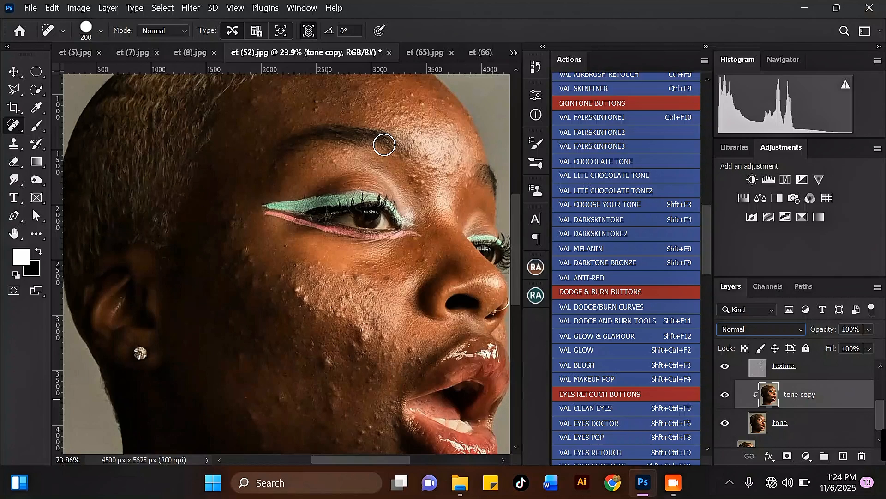
# Switch to the Mixer Brush tool for blending the skin on the tone copy layer
pyautogui.scroll(-5, 385, 145)
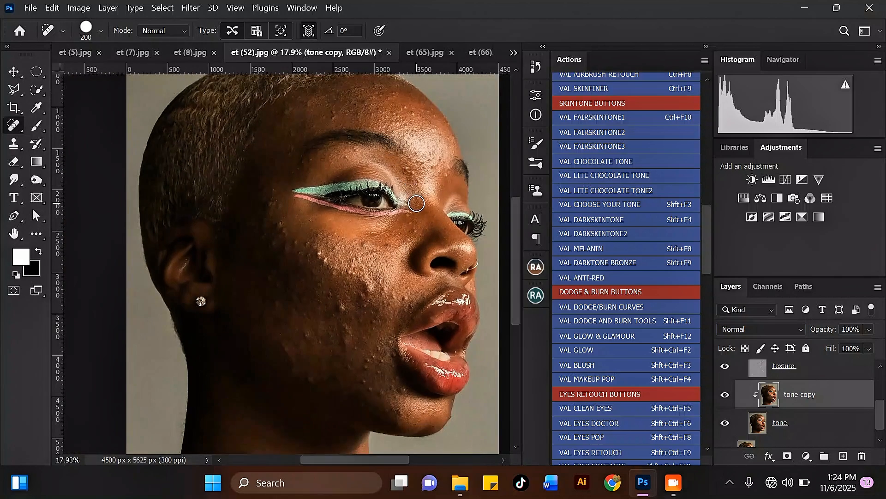
pyautogui.scroll(3, 387, 155)
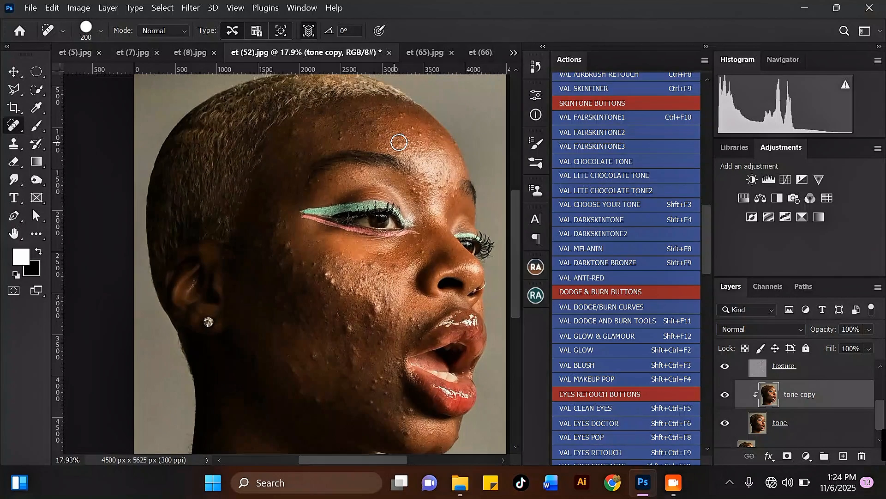
pyautogui.scroll(1, 438, 170)
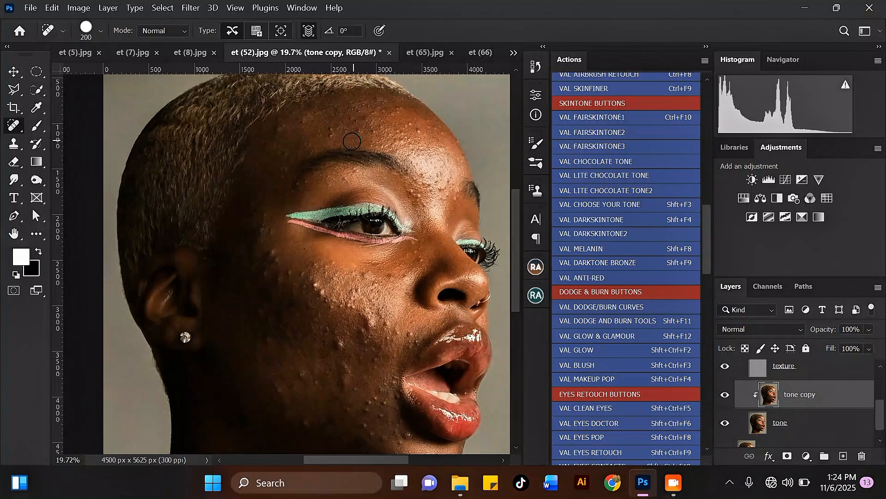
pyautogui.scroll(-2, 398, 184)
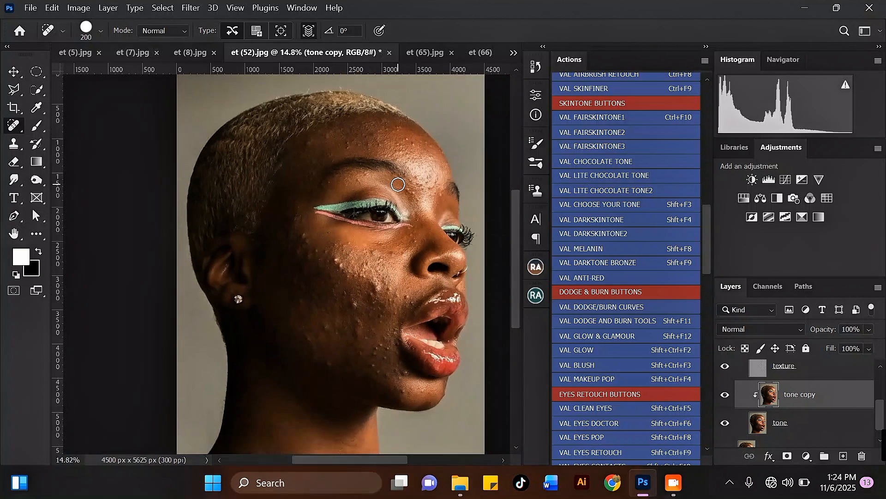
pyautogui.click(36, 126)
pyautogui.click(110, 151)
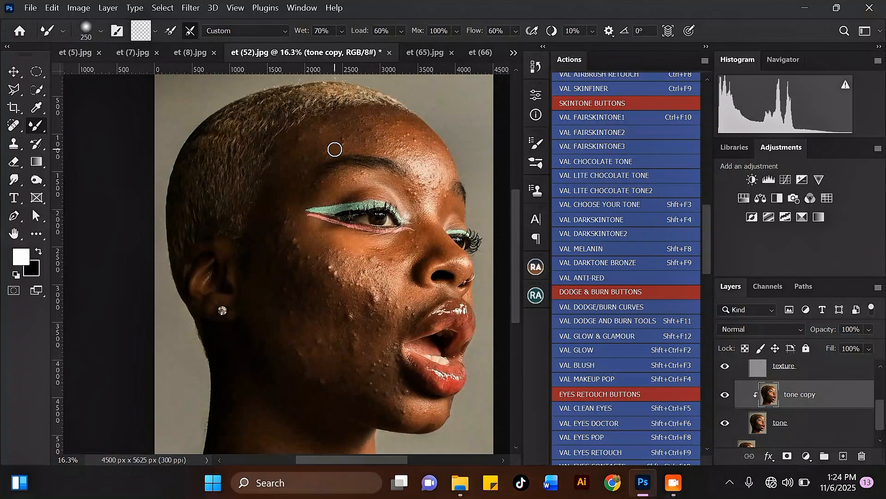
pyautogui.scroll(1, 334, 149)
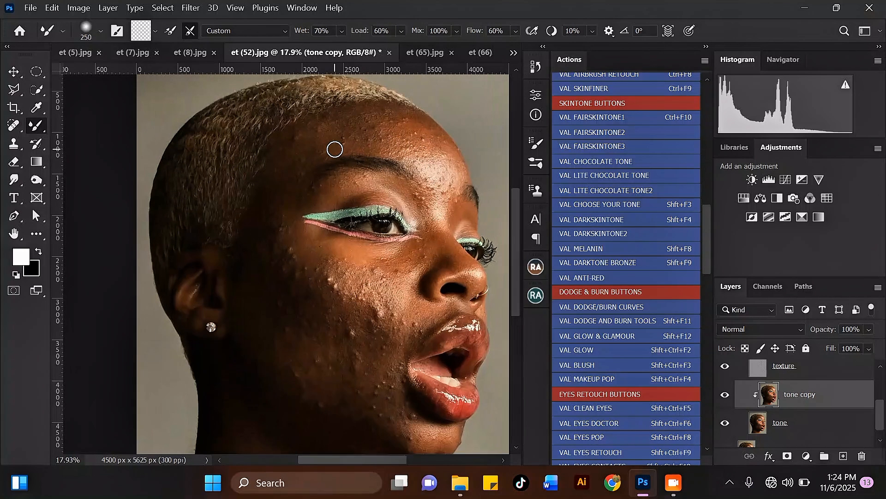
# Choose the Soft Round tip from the General Brushes for the Mixer Brush and review its brush settings
pyautogui.click(100, 32)
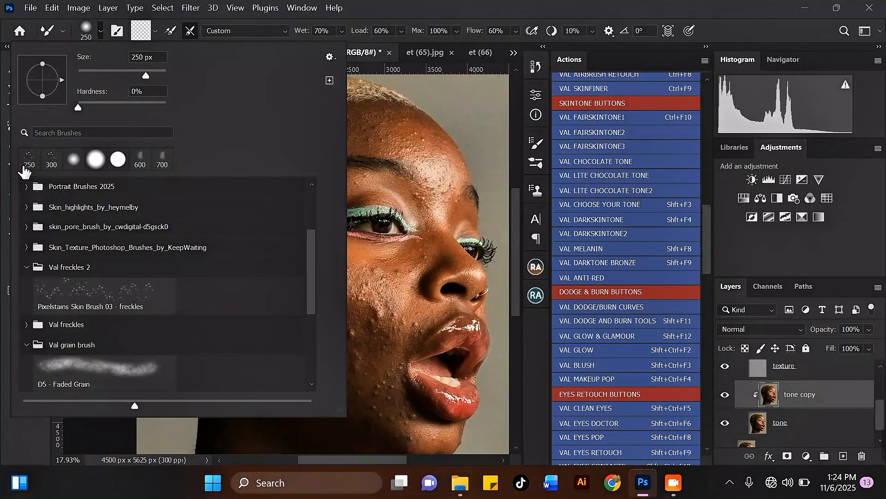
pyautogui.moveTo(312, 267); pyautogui.dragTo(322, 172)
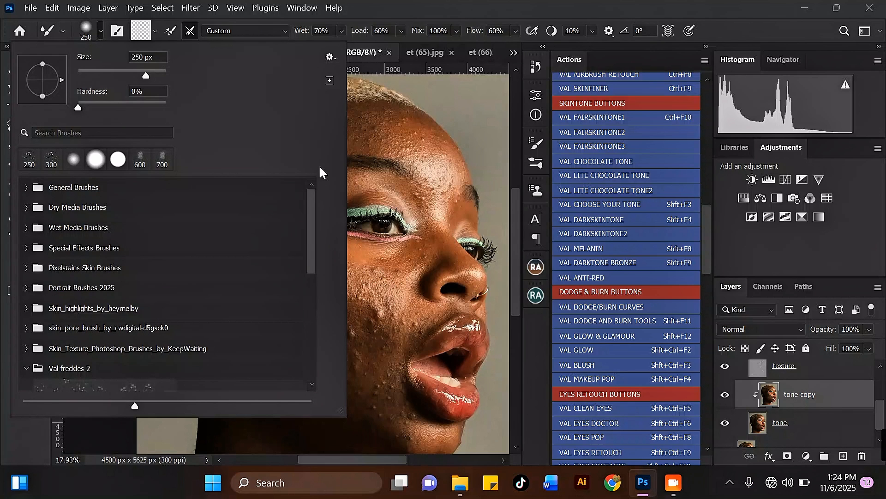
pyautogui.click(26, 187)
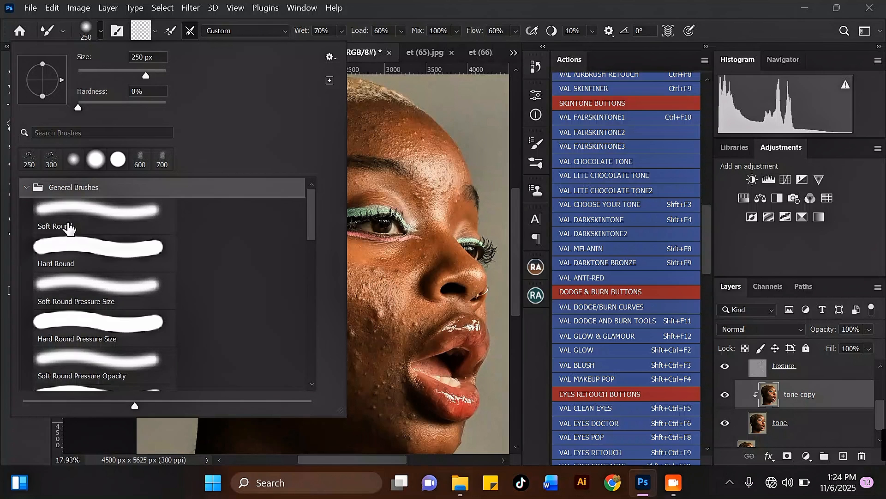
pyautogui.click(134, 213)
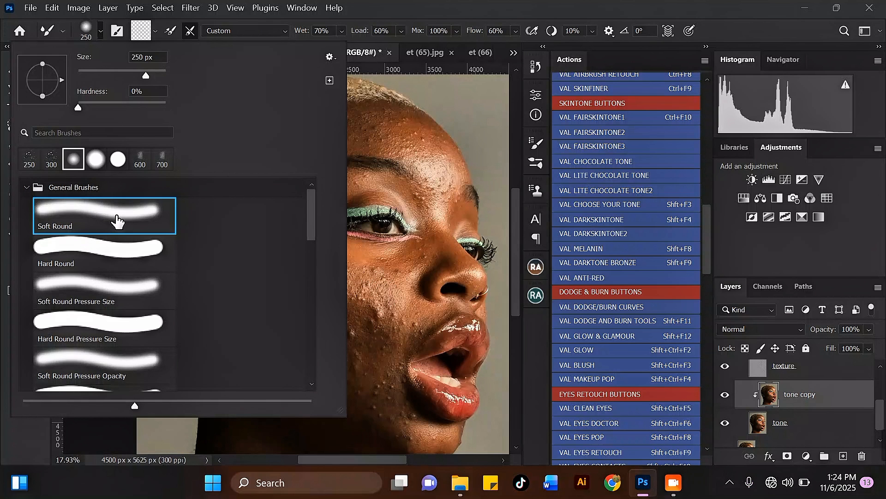
pyautogui.doubleClick(117, 220)
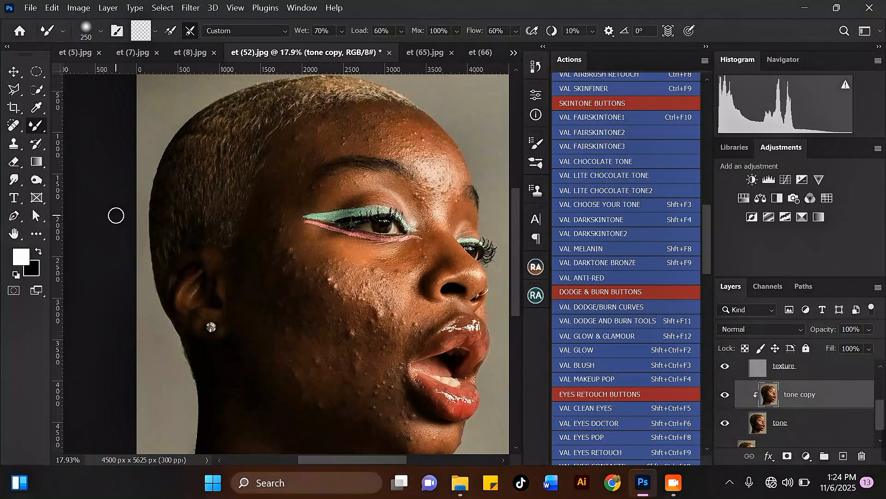
pyautogui.click(118, 31)
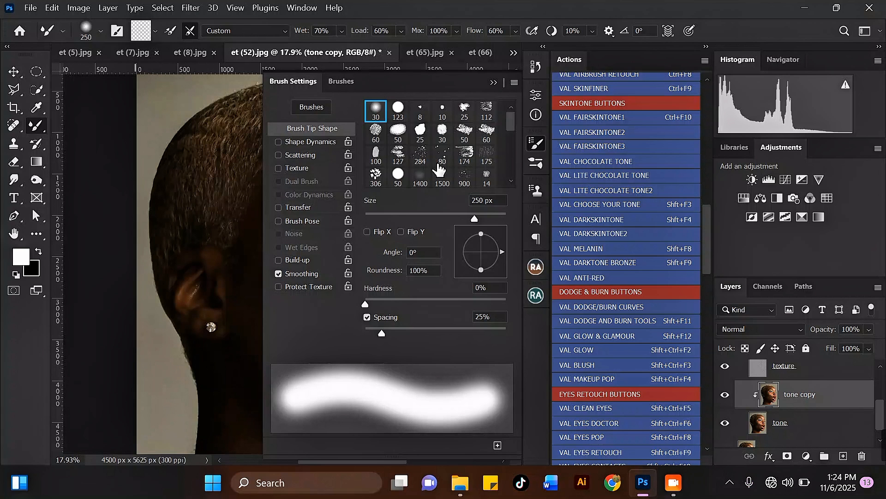
pyautogui.click(493, 83)
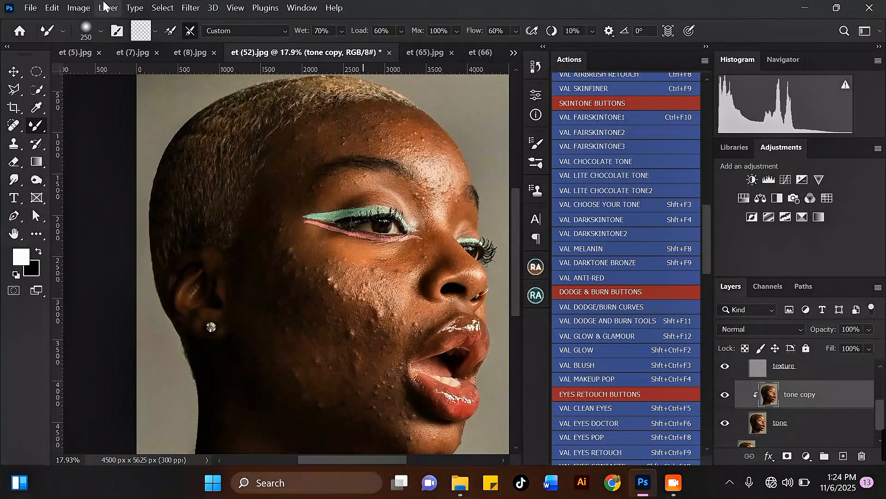
# Clean the Mixer Brush so that it carries no loaded paint colour
pyautogui.click(154, 31)
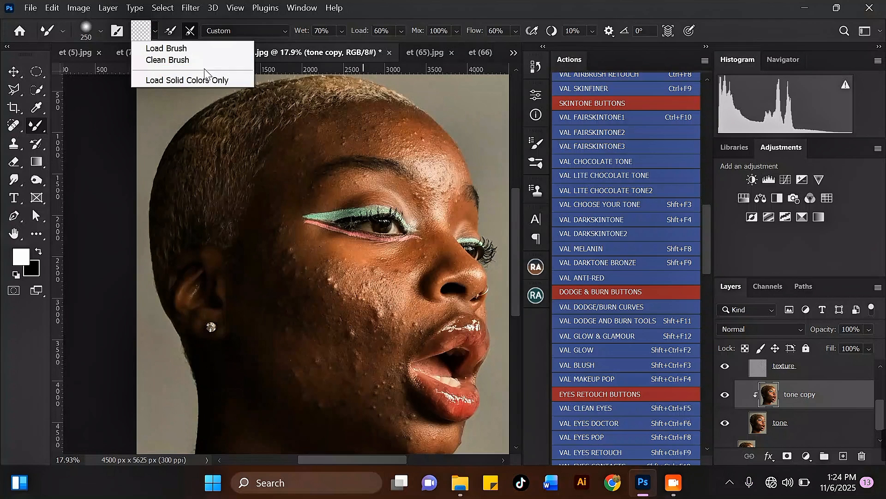
pyautogui.click(188, 61)
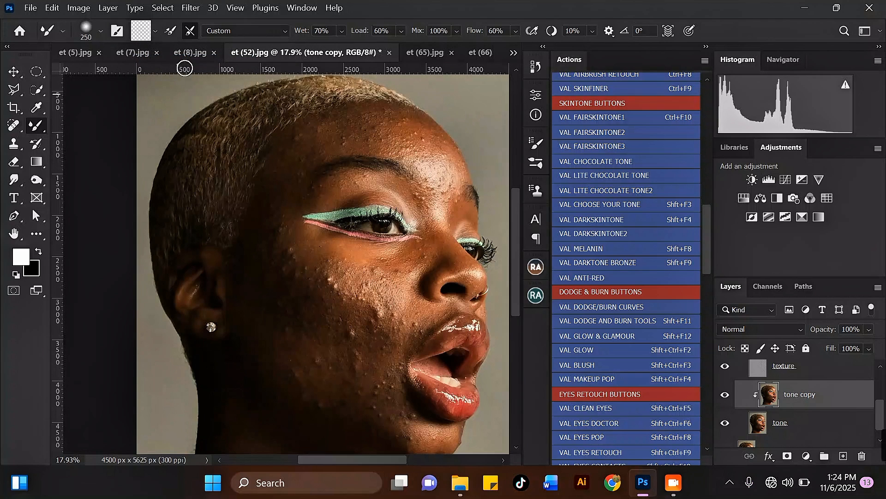
pyautogui.click(171, 31)
pyautogui.scroll(1, 365, 299)
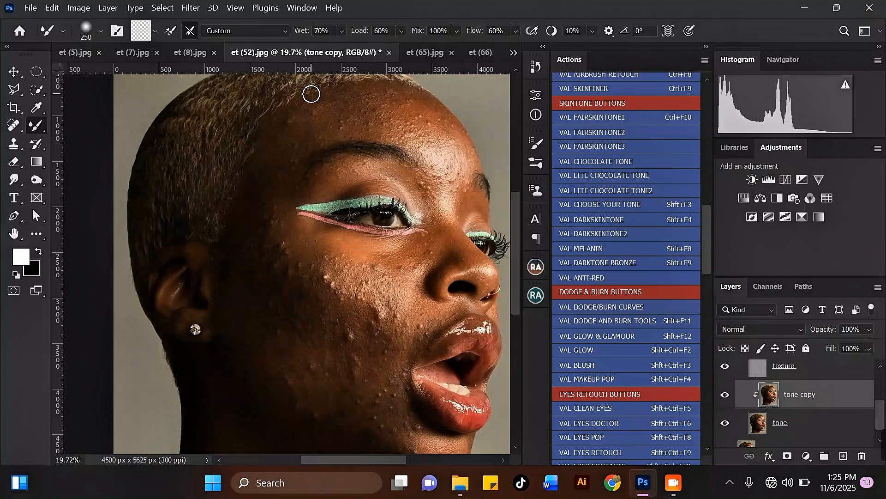
pyautogui.scroll(1, 311, 94)
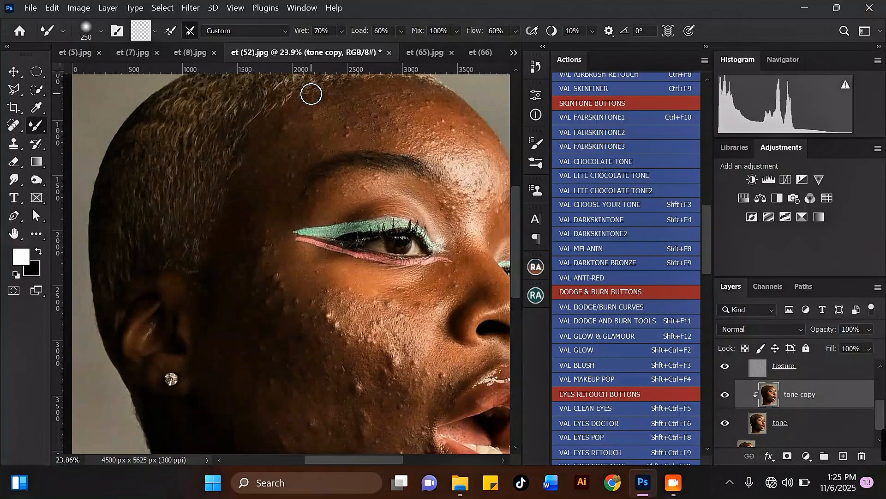
pyautogui.scroll(1, 311, 94)
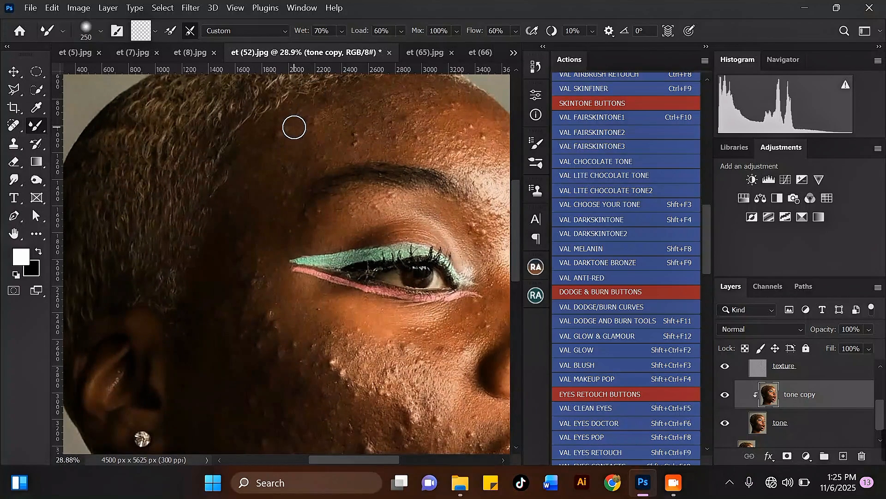
pyautogui.scroll(-4, 346, 109)
pyautogui.scroll(2, 330, 132)
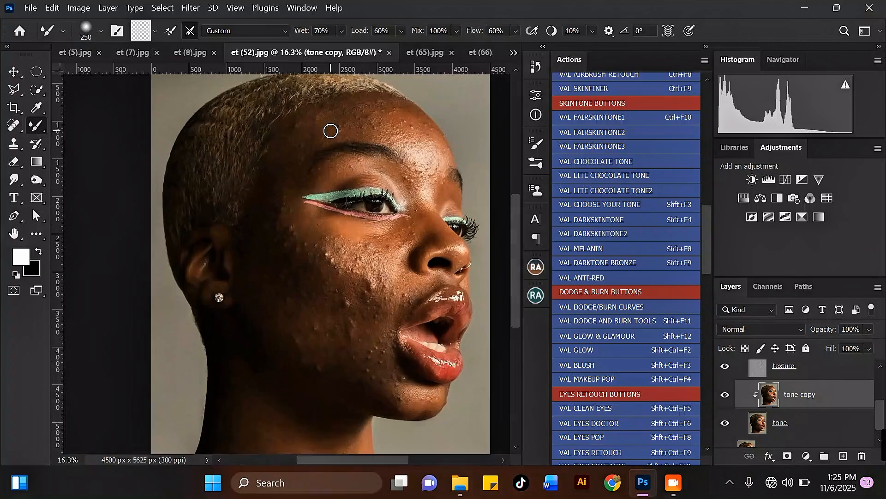
pyautogui.scroll(-2, 349, 126)
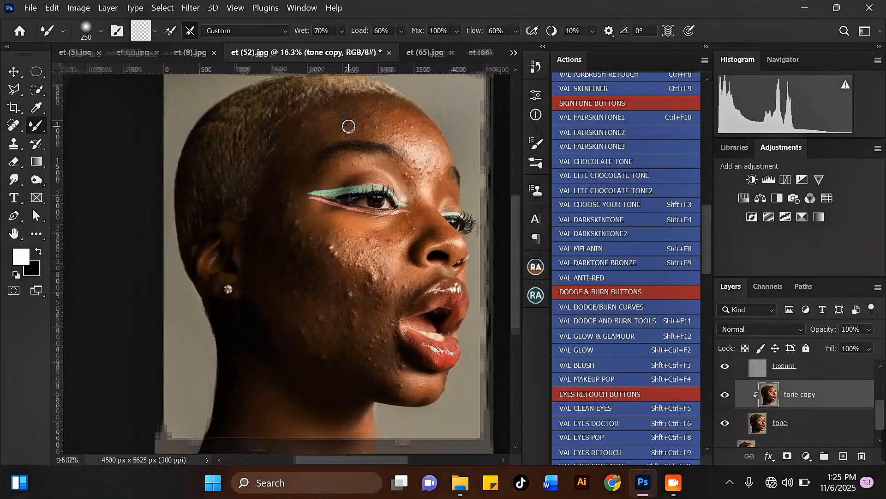
pyautogui.scroll(2, 350, 123)
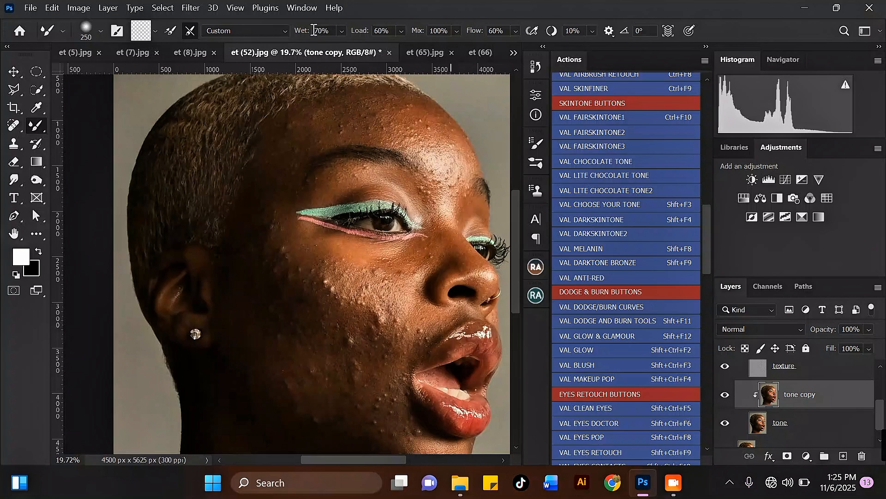
pyautogui.scroll(1, 289, 123)
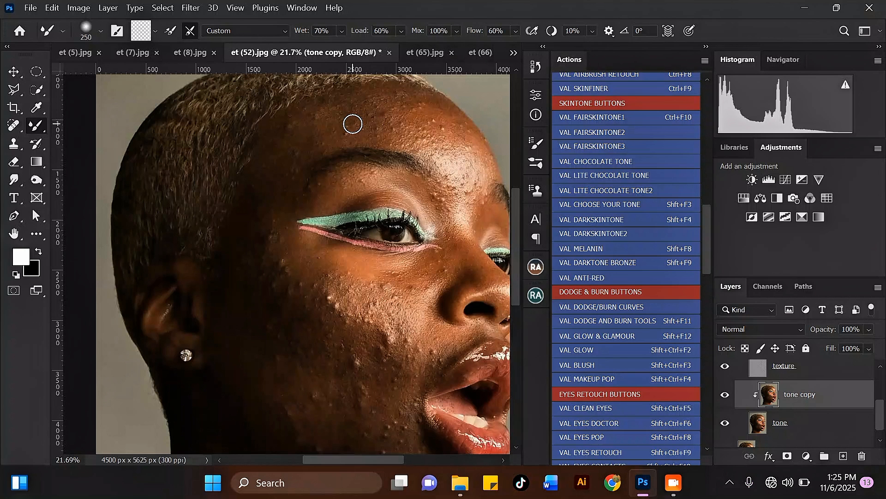
pyautogui.scroll(-3, 353, 124)
pyautogui.scroll(-5, 353, 124)
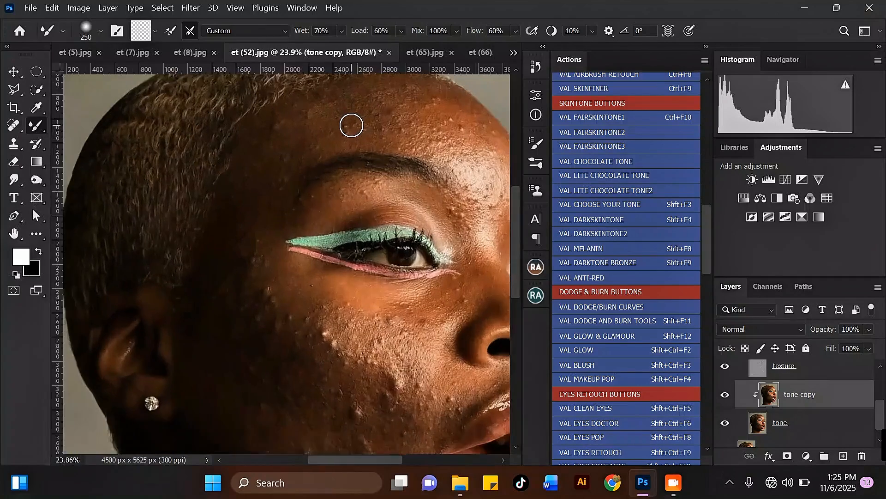
pyautogui.scroll(-1, 356, 120)
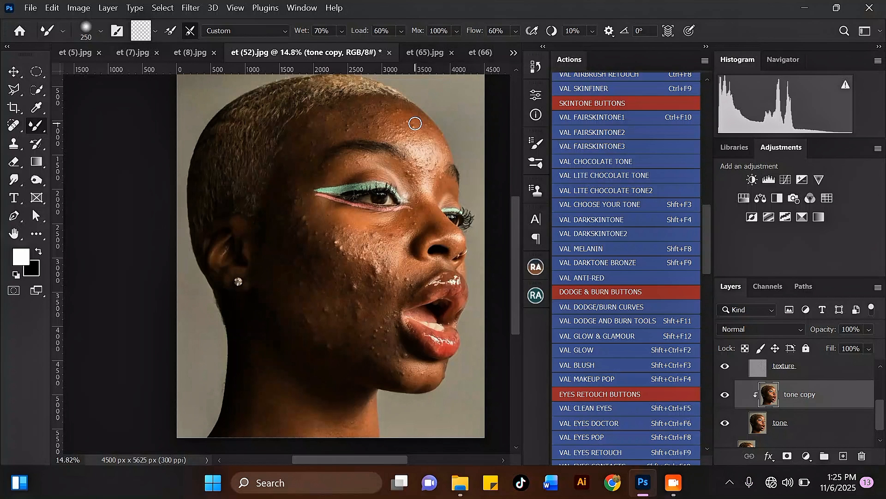
# Examine the uneven tones and highlights across the forehead, eye area and cheek of the portrait
pyautogui.scroll(2, 415, 124)
pyautogui.scroll(1, 415, 124)
pyautogui.scroll(3, 411, 125)
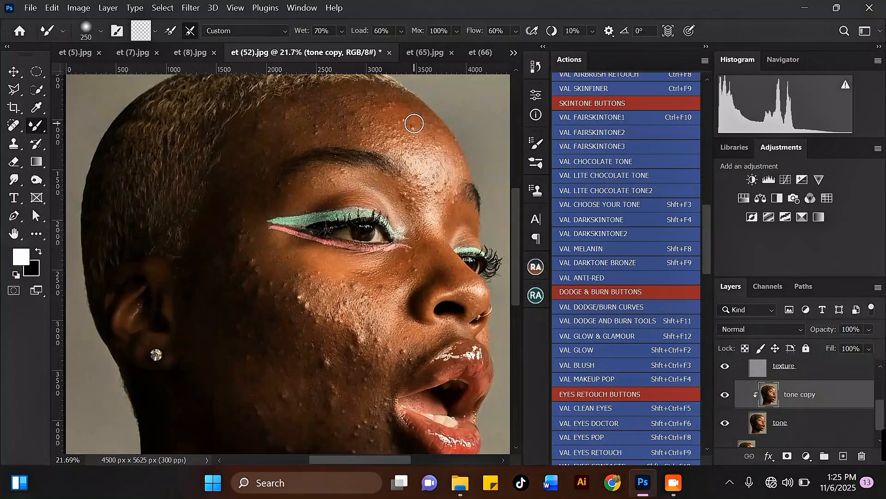
pyautogui.scroll(-3, 422, 131)
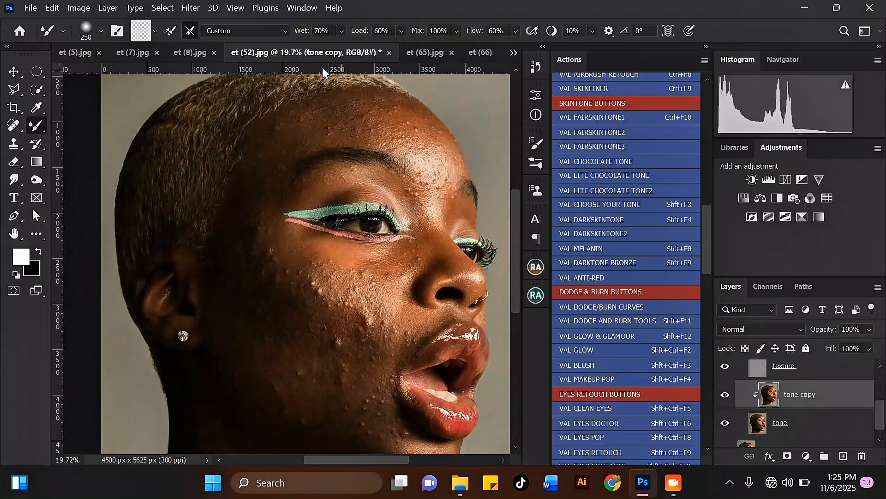
pyautogui.scroll(1, 367, 104)
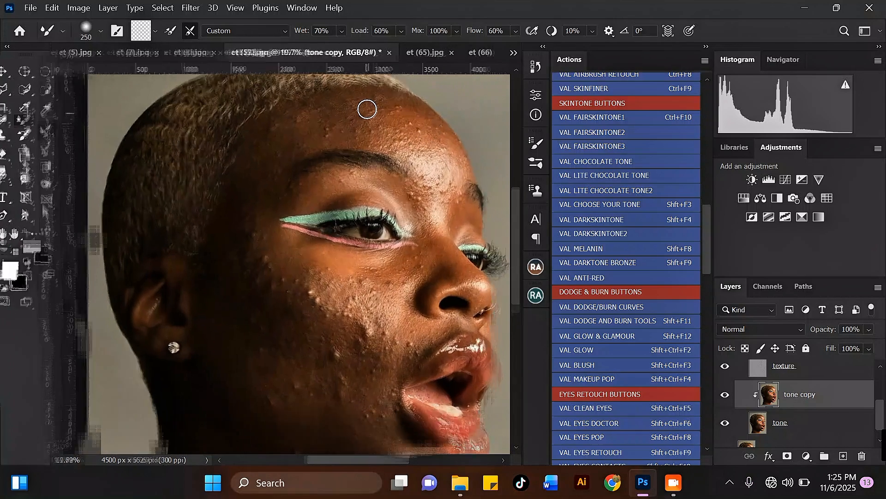
pyautogui.scroll(2, 335, 116)
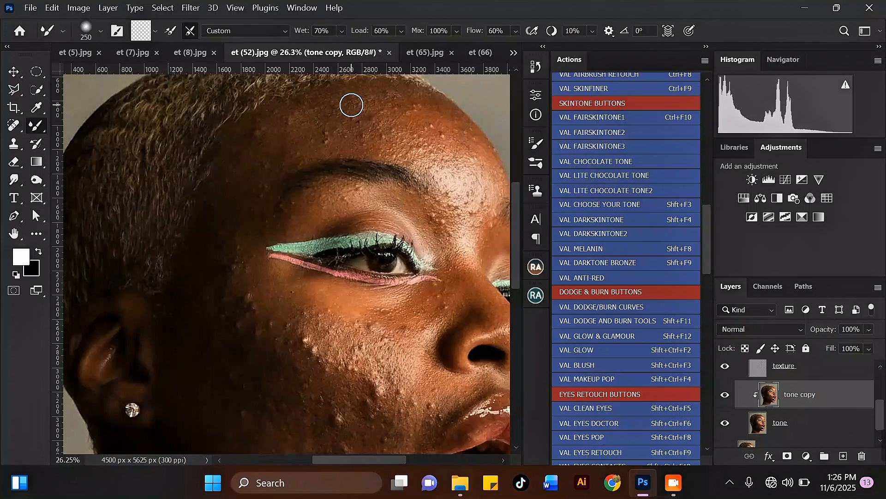
pyautogui.scroll(-5, 352, 106)
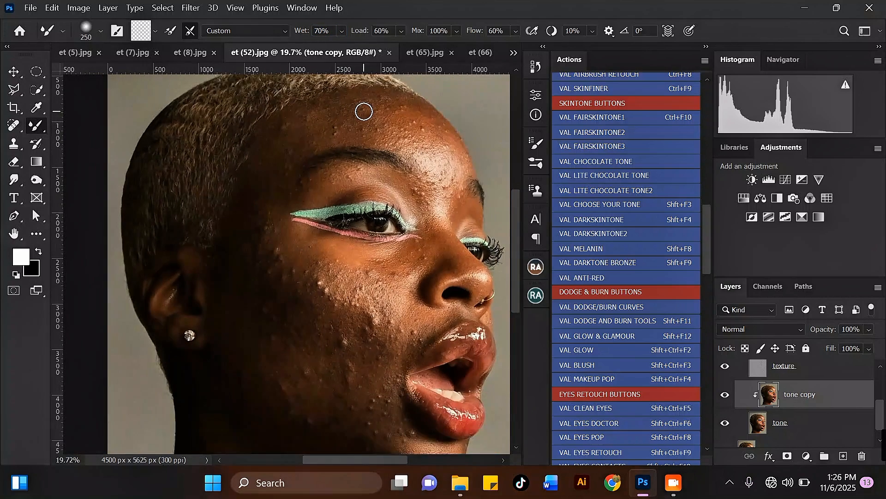
pyautogui.scroll(3, 389, 128)
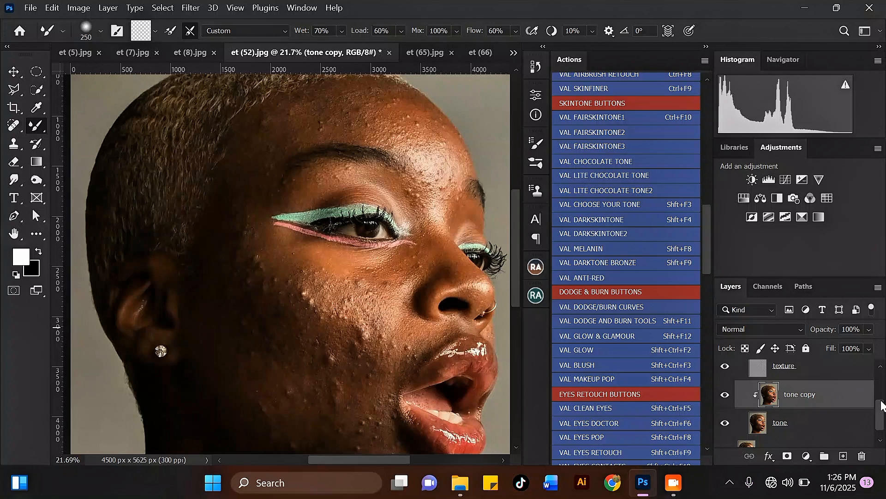
# Collapse the fs group and add a new empty layer above it
pyautogui.moveTo(883, 416); pyautogui.dragTo(882, 389)
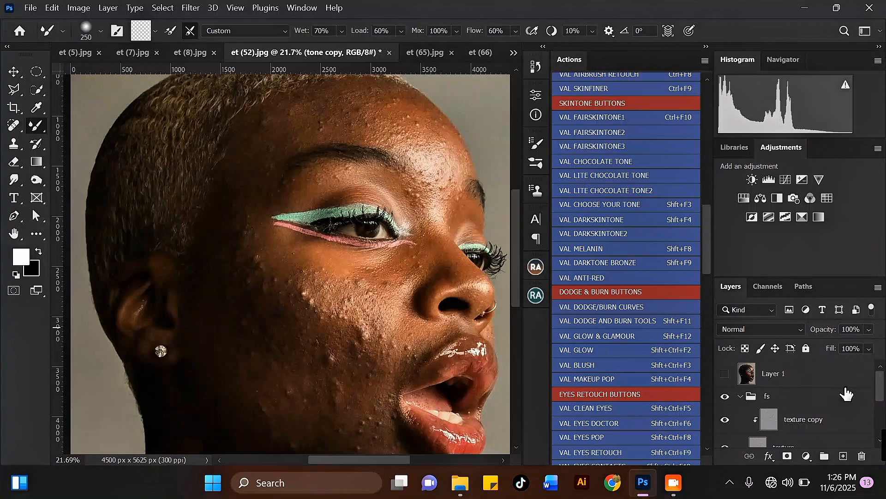
pyautogui.click(739, 397)
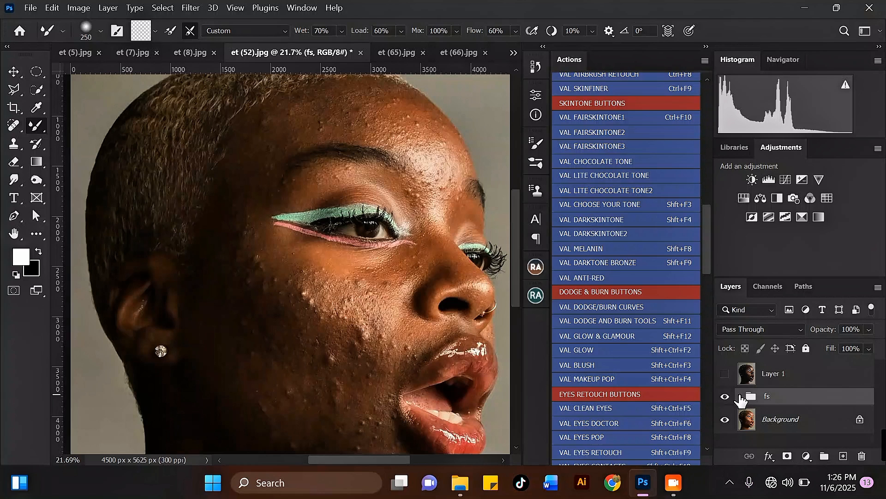
pyautogui.click(844, 457)
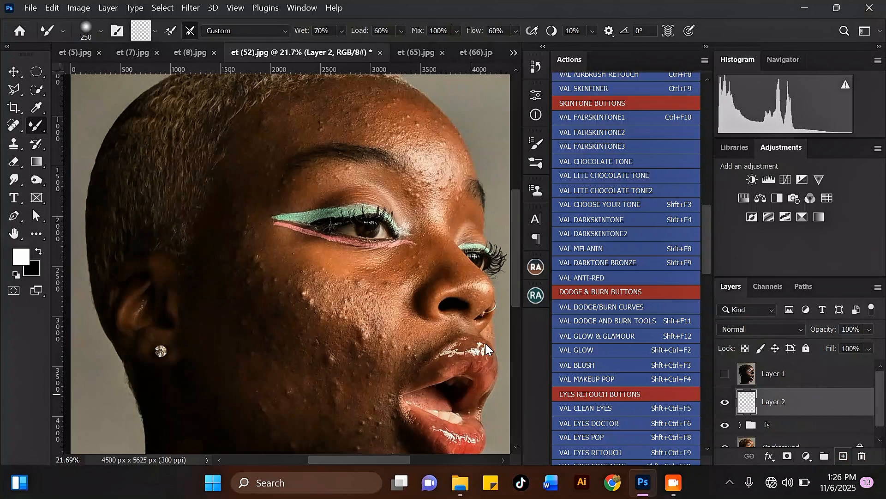
# Switch to the Brush tool with the Soft Round tip from General Brushes and reduce its size to 45 px
pyautogui.rightClick(40, 123)
pyautogui.click(70, 125)
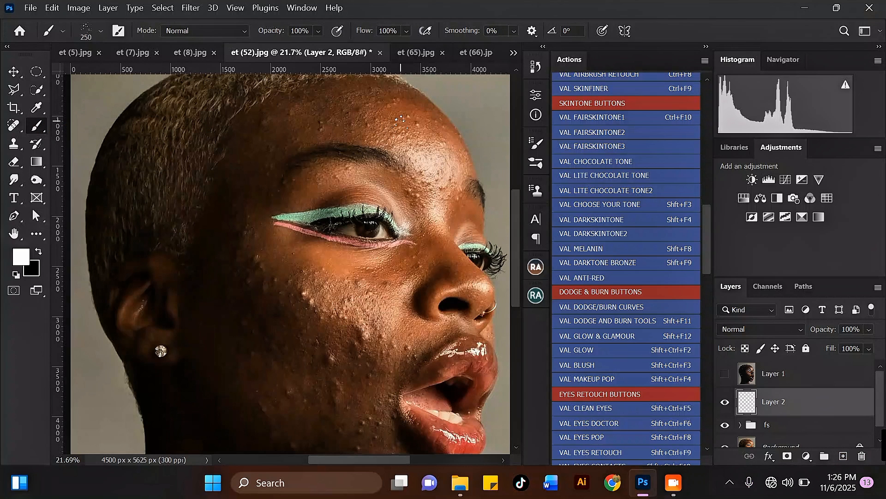
pyautogui.click(101, 30)
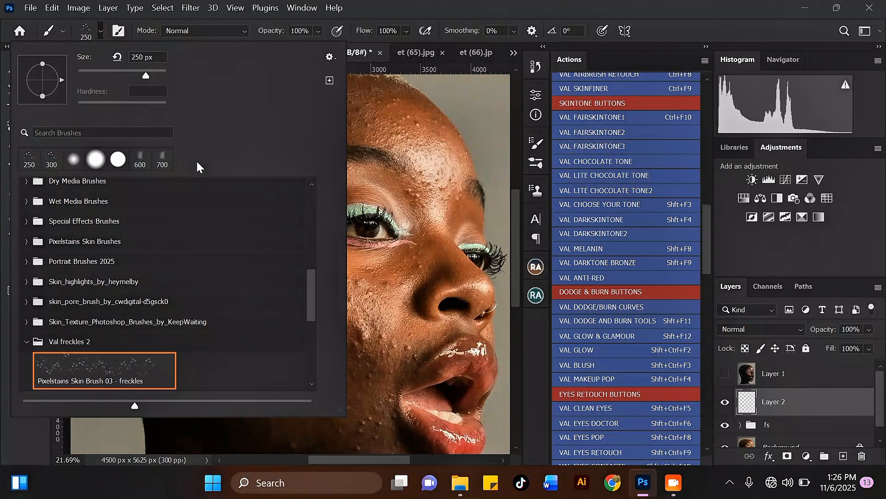
pyautogui.moveTo(311, 298); pyautogui.dragTo(254, 186)
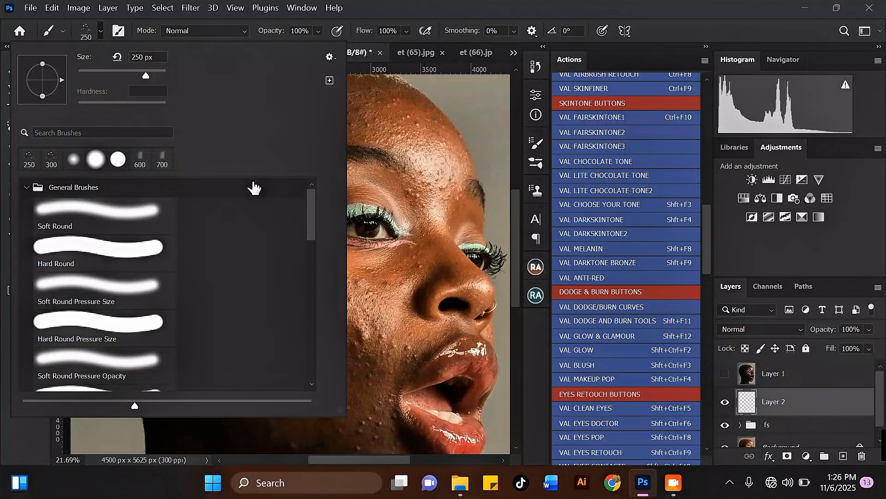
pyautogui.click(129, 213)
pyautogui.doubleClick(128, 213)
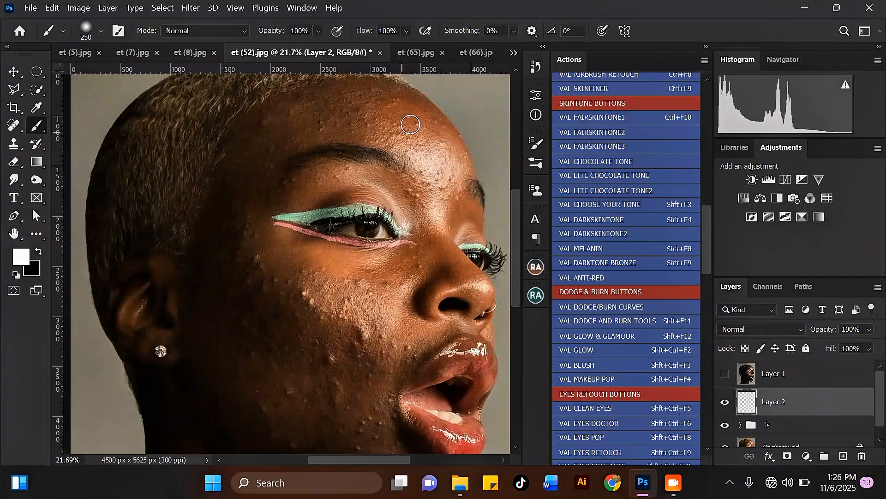
pyautogui.press('[')
pyautogui.press('[')
pyautogui.press('[')
pyautogui.press('[')
pyautogui.press('[')
pyautogui.press('[')
pyautogui.press('[')
pyautogui.press('[')
pyautogui.press('[')
pyautogui.press('[')
pyautogui.press('[')
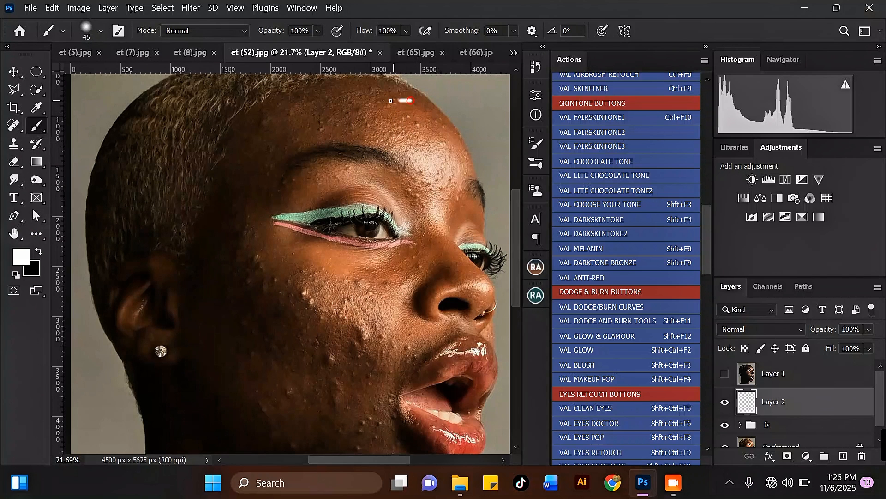
# Outline the highlight areas on the forehead, inner eye, cheek and chin with freehand white strokes
pyautogui.moveTo(349, 111)
pyautogui.mouseDown()
pyautogui.moveTo(350, 130)
pyautogui.moveTo(438, 223)
pyautogui.moveTo(461, 190)
pyautogui.moveTo(463, 165)
pyautogui.moveTo(434, 116)
pyautogui.mouseUp()
pyautogui.moveTo(356, 179); pyautogui.dragTo(411, 234)
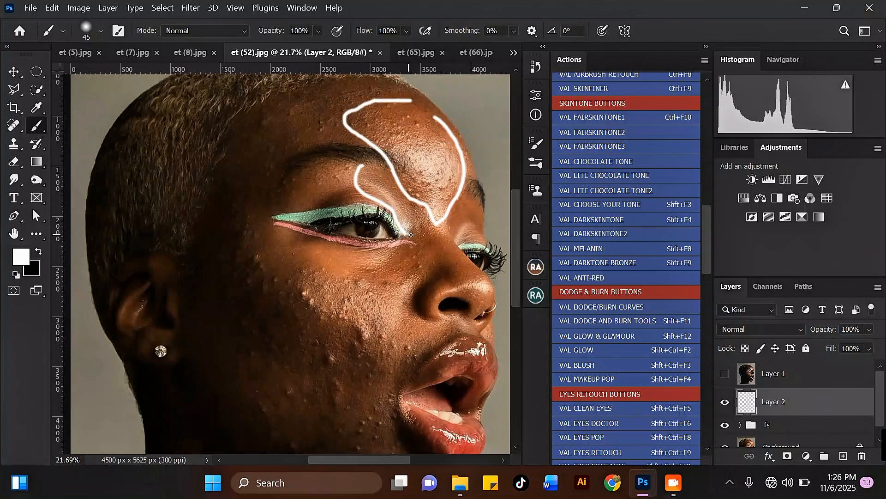
pyautogui.moveTo(367, 259)
pyautogui.mouseDown()
pyautogui.moveTo(301, 299)
pyautogui.moveTo(349, 333)
pyautogui.moveTo(380, 331)
pyautogui.moveTo(379, 282)
pyautogui.mouseUp()
pyautogui.scroll(-3, 377, 187)
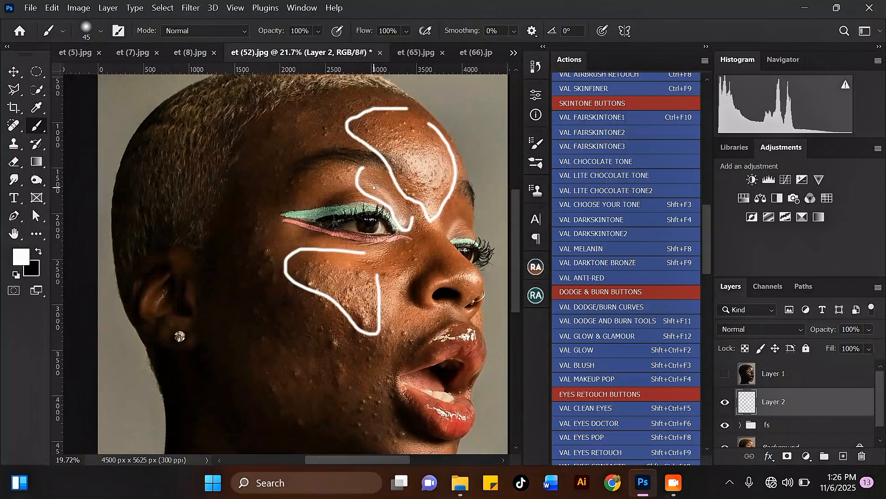
pyautogui.scroll(2, 412, 378)
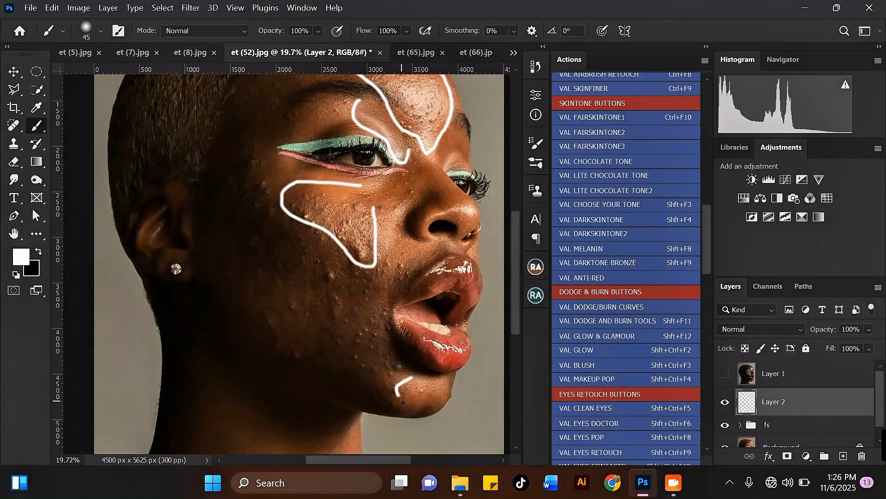
pyautogui.moveTo(438, 405)
pyautogui.mouseDown()
pyautogui.moveTo(453, 392)
pyautogui.moveTo(436, 372)
pyautogui.mouseUp()
pyautogui.scroll(-2, 364, 199)
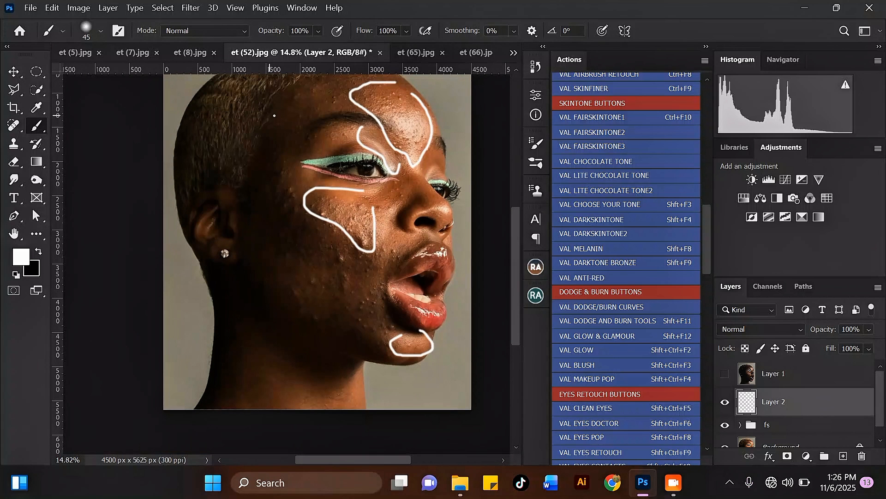
pyautogui.scroll(2, 357, 107)
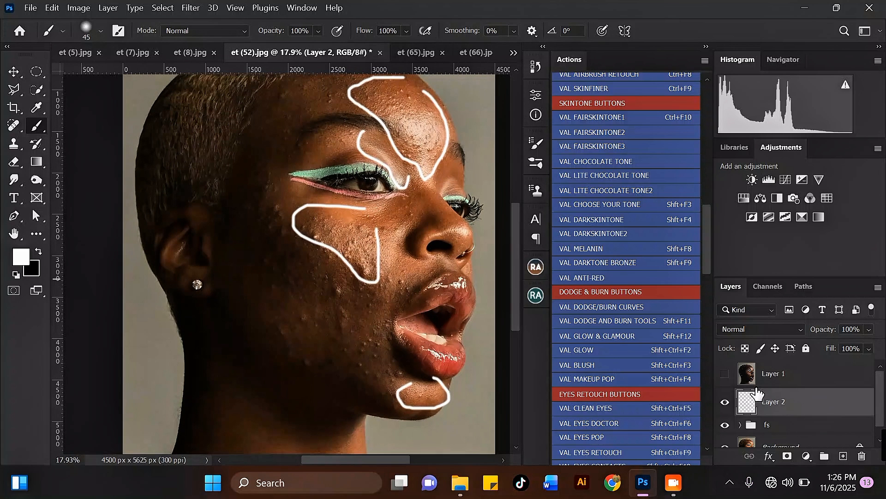
# Hide and delete the layer containing the white highlight outlines
pyautogui.click(725, 402)
pyautogui.moveTo(852, 407); pyautogui.dragTo(862, 456)
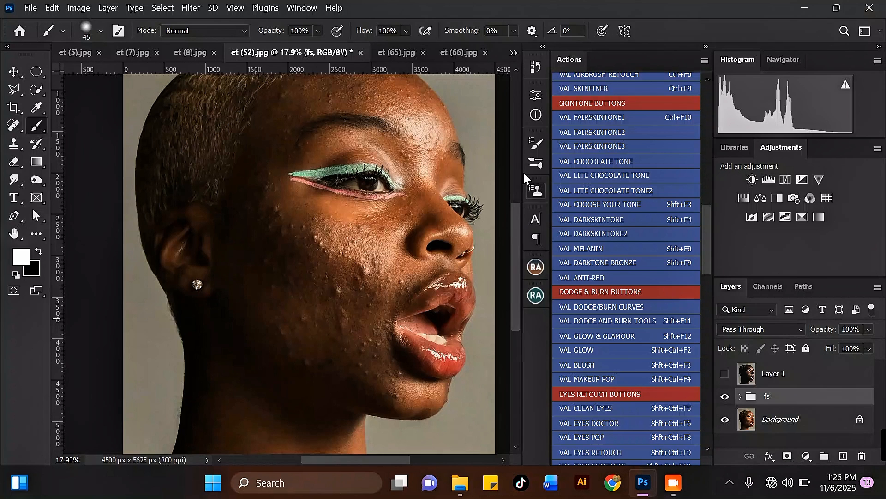
pyautogui.scroll(-2, 394, 261)
pyautogui.scroll(2, 394, 141)
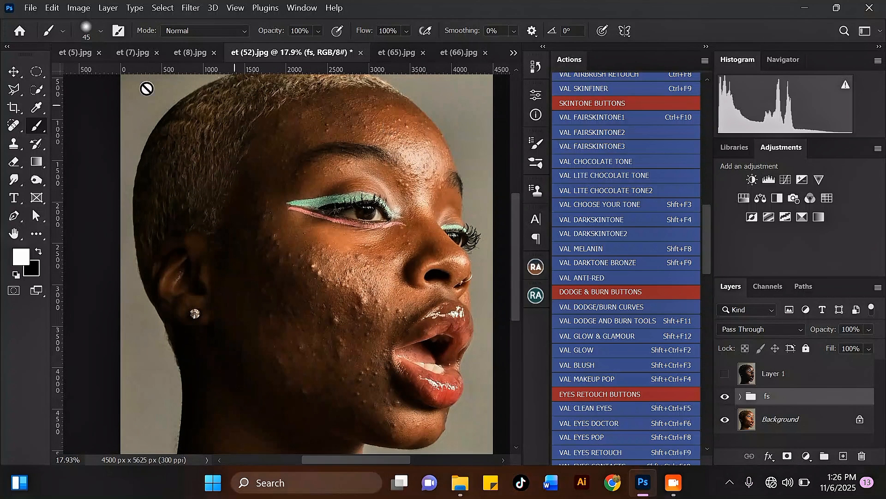
# Switch back to the Mixer Brush, expand the fs group and make the tone copy layer active
pyautogui.rightClick(41, 123)
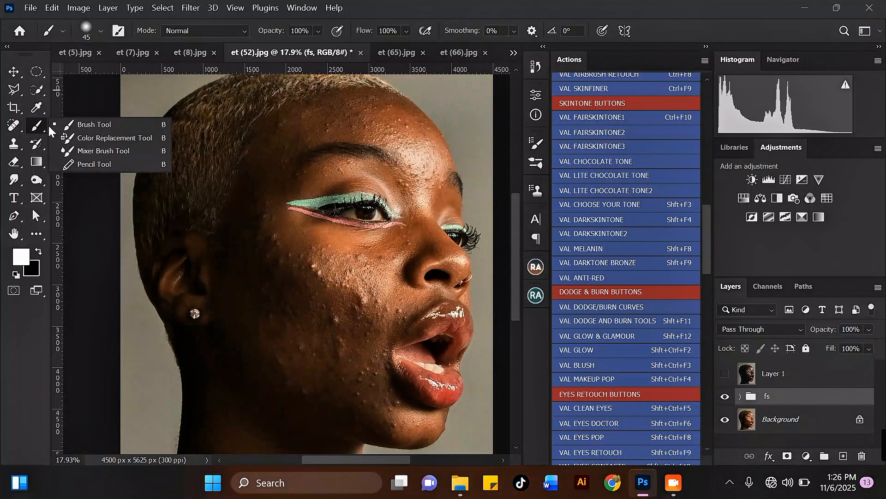
pyautogui.click(129, 149)
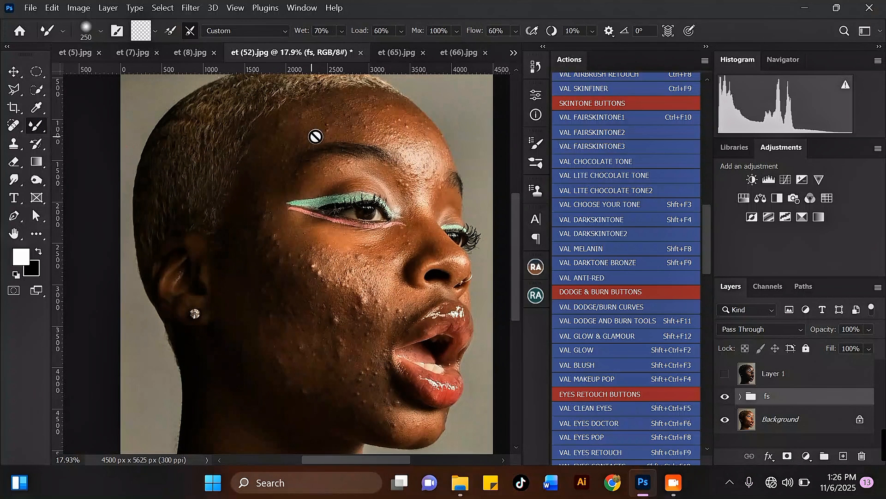
pyautogui.click(740, 397)
pyautogui.scroll(-2, 813, 401)
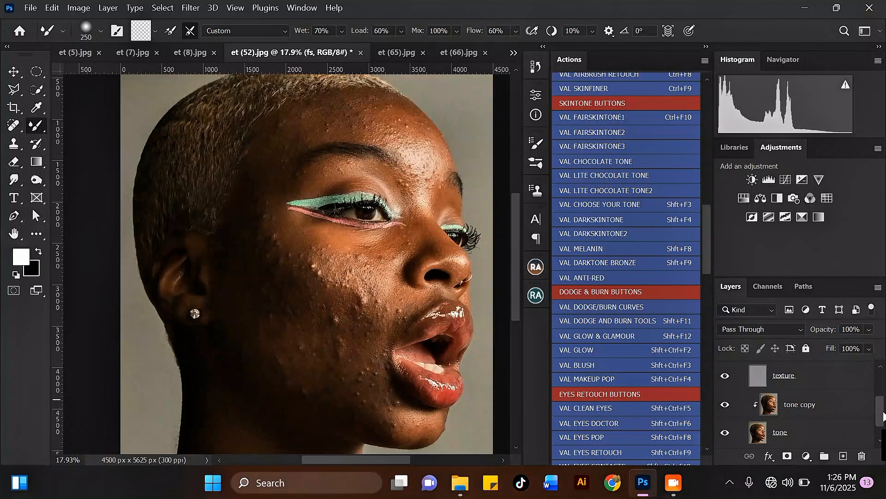
pyautogui.click(826, 402)
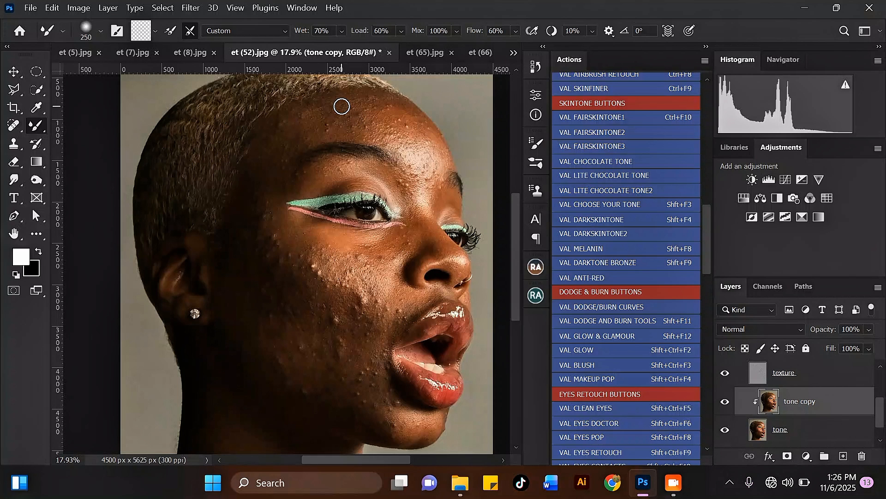
# Blend the forehead skin toward the hairline on the tone copy layer with the Mixer Brush at 500 px, and reduce the brush to 400 px
pyautogui.scroll(3, 341, 106)
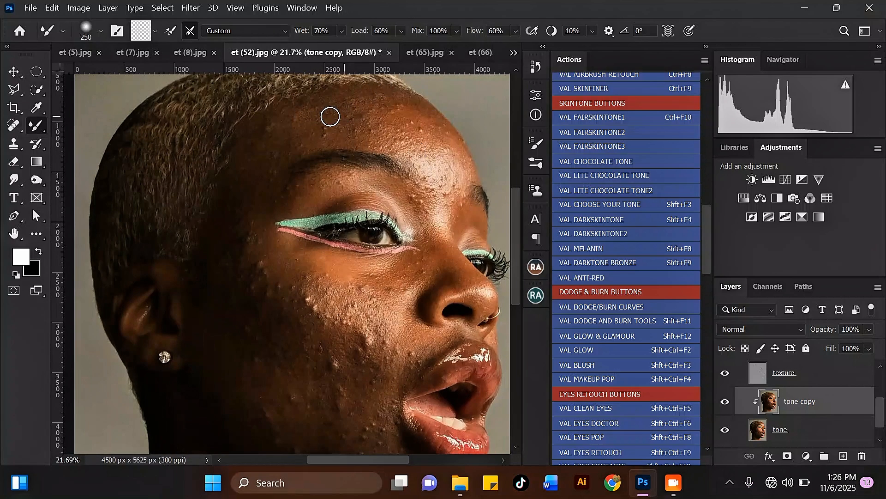
pyautogui.scroll(-3, 329, 115)
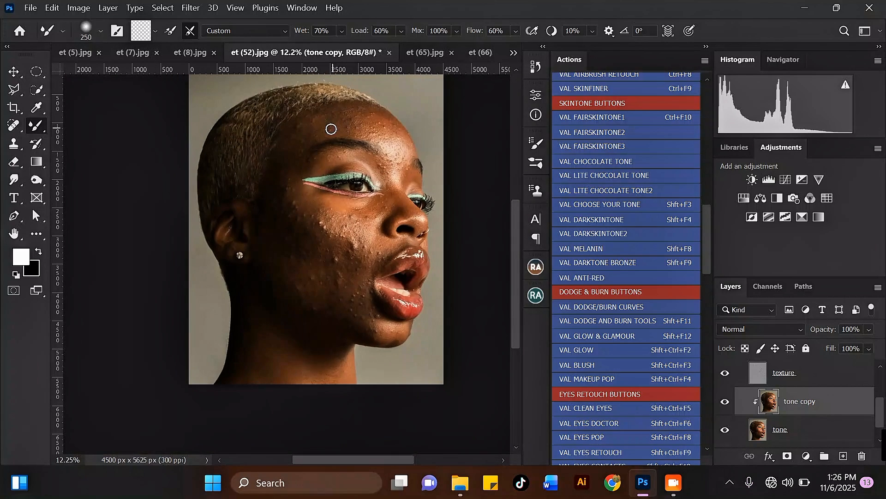
pyautogui.scroll(2, 322, 123)
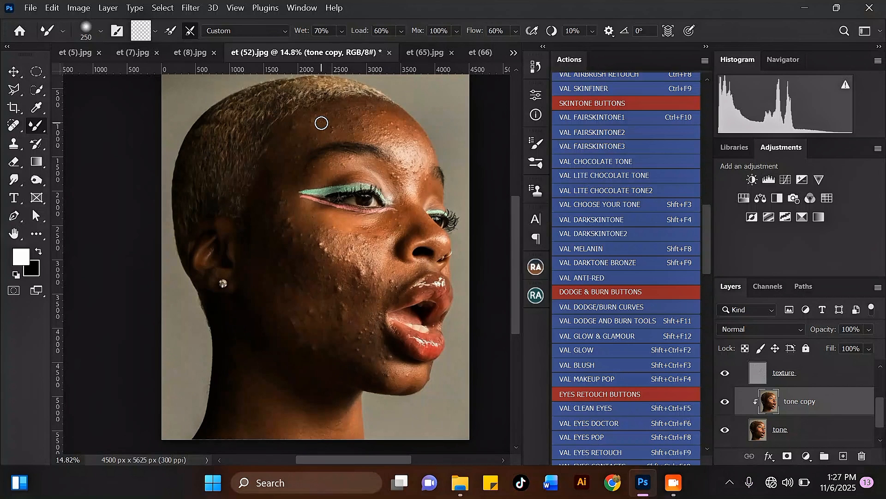
pyautogui.scroll(2, 315, 119)
pyautogui.press(']')
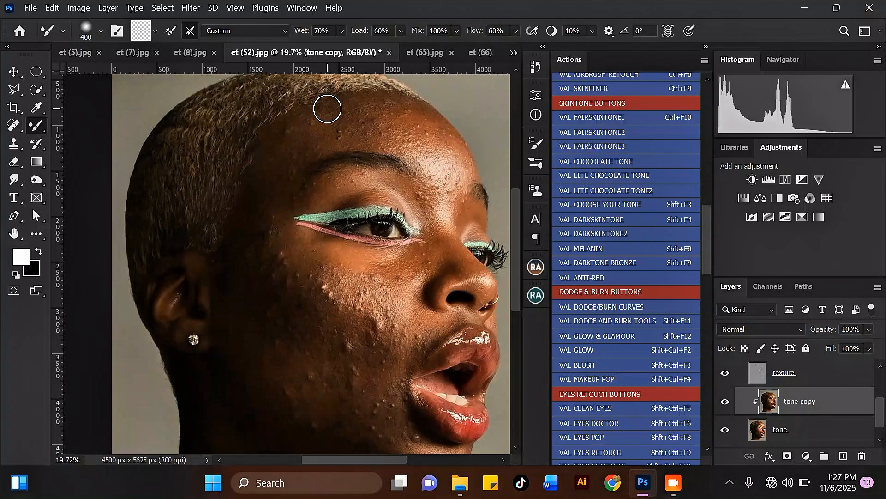
pyautogui.press(']')
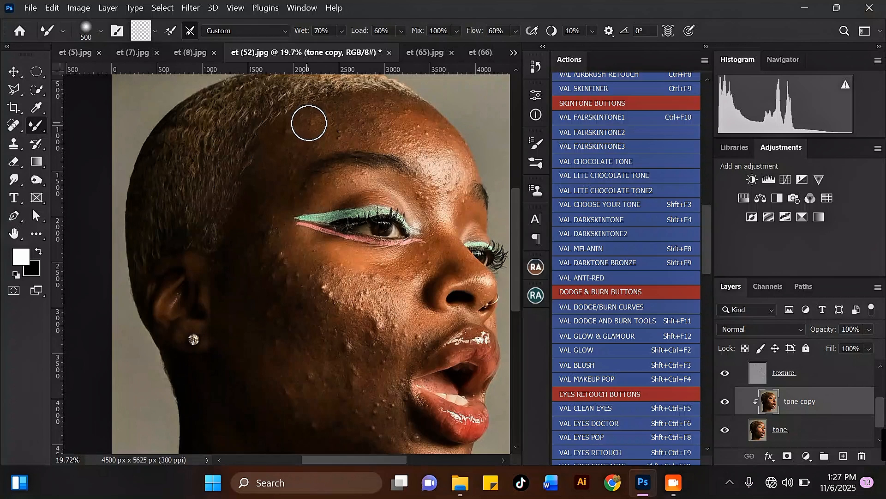
pyautogui.click(306, 127)
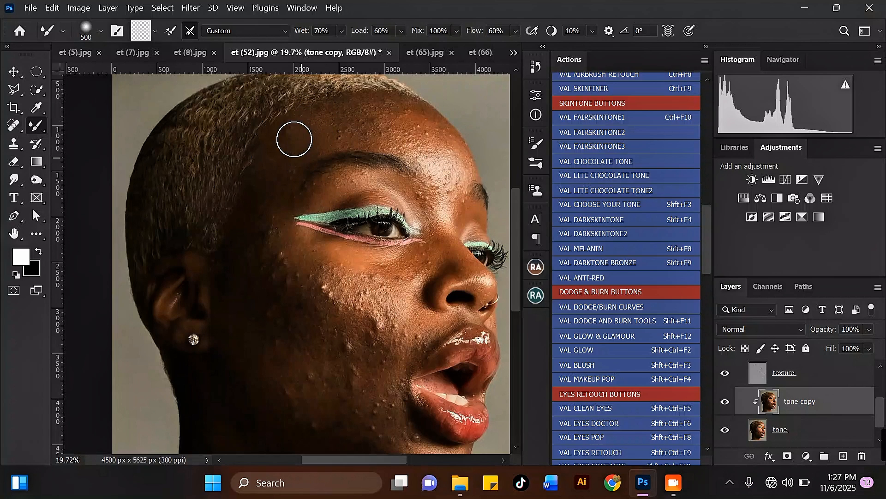
pyautogui.click(291, 131)
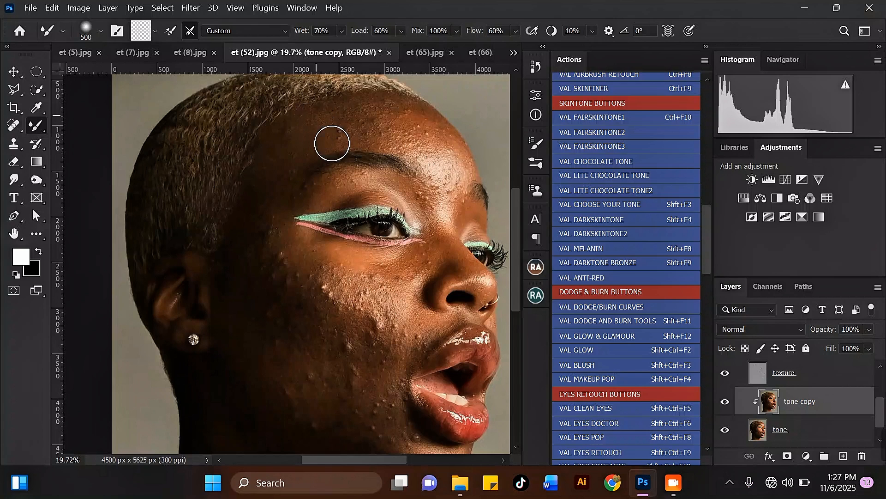
pyautogui.click(296, 128)
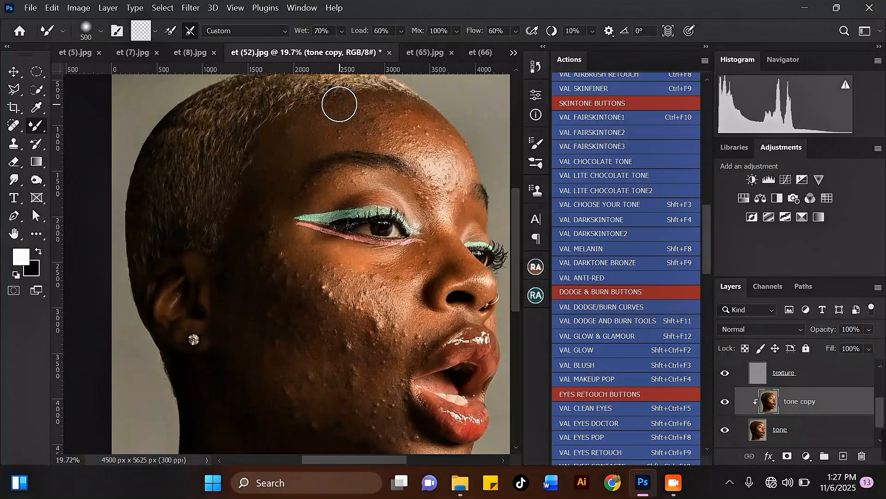
pyautogui.press('[')
# Add a new empty layer at the top of the fs group, above texture copy
pyautogui.scroll(3, 871, 385)
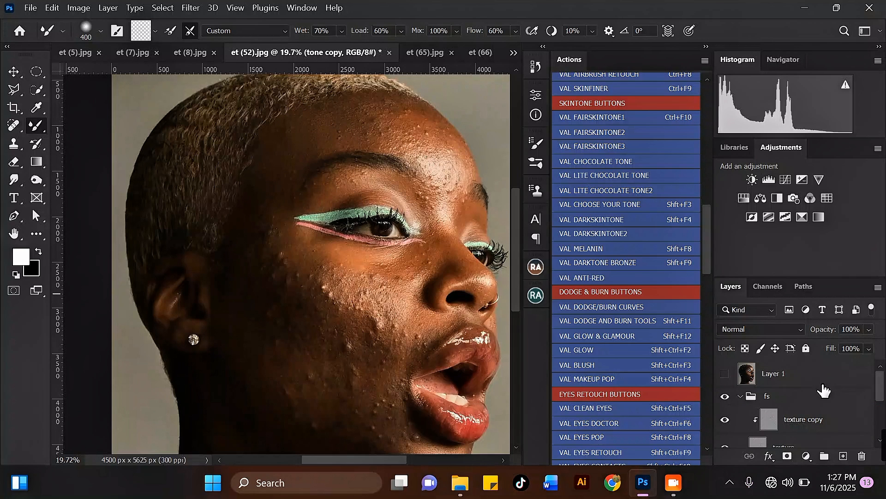
pyautogui.click(818, 396)
pyautogui.click(844, 456)
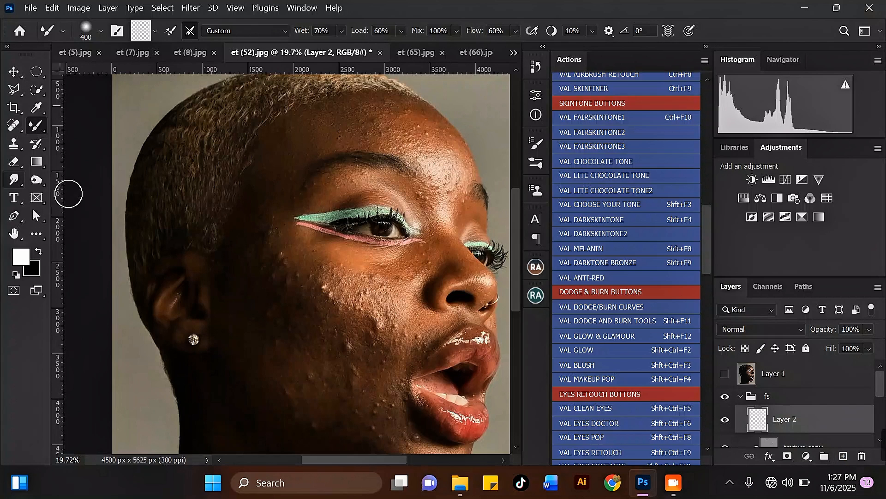
# Scribble white guide strokes across the forehead on the new empty layer with the Brush tool at 45 px
pyautogui.rightClick(40, 123)
pyautogui.click(93, 120)
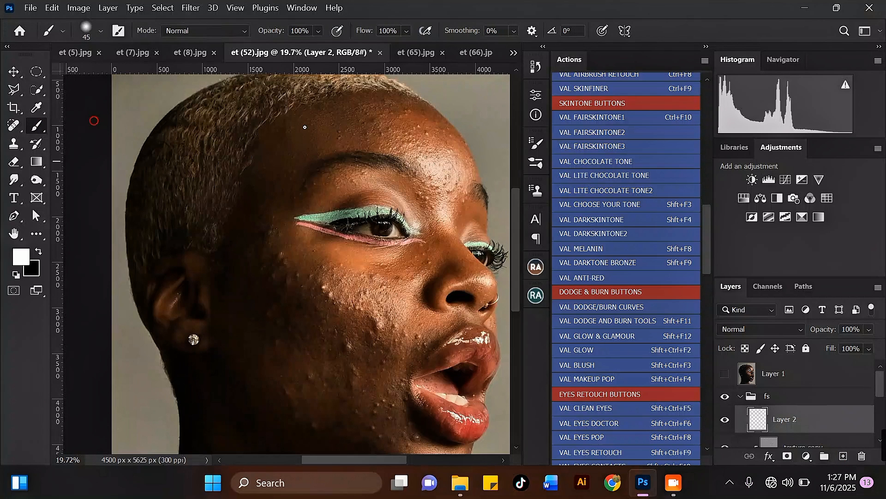
pyautogui.moveTo(304, 114)
pyautogui.mouseDown()
pyautogui.moveTo(311, 137)
pyautogui.moveTo(345, 135)
pyautogui.mouseUp()
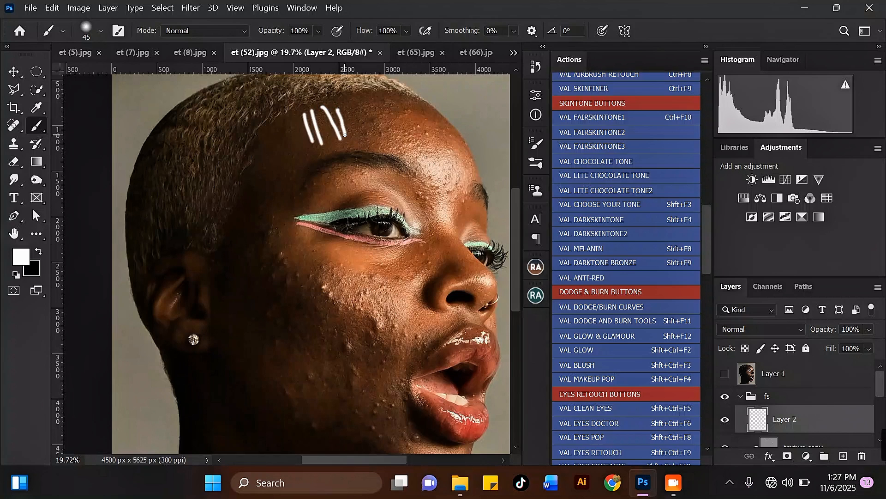
pyautogui.moveTo(292, 115)
pyautogui.mouseDown()
pyautogui.moveTo(313, 155)
pyautogui.moveTo(300, 152)
pyautogui.mouseUp()
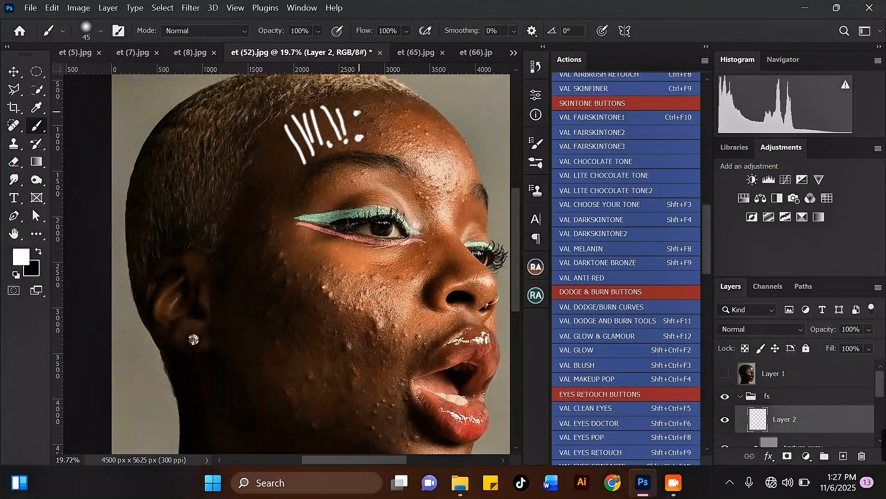
pyautogui.moveTo(282, 136); pyautogui.dragTo(404, 120)
pyautogui.moveTo(289, 131)
pyautogui.mouseDown()
pyautogui.moveTo(356, 112)
pyautogui.moveTo(408, 110)
pyautogui.moveTo(279, 140)
pyautogui.moveTo(434, 111)
pyautogui.moveTo(395, 136)
pyautogui.moveTo(310, 139)
pyautogui.moveTo(481, 133)
pyautogui.moveTo(269, 144)
pyautogui.moveTo(301, 141)
pyautogui.mouseUp()
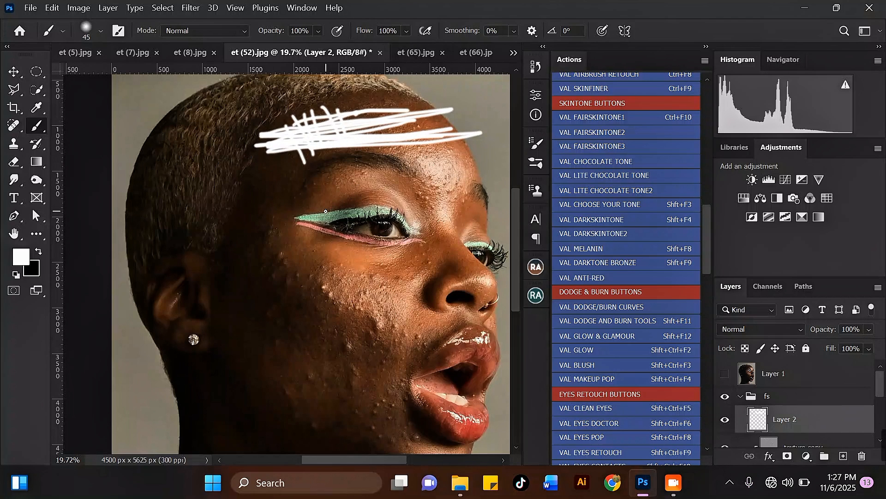
# Draw white double arcs around the nearer eye, above the lid and along the under-eye area, on the guide layer
pyautogui.moveTo(318, 209)
pyautogui.mouseDown()
pyautogui.moveTo(348, 181)
pyautogui.moveTo(390, 183)
pyautogui.moveTo(423, 230)
pyautogui.mouseUp()
pyautogui.moveTo(327, 206)
pyautogui.mouseDown()
pyautogui.moveTo(364, 188)
pyautogui.moveTo(409, 202)
pyautogui.mouseUp()
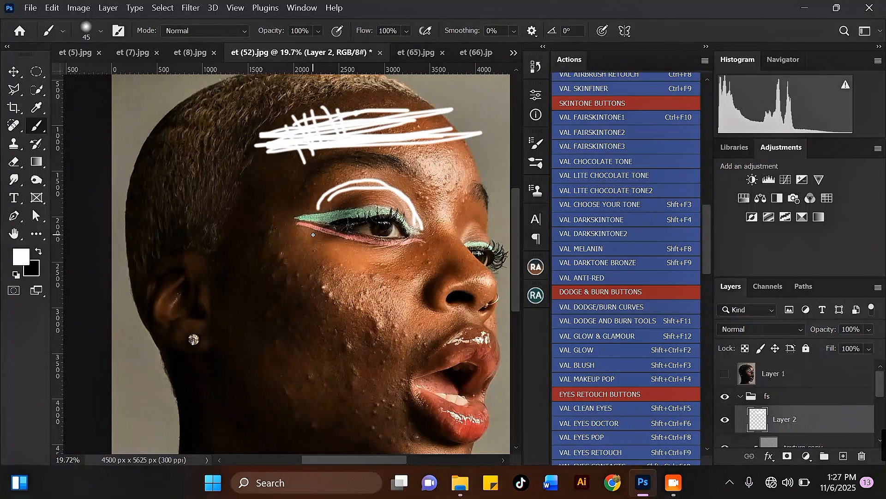
pyautogui.moveTo(313, 234)
pyautogui.mouseDown()
pyautogui.moveTo(357, 253)
pyautogui.moveTo(434, 237)
pyautogui.mouseUp()
pyautogui.moveTo(320, 233)
pyautogui.mouseDown()
pyautogui.moveTo(335, 255)
pyautogui.moveTo(411, 251)
pyautogui.mouseUp()
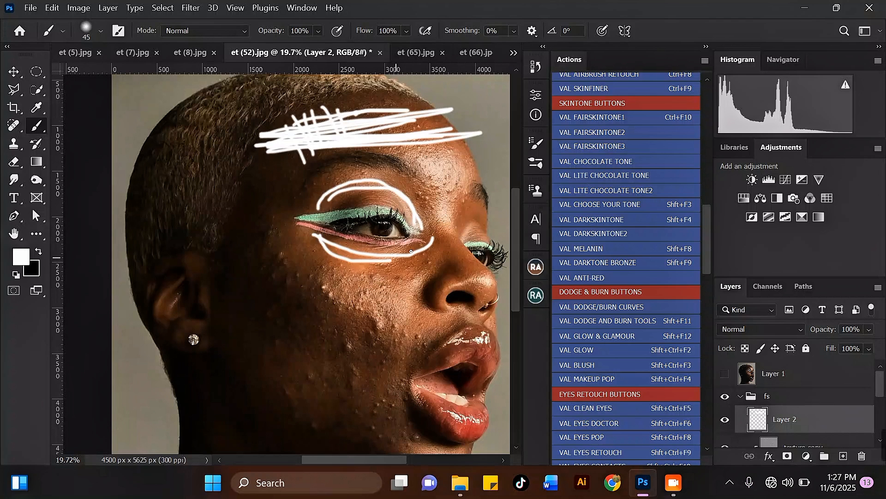
pyautogui.scroll(-2, 364, 161)
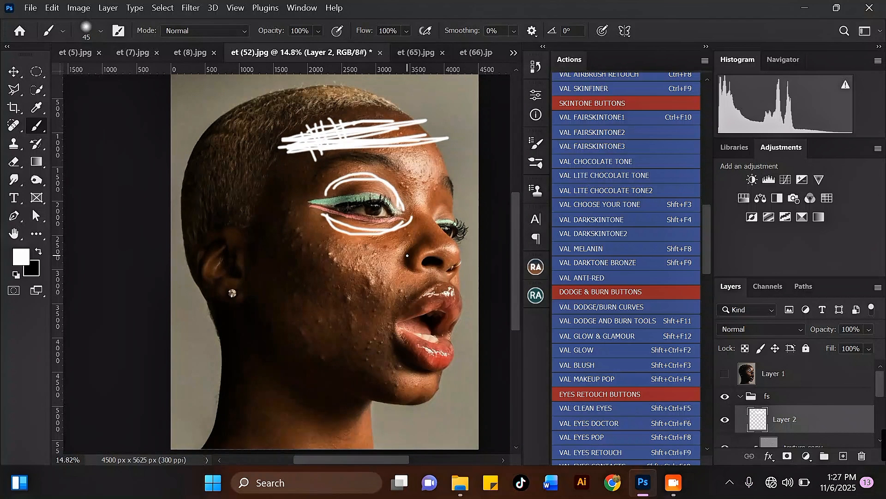
# Hide the layer with the white guide strokes and return to the tone copy layer with the Mixer Brush
pyautogui.click(724, 420)
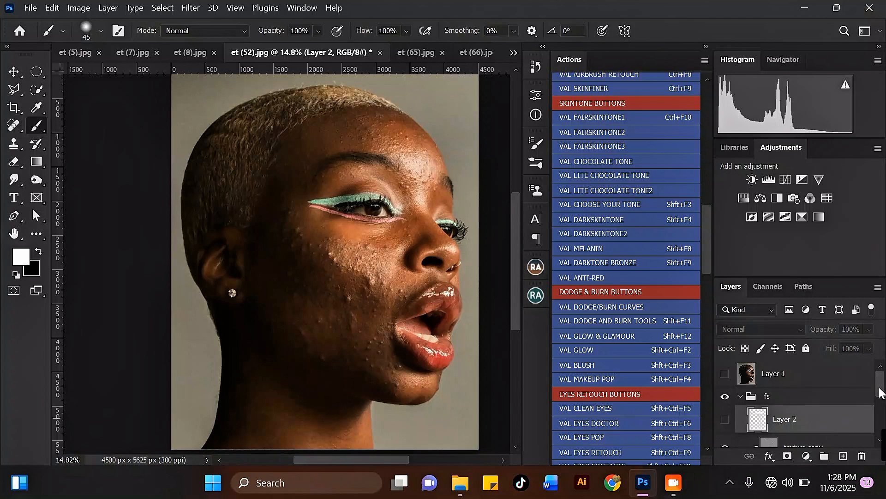
pyautogui.scroll(-3, 879, 391)
pyautogui.click(815, 404)
pyautogui.scroll(1, 366, 120)
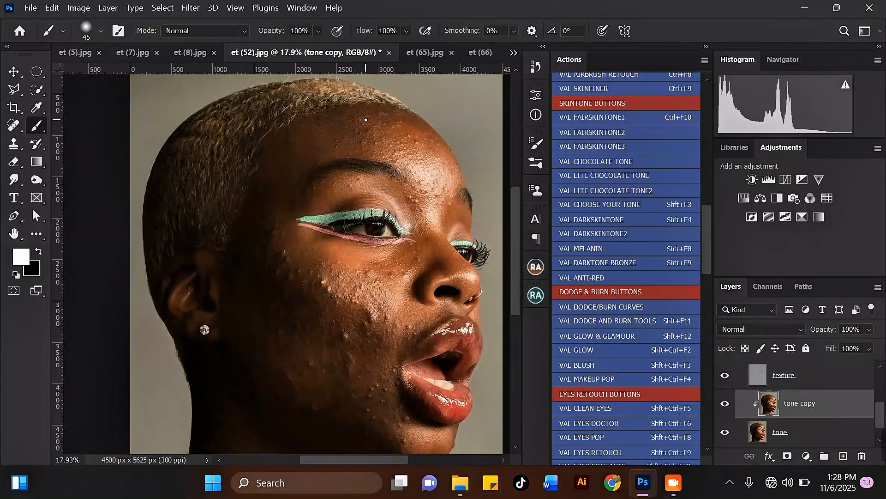
pyautogui.rightClick(32, 132)
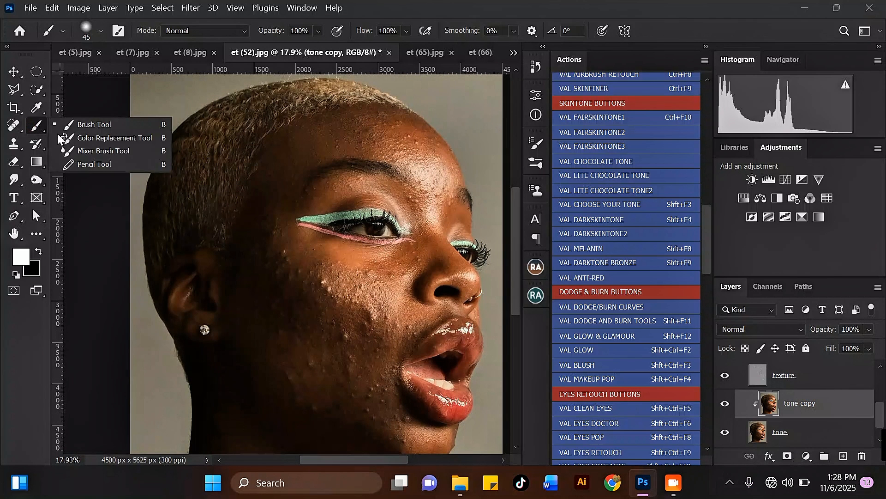
pyautogui.click(92, 155)
pyautogui.scroll(1, 305, 133)
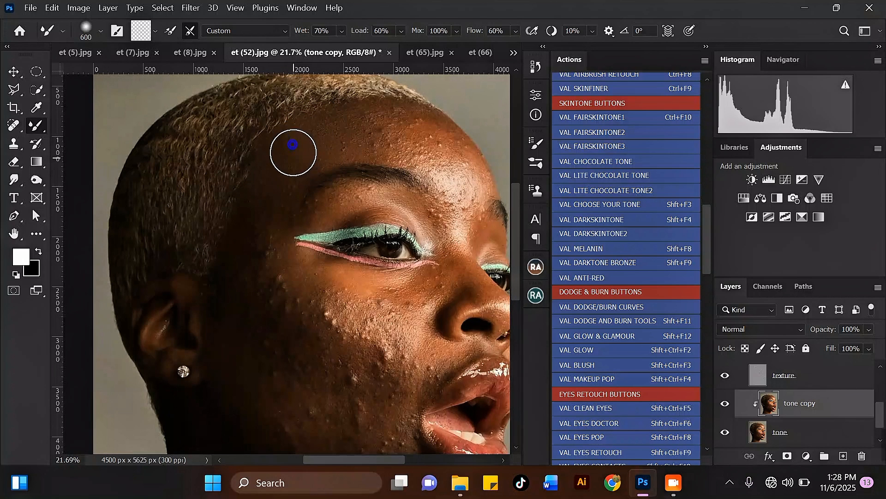
# Blend the darker forehead skin near the temple with the Mixer Brush at 500 px, and enlarge the brush to 600 px
pyautogui.press('[')
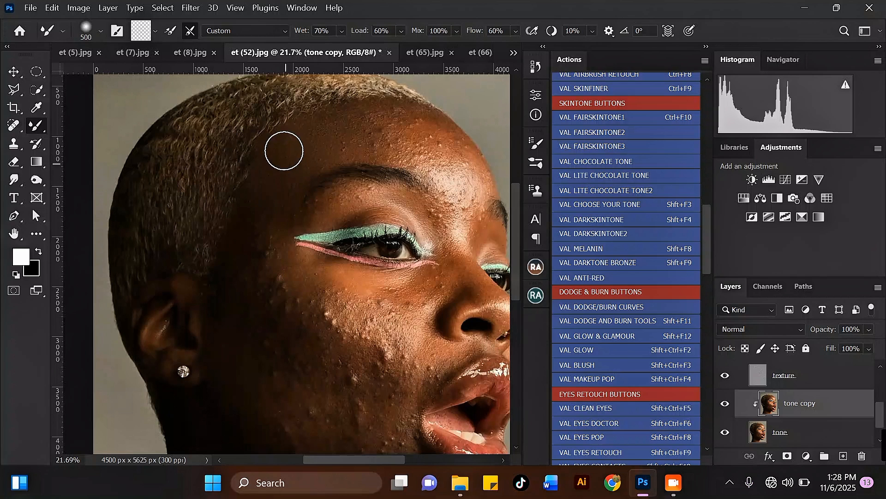
pyautogui.moveTo(318, 127)
pyautogui.mouseDown()
pyautogui.moveTo(349, 144)
pyautogui.moveTo(344, 127)
pyautogui.moveTo(371, 122)
pyautogui.moveTo(373, 138)
pyautogui.moveTo(386, 135)
pyautogui.moveTo(380, 140)
pyautogui.moveTo(362, 120)
pyautogui.moveTo(366, 142)
pyautogui.moveTo(337, 119)
pyautogui.moveTo(348, 143)
pyautogui.moveTo(292, 147)
pyautogui.moveTo(290, 136)
pyautogui.moveTo(303, 149)
pyautogui.mouseUp()
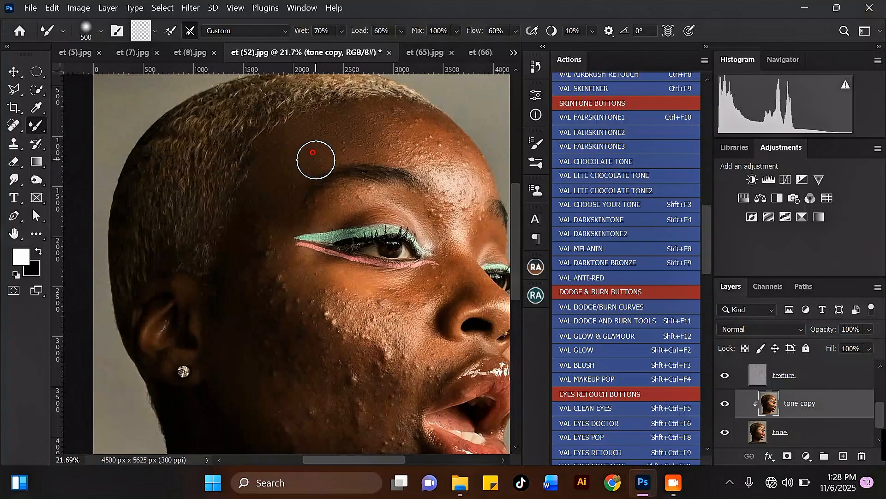
pyautogui.press(']')
pyautogui.scroll(-2, 323, 122)
pyautogui.scroll(2, 369, 104)
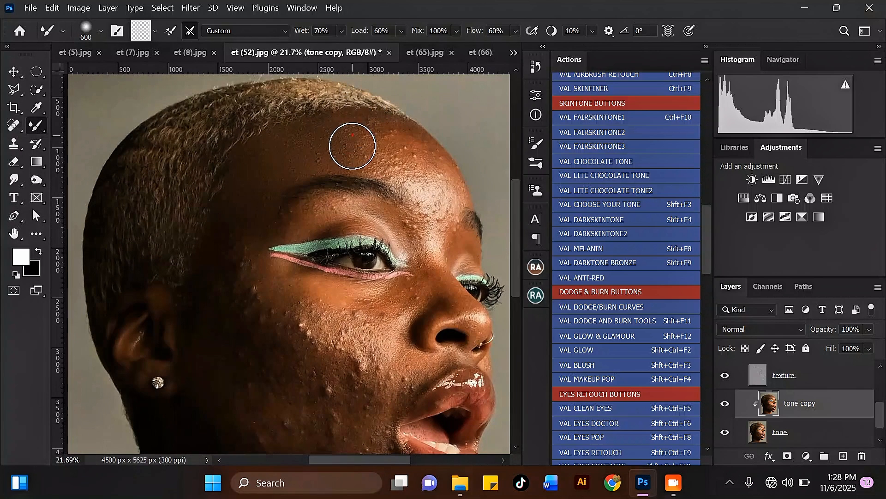
# Blend the middle of the forehead toward the highlight with the Mixer Brush at 600 px, and reduce the brush to 500 px
pyautogui.moveTo(335, 135)
pyautogui.mouseDown()
pyautogui.moveTo(353, 154)
pyautogui.moveTo(333, 136)
pyautogui.moveTo(364, 133)
pyautogui.moveTo(360, 144)
pyautogui.moveTo(403, 169)
pyautogui.mouseUp()
pyautogui.press('[')
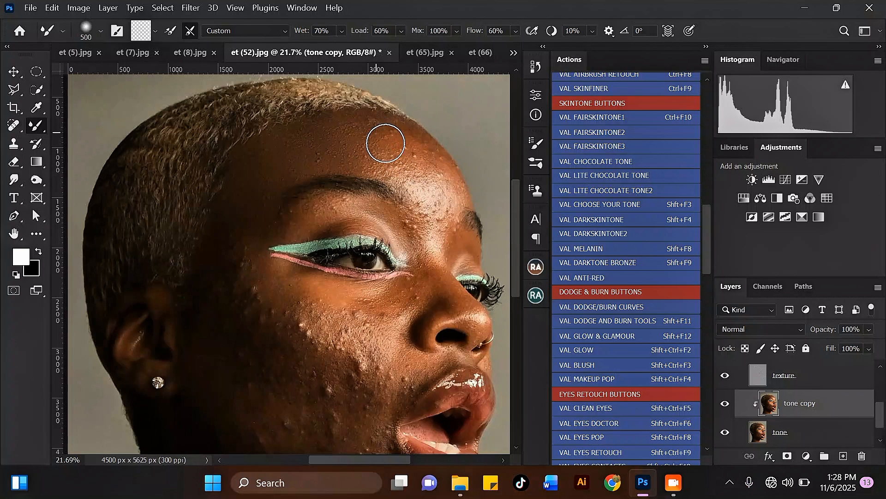
pyautogui.press(']')
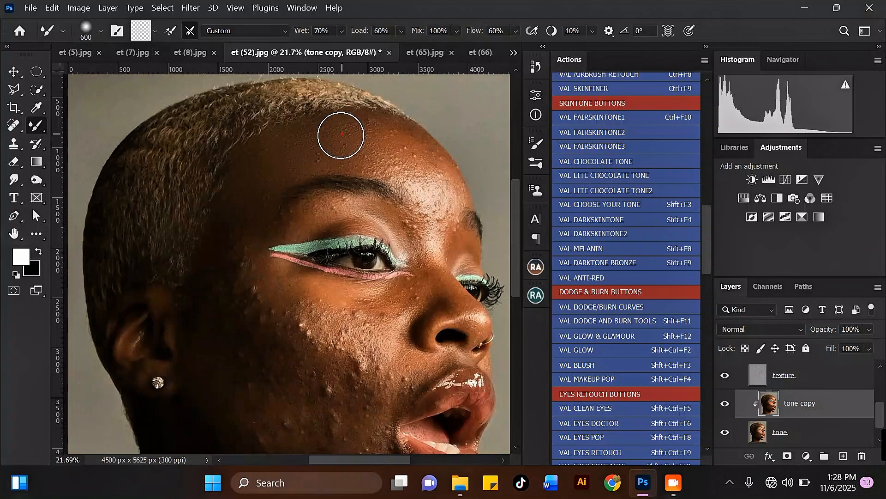
pyautogui.moveTo(366, 136)
pyautogui.mouseDown()
pyautogui.moveTo(395, 162)
pyautogui.moveTo(399, 150)
pyautogui.moveTo(410, 153)
pyautogui.moveTo(382, 129)
pyautogui.moveTo(431, 176)
pyautogui.moveTo(443, 176)
pyautogui.moveTo(416, 150)
pyautogui.moveTo(373, 128)
pyautogui.moveTo(398, 155)
pyautogui.moveTo(371, 156)
pyautogui.moveTo(371, 148)
pyautogui.moveTo(405, 149)
pyautogui.moveTo(418, 186)
pyautogui.moveTo(431, 172)
pyautogui.mouseUp()
pyautogui.press('[')
pyautogui.scroll(-3, 385, 147)
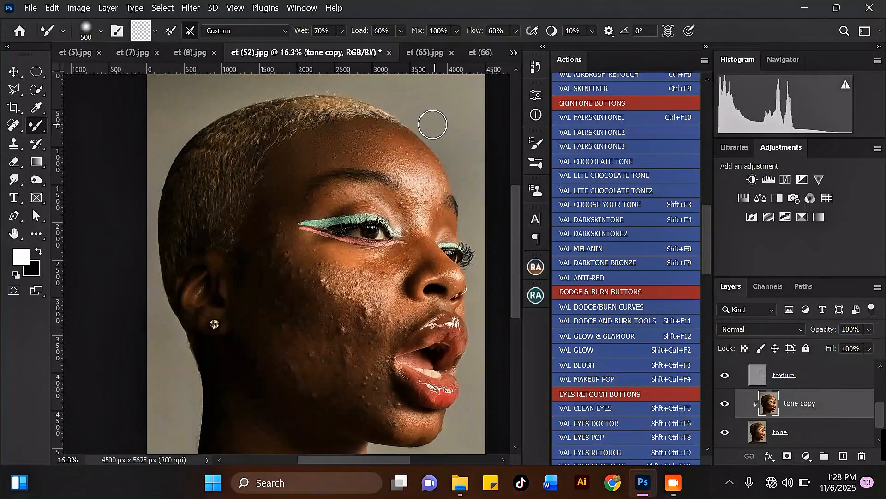
# Smooth the highlighted front of the forehead on the tone copy layer, varying the Mixer Brush between 300 and 500 px
pyautogui.scroll(2, 429, 124)
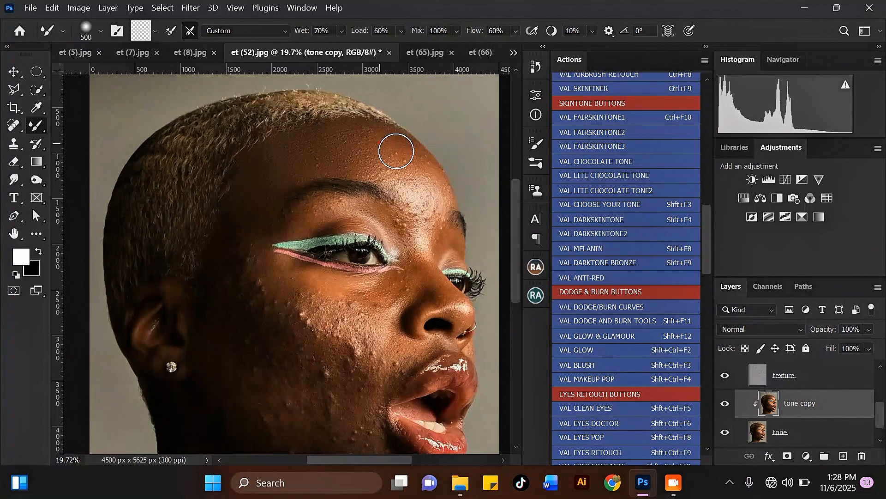
pyautogui.moveTo(396, 151)
pyautogui.mouseDown()
pyautogui.moveTo(417, 166)
pyautogui.moveTo(434, 194)
pyautogui.mouseUp()
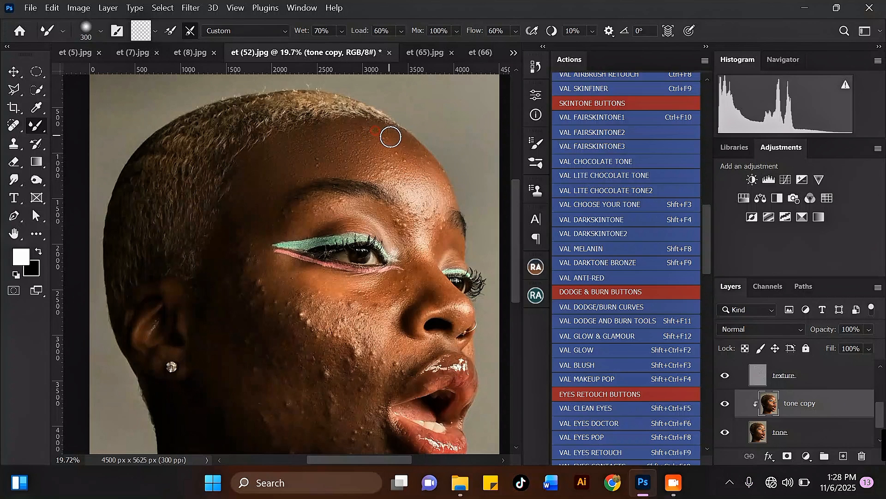
pyautogui.press(']')
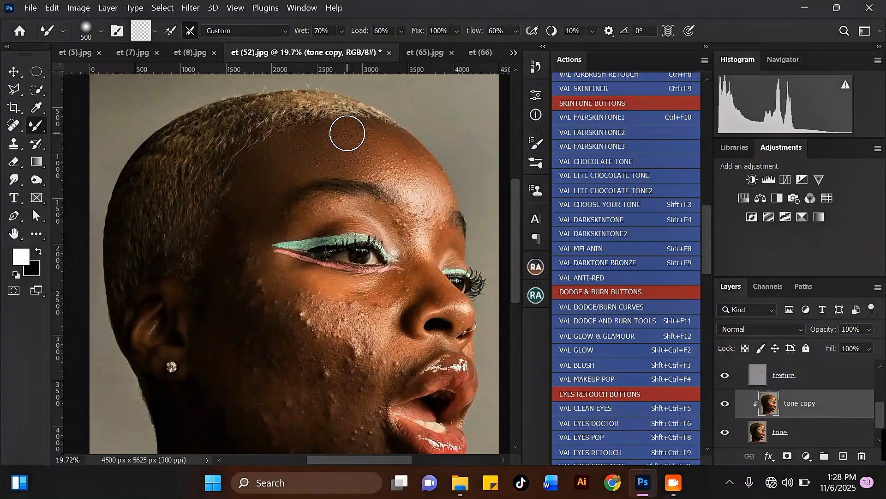
pyautogui.scroll(-1, 347, 133)
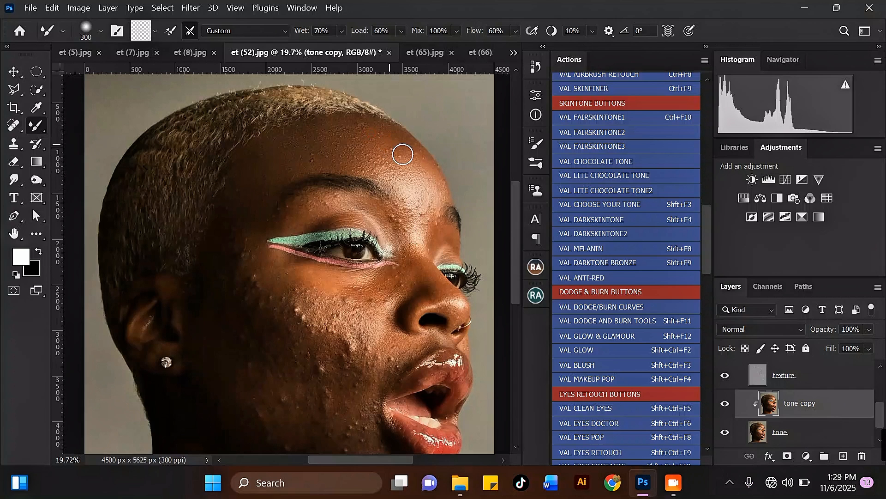
# Even out the forehead tone between the hairline and the eyebrow with the Mixer Brush at 500 and 600 px
pyautogui.scroll(-4, 398, 181)
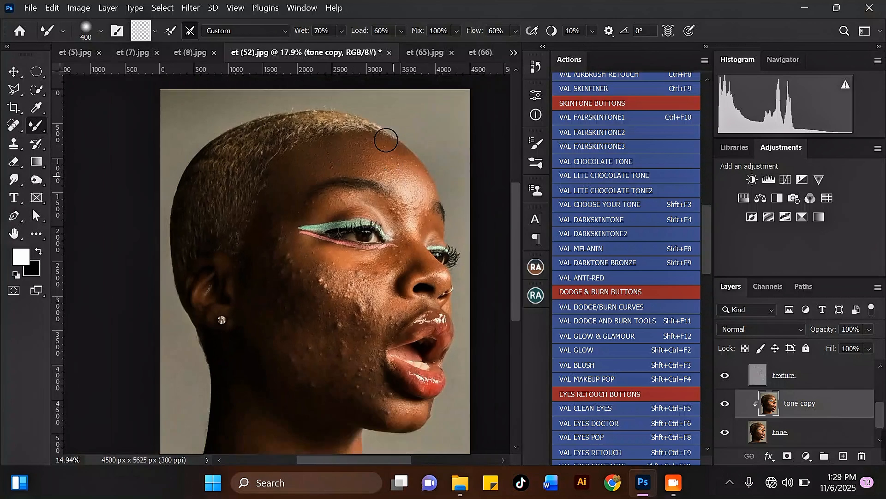
pyautogui.press(']')
pyautogui.press(']')
pyautogui.scroll(3, 359, 149)
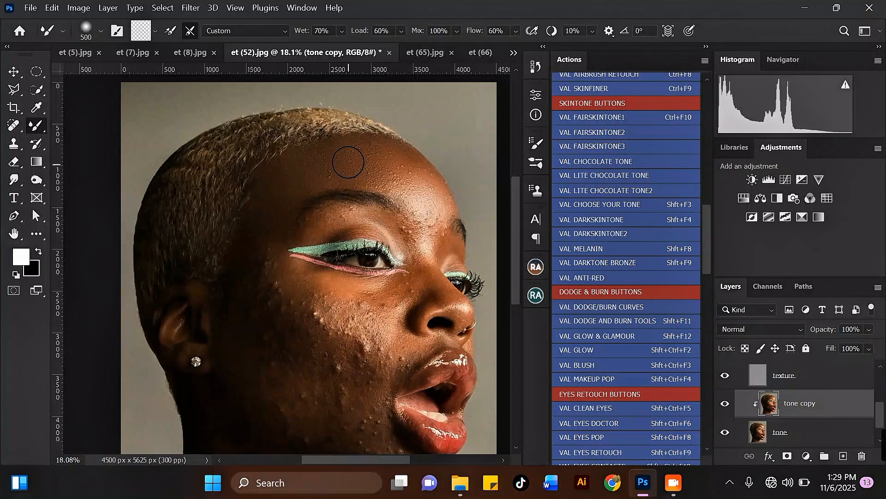
pyautogui.scroll(-3, 348, 152)
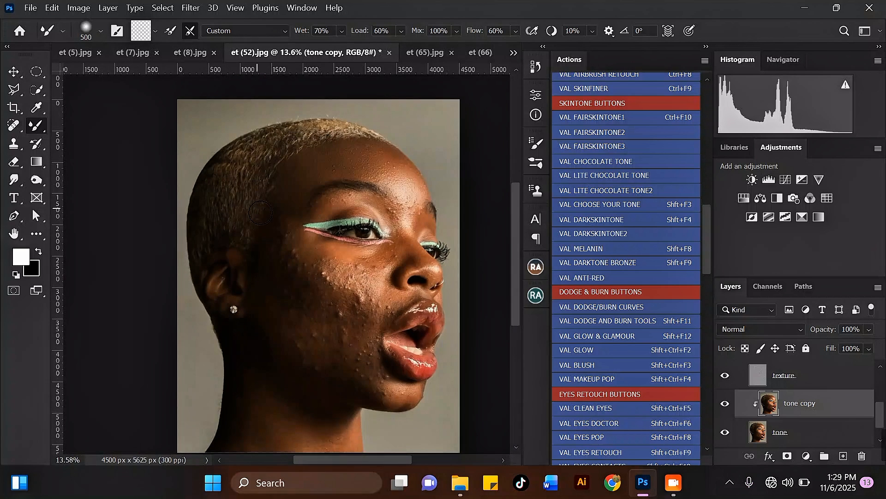
pyautogui.scroll(3, 293, 162)
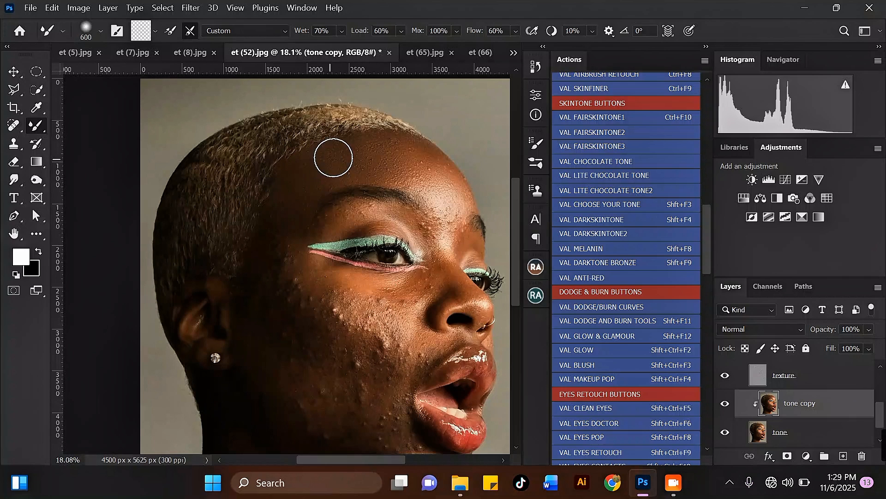
pyautogui.press(']')
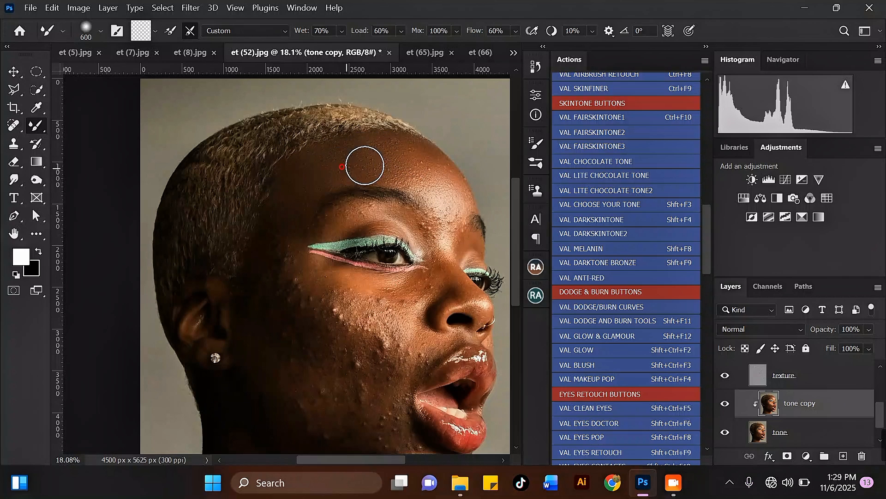
pyautogui.scroll(-3, 367, 161)
pyautogui.scroll(-1, 364, 124)
pyautogui.scroll(3, 393, 137)
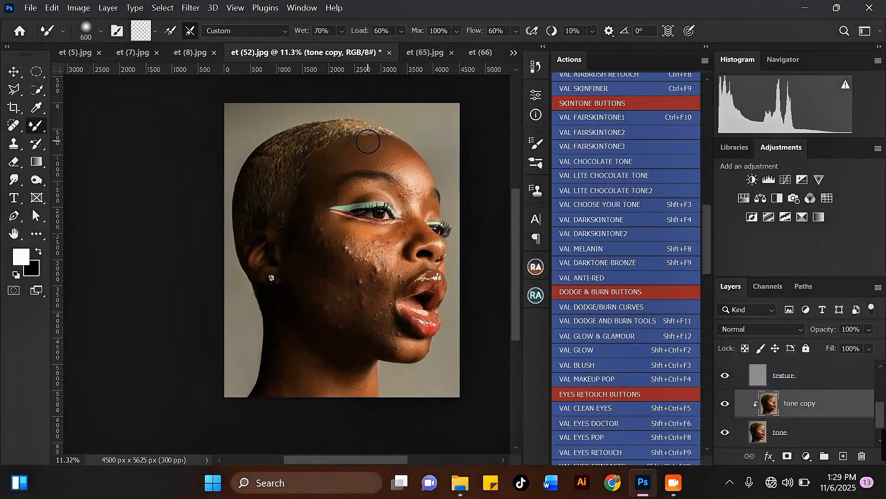
pyautogui.scroll(5, 740, 401)
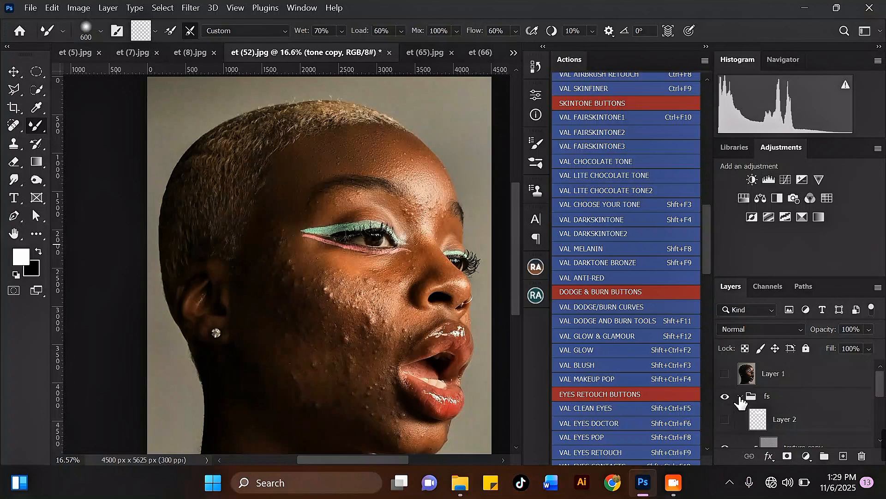
# Toggle the fs group's visibility to compare the forehead before and after the retouch
pyautogui.click(726, 396)
pyautogui.scroll(2, 394, 138)
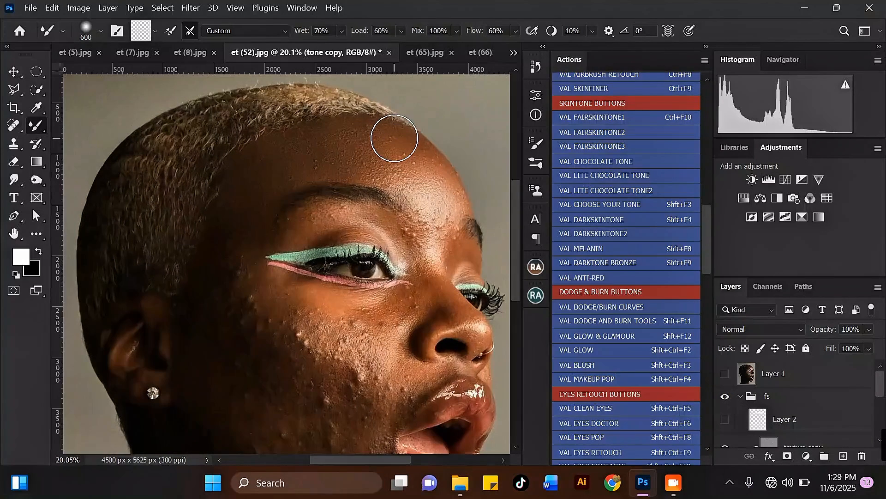
pyautogui.click(725, 397)
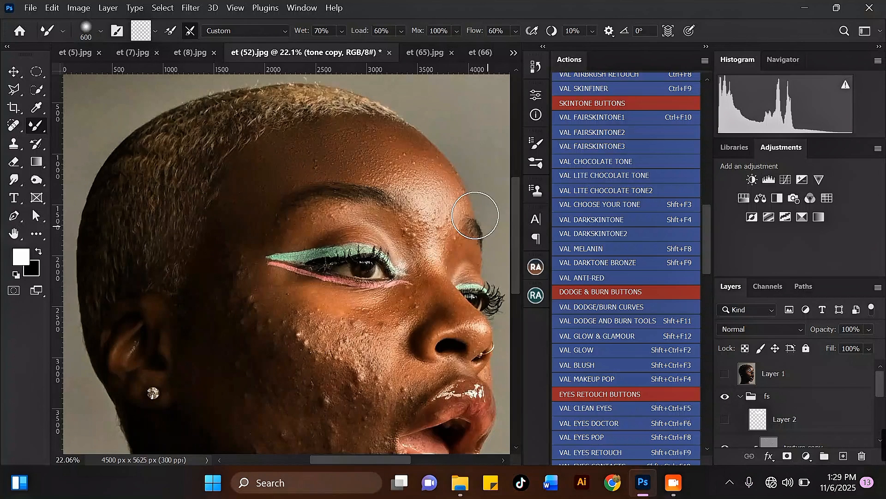
pyautogui.scroll(-2, 352, 119)
pyautogui.scroll(-3, 784, 408)
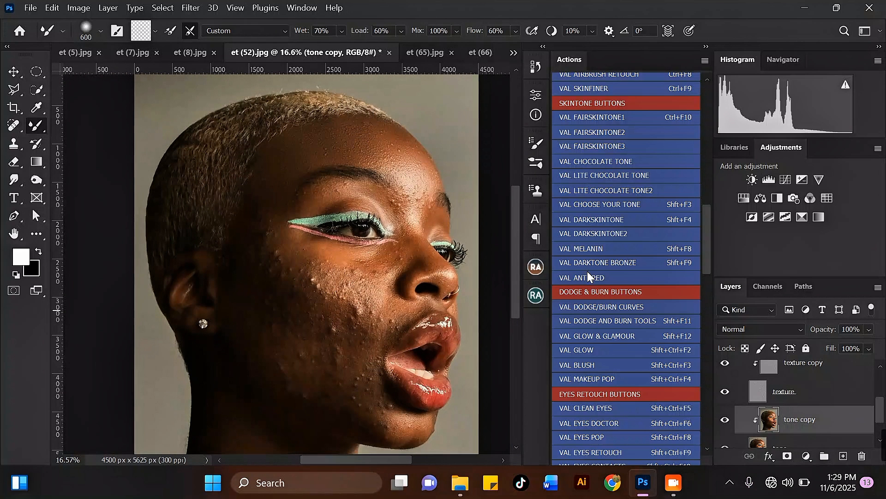
# Blend the upper forehead skin below the hairline on the tone copy layer with the Mixer Brush at 500 px
pyautogui.scroll(1, 342, 123)
pyautogui.press('[')
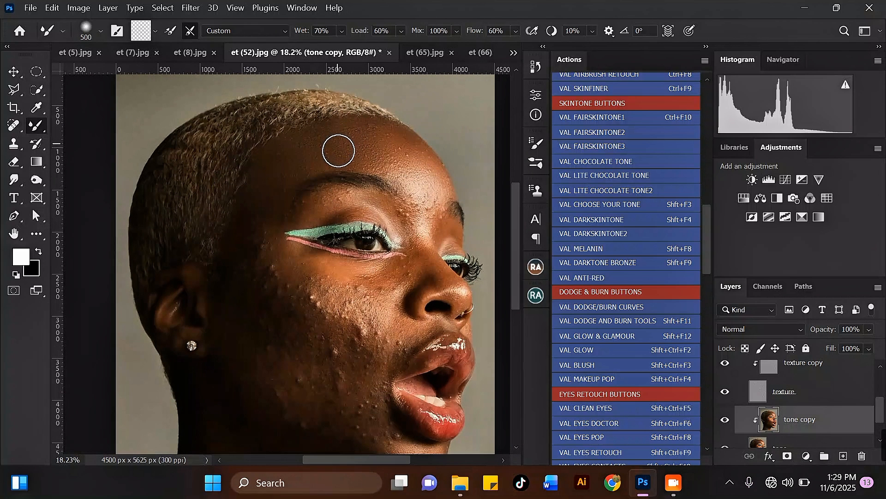
pyautogui.moveTo(325, 149)
pyautogui.mouseDown()
pyautogui.moveTo(308, 143)
pyautogui.moveTo(322, 145)
pyautogui.moveTo(290, 150)
pyautogui.moveTo(295, 137)
pyautogui.moveTo(308, 163)
pyautogui.moveTo(327, 138)
pyautogui.moveTo(339, 153)
pyautogui.moveTo(332, 128)
pyautogui.moveTo(326, 142)
pyautogui.moveTo(340, 147)
pyautogui.moveTo(347, 133)
pyautogui.moveTo(367, 154)
pyautogui.moveTo(339, 134)
pyautogui.moveTo(333, 157)
pyautogui.moveTo(336, 129)
pyautogui.mouseUp()
pyautogui.scroll(-3, 336, 129)
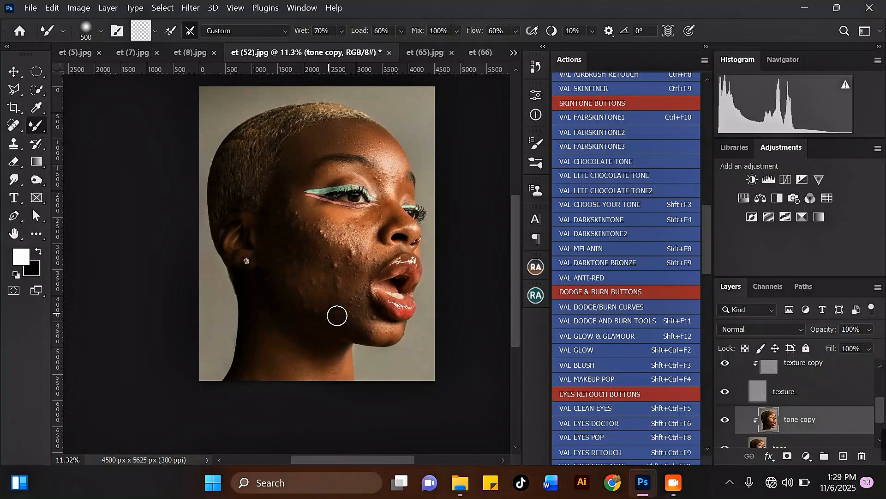
# Smooth the tone between the eyebrows, beside the inner eye corner and over the upper eyelid with the Mixer Brush at 300 and 250 px
pyautogui.scroll(4, 300, 163)
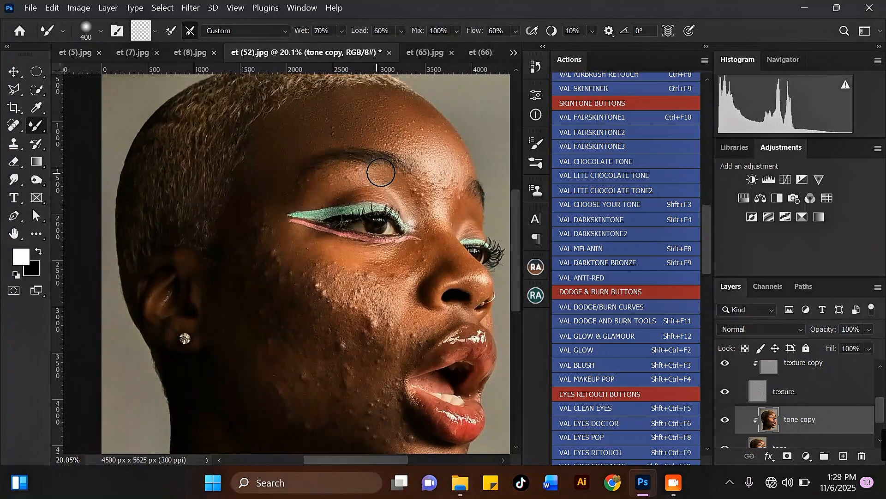
pyautogui.press('[')
pyautogui.moveTo(435, 185); pyautogui.dragTo(427, 180)
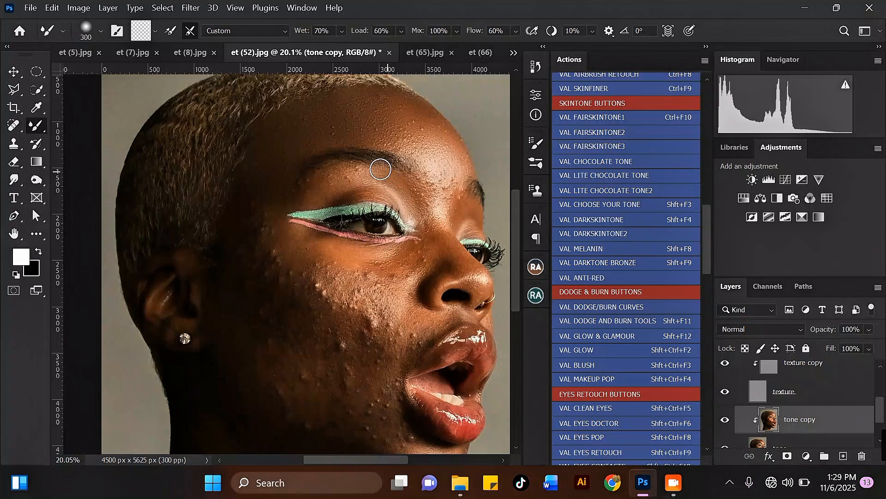
pyautogui.moveTo(417, 208); pyautogui.dragTo(421, 194)
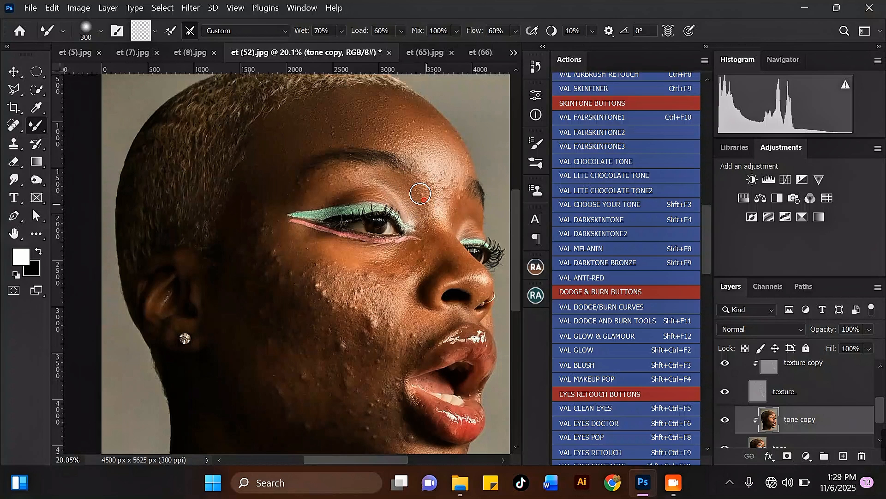
pyautogui.moveTo(359, 171)
pyautogui.mouseDown()
pyautogui.moveTo(313, 194)
pyautogui.moveTo(327, 182)
pyautogui.mouseUp()
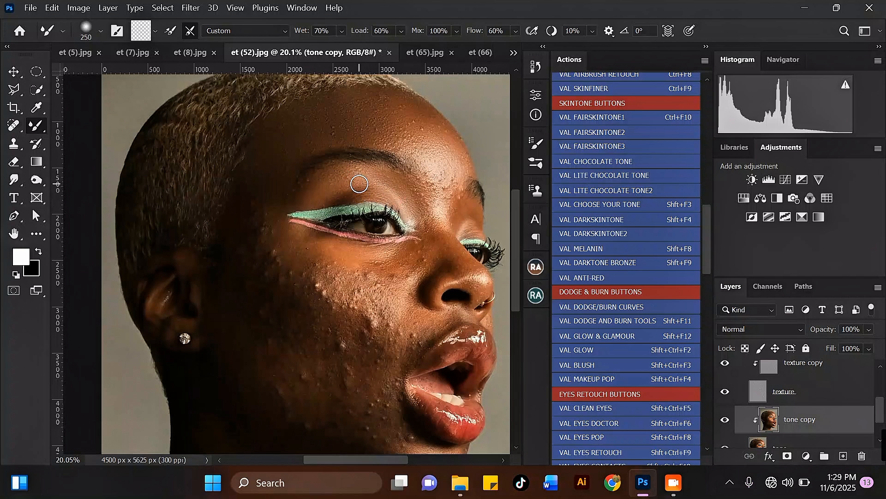
# Blend the skin at the top of the nose bridge between the brows, enlarging the Mixer Brush from 300 to 400 px
pyautogui.scroll(-2, 359, 185)
pyautogui.scroll(2, 399, 215)
pyautogui.press(']')
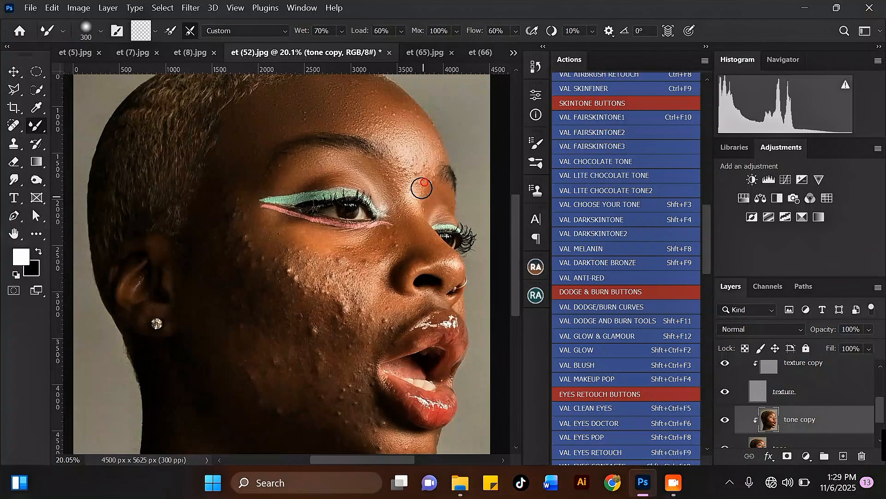
pyautogui.moveTo(421, 188); pyautogui.dragTo(422, 167)
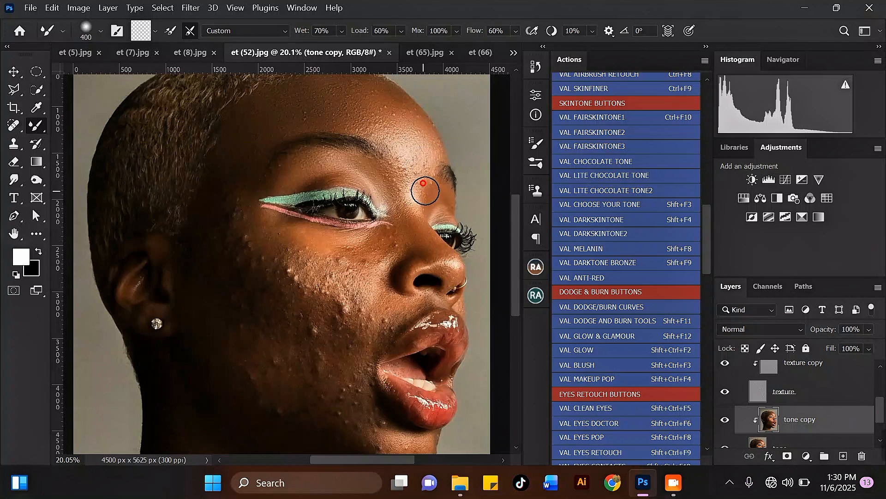
pyautogui.press('[')
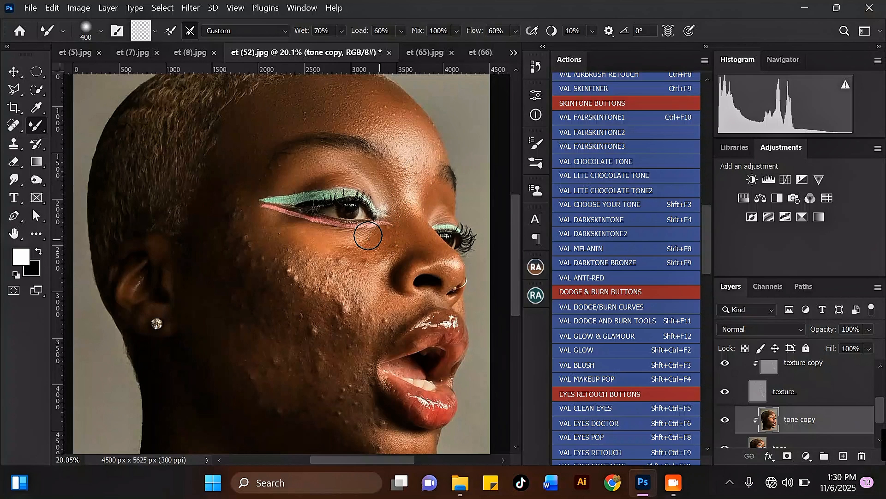
# Even out the under-eye skin from the inner eye corner outward with the Mixer Brush at 300 px
pyautogui.press('[')
pyautogui.moveTo(379, 237)
pyautogui.mouseDown()
pyautogui.moveTo(348, 245)
pyautogui.moveTo(385, 233)
pyautogui.moveTo(336, 243)
pyautogui.mouseUp()
pyautogui.press(']')
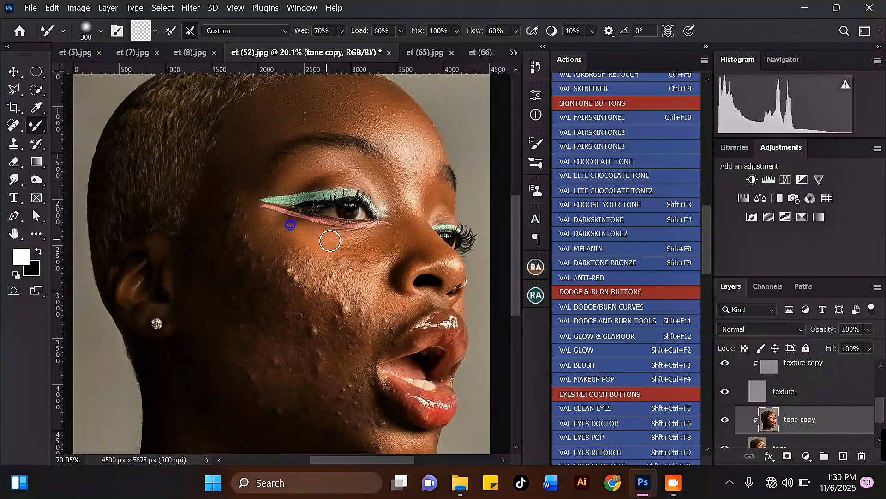
pyautogui.press(']')
pyautogui.press(']')
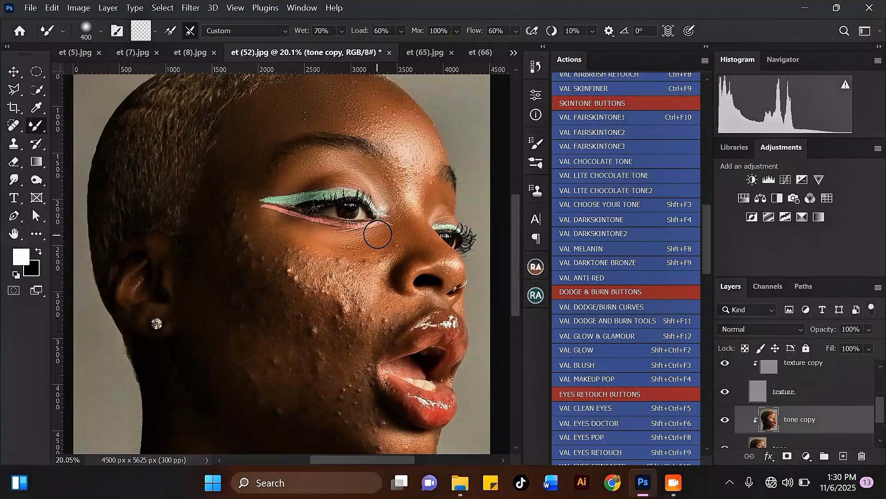
# Soften the upper forehead tone just below the hairline with the Mixer Brush at 600 and 700 px
pyautogui.scroll(-4, 369, 226)
pyautogui.press(']')
pyautogui.scroll(2, 358, 131)
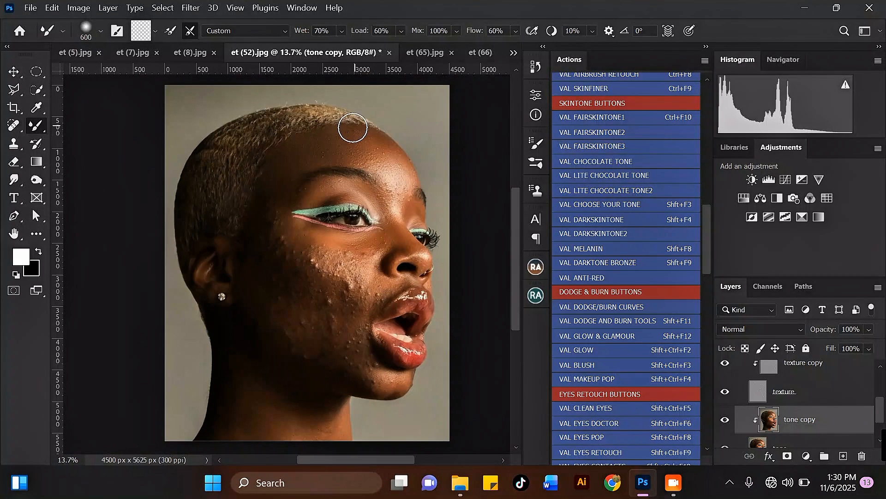
pyautogui.moveTo(353, 138); pyautogui.dragTo(362, 145)
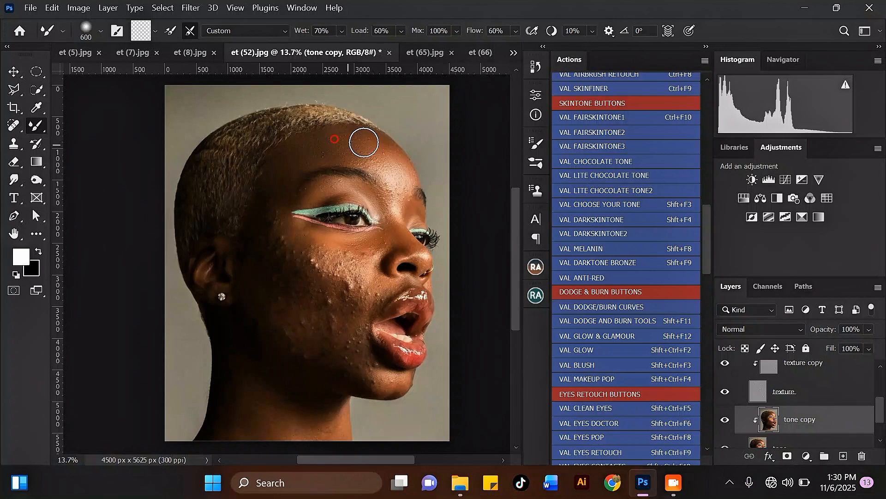
pyautogui.press(']')
pyautogui.scroll(-5, 376, 152)
pyautogui.scroll(3, 415, 131)
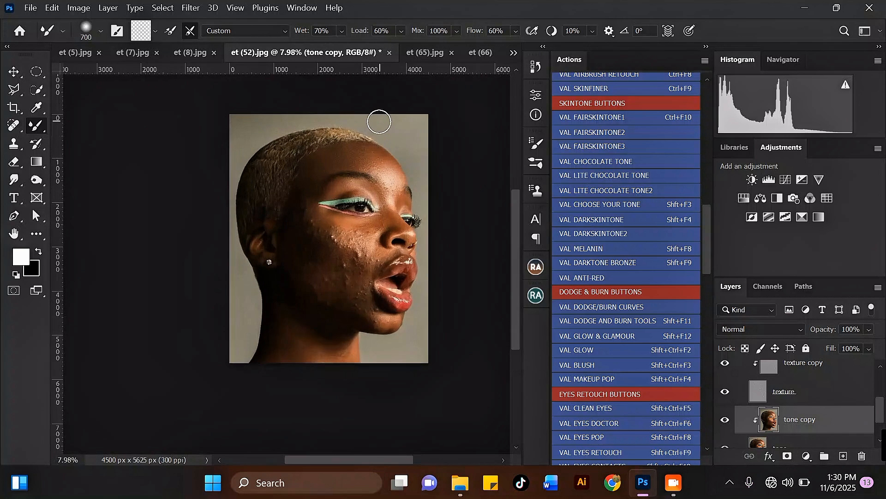
pyautogui.scroll(5, 368, 131)
pyautogui.moveTo(362, 170)
pyautogui.mouseDown()
pyautogui.moveTo(320, 165)
pyautogui.moveTo(353, 184)
pyautogui.moveTo(373, 181)
pyautogui.mouseUp()
pyautogui.scroll(-3, 370, 154)
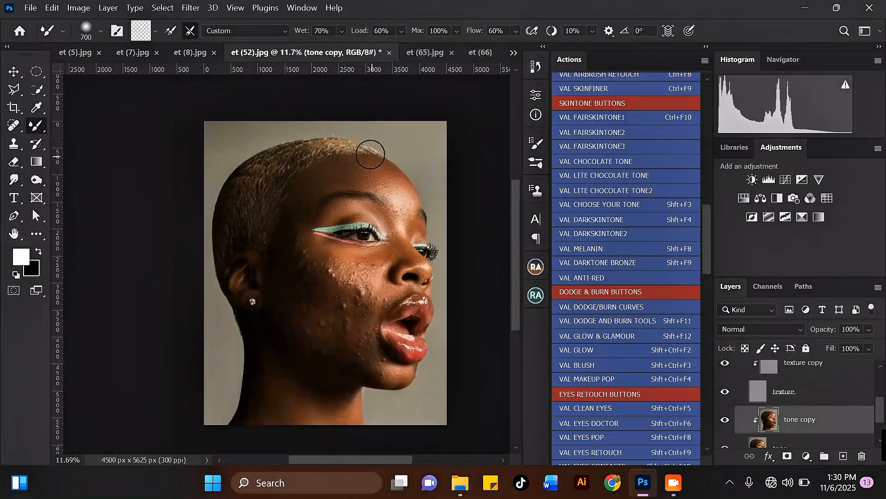
# Smooth the shadowed cheek down toward the jaw at 700 px, and its outer side in front of the ear at 600 px
pyautogui.scroll(-2, 371, 154)
pyautogui.scroll(4, 342, 264)
pyautogui.press(']')
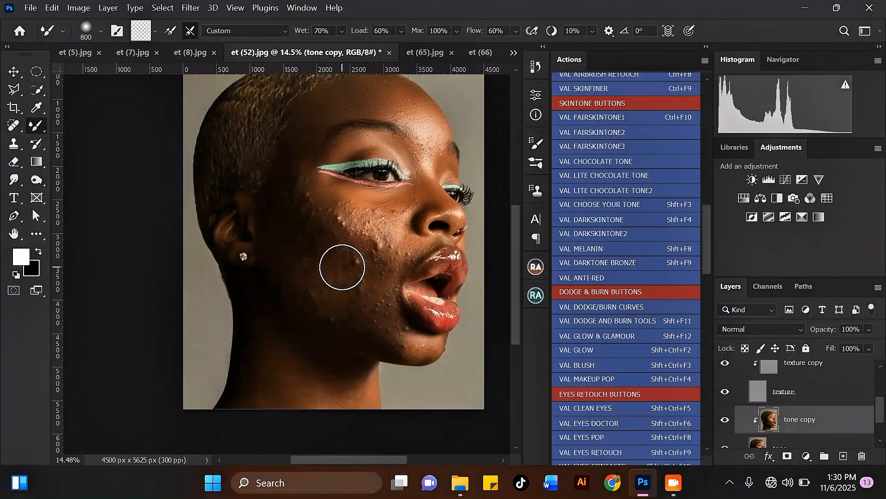
pyautogui.scroll(2, 342, 267)
pyautogui.press('[')
pyautogui.moveTo(354, 284)
pyautogui.mouseDown()
pyautogui.moveTo(400, 328)
pyautogui.moveTo(342, 283)
pyautogui.moveTo(398, 337)
pyautogui.moveTo(320, 277)
pyautogui.moveTo(346, 289)
pyautogui.moveTo(295, 301)
pyautogui.moveTo(333, 333)
pyautogui.moveTo(415, 366)
pyautogui.mouseUp()
pyautogui.press('[')
pyautogui.moveTo(295, 291)
pyautogui.mouseDown()
pyautogui.moveTo(346, 312)
pyautogui.moveTo(276, 249)
pyautogui.moveTo(302, 247)
pyautogui.moveTo(283, 223)
pyautogui.moveTo(321, 263)
pyautogui.moveTo(350, 275)
pyautogui.moveTo(305, 233)
pyautogui.mouseUp()
pyautogui.scroll(-1, 276, 249)
pyautogui.scroll(1, 254, 196)
# Blend the blemished lower cheek from beside the ear toward the chin with the Mixer Brush at 600 px
pyautogui.press(']')
pyautogui.scroll(-1, 279, 220)
pyautogui.scroll(2, 281, 272)
pyautogui.press('[')
pyautogui.moveTo(279, 273)
pyautogui.mouseDown()
pyautogui.moveTo(338, 345)
pyautogui.moveTo(330, 295)
pyautogui.moveTo(419, 343)
pyautogui.moveTo(413, 335)
pyautogui.moveTo(445, 397)
pyautogui.mouseUp()
pyautogui.press('[')
pyautogui.scroll(-1, 298, 288)
pyautogui.scroll(1, 250, 181)
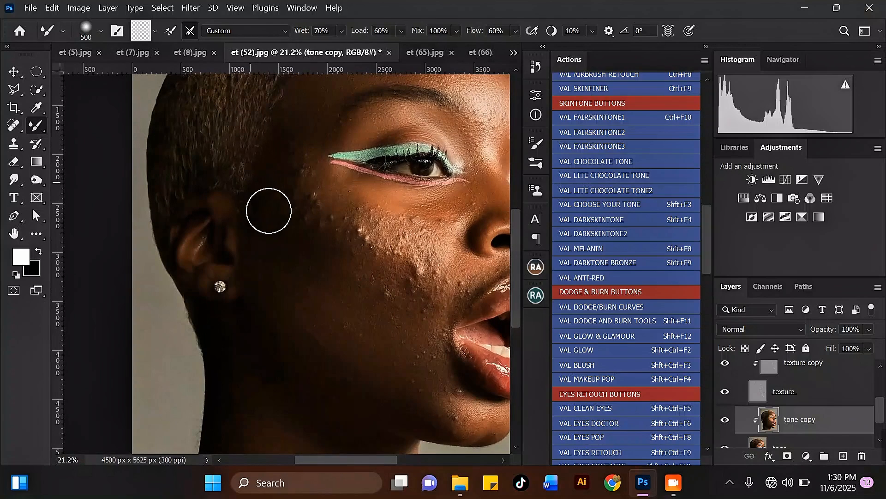
# Smooth the temple skin between the ear and the outer eye corner with the Mixer Brush at 600 px
pyautogui.press(']')
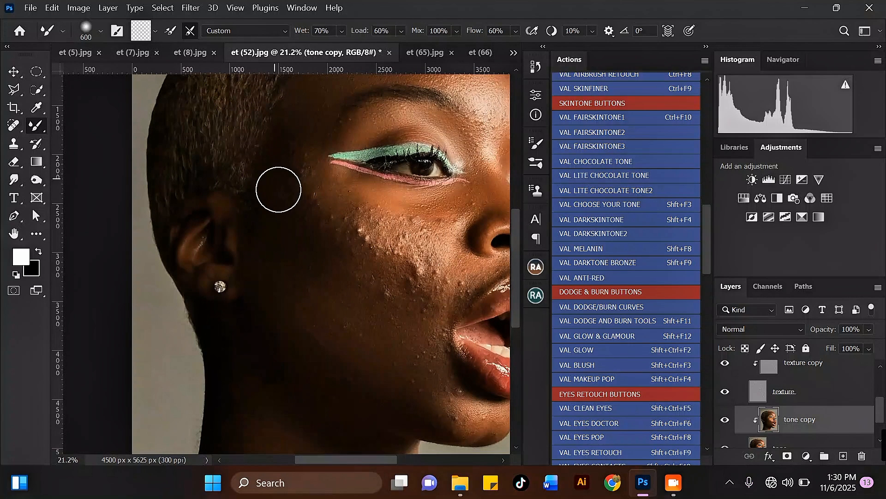
pyautogui.moveTo(278, 190)
pyautogui.mouseDown()
pyautogui.moveTo(297, 213)
pyautogui.moveTo(325, 185)
pyautogui.moveTo(317, 218)
pyautogui.moveTo(305, 198)
pyautogui.moveTo(317, 201)
pyautogui.moveTo(340, 249)
pyautogui.moveTo(303, 215)
pyautogui.mouseUp()
pyautogui.scroll(-2, 285, 194)
pyautogui.press(']')
pyautogui.scroll(1, 331, 259)
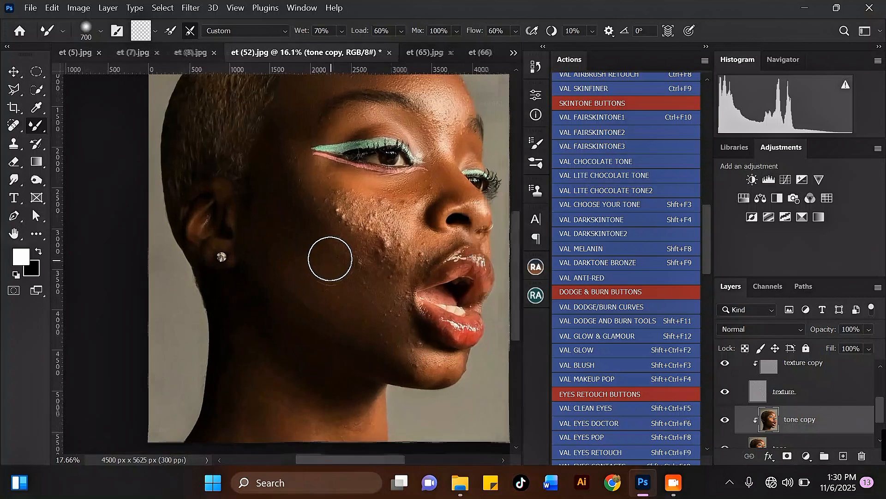
# Blend the bumps along the highlighted cheekbone down toward the mouth with the Mixer Brush at 500 px
pyautogui.press('[')
pyautogui.press('[')
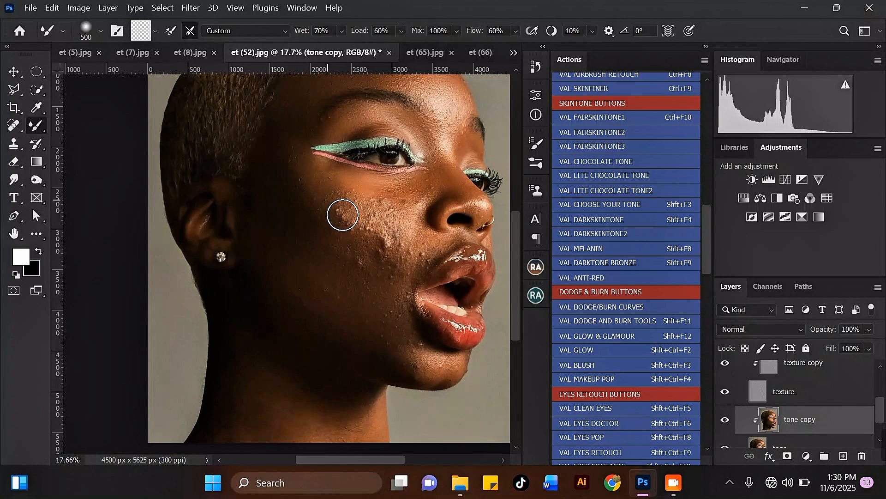
pyautogui.moveTo(343, 214); pyautogui.dragTo(398, 253)
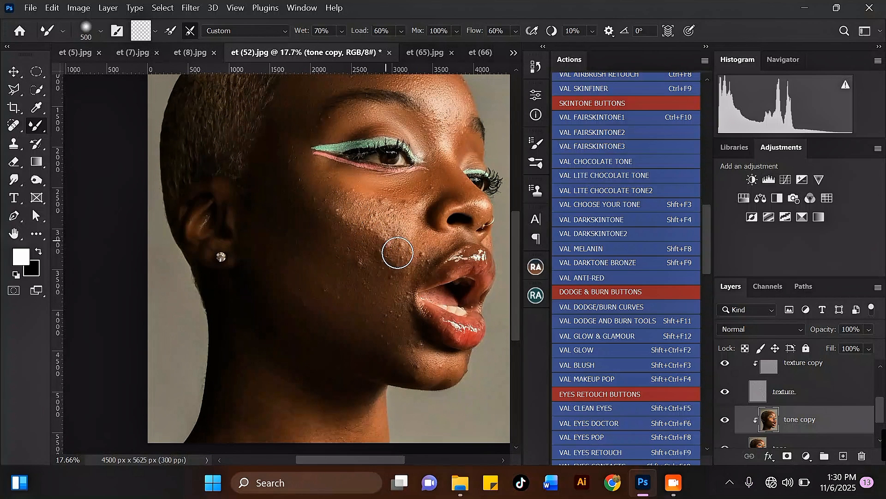
# Even out the transition from the cheek highlight into the shadowed mid-cheek with the Mixer Brush at 700 px
pyautogui.press(']')
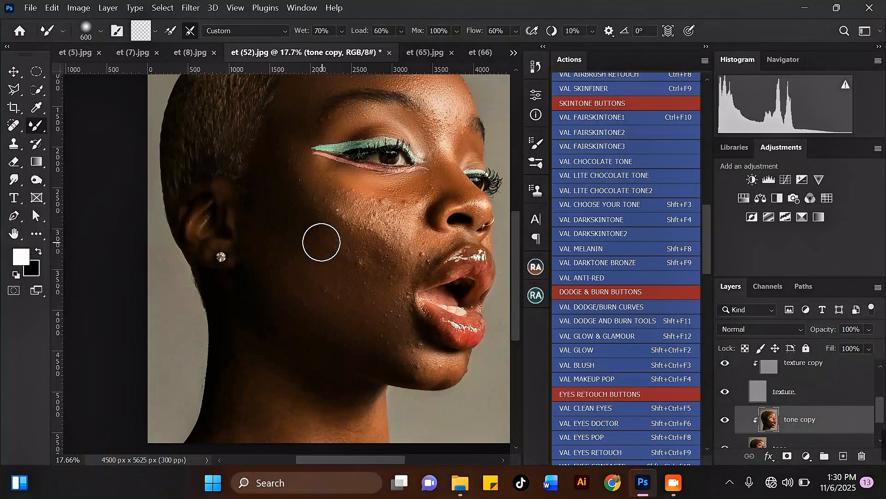
pyautogui.scroll(-5, 362, 266)
pyautogui.press(']')
pyautogui.scroll(5, 342, 210)
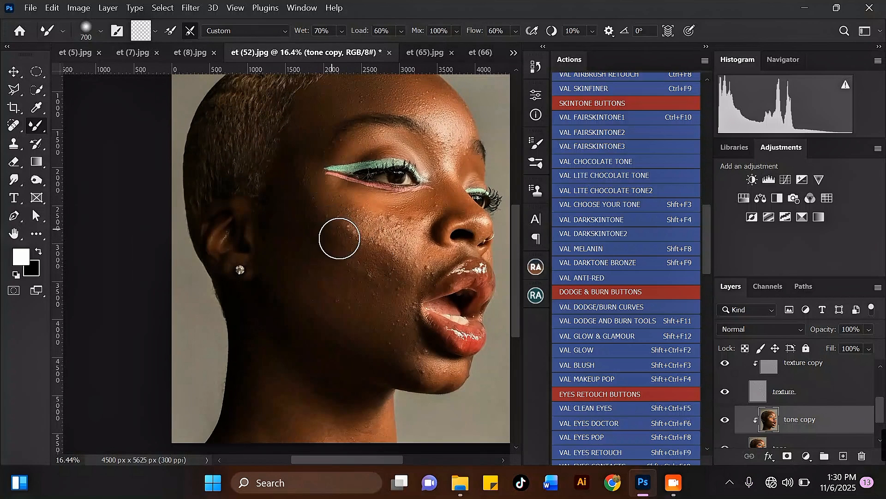
pyautogui.moveTo(340, 239)
pyautogui.mouseDown()
pyautogui.moveTo(357, 245)
pyautogui.moveTo(341, 271)
pyautogui.moveTo(349, 258)
pyautogui.moveTo(353, 264)
pyautogui.moveTo(332, 268)
pyautogui.moveTo(328, 259)
pyautogui.moveTo(361, 305)
pyautogui.moveTo(354, 291)
pyautogui.mouseUp()
pyautogui.scroll(-3, 303, 240)
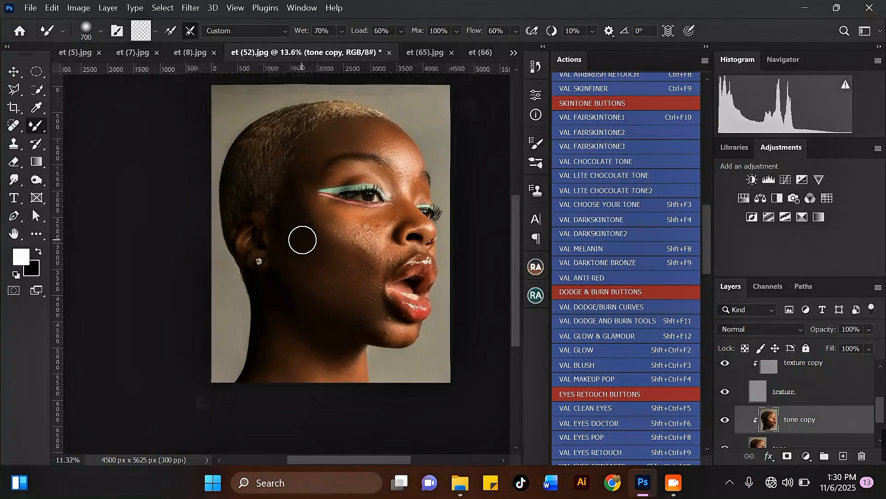
# Smooth the lower cheek toward the jawline with the Mixer Brush at 600 and 700 px
pyautogui.scroll(2, 302, 239)
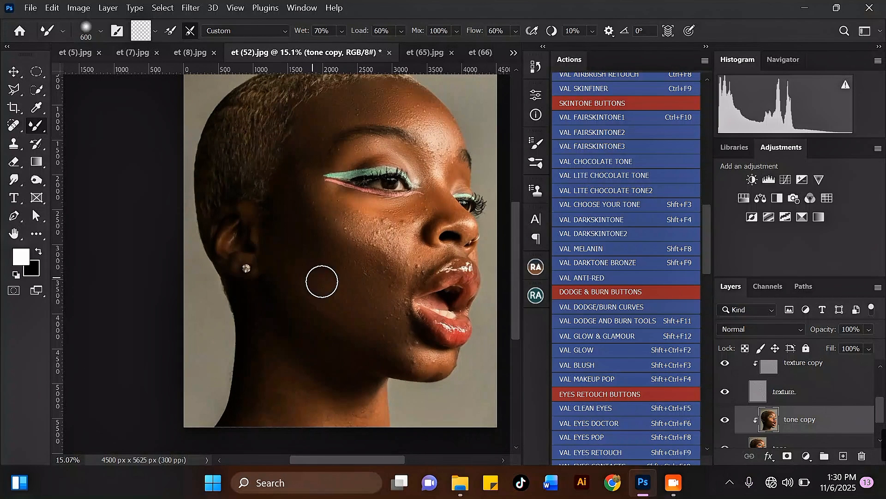
pyautogui.moveTo(322, 281)
pyautogui.mouseDown()
pyautogui.moveTo(374, 309)
pyautogui.moveTo(324, 283)
pyautogui.moveTo(373, 340)
pyautogui.moveTo(398, 332)
pyautogui.moveTo(390, 329)
pyautogui.mouseUp()
pyautogui.scroll(-3, 384, 300)
pyautogui.scroll(3, 307, 240)
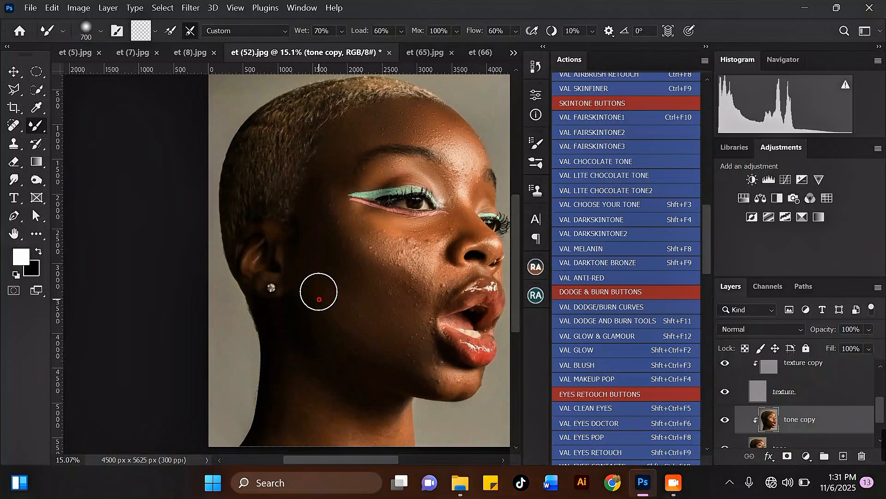
pyautogui.moveTo(363, 341); pyautogui.dragTo(383, 347)
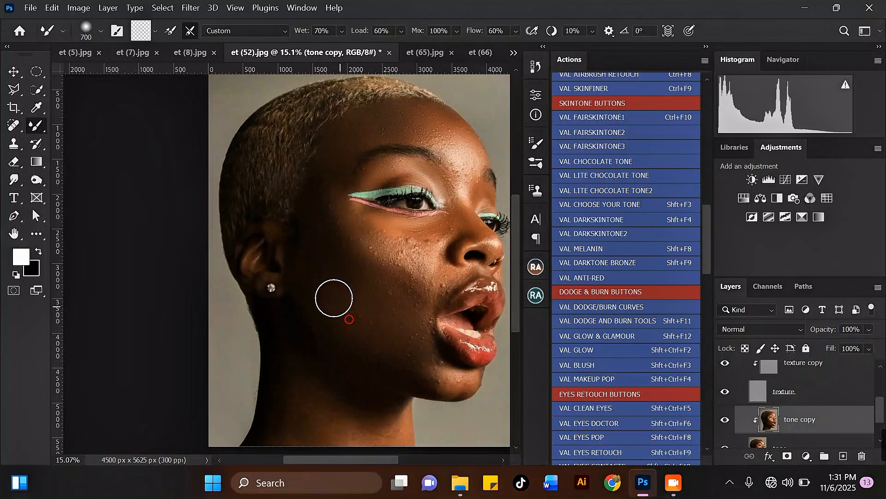
pyautogui.scroll(-2, 323, 286)
pyautogui.scroll(2, 356, 314)
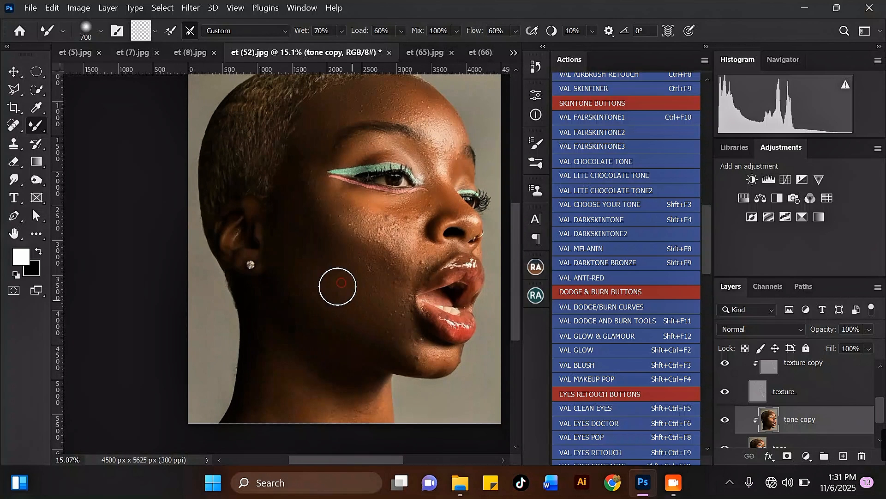
# Blend the remaining uneven tone on the cheek beside the mouth with the Mixer Brush at 700 px
pyautogui.moveTo(376, 299); pyautogui.dragTo(398, 323)
pyautogui.press('[')
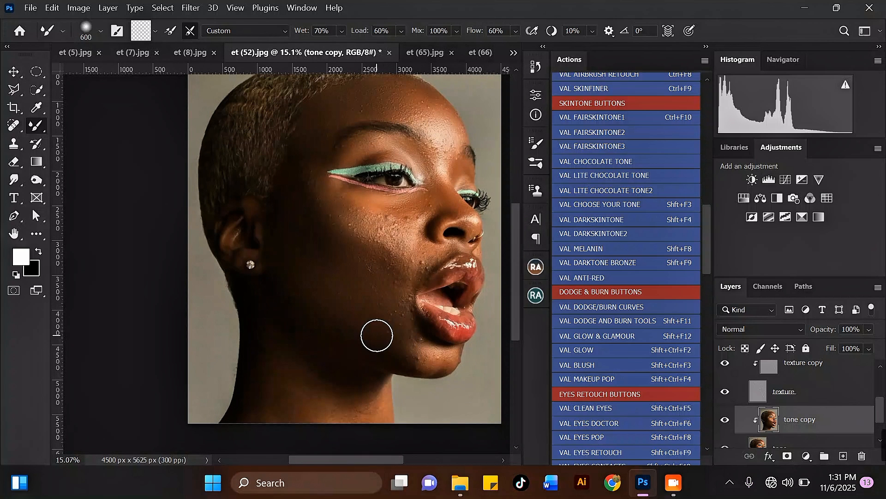
pyautogui.scroll(-2, 343, 316)
pyautogui.scroll(2, 311, 217)
pyautogui.press(']')
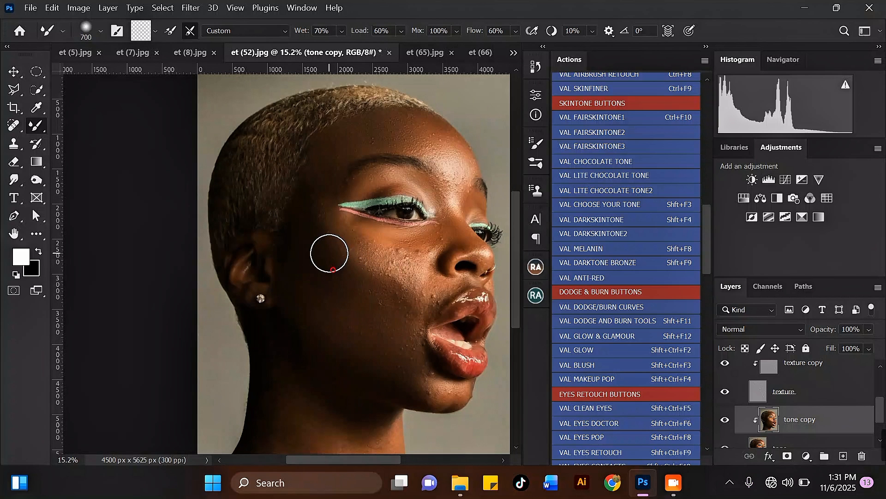
pyautogui.scroll(-2, 326, 235)
pyautogui.scroll(1, 324, 222)
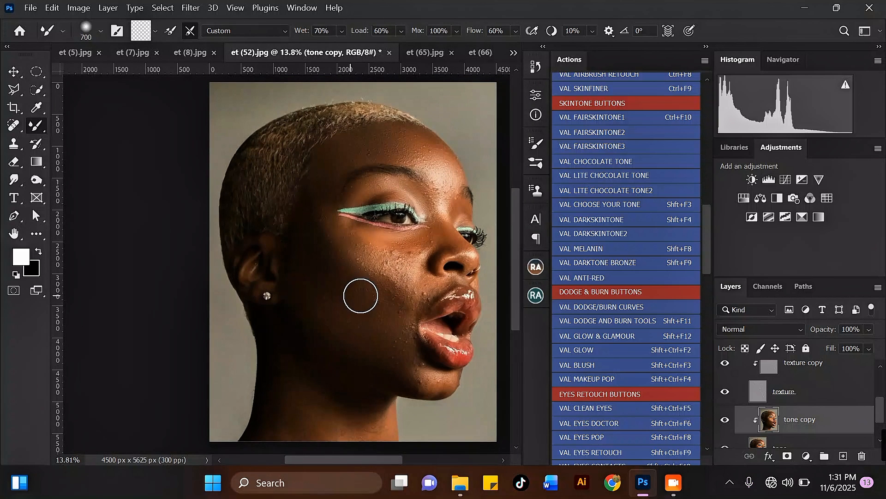
# Refine the highlighted cheek between the nose and cheekbone with the Mixer Brush at 400 and 500 px
pyautogui.scroll(-2, 346, 247)
pyautogui.press('[')
pyautogui.press('[')
pyautogui.press('[')
pyautogui.scroll(3, 343, 248)
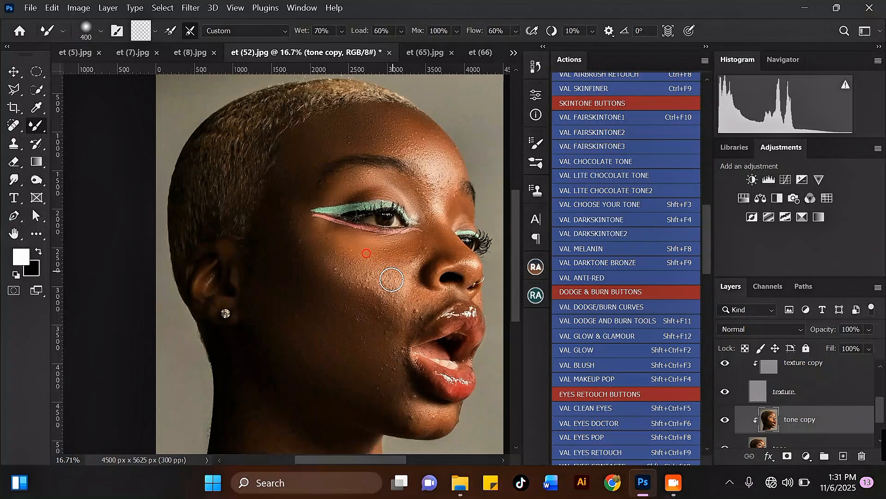
pyautogui.moveTo(399, 314); pyautogui.dragTo(383, 308)
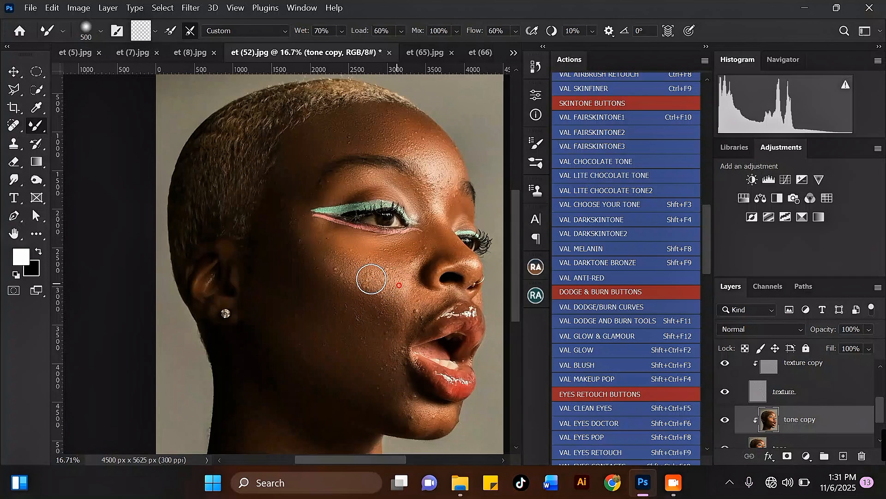
pyautogui.moveTo(349, 278)
pyautogui.mouseDown()
pyautogui.moveTo(367, 286)
pyautogui.moveTo(369, 297)
pyautogui.moveTo(353, 282)
pyautogui.moveTo(374, 313)
pyautogui.moveTo(392, 313)
pyautogui.moveTo(363, 285)
pyautogui.moveTo(378, 307)
pyautogui.moveTo(353, 296)
pyautogui.moveTo(360, 313)
pyautogui.mouseUp()
# Blend the skin below the outer eye into the cheek with the Mixer Brush at 500 px
pyautogui.press('[')
pyautogui.press('[')
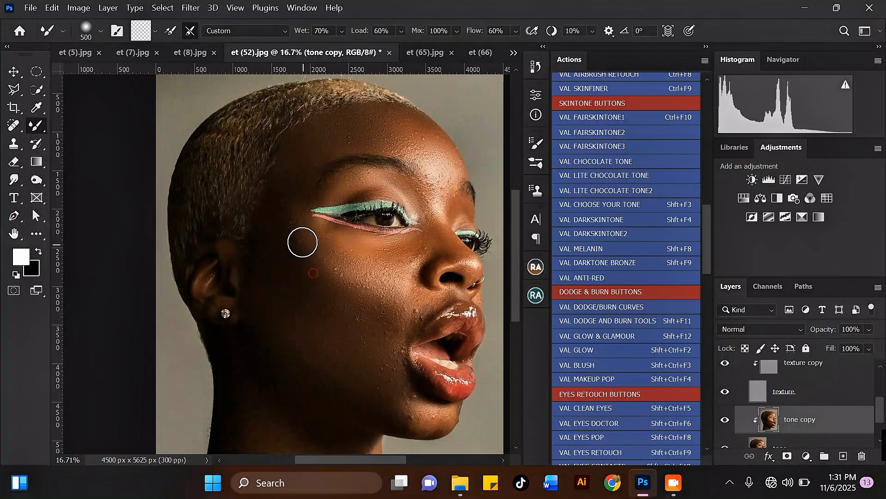
pyautogui.moveTo(345, 237)
pyautogui.mouseDown()
pyautogui.moveTo(318, 239)
pyautogui.moveTo(368, 274)
pyautogui.moveTo(334, 276)
pyautogui.moveTo(335, 262)
pyautogui.moveTo(366, 288)
pyautogui.moveTo(348, 269)
pyautogui.moveTo(349, 307)
pyautogui.moveTo(368, 325)
pyautogui.moveTo(394, 328)
pyautogui.moveTo(395, 312)
pyautogui.moveTo(357, 313)
pyautogui.moveTo(378, 338)
pyautogui.moveTo(349, 317)
pyautogui.moveTo(391, 335)
pyautogui.moveTo(322, 297)
pyautogui.mouseUp()
pyautogui.scroll(-3, 322, 235)
pyautogui.press(']')
pyautogui.scroll(3, 323, 235)
pyautogui.press(']')
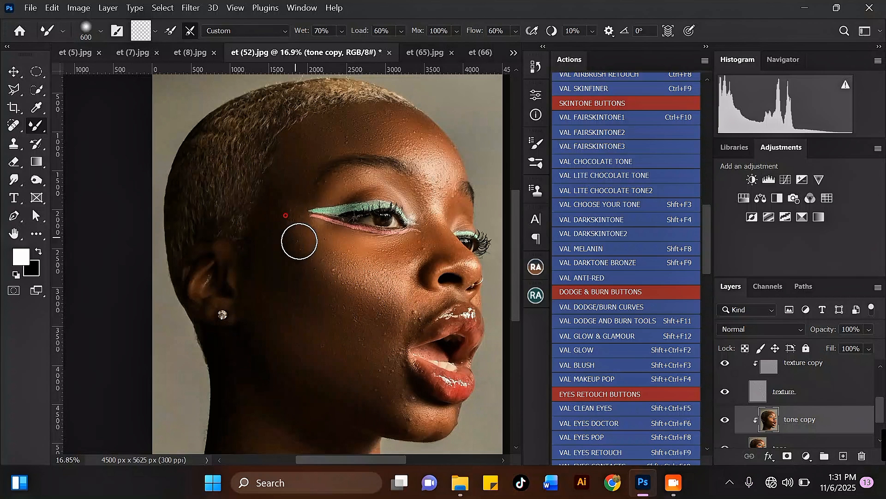
# Smooth the tone from the temple down the outer cheek at 600 px, and across the lower cheek at 800 px
pyautogui.scroll(-2, 300, 235)
pyautogui.scroll(2, 302, 227)
pyautogui.moveTo(300, 234)
pyautogui.mouseDown()
pyautogui.moveTo(297, 278)
pyautogui.moveTo(316, 311)
pyautogui.mouseUp()
pyautogui.press(']')
pyautogui.press(']')
pyautogui.moveTo(328, 341)
pyautogui.mouseDown()
pyautogui.moveTo(338, 355)
pyautogui.moveTo(322, 330)
pyautogui.moveTo(360, 359)
pyautogui.moveTo(348, 338)
pyautogui.mouseUp()
pyautogui.scroll(-1, 303, 266)
pyautogui.press('[')
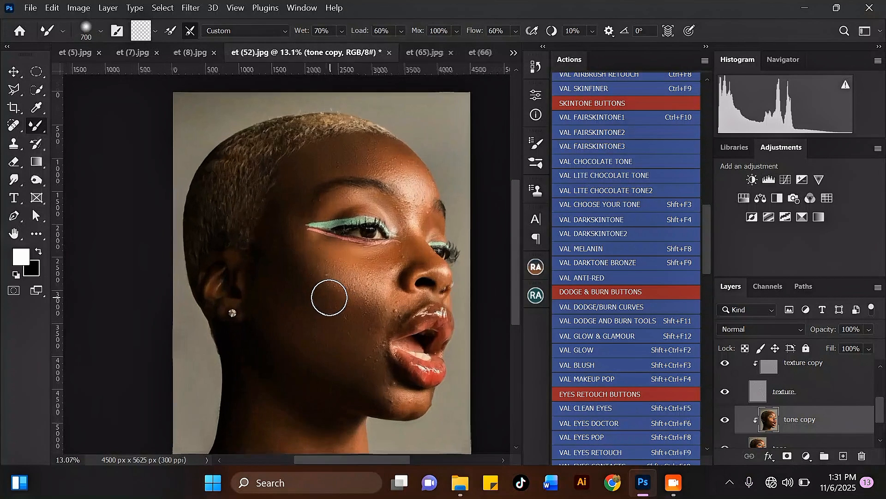
pyautogui.scroll(-1, 314, 239)
pyautogui.scroll(-3, 314, 238)
pyautogui.scroll(3, 292, 282)
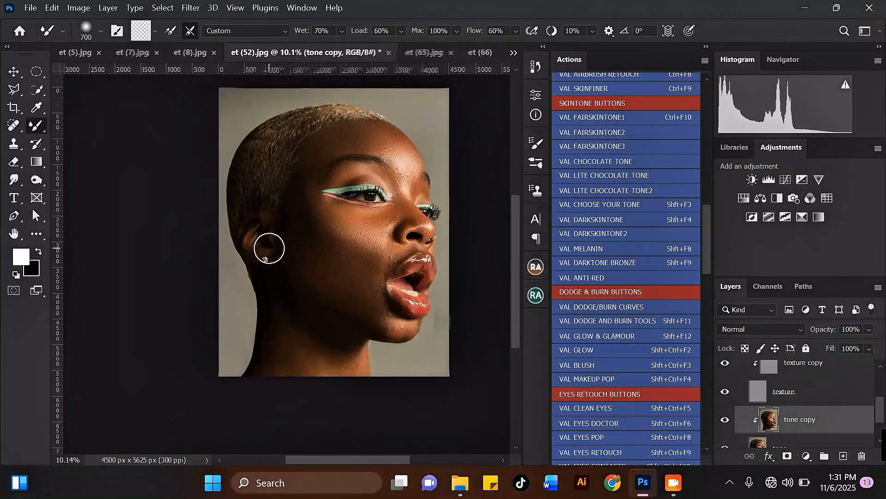
# Smooth the tone along the jaw and chin with the Mixer Brush at 600 px, and the cheek beside the mouth at 400 px
pyautogui.moveTo(309, 289); pyautogui.dragTo(366, 315)
pyautogui.moveTo(409, 340); pyautogui.dragTo(406, 341)
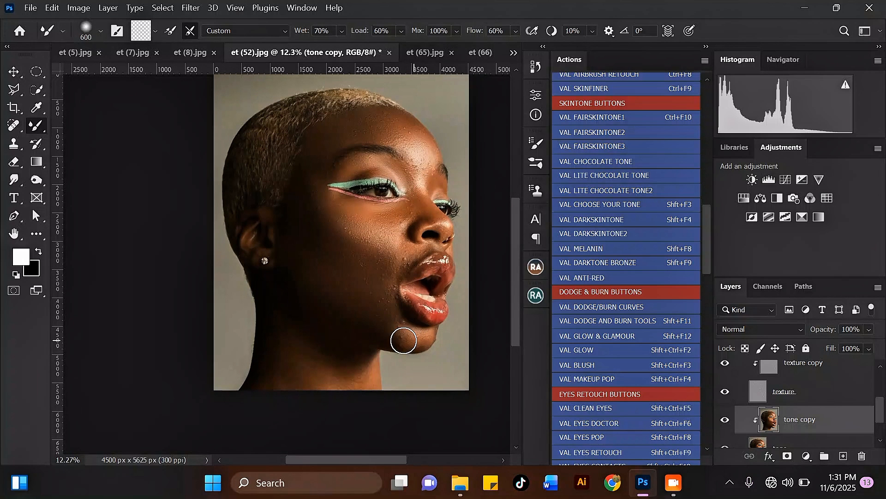
pyautogui.scroll(3, 368, 282)
pyautogui.press('[')
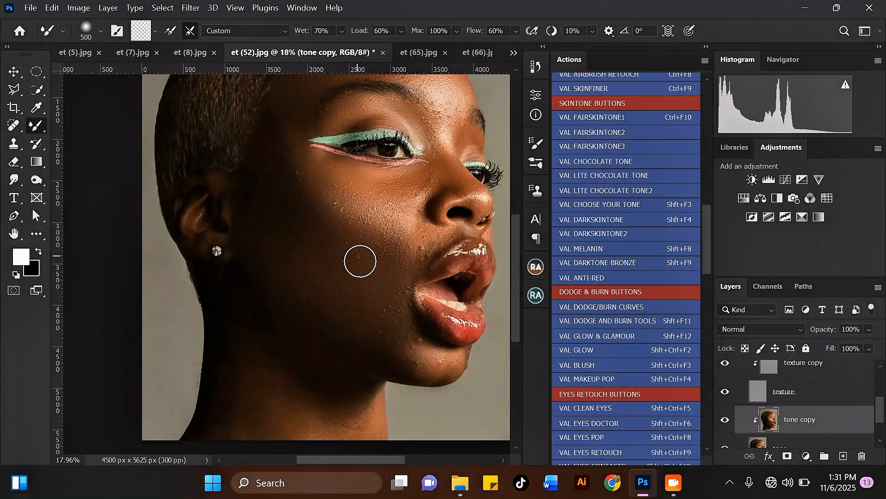
pyautogui.scroll(-3, 341, 259)
pyautogui.scroll(3, 382, 220)
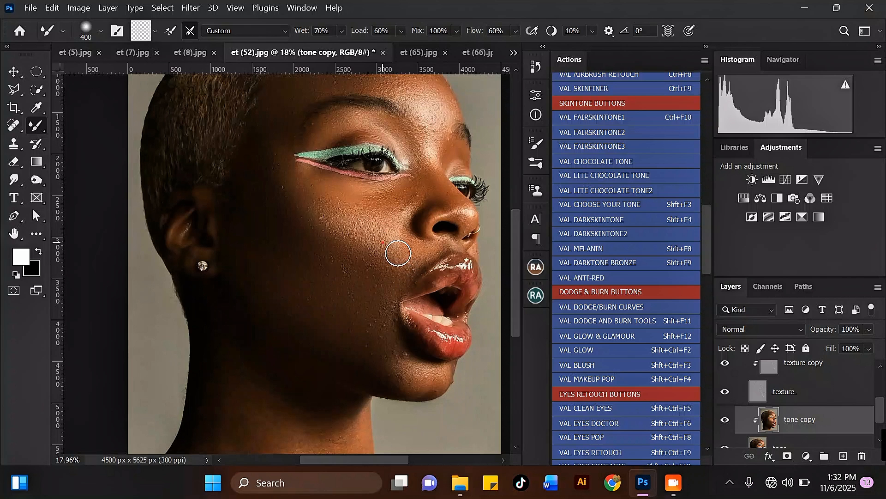
pyautogui.moveTo(390, 276); pyautogui.dragTo(401, 272)
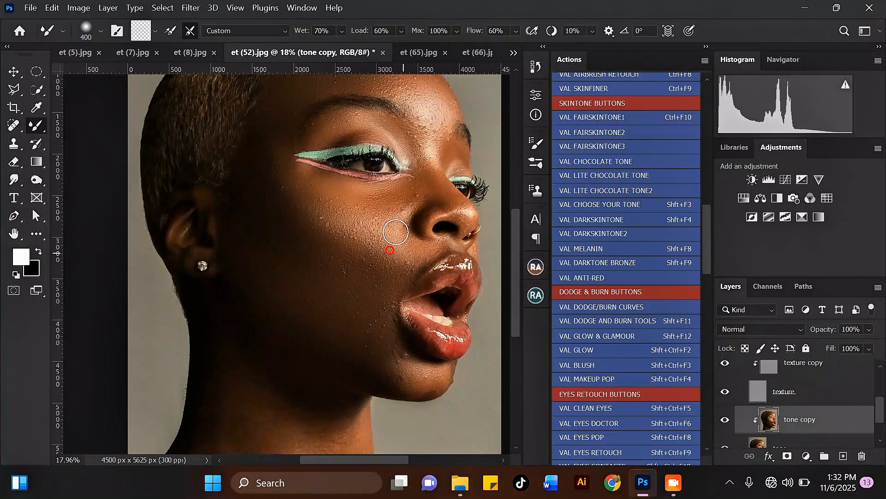
# Blend the skin beside the nose and below the inner eye with the Mixer Brush at 300 px
pyautogui.scroll(-2, 356, 269)
pyautogui.scroll(2, 382, 204)
pyautogui.press('[')
pyautogui.press('[')
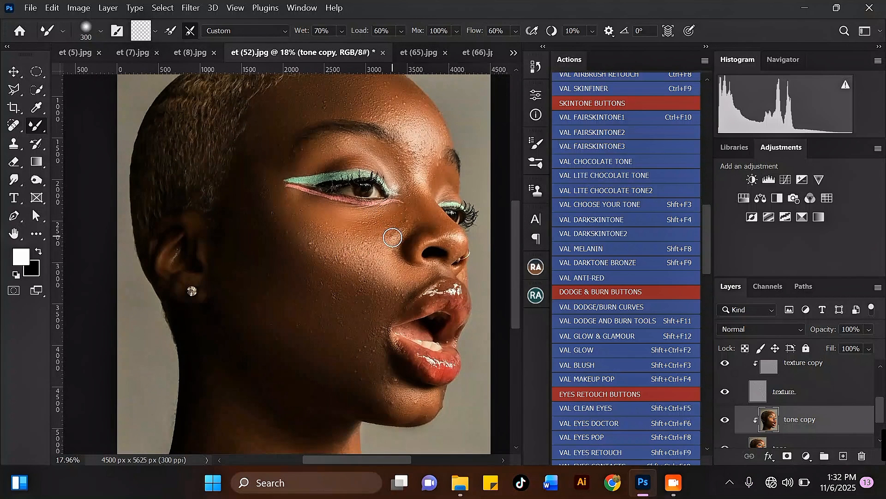
pyautogui.moveTo(369, 224); pyautogui.dragTo(350, 215)
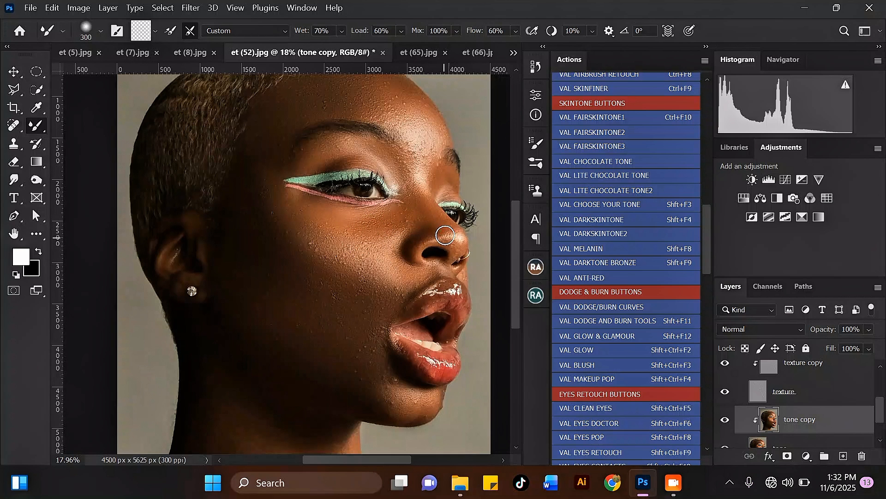
# Even out the upper cheek beneath the eye with the Mixer Brush at 400 and 500 px
pyautogui.scroll(-2, 403, 240)
pyautogui.scroll(2, 346, 215)
pyautogui.press(']')
pyautogui.press(']')
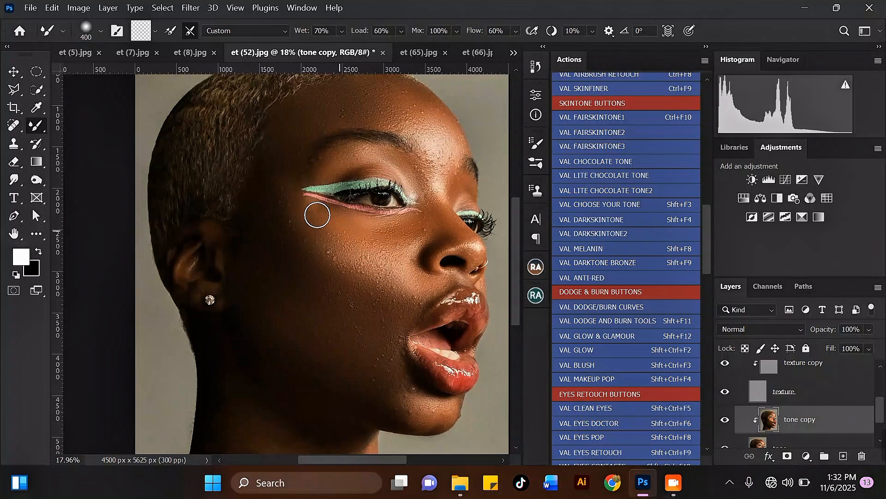
pyautogui.press(']')
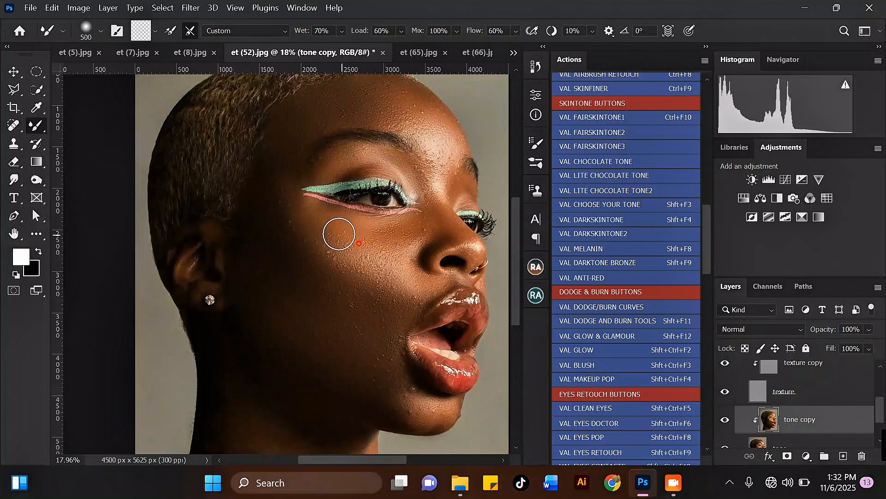
pyautogui.moveTo(379, 227)
pyautogui.mouseDown()
pyautogui.moveTo(412, 229)
pyautogui.moveTo(396, 238)
pyautogui.mouseUp()
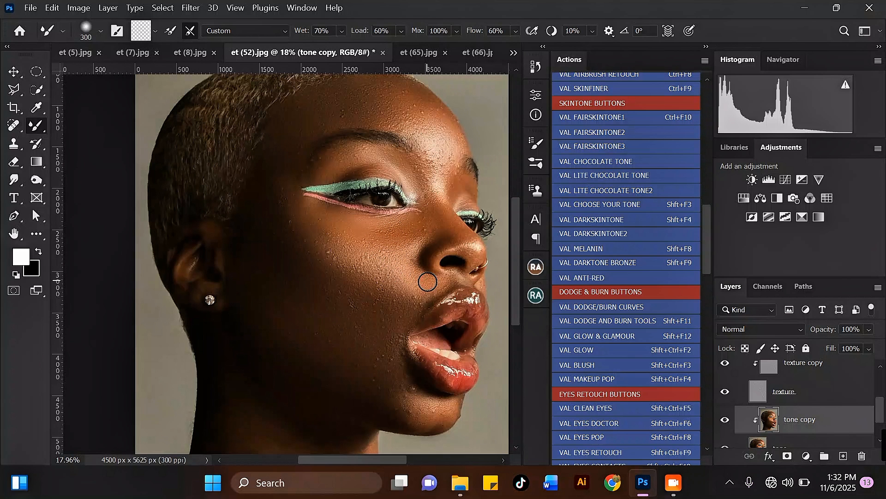
# Smooth the highlighted cheek between the nose and mouth out toward the mid-cheek with the Mixer Brush at 500 px
pyautogui.scroll(-2, 375, 242)
pyautogui.press(']')
pyautogui.scroll(2, 393, 261)
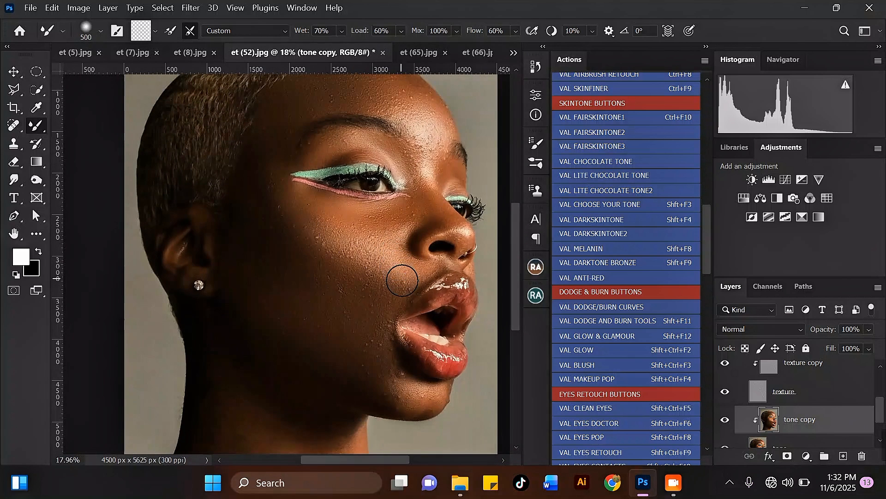
pyautogui.moveTo(382, 254)
pyautogui.mouseDown()
pyautogui.moveTo(401, 268)
pyautogui.moveTo(391, 257)
pyautogui.moveTo(376, 273)
pyautogui.moveTo(391, 287)
pyautogui.moveTo(368, 279)
pyautogui.moveTo(368, 305)
pyautogui.moveTo(334, 279)
pyautogui.mouseUp()
pyautogui.scroll(-2, 322, 241)
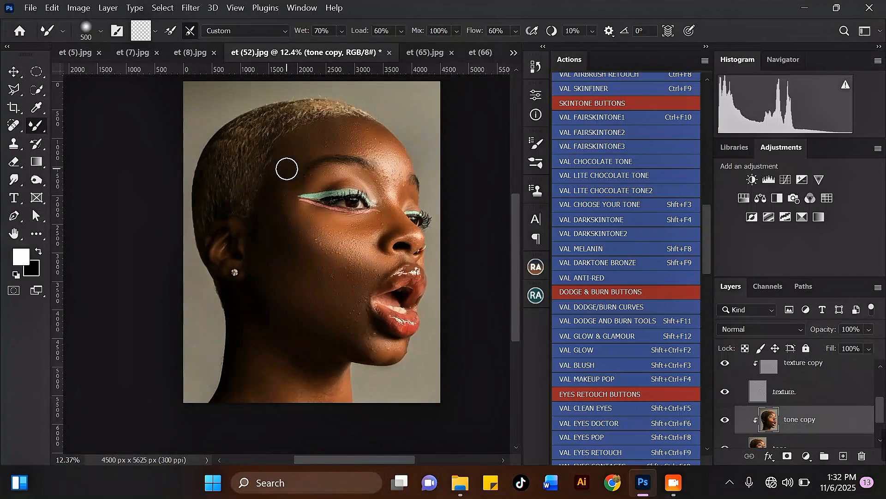
# Blend the skin below the outer eye up into the temple and brow tail with the Mixer Brush at 400 and 500 px
pyautogui.scroll(2, 325, 199)
pyautogui.press('[')
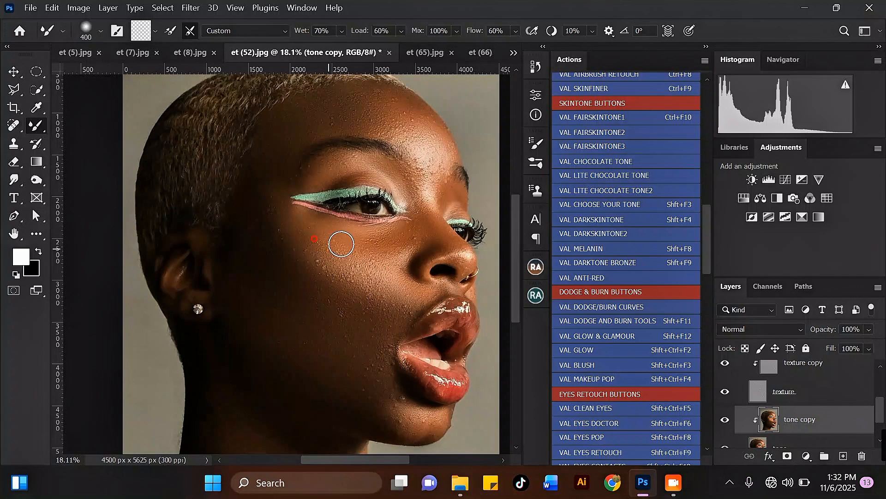
pyautogui.press(']')
pyautogui.moveTo(306, 239); pyautogui.dragTo(272, 189)
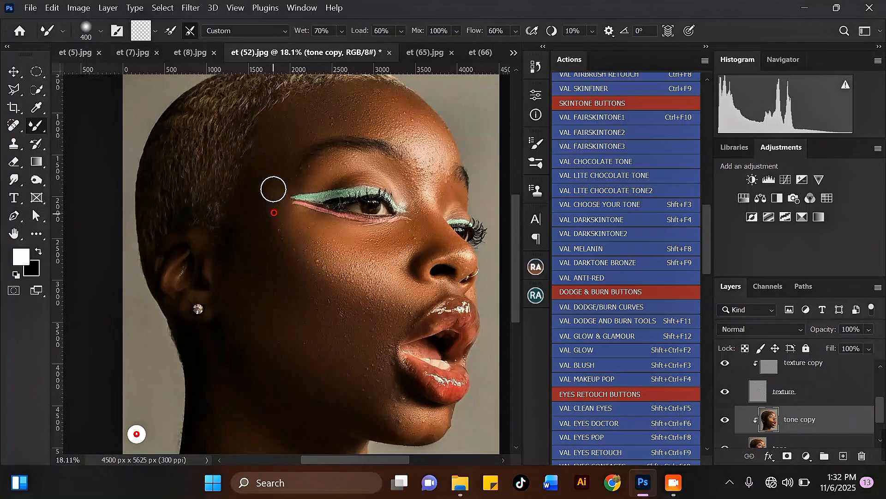
pyautogui.scroll(-2, 274, 227)
pyautogui.scroll(1, 283, 156)
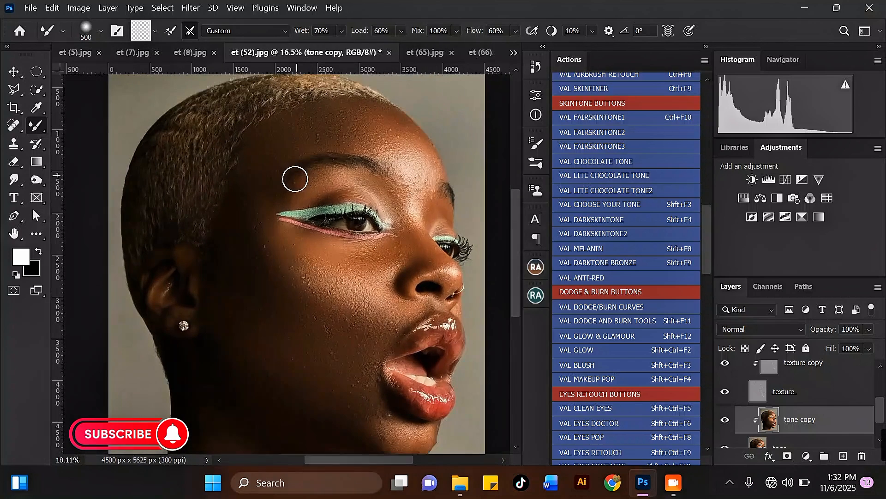
pyautogui.scroll(-3, 297, 190)
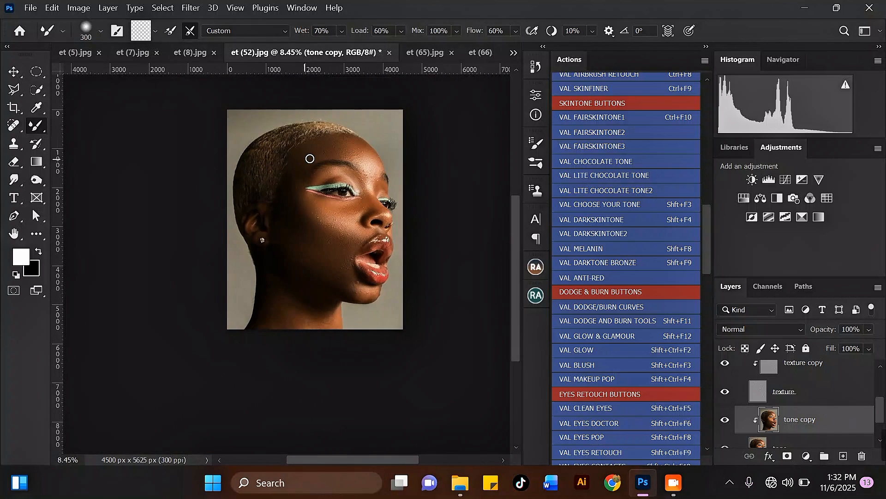
pyautogui.scroll(1, 310, 158)
pyautogui.moveTo(706, 254)
pyautogui.mouseDown()
pyautogui.moveTo(705, 179)
pyautogui.moveTo(711, 403)
pyautogui.moveTo(690, 212)
pyautogui.moveTo(716, 393)
pyautogui.moveTo(712, 274)
pyautogui.mouseUp()
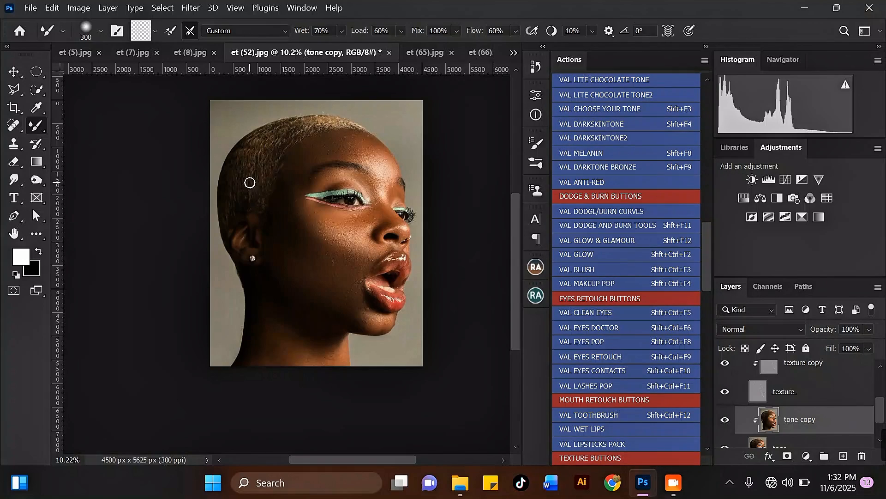
pyautogui.scroll(2, 261, 185)
pyautogui.scroll(-2, 314, 120)
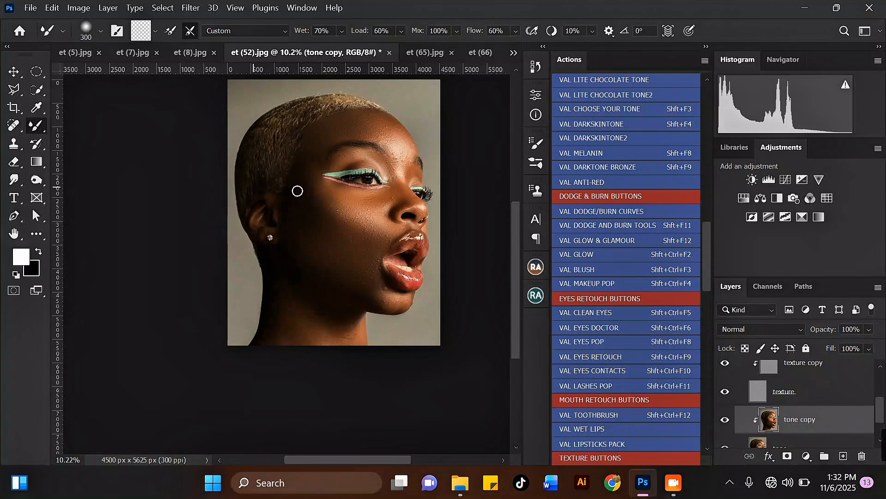
# Smooth the temple beside the outer eye corner with the Mixer Brush at 500 and 600 px
pyautogui.scroll(2, 314, 169)
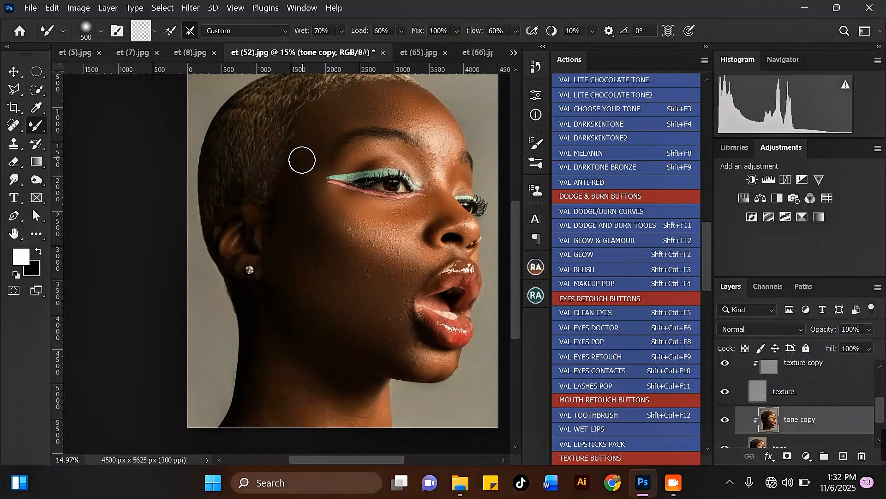
pyautogui.scroll(1, 302, 160)
pyautogui.press(']')
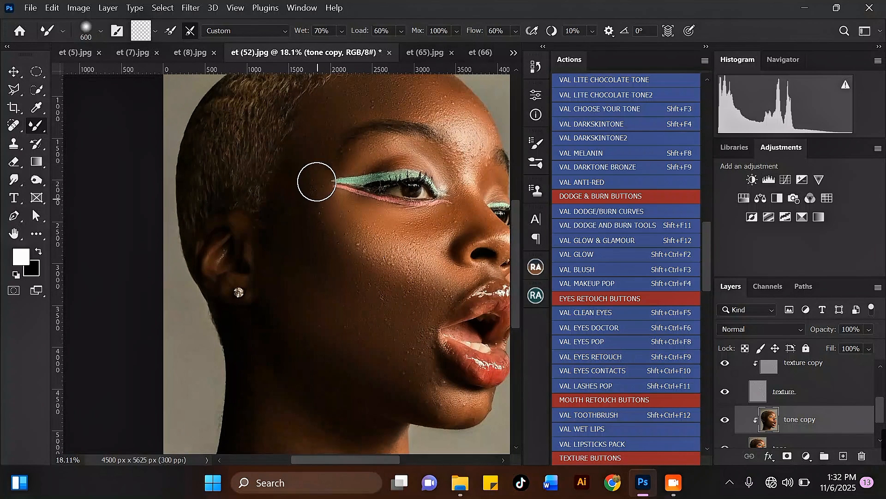
pyautogui.scroll(-2, 310, 176)
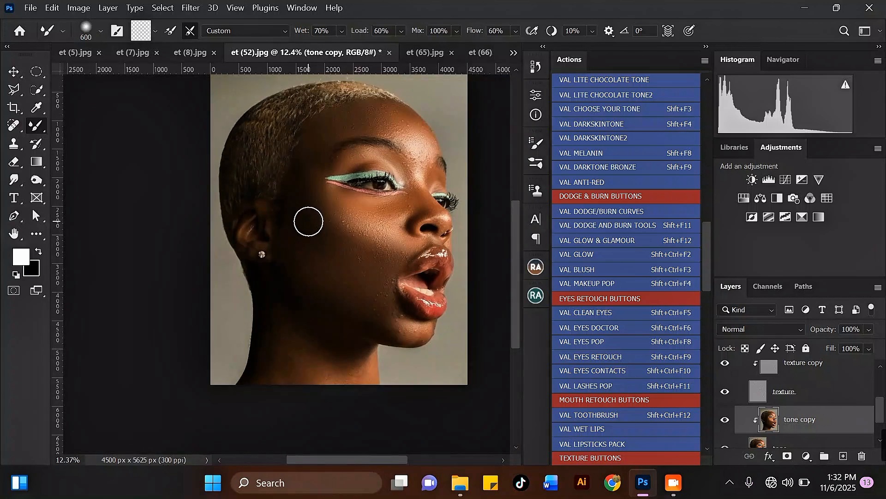
# Blend the dark outer cheek in front of the ear with the Mixer Brush at 700 and 800 px
pyautogui.scroll(1, 310, 228)
pyautogui.press(']')
pyautogui.scroll(-2, 302, 210)
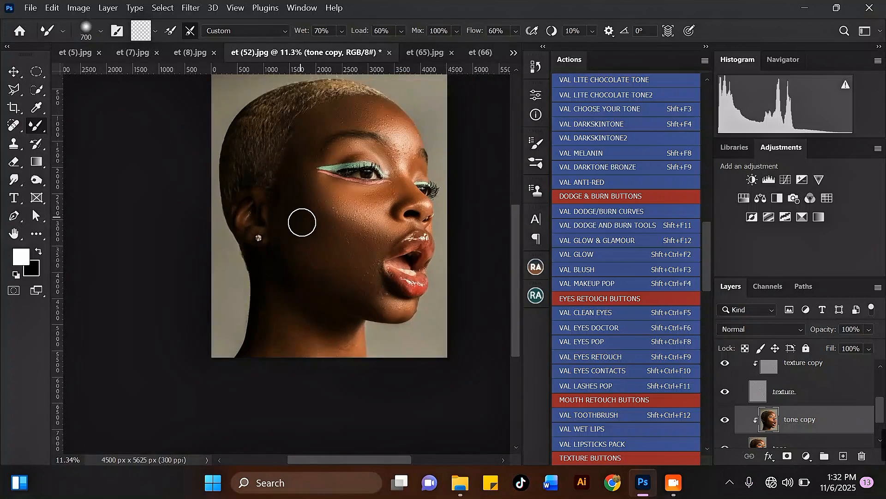
pyautogui.scroll(1, 305, 229)
pyautogui.scroll(-2, 281, 209)
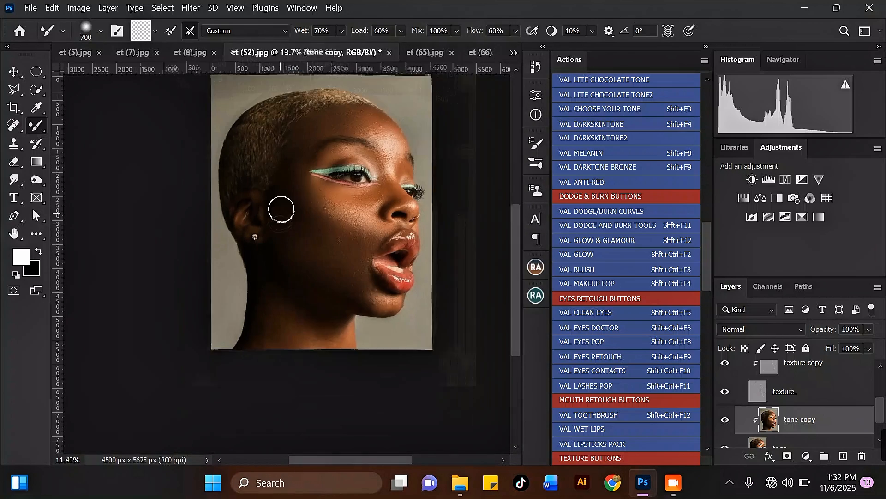
pyautogui.scroll(2, 353, 209)
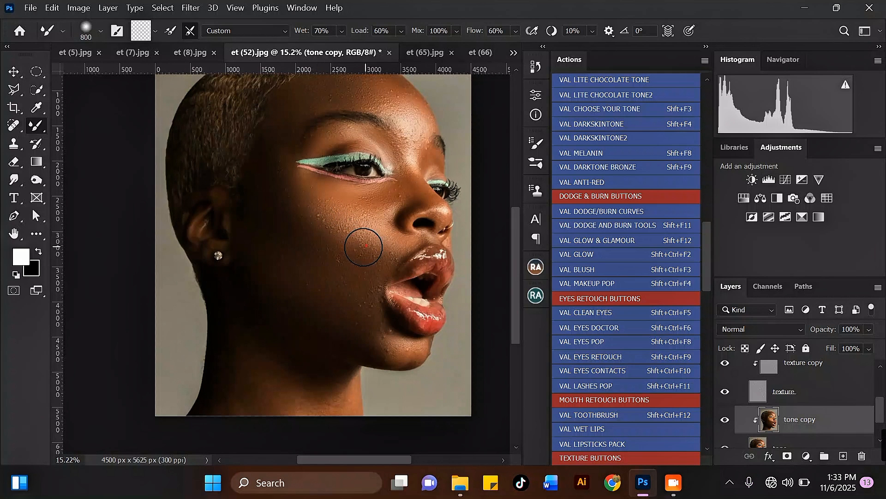
# Refine the skin around the nostril and directly under the eye with the Mixer Brush at 300 px
pyautogui.press('[')
pyautogui.press('[')
pyautogui.press('[')
pyautogui.scroll(-1, 370, 194)
pyautogui.scroll(1, 349, 213)
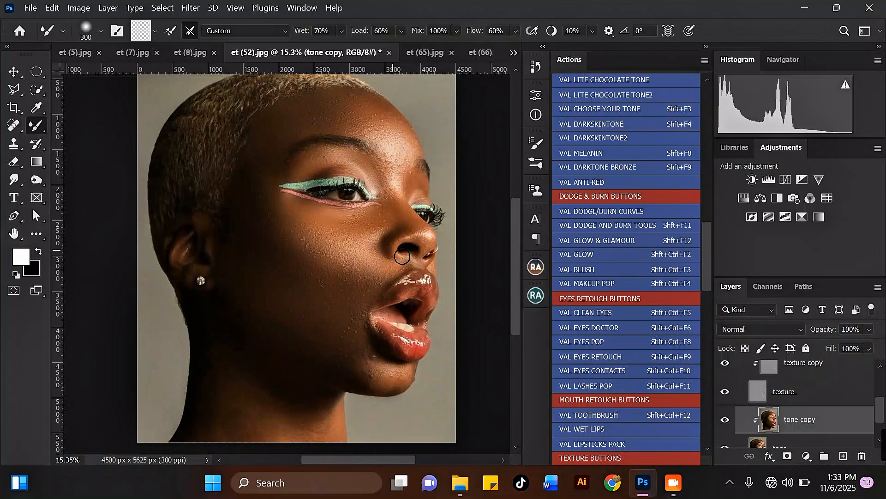
pyautogui.scroll(-2, 387, 227)
pyautogui.scroll(2, 341, 209)
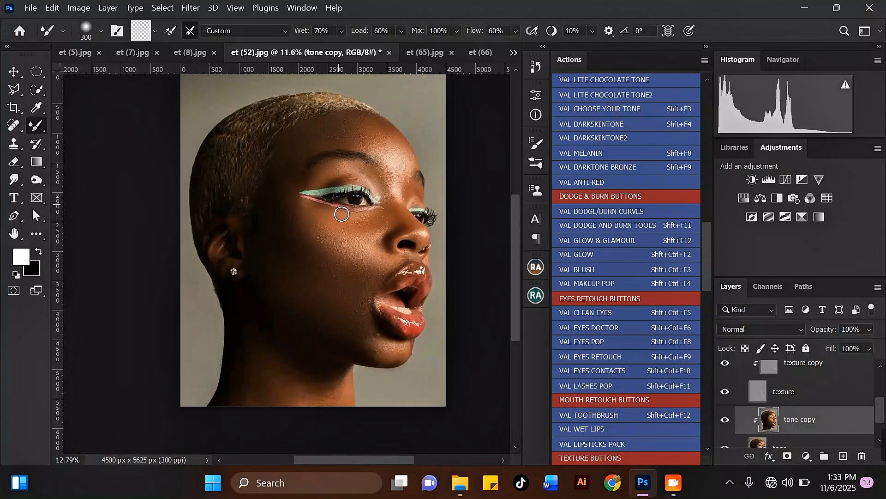
# Even out the cheek below the outer eye with the Mixer Brush at 600 px, and the temple at 700 px
pyautogui.press(']')
pyautogui.press(']')
pyautogui.press(']')
pyautogui.press(']')
pyautogui.scroll(-2, 350, 234)
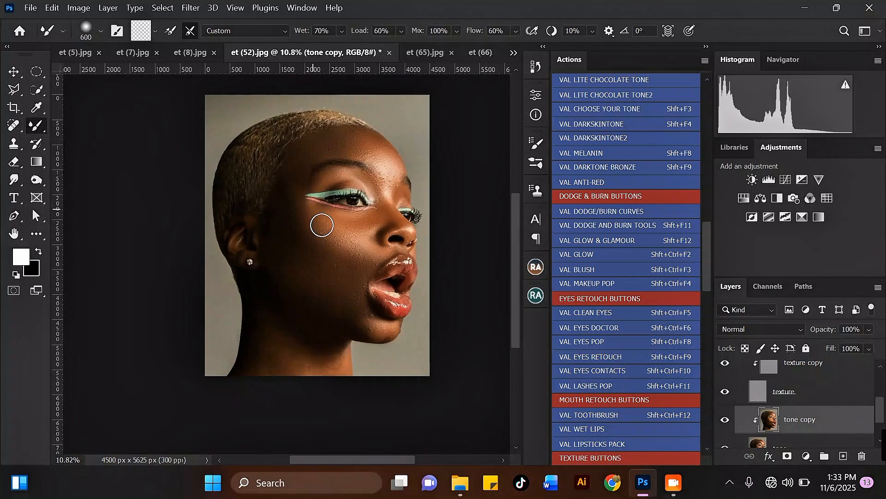
pyautogui.scroll(1, 347, 236)
pyautogui.press(']')
pyautogui.scroll(-2, 347, 236)
pyautogui.scroll(1, 288, 190)
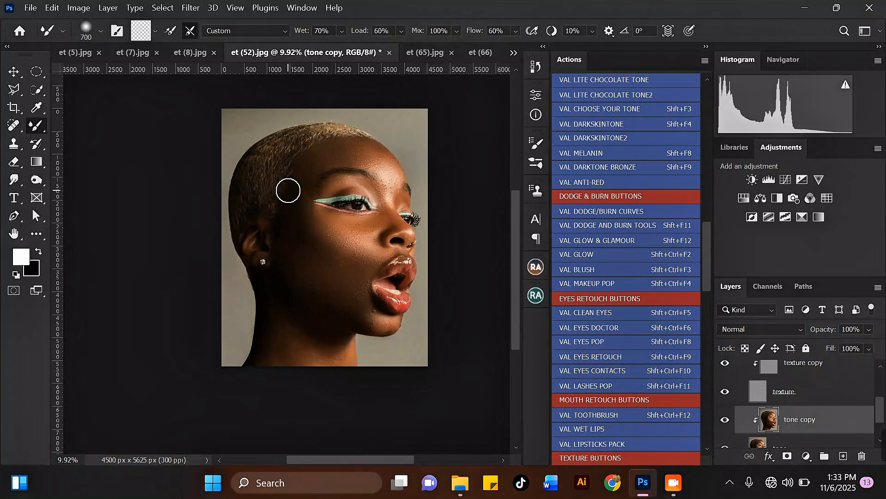
# Hide and show the fs group repeatedly to compare the portrait before and after retouching
pyautogui.scroll(2, 753, 379)
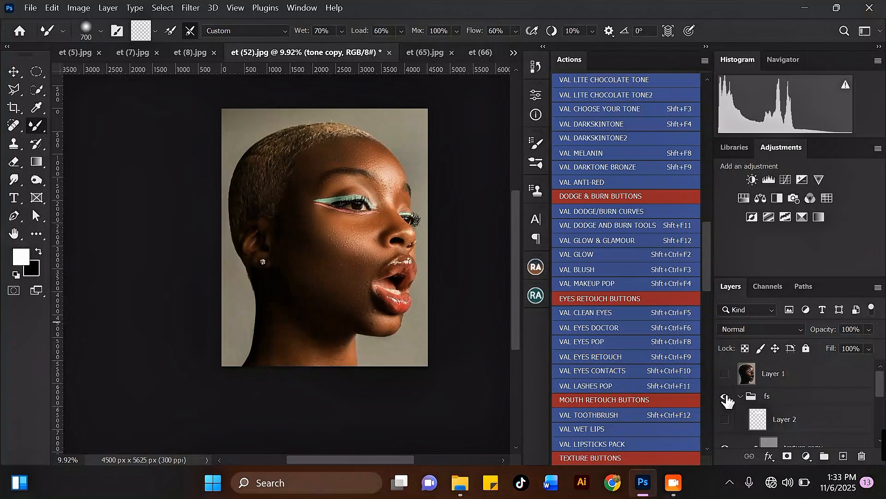
pyautogui.click(727, 399)
pyautogui.click(727, 398)
pyautogui.click(727, 398)
pyautogui.click(727, 398)
# Smooth the middle and lower cheek toward the mouth corner with the Mixer Brush at 700 px
pyautogui.scroll(3, 305, 271)
pyautogui.moveTo(323, 275); pyautogui.dragTo(347, 293)
pyautogui.scroll(-3, 324, 246)
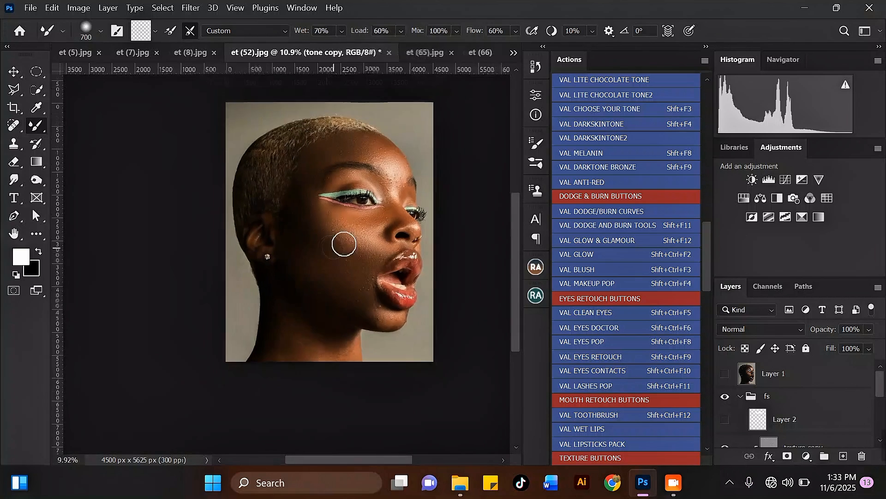
pyautogui.scroll(2, 340, 239)
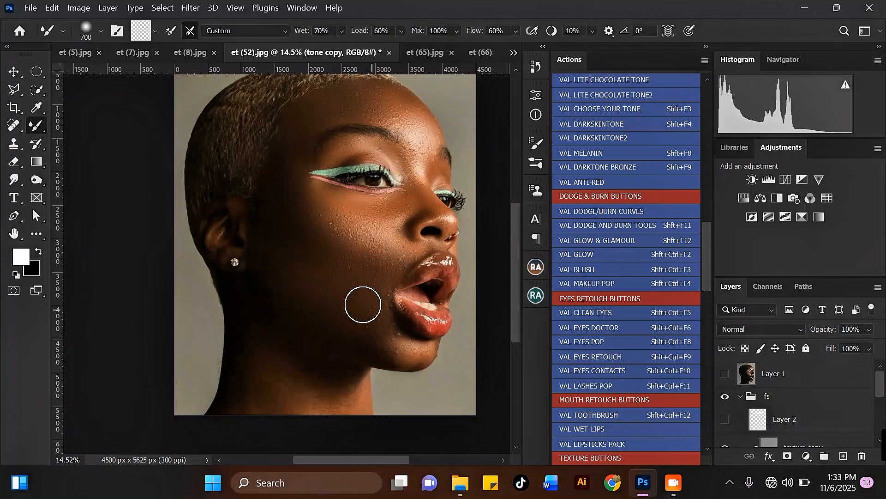
# Blend the skin at the mouth corner with the Mixer Brush at 500 px, and the chin edge at 400 px
pyautogui.press('[')
pyautogui.press('[')
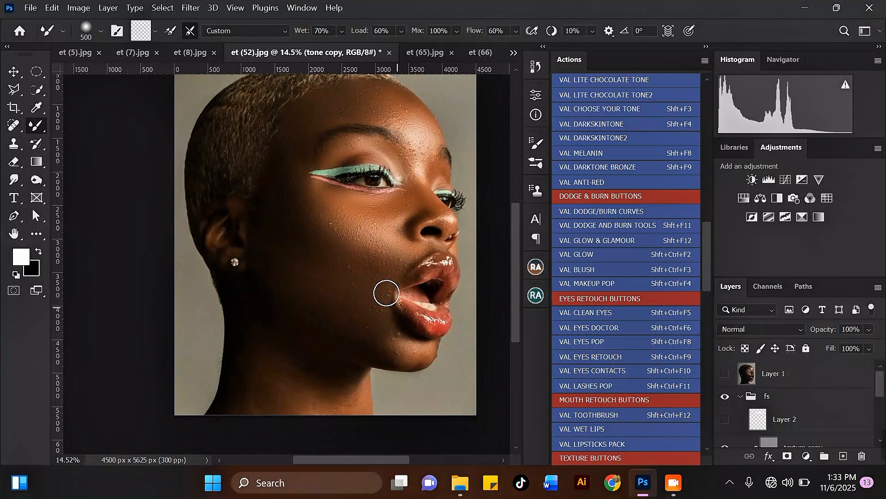
pyautogui.press('[')
pyautogui.scroll(2, 379, 314)
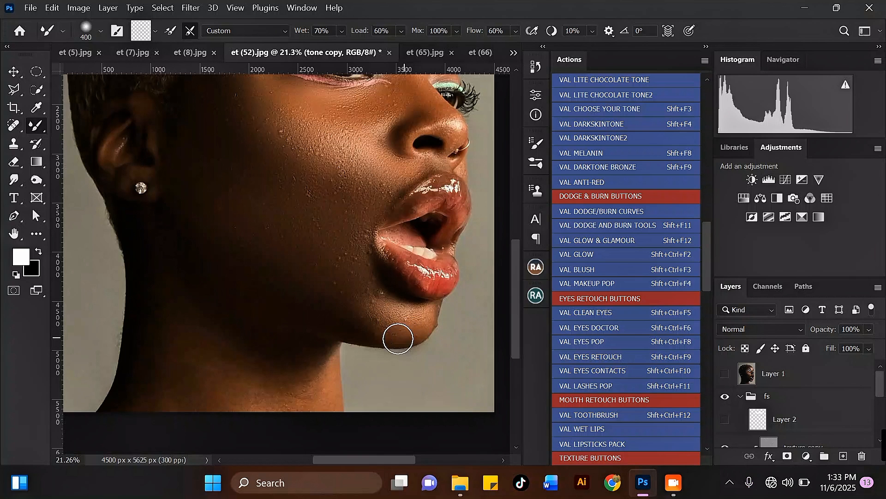
pyautogui.press('[')
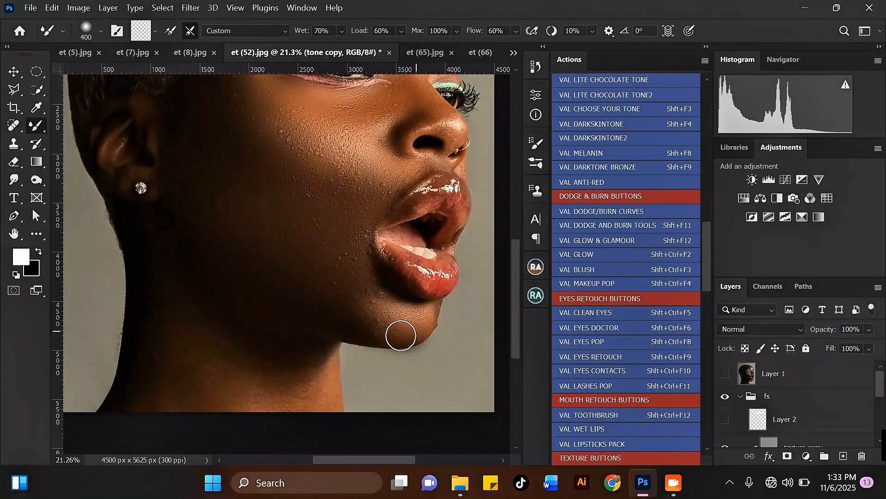
# Smooth the shadowed outer cheek, jaw and upper neck with the Mixer Brush at 600 px and larger
pyautogui.press(']')
pyautogui.press(']')
pyautogui.scroll(-2, 249, 203)
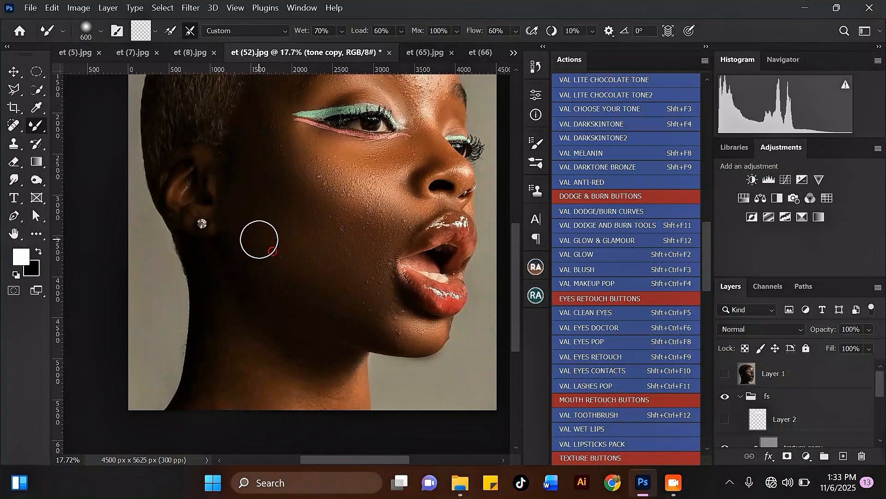
pyautogui.press(']')
pyautogui.scroll(-2, 272, 245)
pyautogui.scroll(-1, 271, 249)
pyautogui.press(']')
pyautogui.scroll(3, 258, 307)
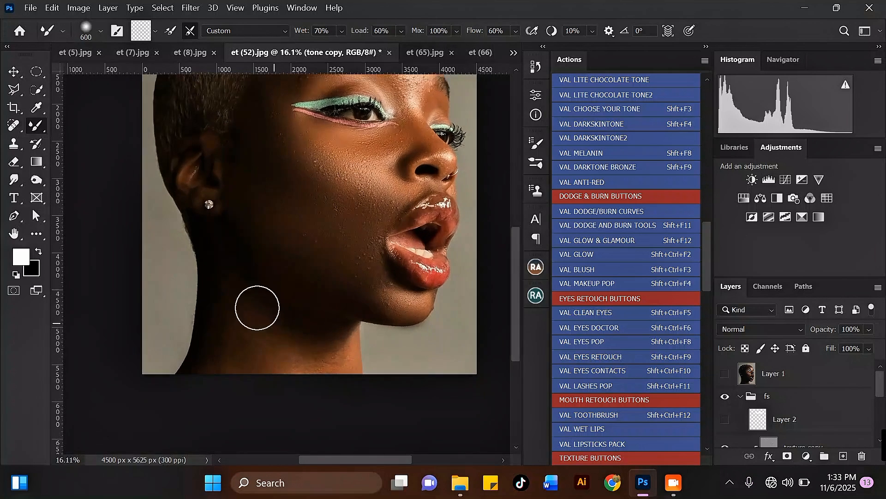
# Blend the tone from the outer cheek down into the mid-cheek with the Mixer Brush at 600 px
pyautogui.scroll(-4, 281, 231)
pyautogui.scroll(2, 279, 184)
pyautogui.moveTo(289, 209)
pyautogui.mouseDown()
pyautogui.moveTo(310, 235)
pyautogui.moveTo(294, 175)
pyautogui.moveTo(329, 189)
pyautogui.moveTo(325, 195)
pyautogui.moveTo(312, 183)
pyautogui.moveTo(352, 238)
pyautogui.moveTo(367, 243)
pyautogui.moveTo(352, 265)
pyautogui.moveTo(328, 251)
pyautogui.mouseUp()
pyautogui.press('[')
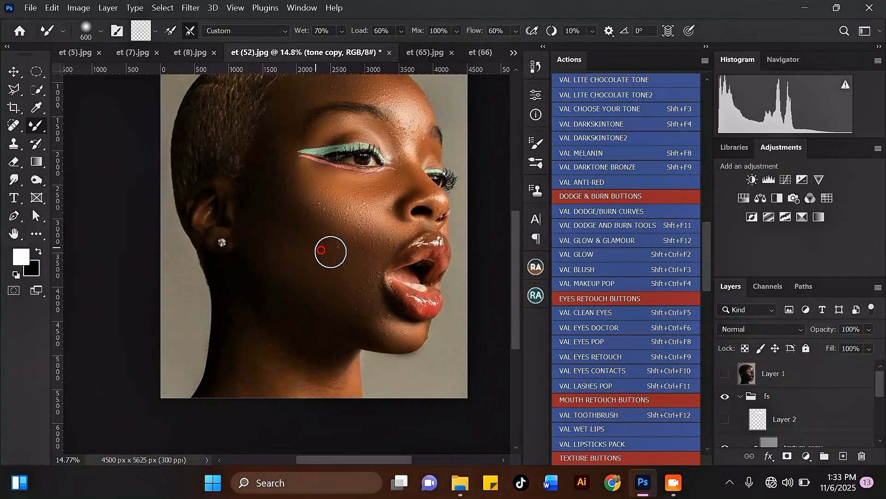
# Refine the cheek highlight below the eye with the Mixer Brush at 400 px, and the cheek above the mouth corner at 600 px
pyautogui.press('[')
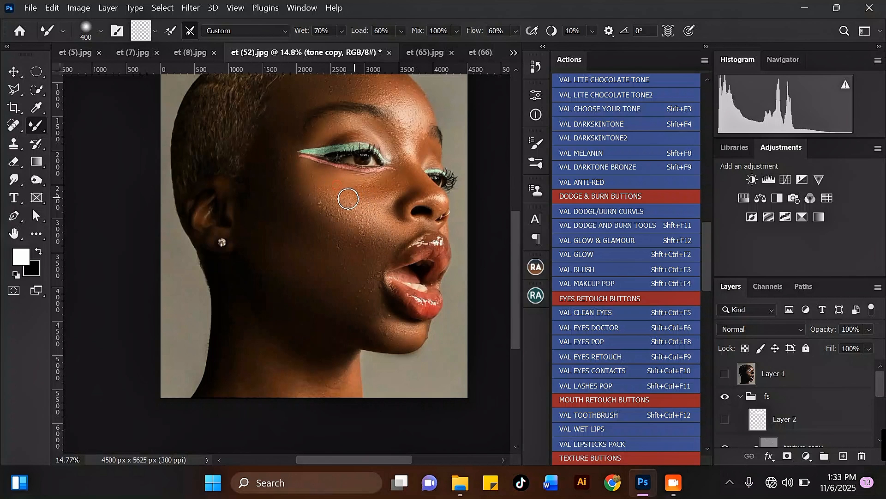
pyautogui.scroll(-1, 348, 198)
pyautogui.press(']')
pyautogui.press(']')
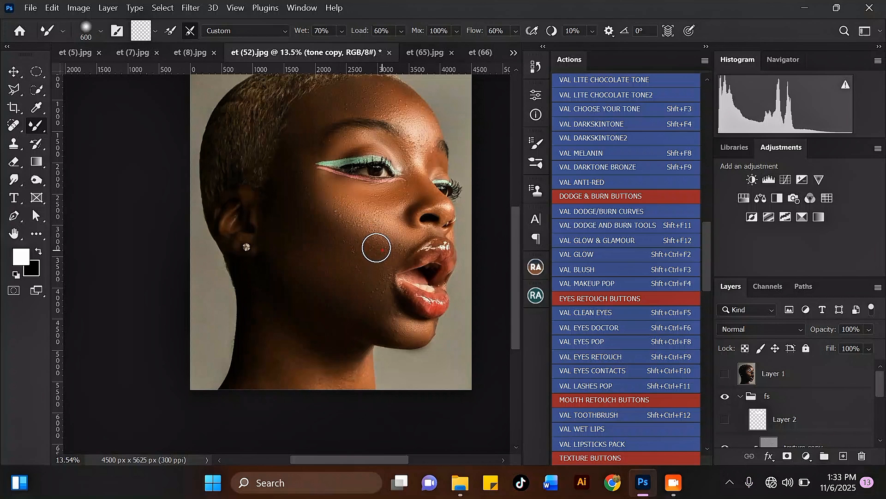
# Blend the skin tones across the cheek on the tone copy layer with the Mixer Brush, enlarging the brush to 800
pyautogui.moveTo(376, 248); pyautogui.dragTo(357, 239)
pyautogui.scroll(-4, 306, 174)
pyautogui.press(']')
pyautogui.scroll(3, 295, 178)
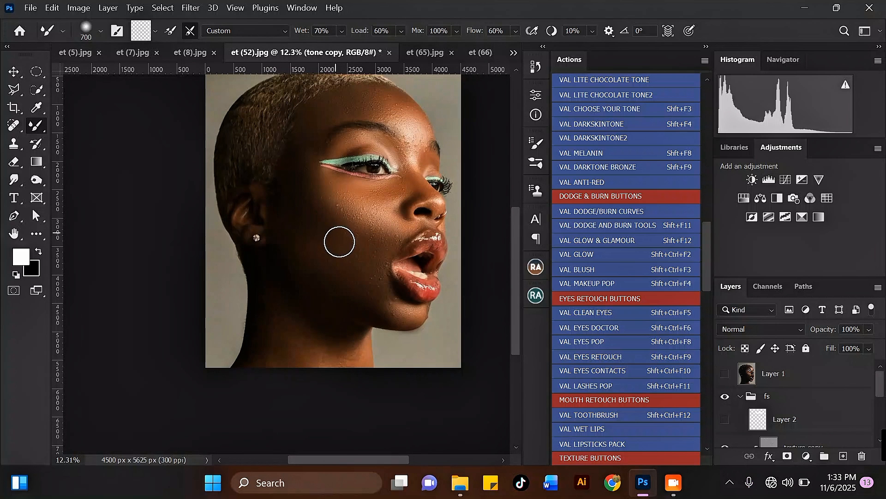
pyautogui.scroll(-2, 307, 143)
pyautogui.press(']')
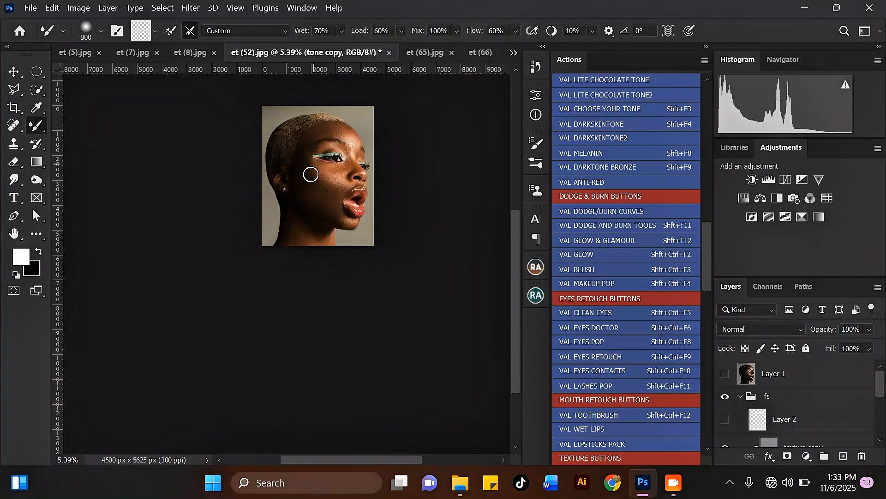
pyautogui.scroll(3, 309, 174)
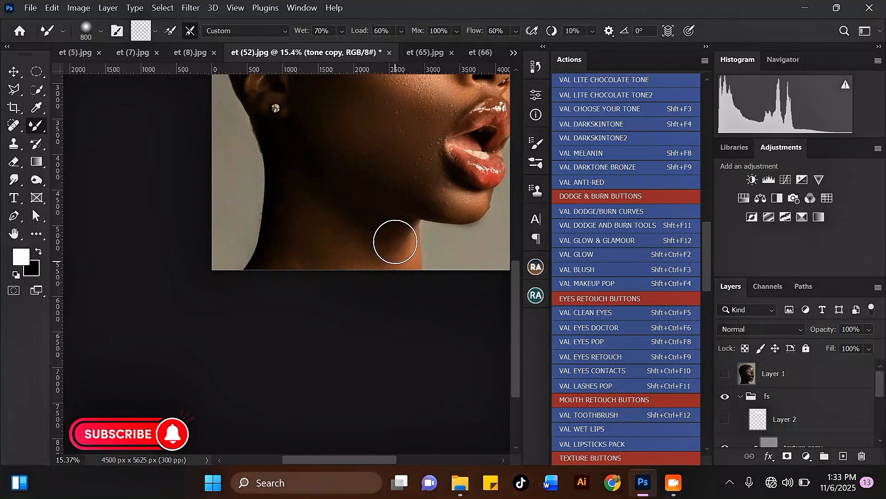
# Smooth the tonal transitions on the neck and under the jaw with the Mixer Brush at size 700
pyautogui.press('[')
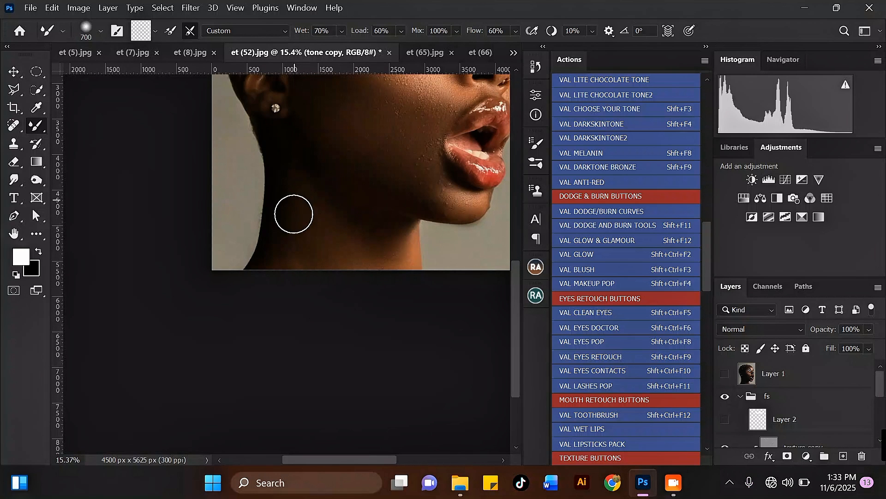
pyautogui.scroll(-4, 332, 258)
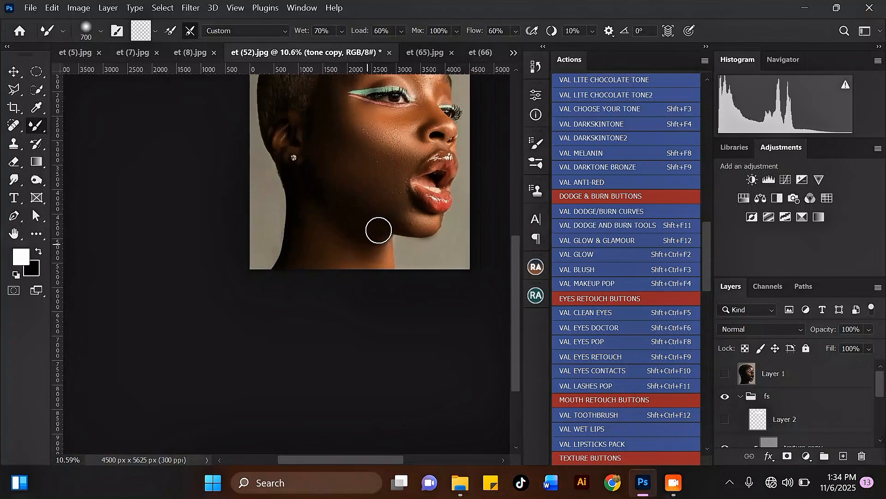
pyautogui.scroll(4, 387, 198)
# Blend the chin and the lower cheek beside the mouth with the Mixer Brush at size 600
pyautogui.press('[')
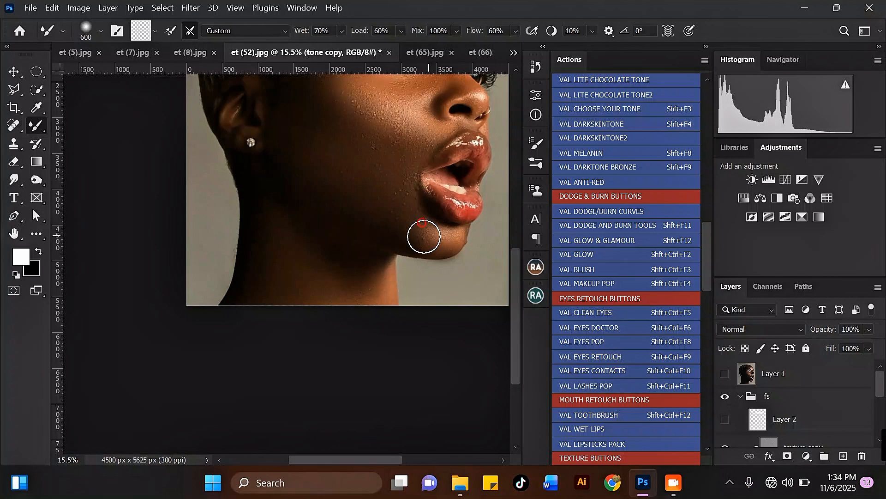
pyautogui.scroll(-4, 416, 189)
pyautogui.scroll(4, 398, 211)
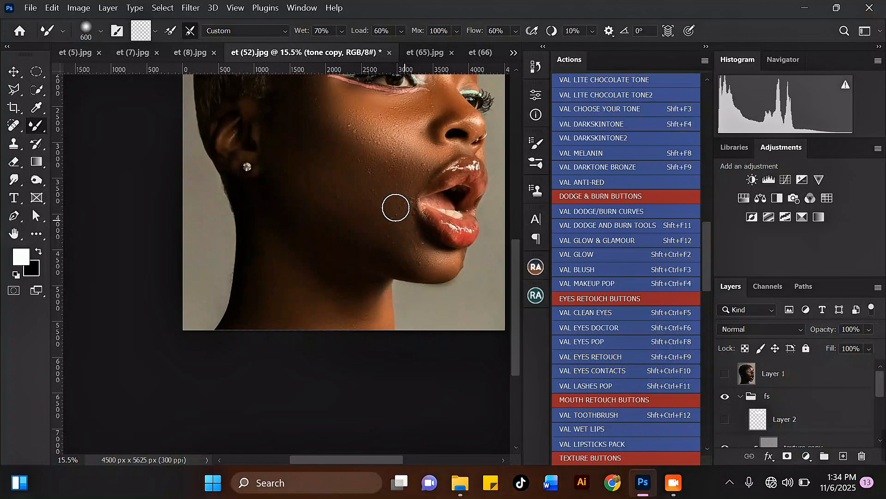
pyautogui.moveTo(409, 232); pyautogui.dragTo(421, 246)
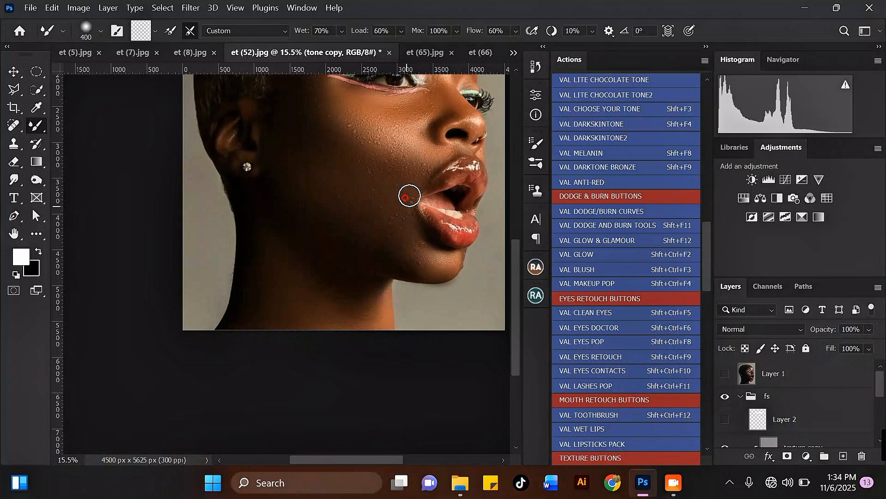
# Reduce the Mixer Brush to 300 and blend the skin around the mouth corner and above the upper lip
pyautogui.scroll(3, 422, 177)
pyautogui.press('[')
pyautogui.press('[')
pyautogui.press('[')
pyautogui.press('[')
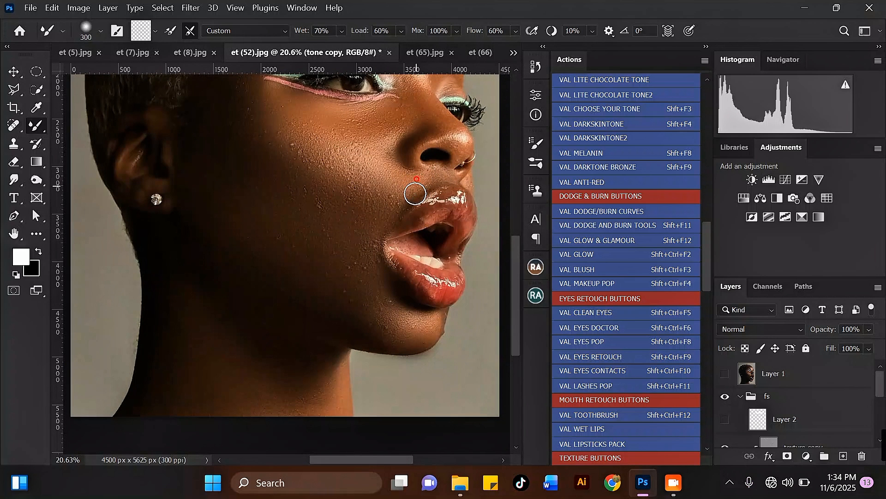
pyautogui.scroll(-3, 467, 184)
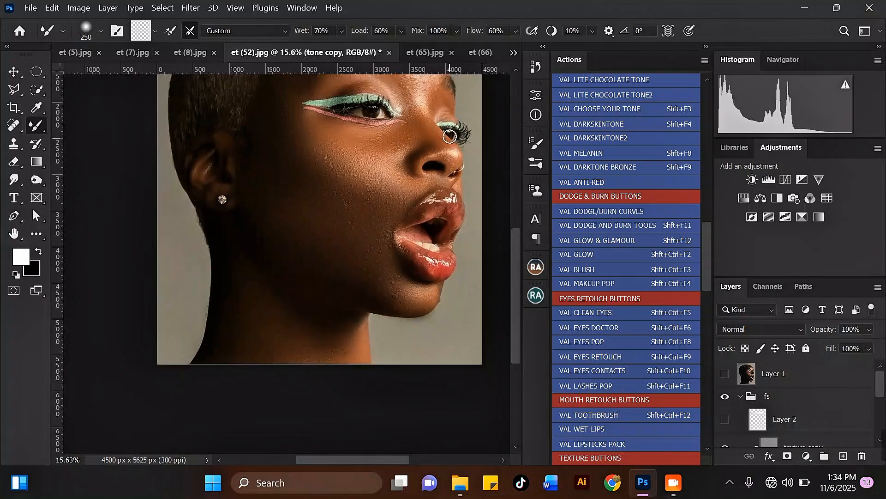
# Blend the small skin areas around the nose and the far eye with the Mixer Brush at size 250
pyautogui.scroll(3, 456, 166)
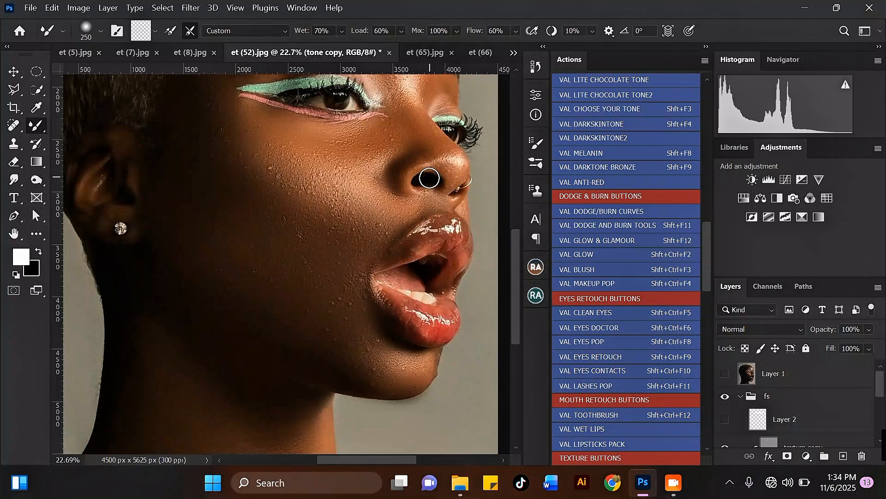
pyautogui.scroll(-3, 430, 178)
pyautogui.scroll(3, 436, 113)
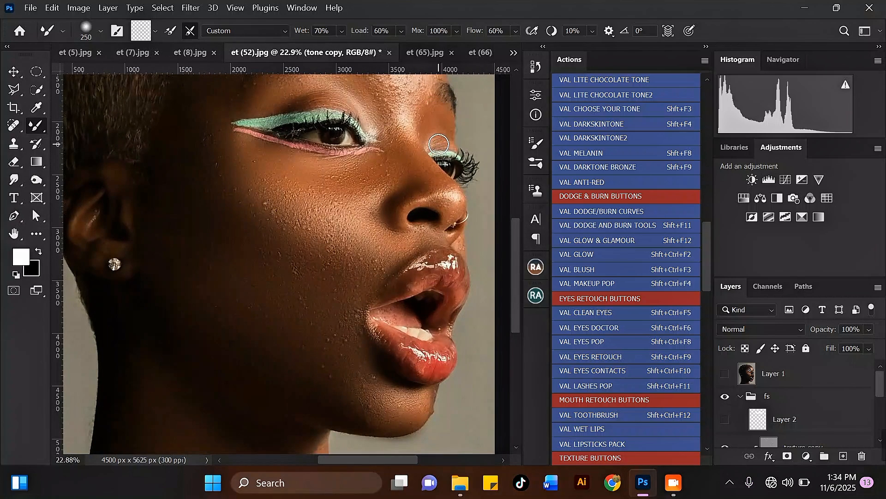
pyautogui.scroll(-3, 427, 122)
pyautogui.scroll(3, 395, 90)
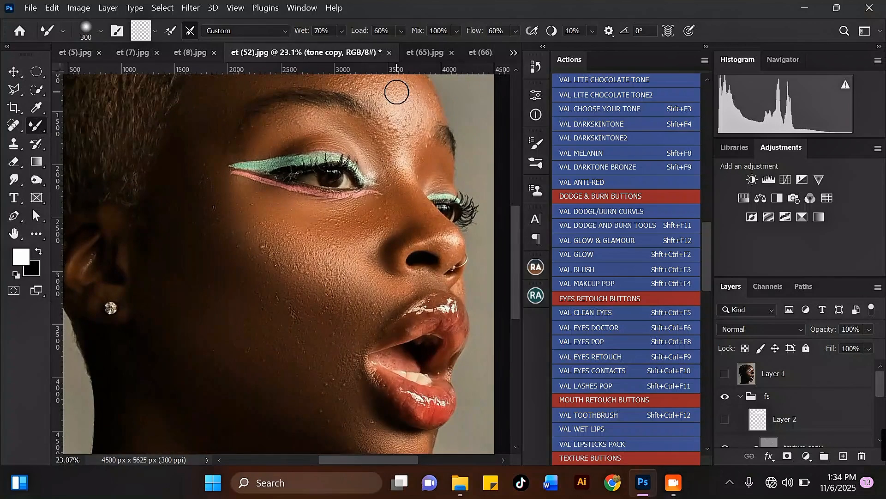
# Blend the highlights between the eyebrows and along the nose bridge with the Mixer Brush at size 300
pyautogui.press(']')
pyautogui.press(']')
pyautogui.press(']')
pyautogui.press(']')
pyautogui.press('[')
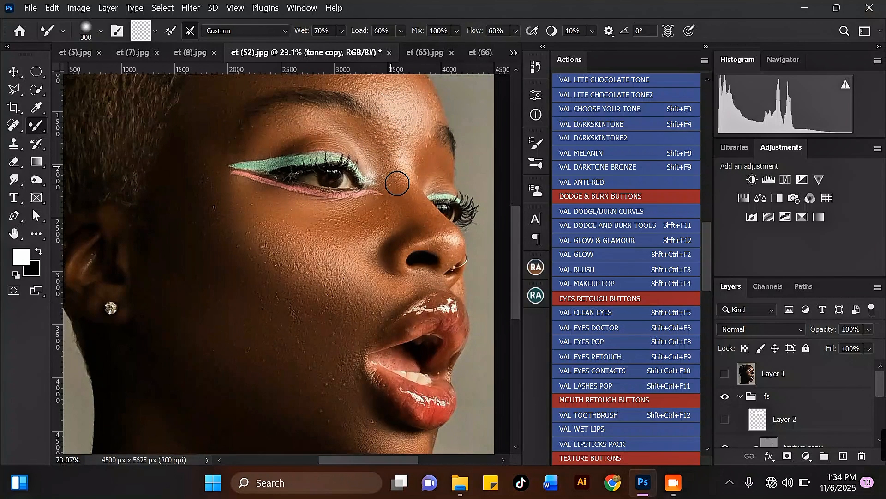
pyautogui.scroll(-5, 416, 201)
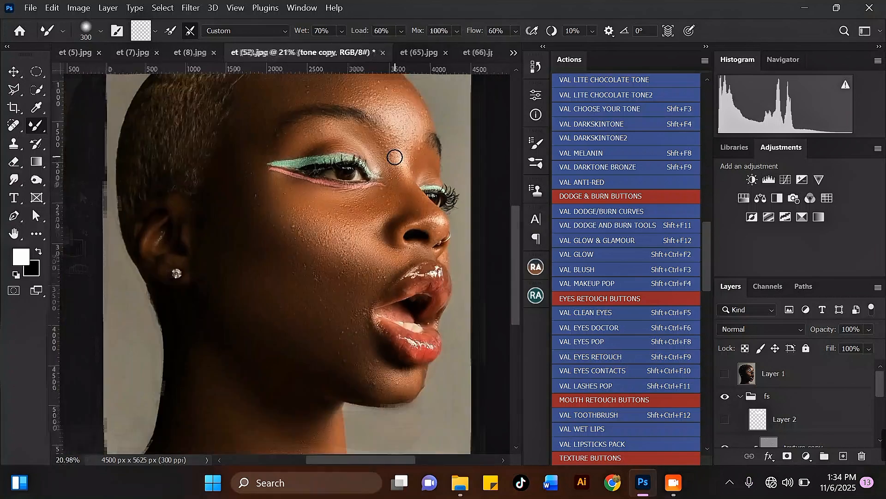
pyautogui.scroll(3, 330, 197)
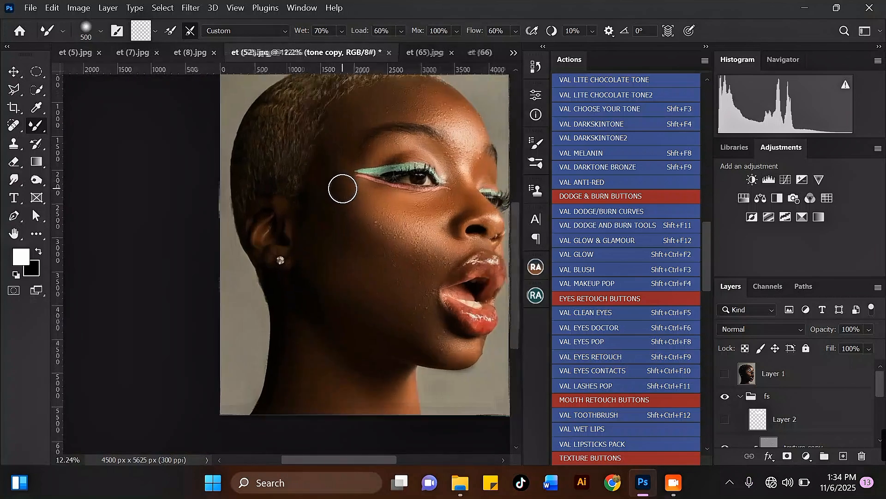
# Enlarge the Mixer Brush to 700 and blend the shaded skin from the temple down to the side of the cheek
pyautogui.press(']')
pyautogui.press(']')
pyautogui.press(']')
pyautogui.press(']')
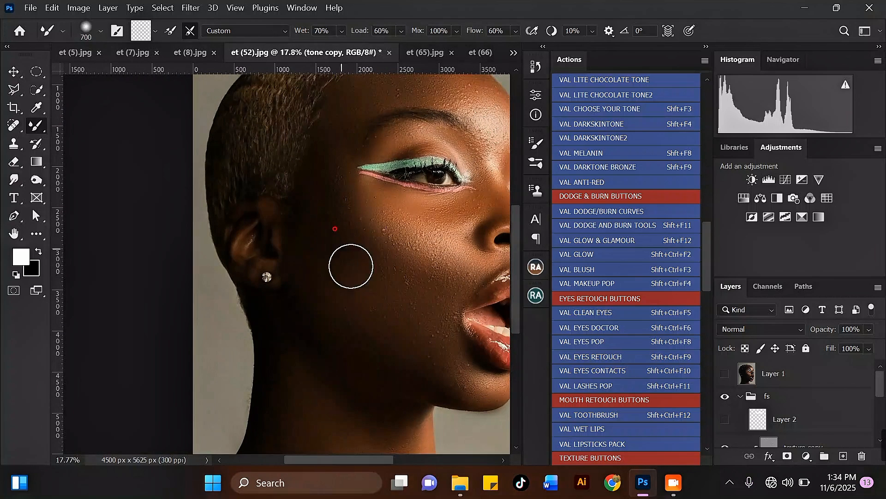
pyautogui.scroll(-1, 311, 199)
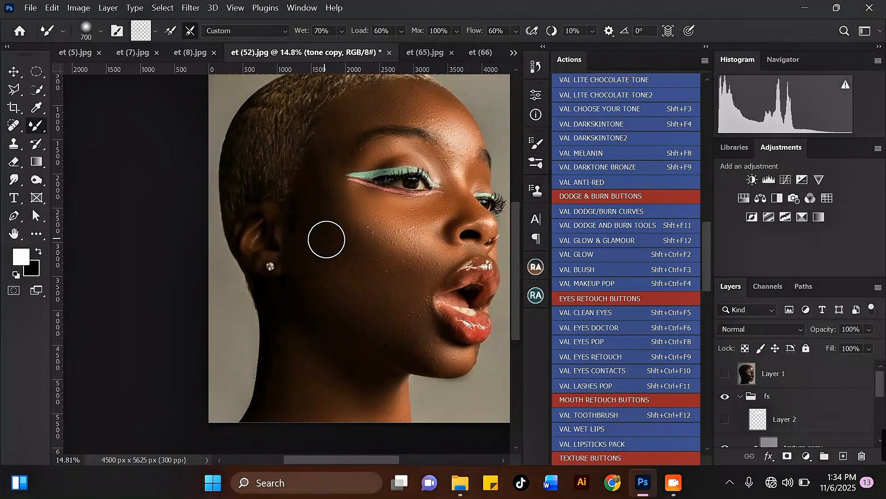
# Smooth the dark side of the cheek in front of the ear with the Mixer Brush at size 800
pyautogui.scroll(-2, 327, 137)
pyautogui.scroll(1, 322, 234)
pyautogui.press(']')
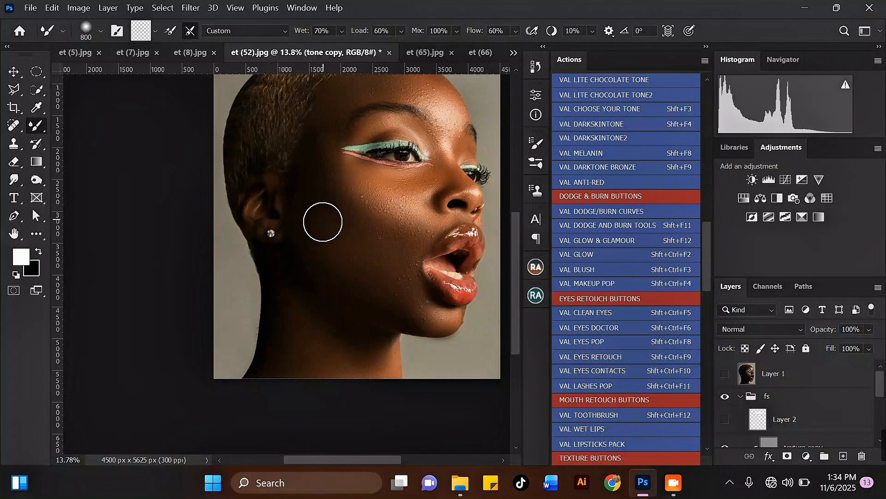
pyautogui.click(381, 269)
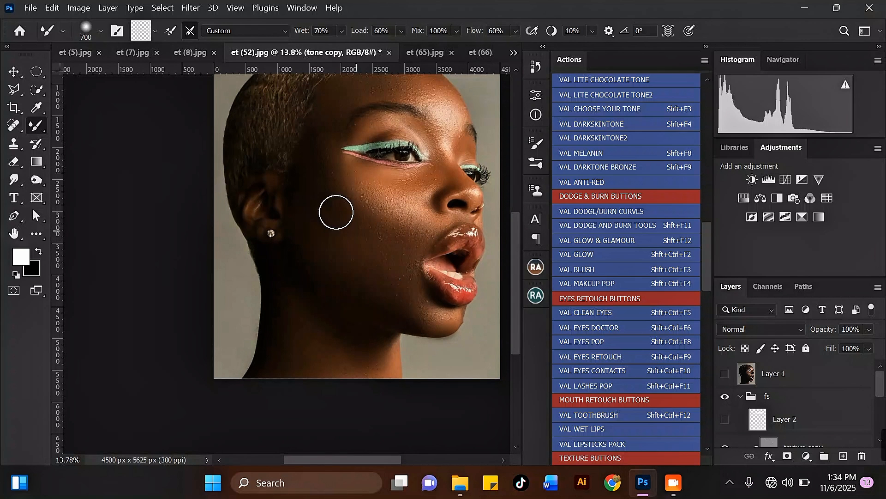
# Blend the side of the forehead and the temple beside the eyeliner with the Mixer Brush at sizes 600 and 700
pyautogui.scroll(-4, 317, 135)
pyautogui.scroll(4, 322, 112)
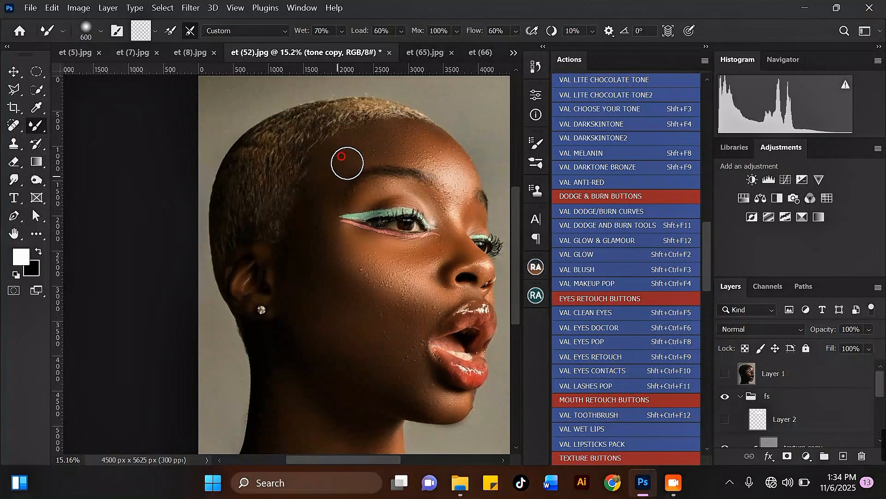
pyautogui.scroll(-2, 362, 138)
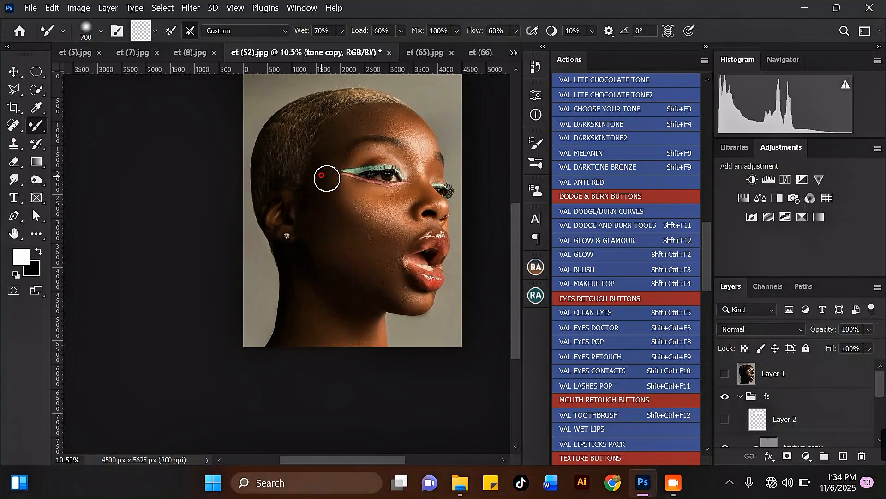
pyautogui.scroll(-2, 330, 183)
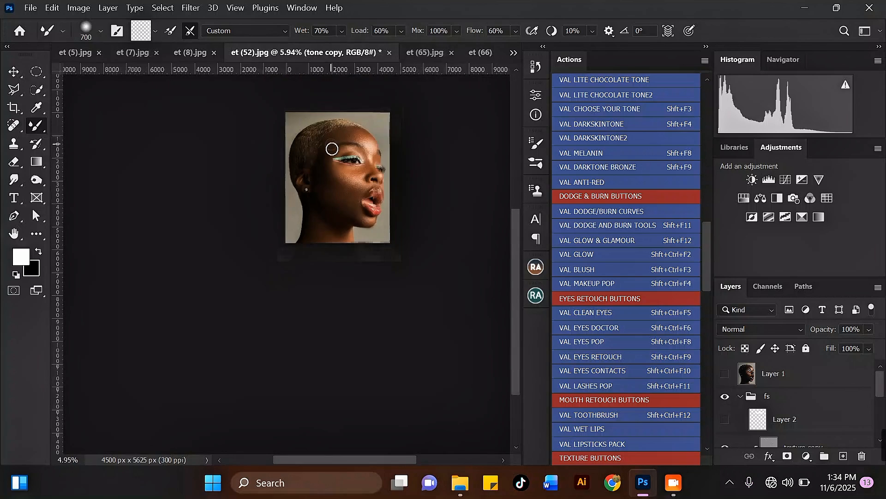
# Blend the mid-cheek shadow toward the mouth with the Mixer Brush, reducing the brush to 600
pyautogui.scroll(4, 340, 146)
pyautogui.scroll(1, 334, 199)
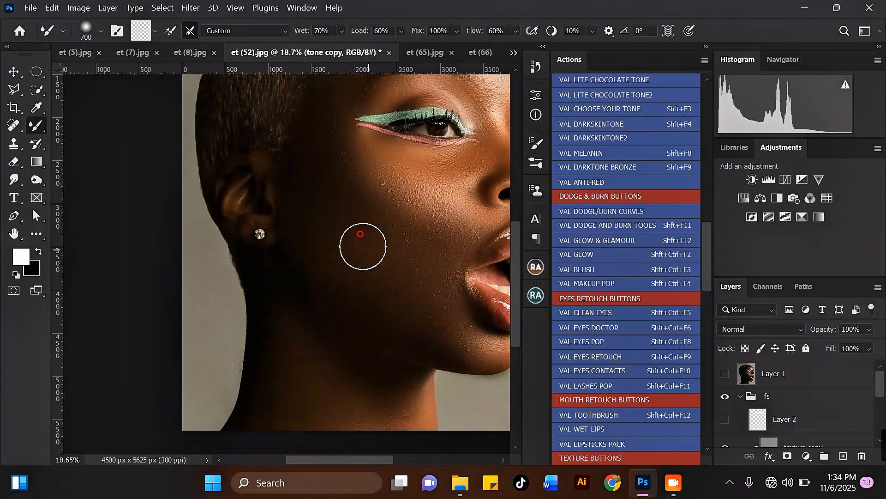
pyautogui.press('[')
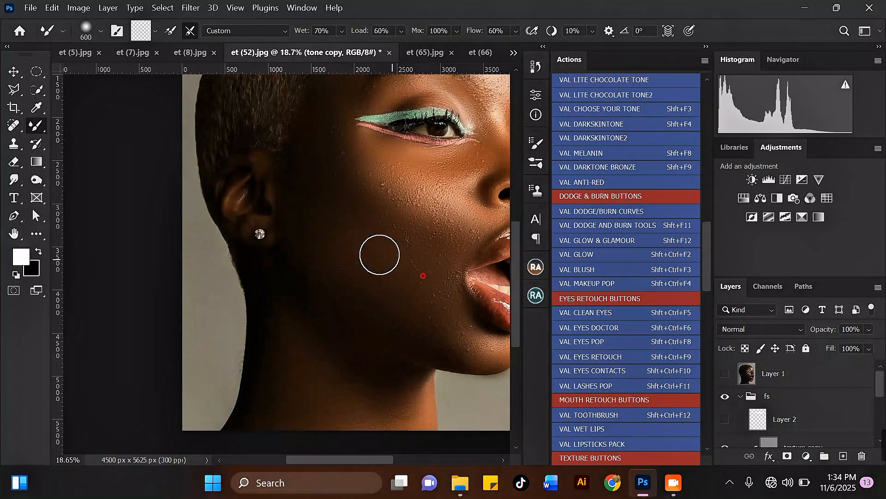
# Reduce the Mixer Brush to 250 and blend the skin directly beneath the near eye
pyautogui.scroll(-2, 346, 231)
pyautogui.scroll(3, 371, 183)
pyautogui.press('[')
pyautogui.press('[')
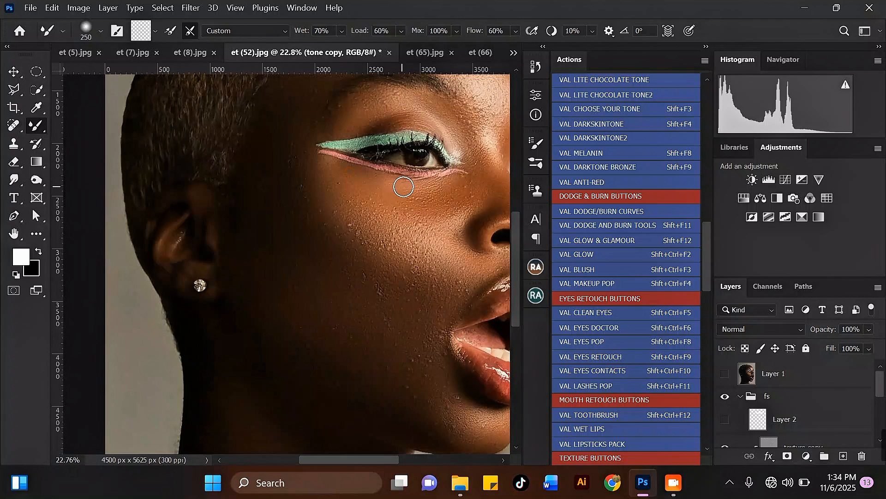
# Enlarge the Mixer Brush to 400 and soften the transition from the under-eye area into the upper cheek
pyautogui.scroll(-2, 402, 173)
pyautogui.press(']')
pyautogui.press(']')
pyautogui.press(']')
pyautogui.scroll(1, 426, 184)
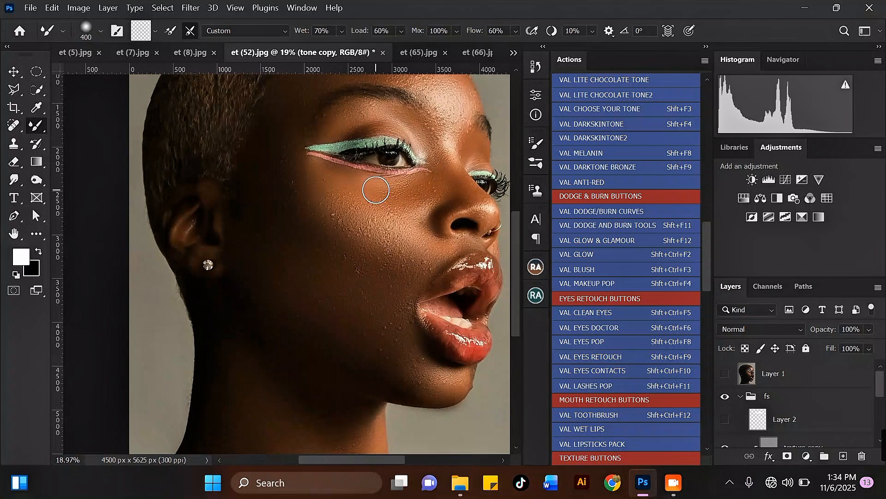
# Blend the cheek highlight into the shadow beside the mouth with the Mixer Brush at size 600
pyautogui.scroll(-2, 401, 184)
pyautogui.press(']')
pyautogui.press(']')
pyautogui.scroll(1, 390, 181)
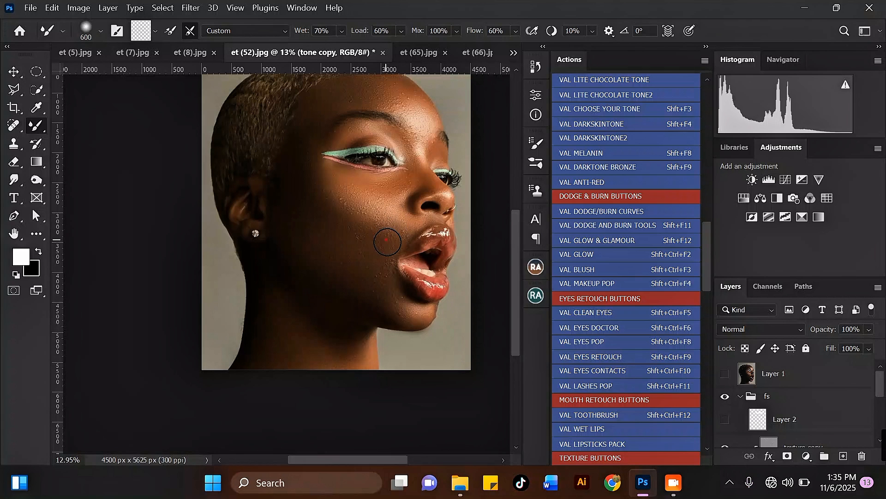
pyautogui.scroll(-1, 314, 186)
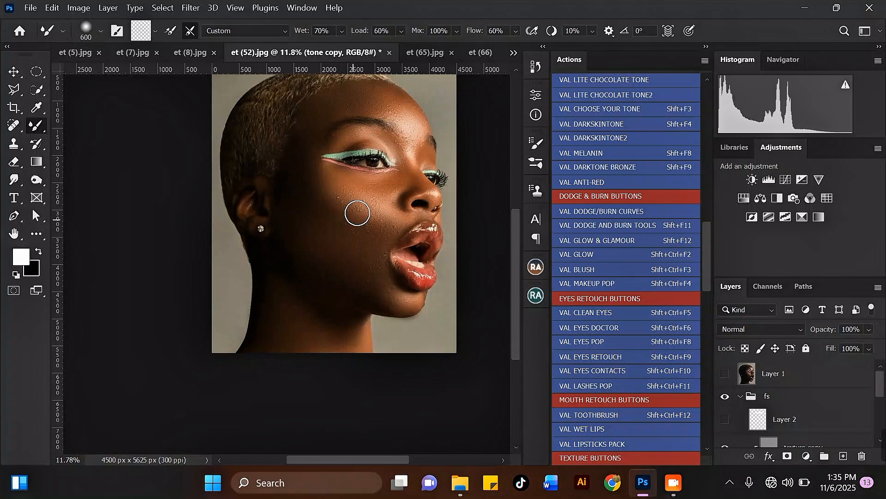
# Enlarge the Mixer Brush to 700 and blend the outer eye area and the skin below the mouth
pyautogui.scroll(-4, 364, 205)
pyautogui.press(']')
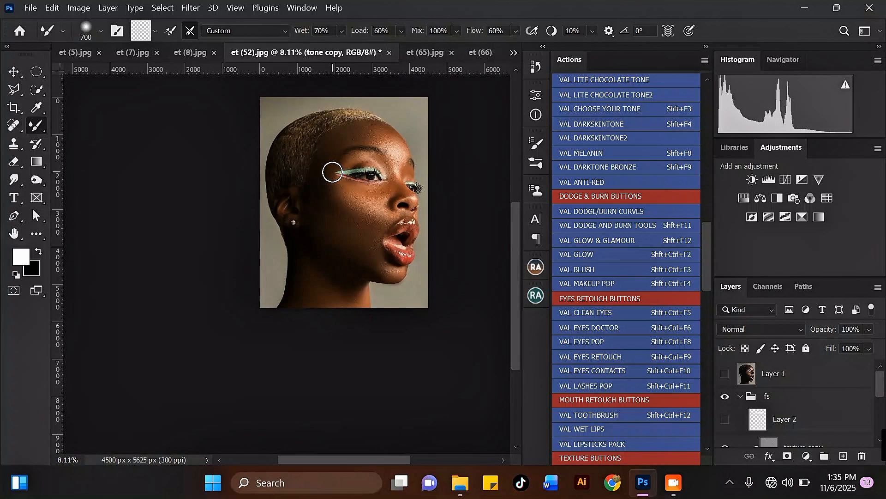
pyautogui.scroll(2, 334, 197)
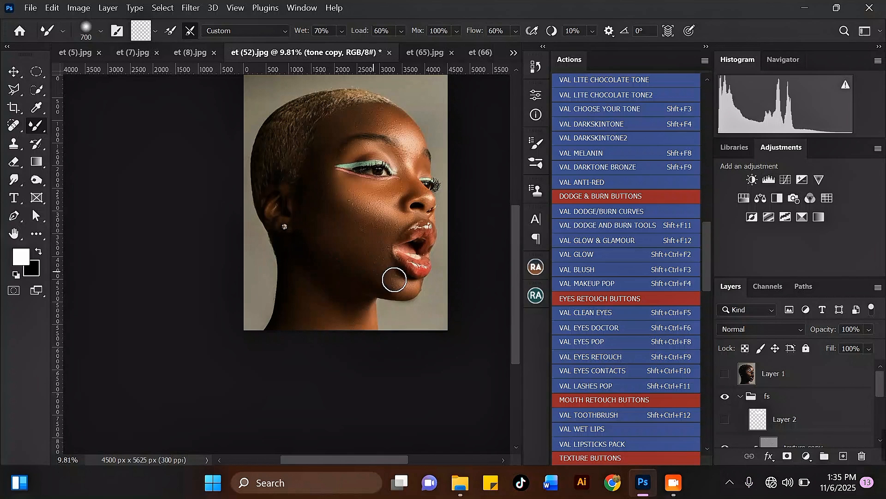
# Even out the remaining tones on the upper forehead and temple with the Mixer Brush at size 700
pyautogui.scroll(-7, 370, 239)
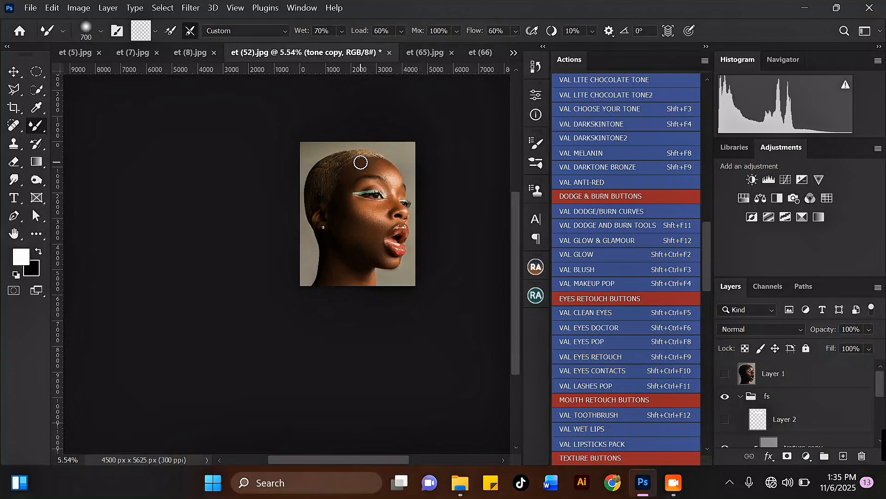
pyautogui.scroll(8, 351, 174)
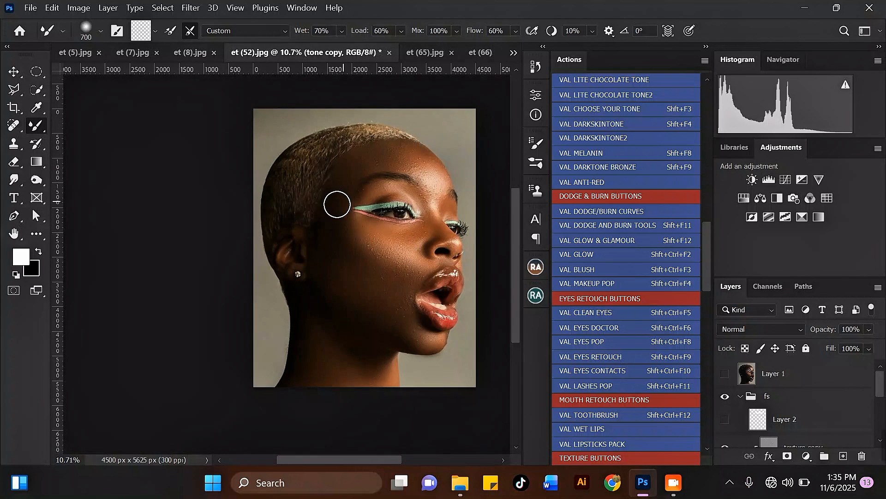
pyautogui.scroll(-6, 337, 205)
pyautogui.scroll(6, 346, 175)
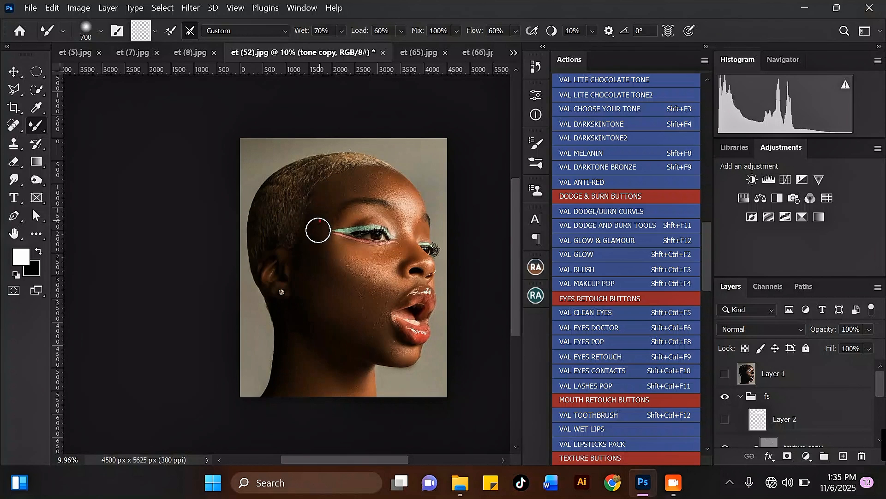
pyautogui.scroll(-3, 295, 195)
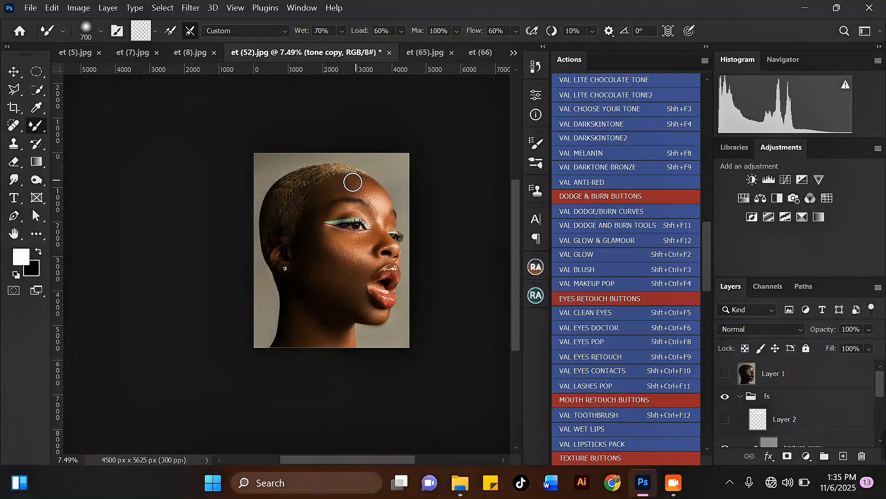
# Toggle the visibility of the fs group to compare the portrait before and after the tone smoothing
pyautogui.scroll(3, 342, 199)
pyautogui.scroll(1, 345, 185)
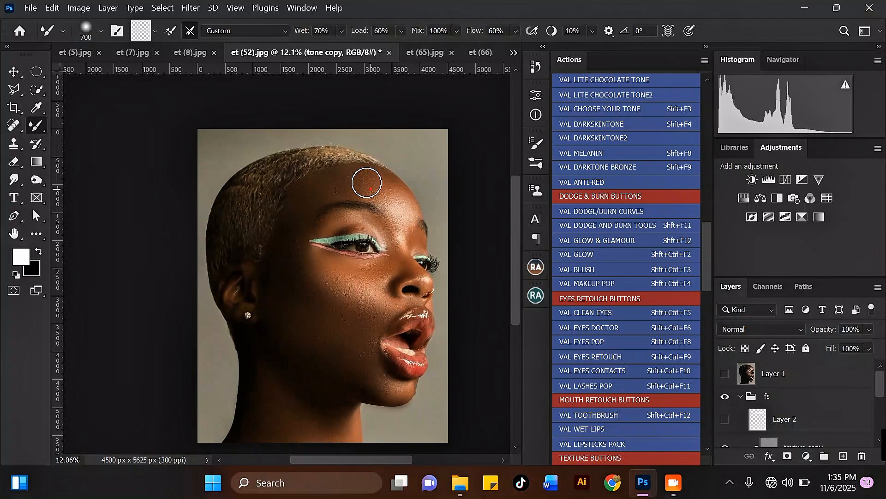
pyautogui.scroll(-3, 356, 179)
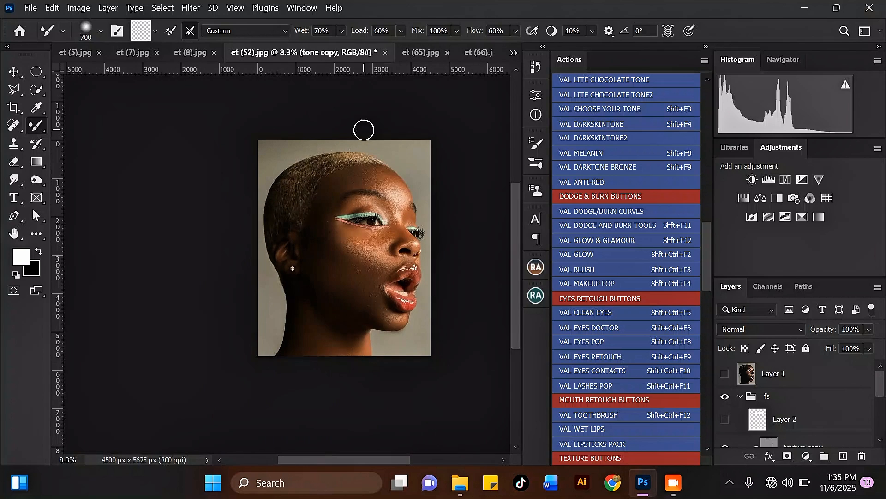
pyautogui.scroll(2, 362, 139)
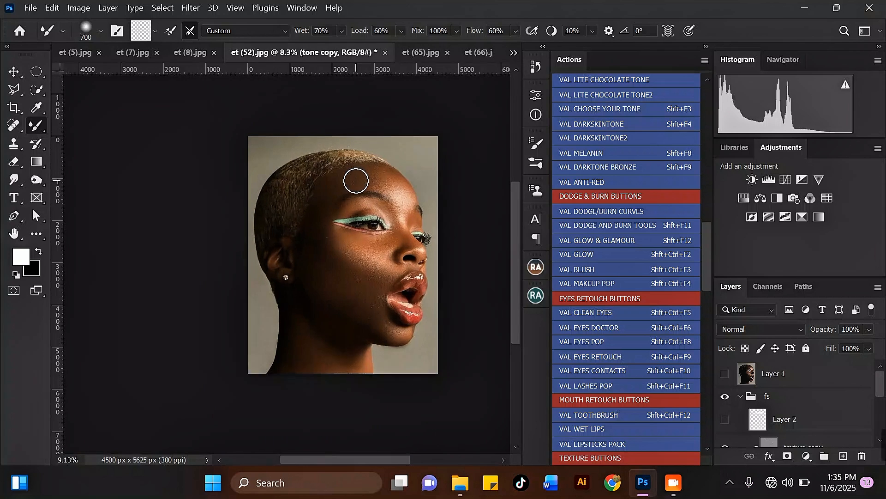
pyautogui.click(725, 400)
pyautogui.click(724, 398)
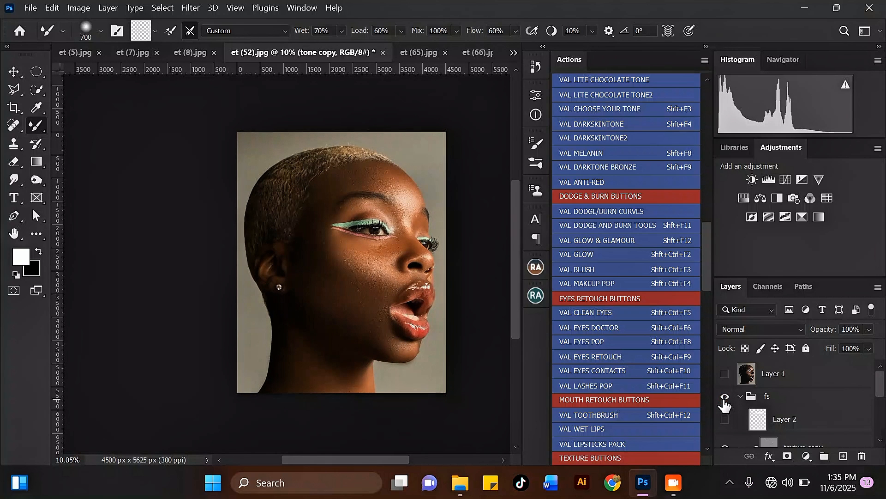
pyautogui.click(725, 398)
pyautogui.click(724, 398)
pyautogui.click(725, 398)
pyautogui.click(725, 398)
# Examine the skin on the cheek, eye area and forehead up close for remaining texture flaws
pyautogui.scroll(8, 344, 296)
pyautogui.scroll(-3, 324, 238)
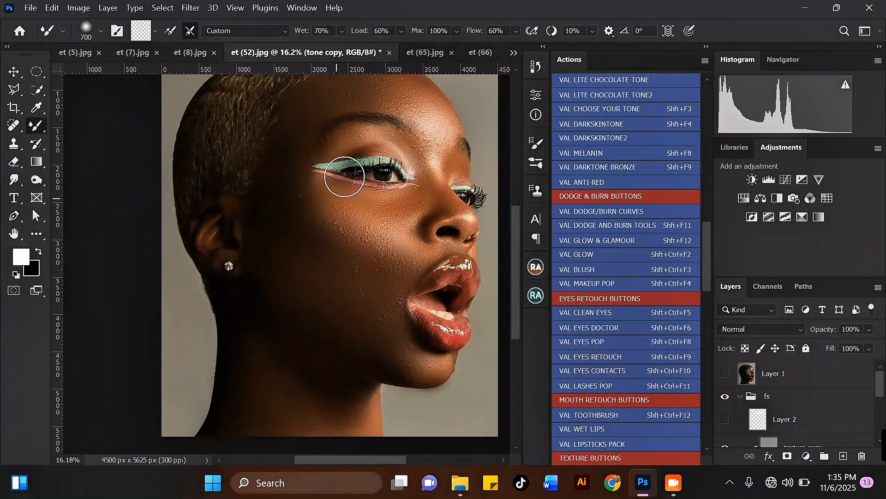
pyautogui.scroll(2, 344, 177)
pyautogui.scroll(-2, 337, 303)
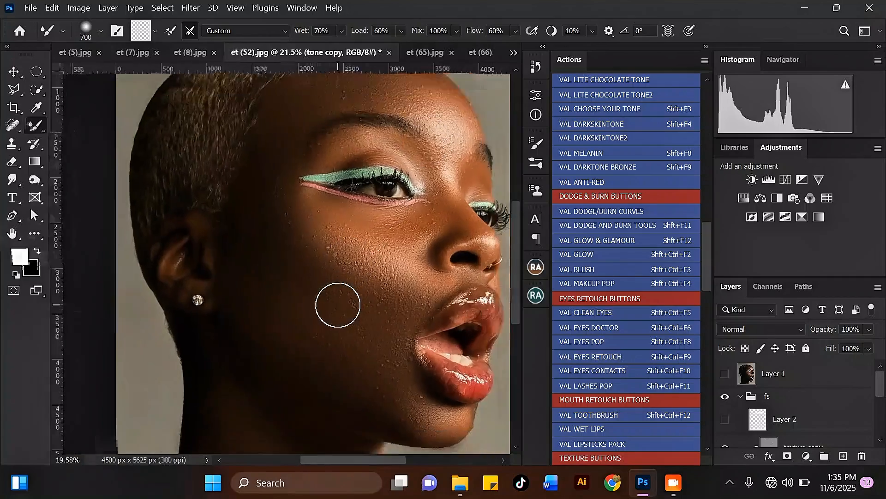
pyautogui.scroll(3, 373, 132)
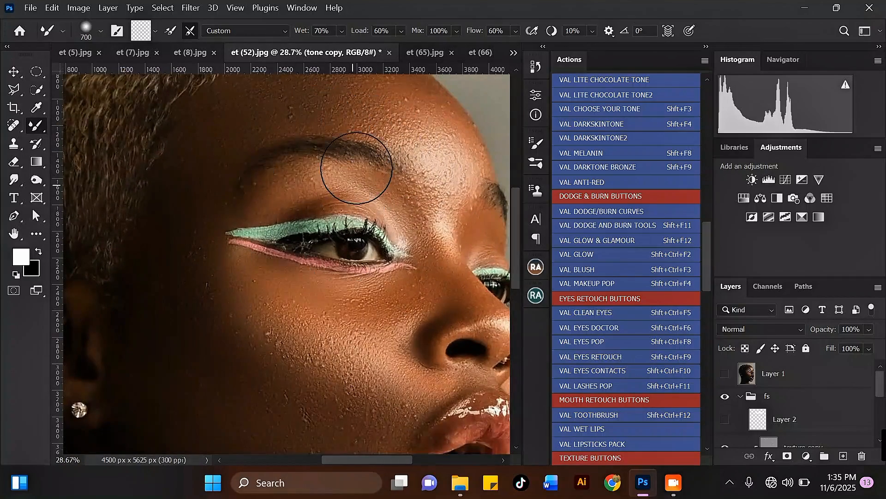
pyautogui.scroll(-2, 300, 297)
pyautogui.scroll(2, 326, 293)
pyautogui.scroll(-3, 348, 309)
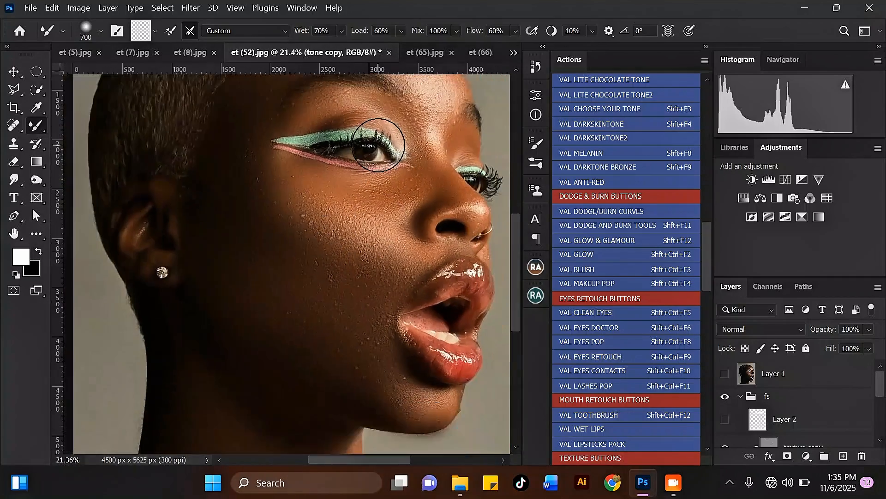
pyautogui.scroll(2, 375, 138)
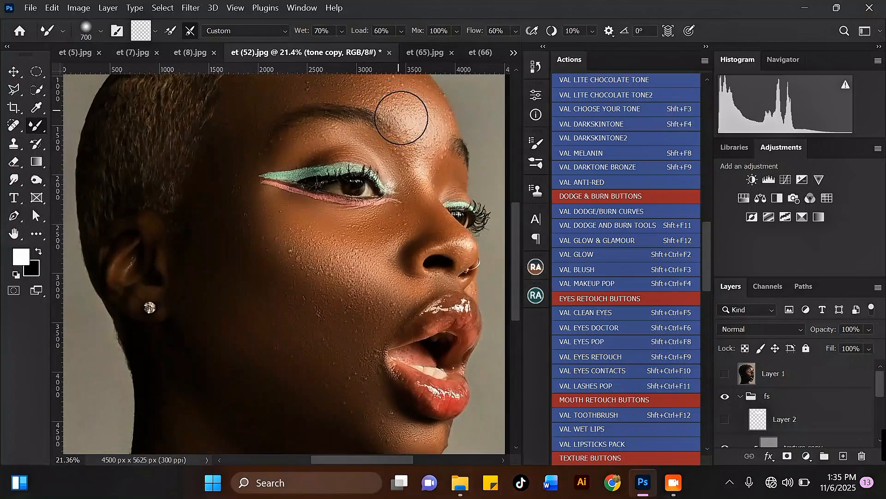
pyautogui.scroll(-2, 402, 115)
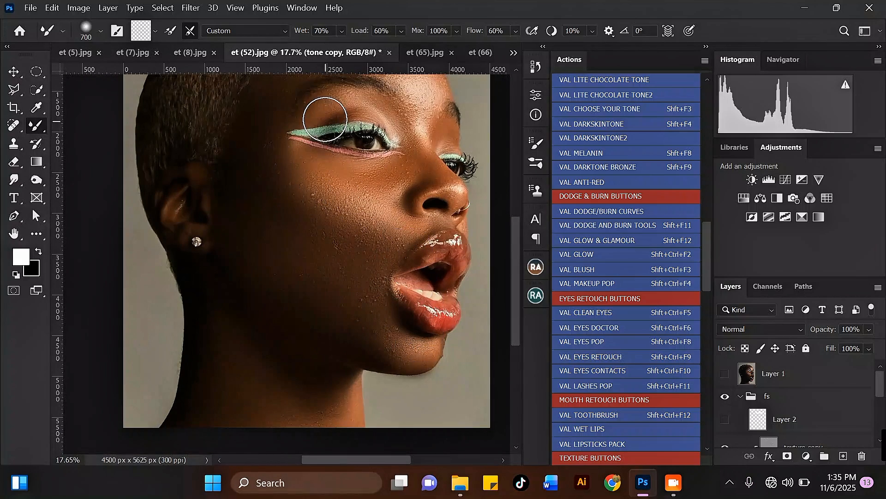
pyautogui.scroll(2, 327, 118)
pyautogui.scroll(-2, 360, 164)
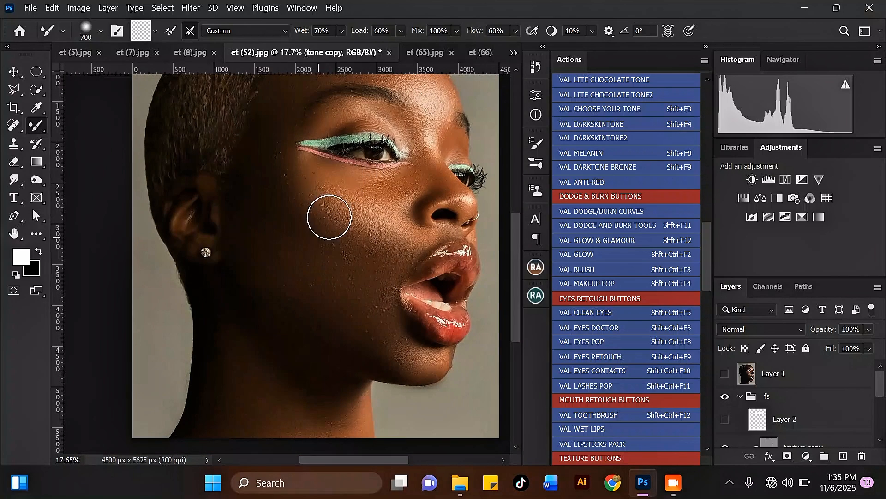
pyautogui.moveTo(519, 279)
pyautogui.mouseDown()
pyautogui.moveTo(519, 253)
pyautogui.moveTo(517, 273)
pyautogui.moveTo(513, 267)
pyautogui.mouseUp()
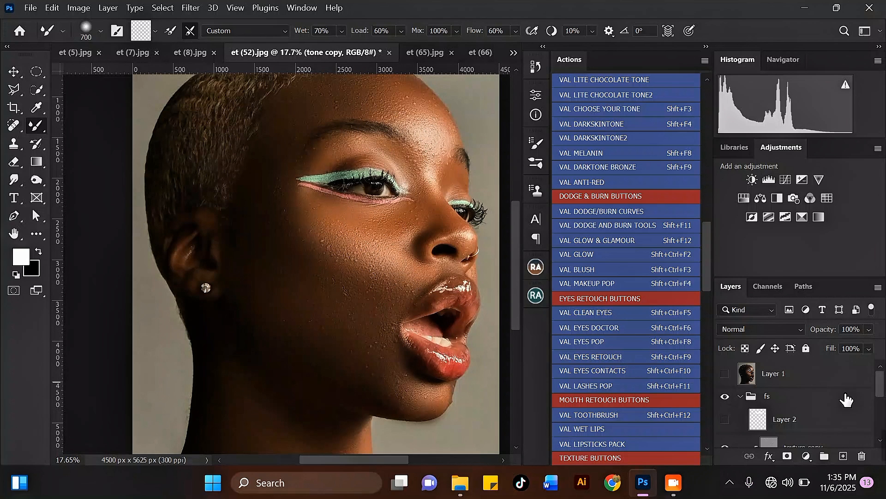
# Select the texture copy layer and set up the Clone Stamp with the Soft Round brush at size 90
pyautogui.moveTo(883, 387); pyautogui.dragTo(883, 399)
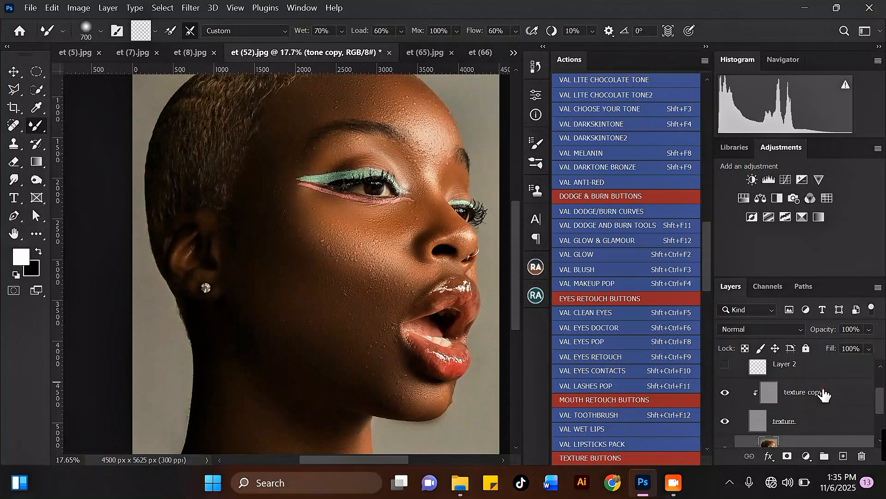
pyautogui.click(813, 400)
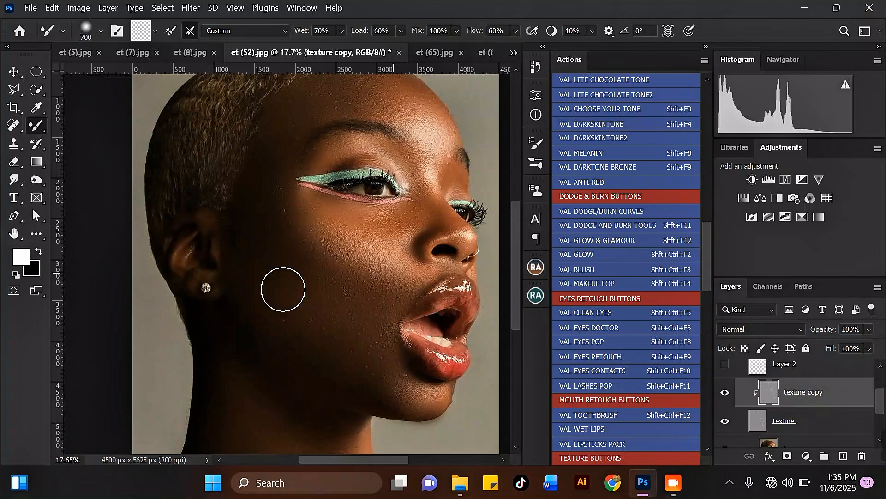
pyautogui.click(14, 145)
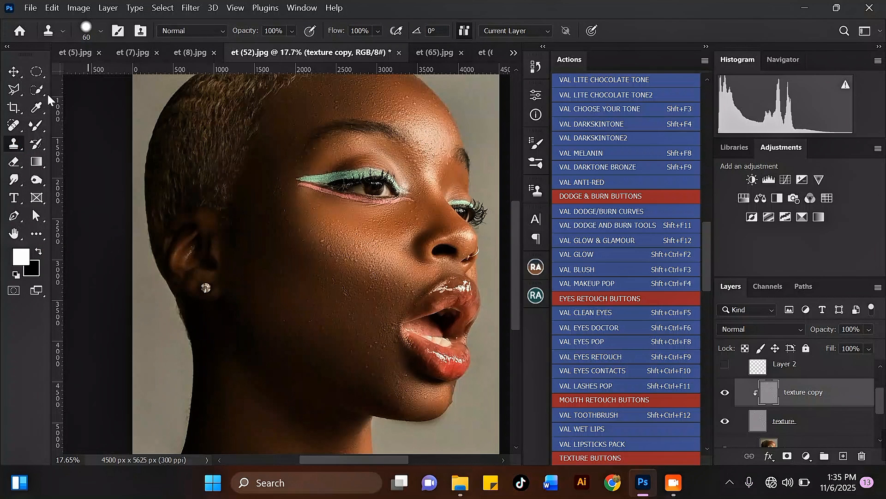
pyautogui.click(94, 32)
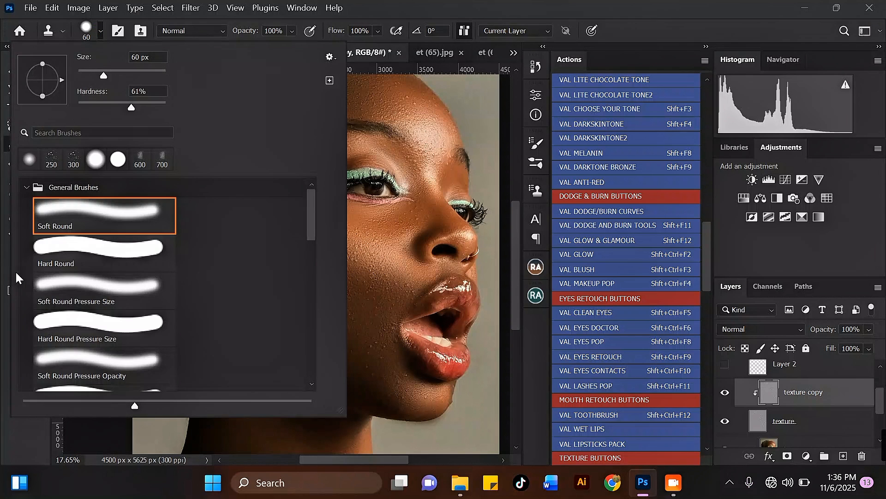
pyautogui.doubleClick(95, 213)
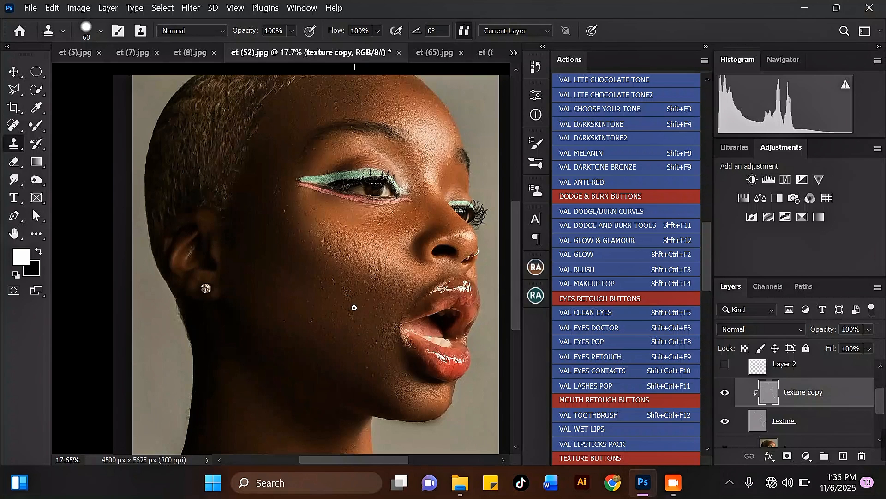
pyautogui.press(']')
# Clone clean skin texture over the bumps on the middle of the cheek just below the highlight
pyautogui.scroll(4, 354, 308)
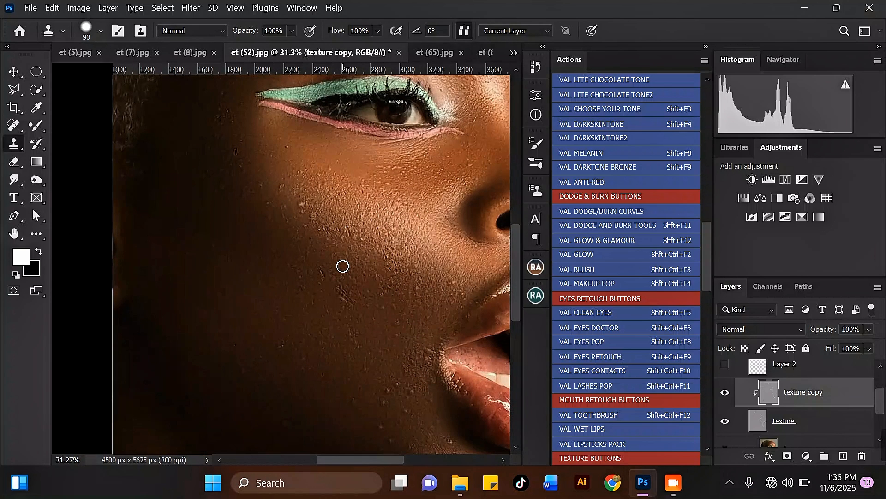
pyautogui.scroll(1, 342, 266)
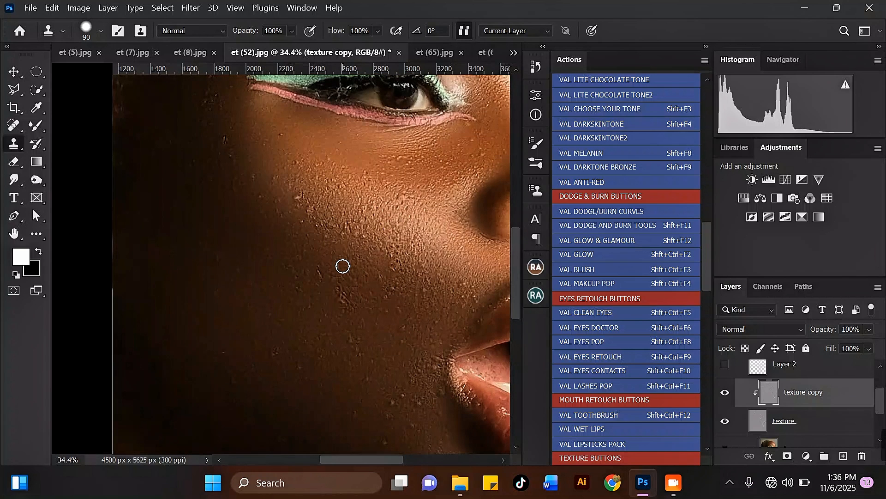
pyautogui.scroll(-2, 307, 171)
pyautogui.scroll(3, 350, 322)
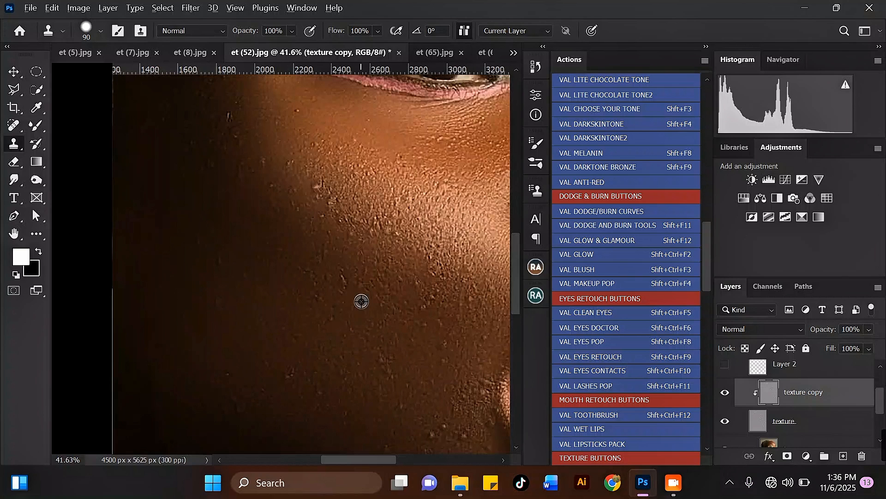
pyautogui.keyDown('alt'); pyautogui.click(362, 302); pyautogui.keyUp('alt')
pyautogui.click(359, 283)
pyautogui.keyDown('alt'); pyautogui.click(359, 324); pyautogui.keyUp('alt')
pyautogui.click(379, 322)
pyautogui.keyDown('alt'); pyautogui.click(348, 299); pyautogui.keyUp('alt')
pyautogui.click(343, 280)
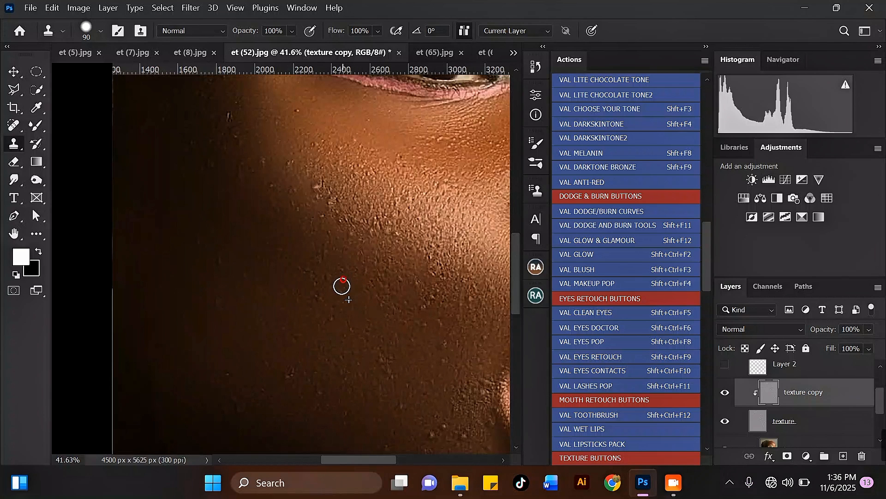
# Clone smooth texture over the bumps where the cheek highlight falls off into the shadow towards the ear
pyautogui.keyDown('alt'); pyautogui.click(295, 283); pyautogui.keyUp('alt')
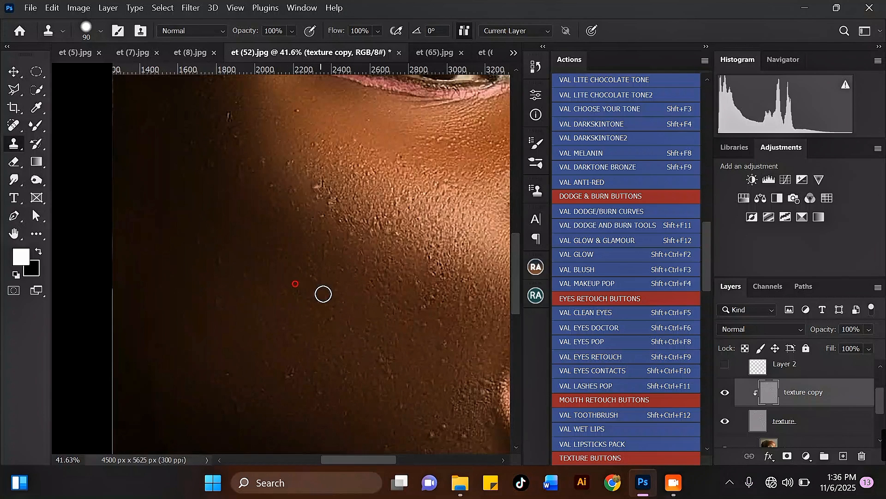
pyautogui.click(311, 274)
pyautogui.keyDown('alt'); pyautogui.click(279, 250); pyautogui.keyUp('alt')
pyautogui.keyDown('alt'); pyautogui.click(312, 247); pyautogui.keyUp('alt')
pyautogui.click(330, 239)
pyautogui.keyDown('alt'); pyautogui.click(297, 269); pyautogui.keyUp('alt')
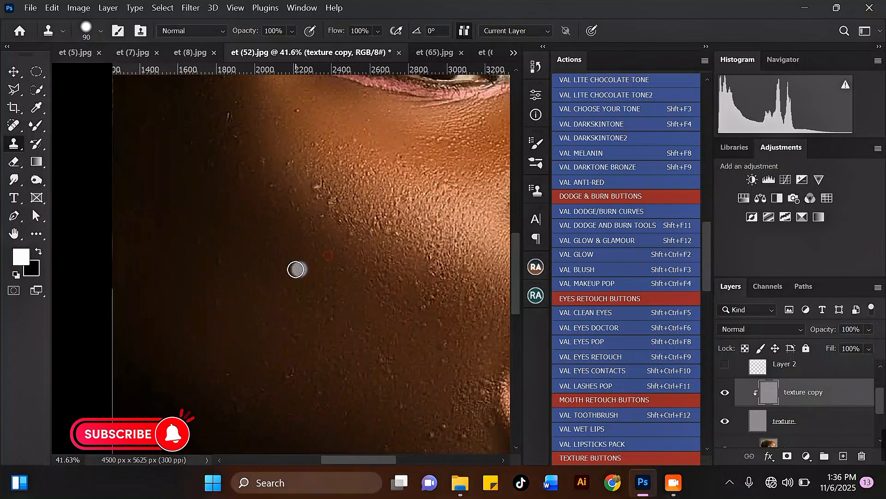
pyautogui.click(291, 283)
# Clean the small spots across the dark outer cheek by cloning nearby clean texture
pyautogui.keyDown('alt'); pyautogui.click(277, 298); pyautogui.keyUp('alt')
pyautogui.click(238, 283)
pyautogui.keyDown('alt'); pyautogui.click(224, 269); pyautogui.keyUp('alt')
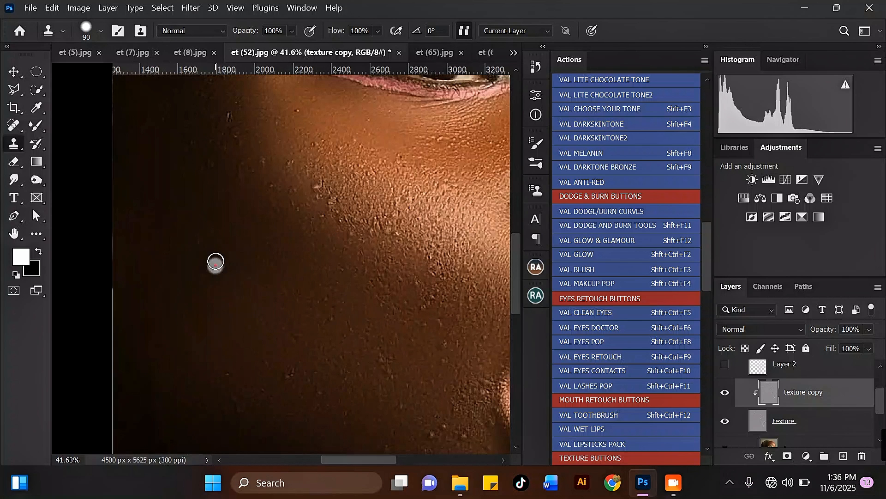
pyautogui.click(195, 241)
pyautogui.keyDown('alt'); pyautogui.click(250, 278); pyautogui.keyUp('alt')
pyautogui.click(260, 309)
pyautogui.keyDown('alt'); pyautogui.click(301, 294); pyautogui.keyUp('alt')
pyautogui.click(325, 299)
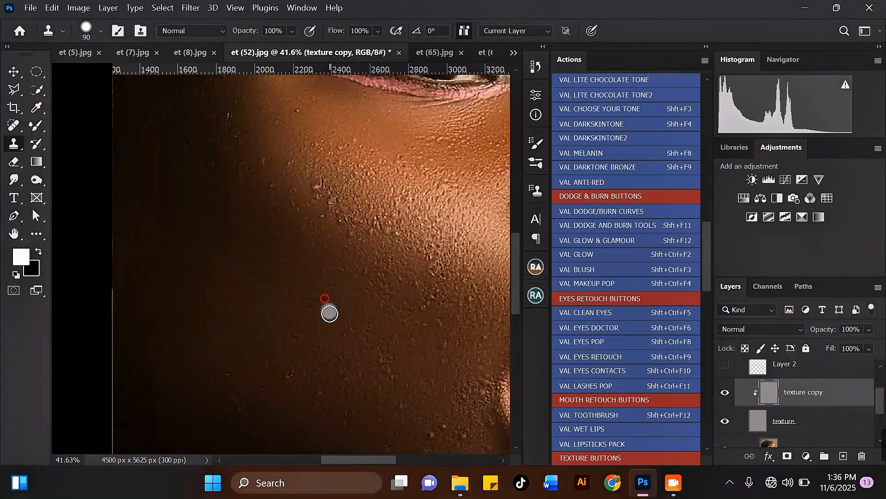
pyautogui.click(295, 332)
# Clone clean texture over the bumps on the mid-cheek, level with the upper lip
pyautogui.scroll(-4, 287, 231)
pyautogui.scroll(4, 348, 316)
pyautogui.keyDown('alt'); pyautogui.click(377, 321); pyautogui.keyUp('alt')
pyautogui.click(354, 319)
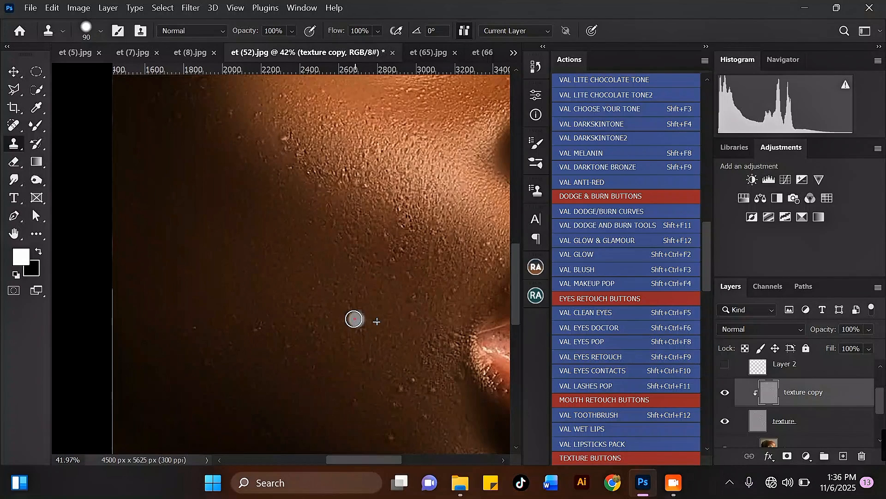
pyautogui.keyDown('alt'); pyautogui.click(356, 301); pyautogui.keyUp('alt')
pyautogui.click(341, 295)
pyautogui.keyDown('alt'); pyautogui.click(334, 283); pyautogui.keyUp('alt')
pyautogui.click(314, 292)
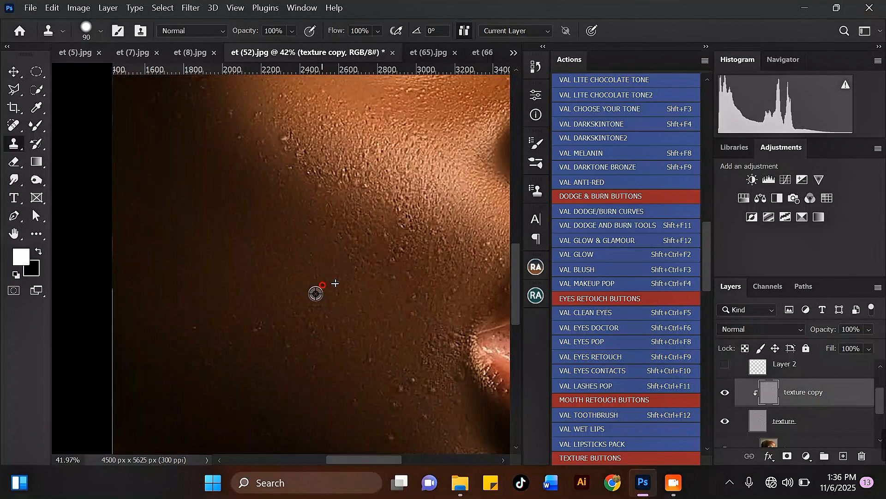
# Remove the spots in the shadowed lower cheek, level with the mouth corner, with the Clone Stamp
pyautogui.keyDown('alt'); pyautogui.click(355, 323); pyautogui.keyUp('alt')
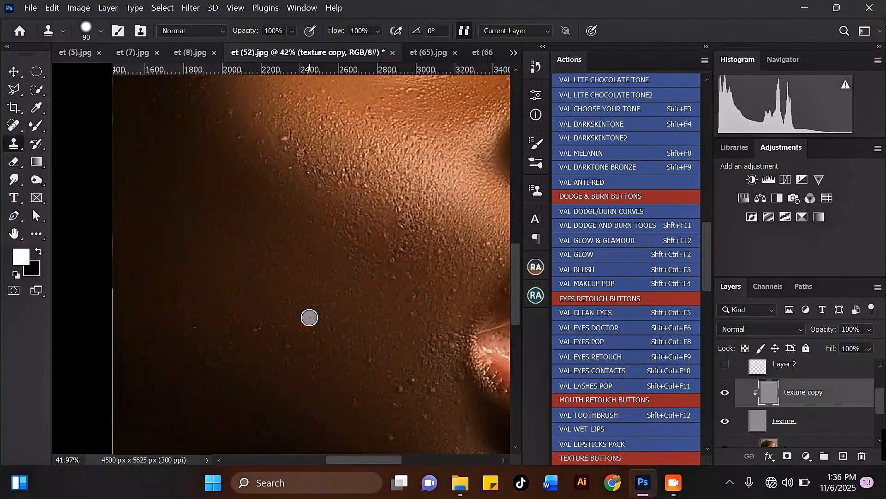
pyautogui.click(291, 312)
pyautogui.keyDown('alt'); pyautogui.click(273, 310); pyautogui.keyUp('alt')
pyautogui.click(289, 339)
pyautogui.keyDown('alt'); pyautogui.click(265, 307); pyautogui.keyUp('alt')
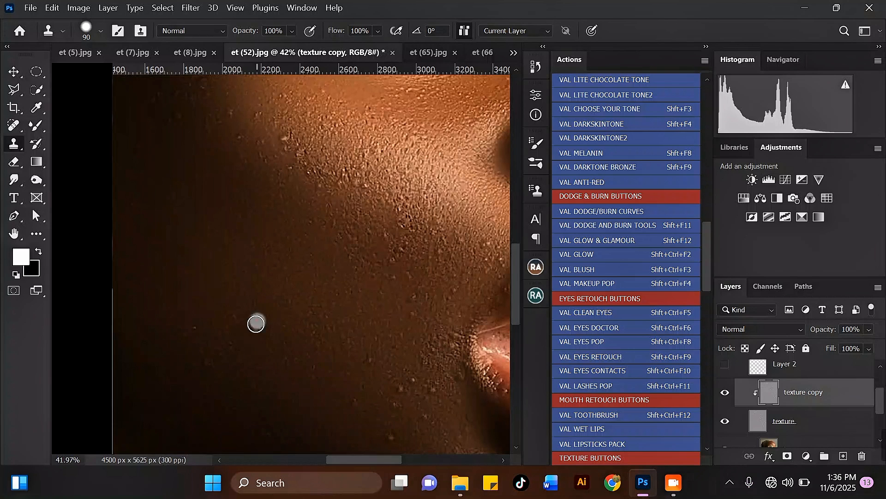
pyautogui.click(257, 331)
pyautogui.click(275, 340)
# Clone over the bumps from beside the mouth corner up to the lower edge of the cheek highlight
pyautogui.keyDown('alt'); pyautogui.click(375, 326); pyautogui.keyUp('alt')
pyautogui.click(407, 316)
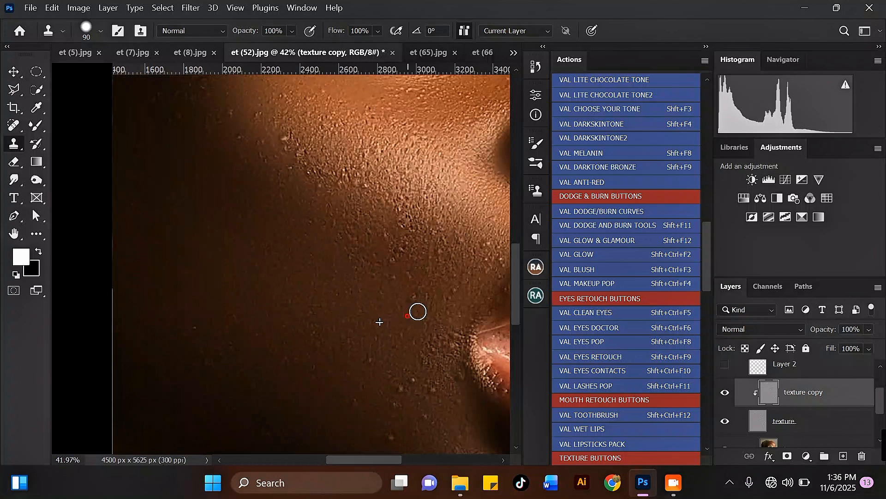
pyautogui.click(410, 278)
pyautogui.click(384, 278)
pyautogui.click(364, 269)
pyautogui.click(358, 255)
pyautogui.click(343, 249)
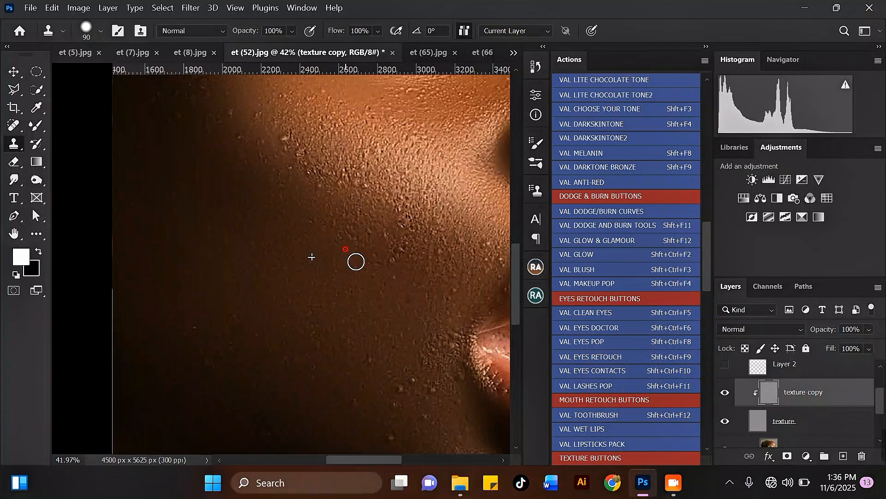
# Resample clean skin and clone over the remaining bumps between the cheek highlight and the mouth corner
pyautogui.keyDown('alt'); pyautogui.click(363, 270); pyautogui.keyUp('alt')
pyautogui.click(338, 238)
pyautogui.click(395, 259)
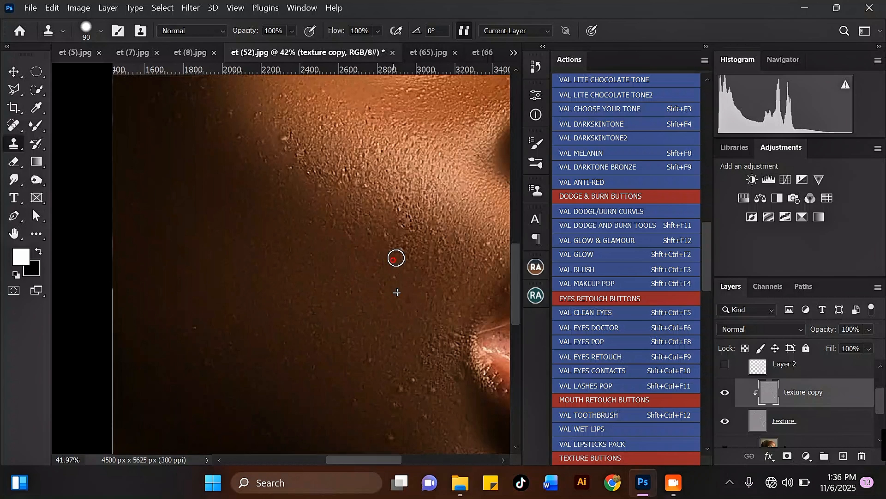
pyautogui.keyDown('alt'); pyautogui.click(416, 303); pyautogui.keyUp('alt')
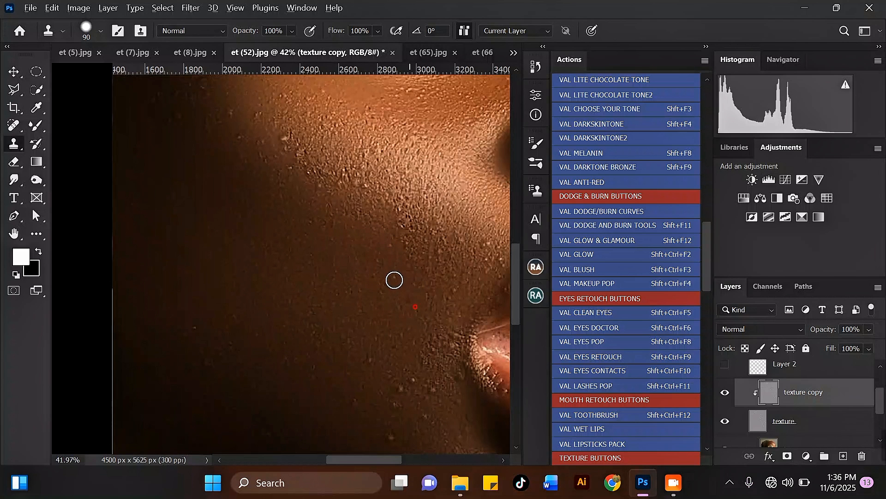
pyautogui.click(395, 278)
pyautogui.click(411, 297)
# Clone clean texture over the spots in the shadowed outer cheek with the Clone Stamp
pyautogui.scroll(-1, 360, 249)
pyautogui.moveTo(246, 306); pyautogui.dragTo(283, 291)
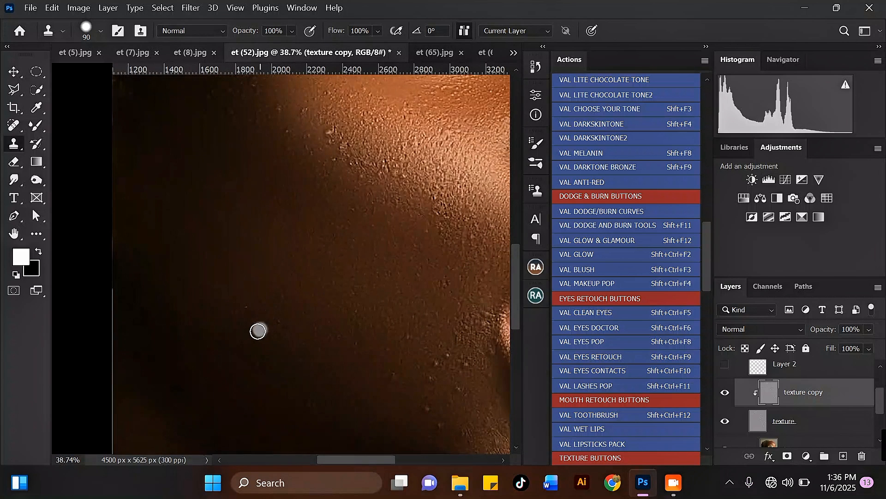
pyautogui.scroll(-5, 268, 275)
pyautogui.scroll(4, 390, 324)
# Sample clean skin below the mouth corner and clone over the bumps on the cheek just beside it
pyautogui.keyDown('alt'); pyautogui.click(387, 342); pyautogui.keyUp('alt')
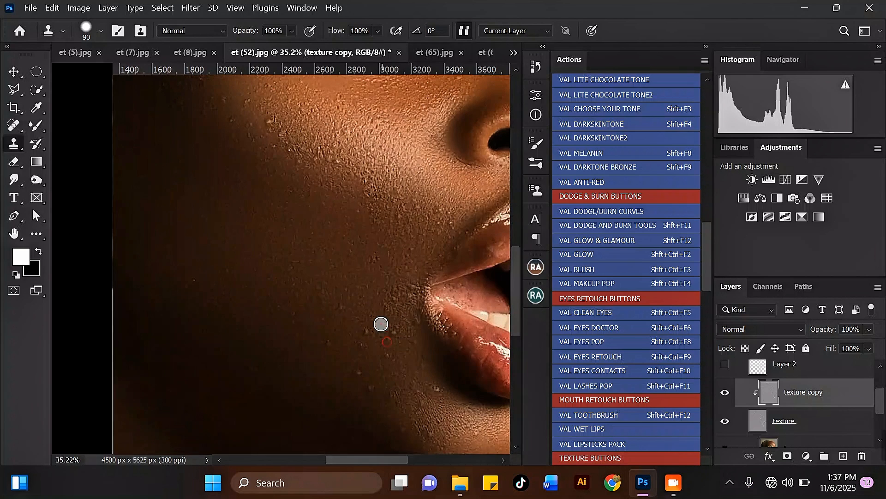
pyautogui.scroll(-3, 357, 321)
pyautogui.scroll(4, 329, 289)
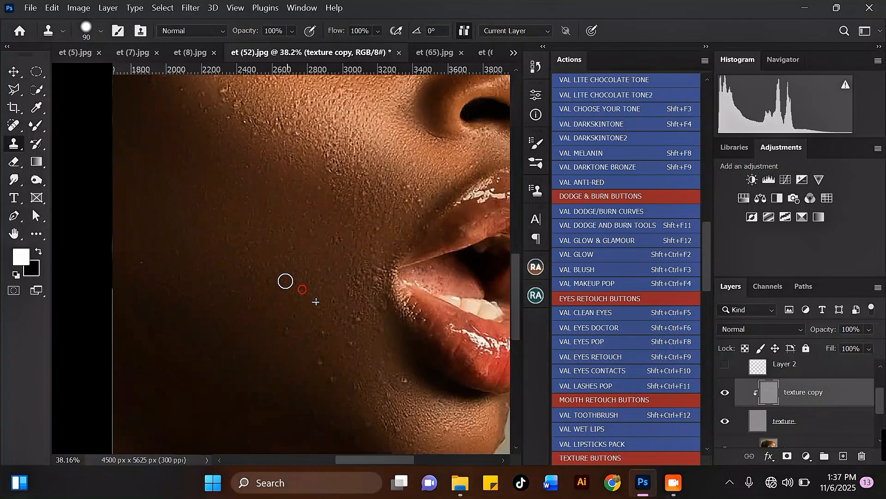
pyautogui.scroll(2, 282, 312)
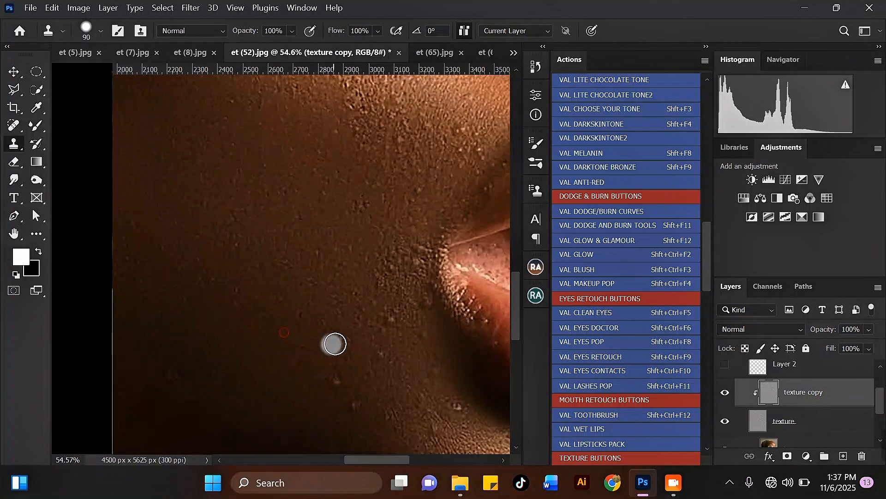
pyautogui.click(381, 353)
pyautogui.click(394, 327)
pyautogui.click(384, 278)
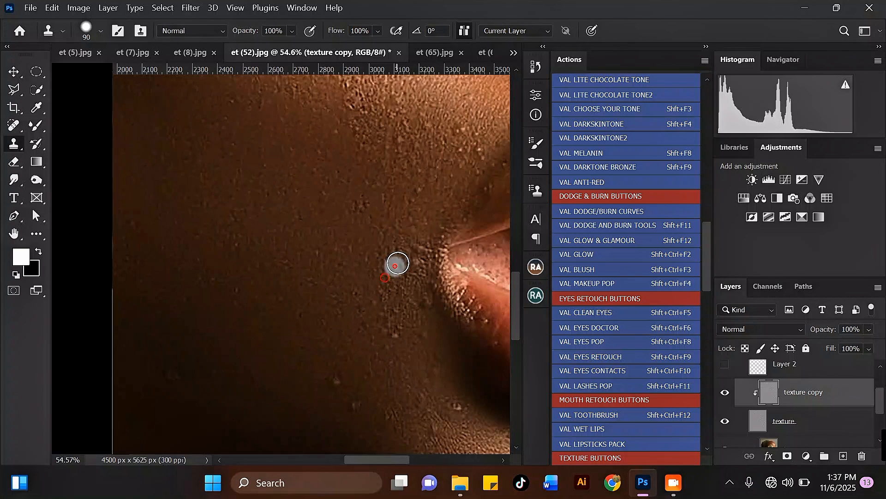
pyautogui.click(417, 249)
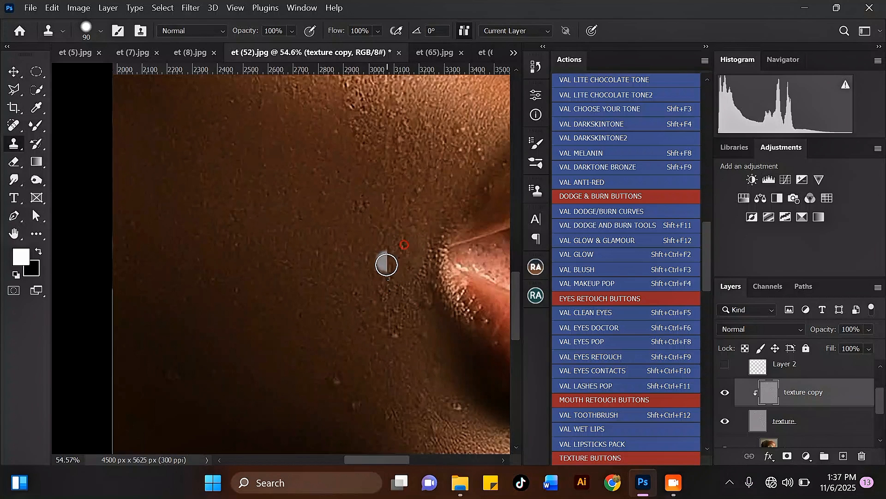
pyautogui.click(393, 275)
# Resample nearby skin and clone away the rough texture right along the edge of the mouth corner
pyautogui.keyDown('alt'); pyautogui.click(377, 264); pyautogui.keyUp('alt')
pyautogui.moveTo(403, 243); pyautogui.dragTo(403, 271)
pyautogui.keyDown('alt'); pyautogui.click(396, 246); pyautogui.keyUp('alt')
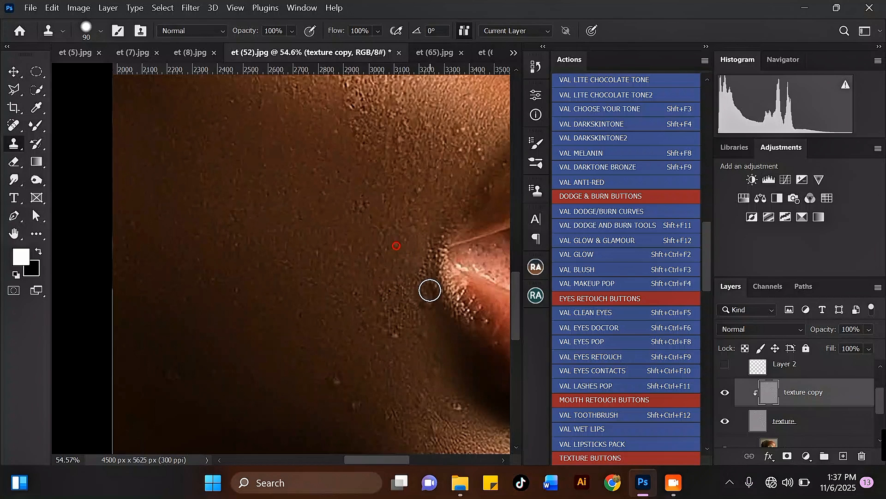
pyautogui.moveTo(426, 302)
pyautogui.mouseDown()
pyautogui.moveTo(426, 259)
pyautogui.moveTo(440, 237)
pyautogui.mouseUp()
pyautogui.keyDown('alt'); pyautogui.click(422, 238); pyautogui.keyUp('alt')
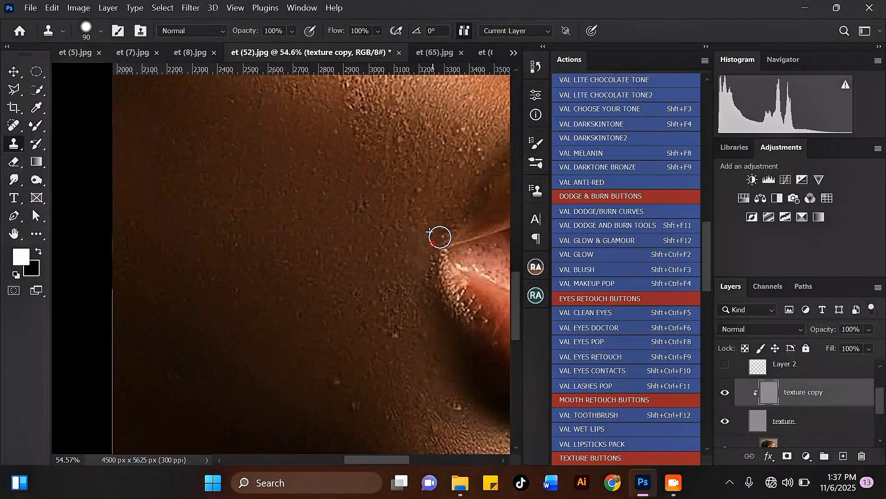
pyautogui.keyDown('alt'); pyautogui.click(438, 262); pyautogui.keyUp('alt')
pyautogui.click(432, 266)
pyautogui.keyDown('alt'); pyautogui.click(429, 306); pyautogui.keyUp('alt')
pyautogui.moveTo(432, 277); pyautogui.dragTo(432, 260)
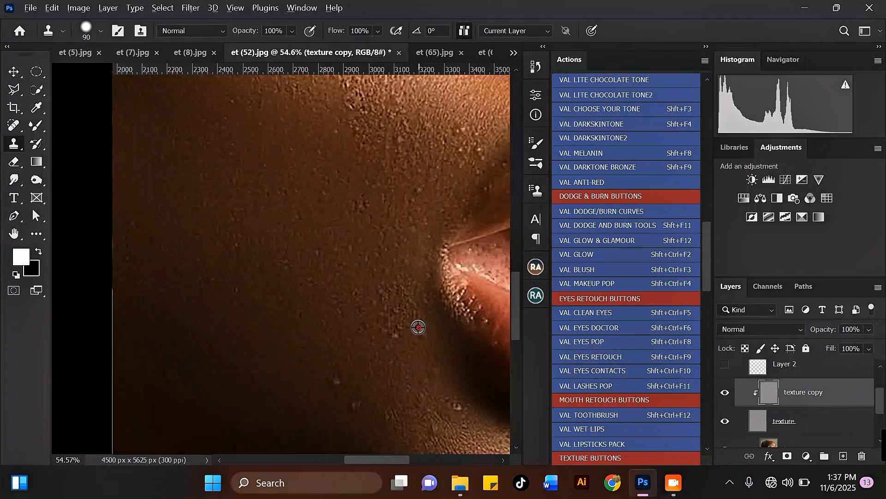
# Clone over the rough patch of bumps diagonally below the mouth corner, resampling clean skin between strokes
pyautogui.keyDown('alt'); pyautogui.click(418, 327); pyautogui.keyUp('alt')
pyautogui.moveTo(411, 305); pyautogui.dragTo(402, 284)
pyautogui.keyDown('alt'); pyautogui.click(389, 293); pyautogui.keyUp('alt')
pyautogui.click(396, 325)
pyautogui.keyDown('alt'); pyautogui.click(421, 336); pyautogui.keyUp('alt')
pyautogui.moveTo(420, 331)
pyautogui.mouseDown()
pyautogui.moveTo(386, 298)
pyautogui.moveTo(386, 310)
pyautogui.moveTo(385, 284)
pyautogui.moveTo(412, 308)
pyautogui.moveTo(391, 273)
pyautogui.mouseUp()
pyautogui.keyDown('alt'); pyautogui.click(360, 288); pyautogui.keyUp('alt')
pyautogui.keyDown('alt'); pyautogui.click(395, 295); pyautogui.keyUp('alt')
pyautogui.moveTo(388, 281); pyautogui.dragTo(400, 265)
pyautogui.keyDown('alt'); pyautogui.click(380, 327); pyautogui.keyUp('alt')
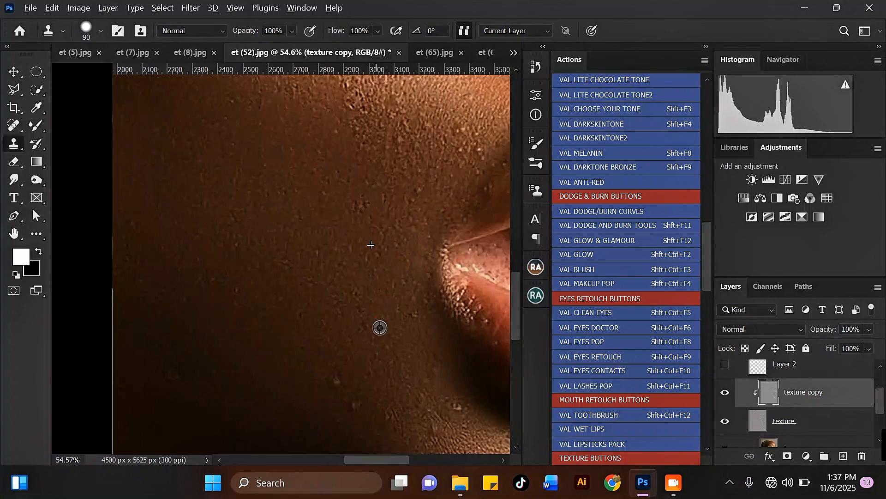
# Remove the raised bumps on the lower cheek, level with the lower lip, with the Clone Stamp
pyautogui.click(383, 348)
pyautogui.click(368, 319)
pyautogui.moveTo(366, 315); pyautogui.dragTo(356, 295)
pyautogui.keyDown('alt'); pyautogui.click(338, 337); pyautogui.keyUp('alt')
pyautogui.moveTo(335, 372)
pyautogui.mouseDown()
pyautogui.moveTo(357, 407)
pyautogui.moveTo(393, 358)
pyautogui.moveTo(353, 387)
pyautogui.moveTo(331, 380)
pyautogui.moveTo(310, 355)
pyautogui.mouseUp()
pyautogui.click(355, 406)
pyautogui.click(370, 375)
pyautogui.keyDown('alt'); pyautogui.click(393, 358); pyautogui.keyUp('alt')
# Clean the remaining small spots across the shadowed mid-cheek, level with the mouth corner
pyautogui.keyDown('alt'); pyautogui.click(309, 308); pyautogui.keyUp('alt')
pyautogui.click(311, 280)
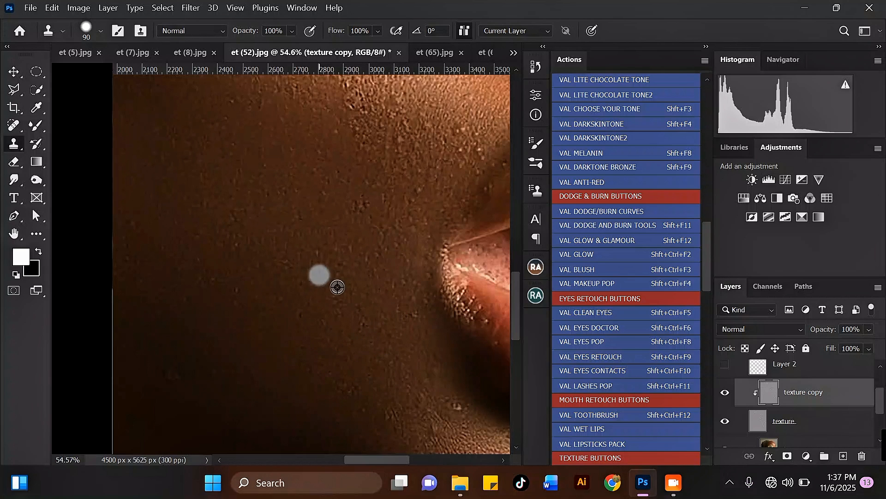
pyautogui.keyDown('alt'); pyautogui.click(337, 287); pyautogui.keyUp('alt')
pyautogui.click(387, 355)
pyautogui.moveTo(375, 323); pyautogui.dragTo(390, 324)
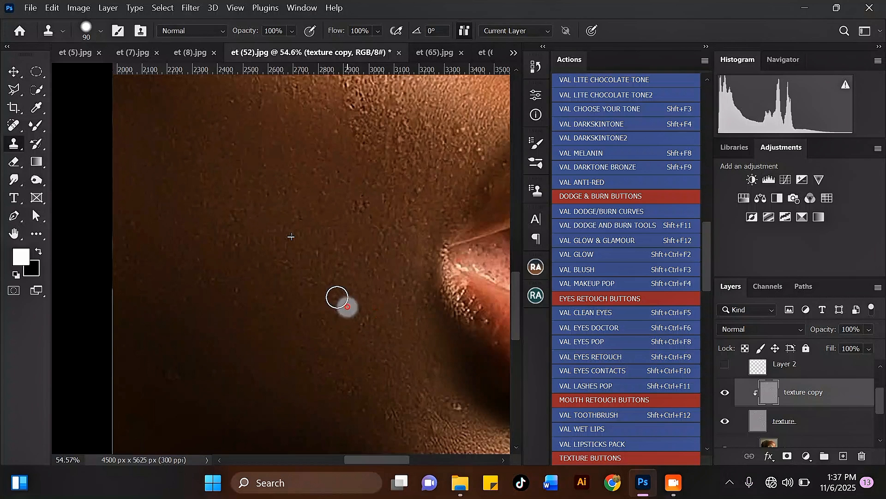
# Clone over the bumps where the lower cheek meets the chin, below the corner of the lower lip
pyautogui.scroll(-2, 337, 277)
pyautogui.scroll(1, 444, 369)
pyautogui.keyDown('alt'); pyautogui.click(433, 372); pyautogui.keyUp('alt')
pyautogui.click(418, 366)
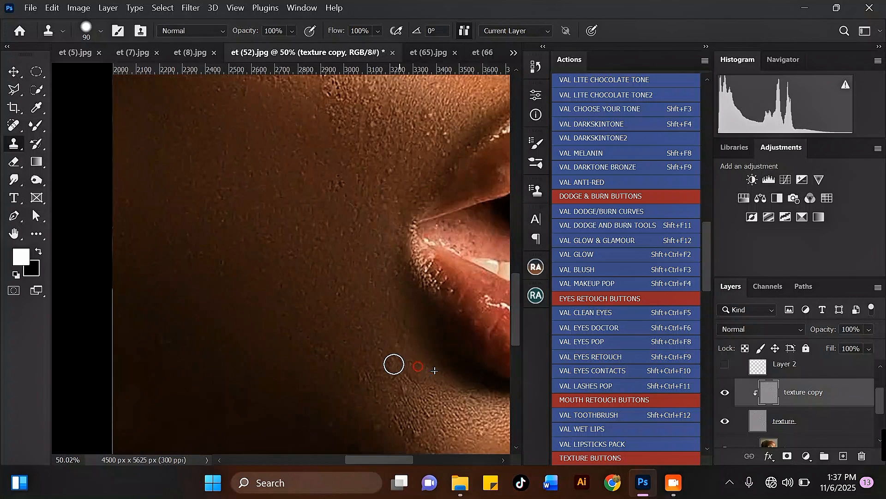
pyautogui.click(326, 354)
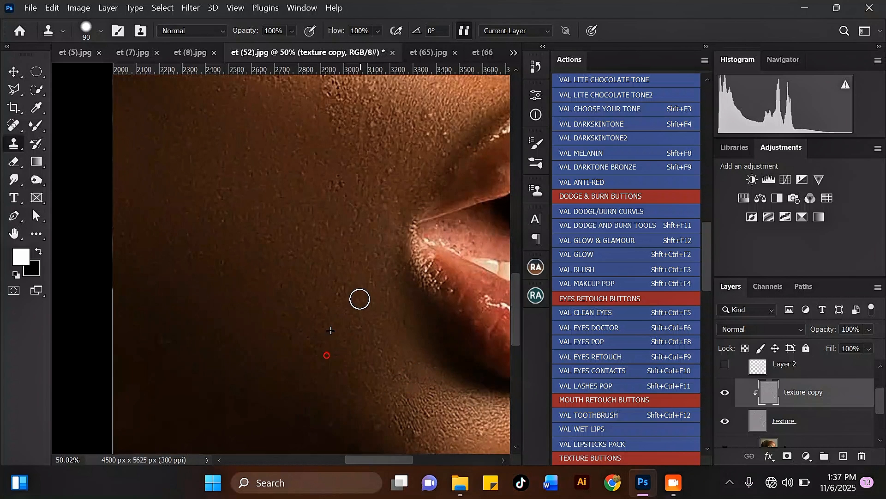
# Clone clean texture over the bumps on the chin and along the jawline below the lower lip
pyautogui.scroll(-3, 365, 296)
pyautogui.scroll(2, 411, 398)
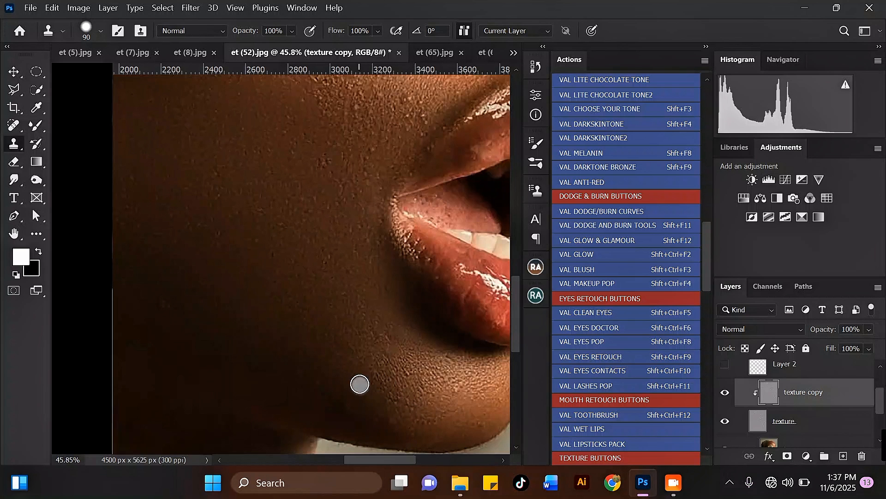
pyautogui.click(410, 373)
pyautogui.moveTo(468, 399); pyautogui.dragTo(465, 392)
pyautogui.keyDown('alt'); pyautogui.click(421, 404); pyautogui.keyUp('alt')
pyautogui.click(393, 420)
pyautogui.keyDown('alt'); pyautogui.click(403, 365); pyautogui.keyUp('alt')
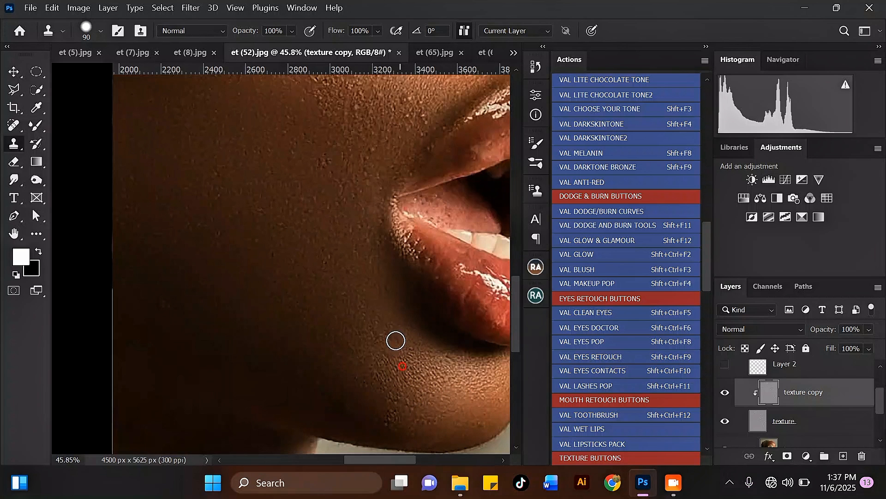
pyautogui.click(396, 337)
pyautogui.keyDown('alt'); pyautogui.click(368, 386); pyautogui.keyUp('alt')
pyautogui.scroll(-3, 226, 297)
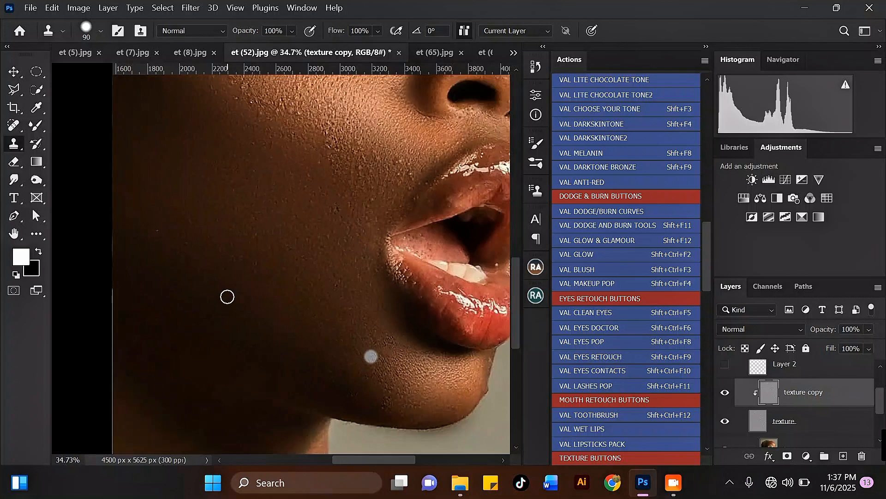
# Remove the spot in the dark outer cheek above the jawline using skin sampled beside it
pyautogui.scroll(2, 216, 302)
pyautogui.keyDown('alt'); pyautogui.click(216, 302); pyautogui.keyUp('alt')
pyautogui.click(206, 315)
pyautogui.scroll(-7, 323, 400)
pyautogui.scroll(5, 345, 215)
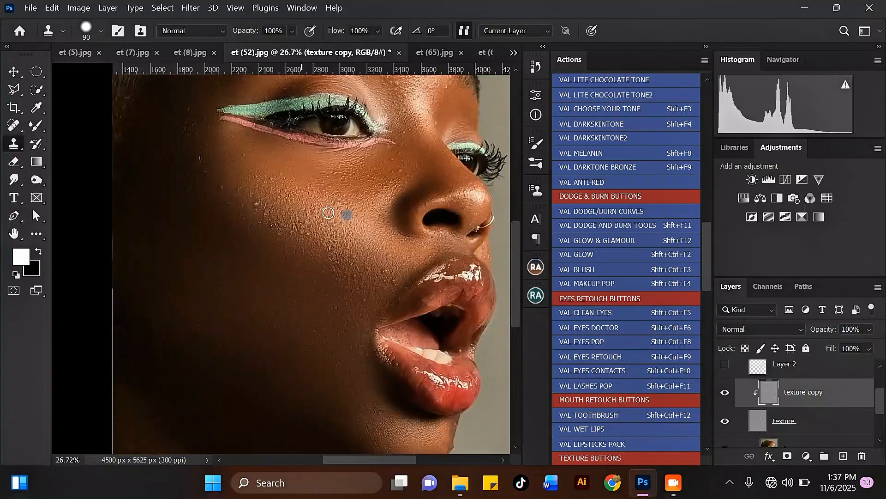
# Clone over the bumps between the cheek highlight and the upper lip, resampling clean skin as needed
pyautogui.scroll(2, 323, 237)
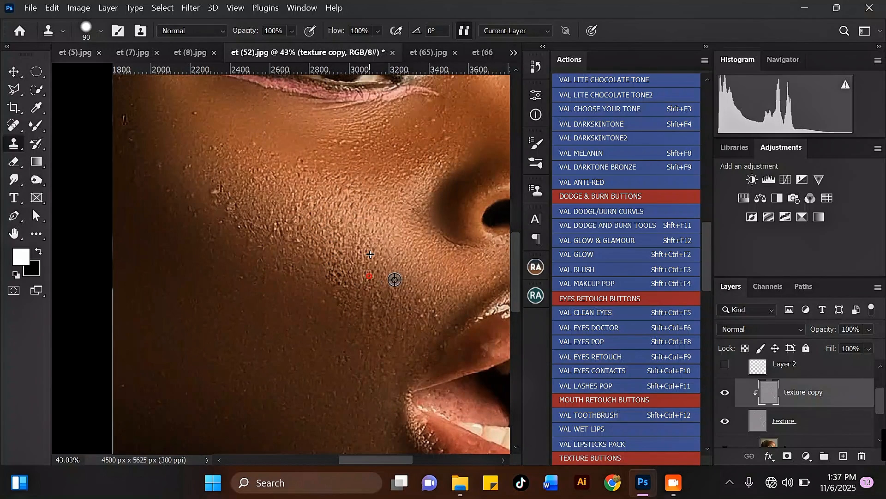
pyautogui.moveTo(382, 300)
pyautogui.mouseDown()
pyautogui.moveTo(427, 299)
pyautogui.moveTo(418, 301)
pyautogui.moveTo(441, 311)
pyautogui.moveTo(437, 322)
pyautogui.moveTo(423, 316)
pyautogui.moveTo(429, 325)
pyautogui.moveTo(415, 307)
pyautogui.moveTo(385, 355)
pyautogui.moveTo(437, 347)
pyautogui.moveTo(370, 278)
pyautogui.mouseUp()
pyautogui.keyDown('alt'); pyautogui.click(427, 301); pyautogui.keyUp('alt')
pyautogui.click(418, 302)
pyautogui.keyDown('alt'); pyautogui.click(437, 319); pyautogui.keyUp('alt')
pyautogui.click(423, 316)
pyautogui.click(385, 355)
pyautogui.click(438, 344)
pyautogui.keyDown('alt'); pyautogui.click(396, 293); pyautogui.keyUp('alt')
pyautogui.scroll(-2, 370, 277)
pyautogui.scroll(2, 246, 207)
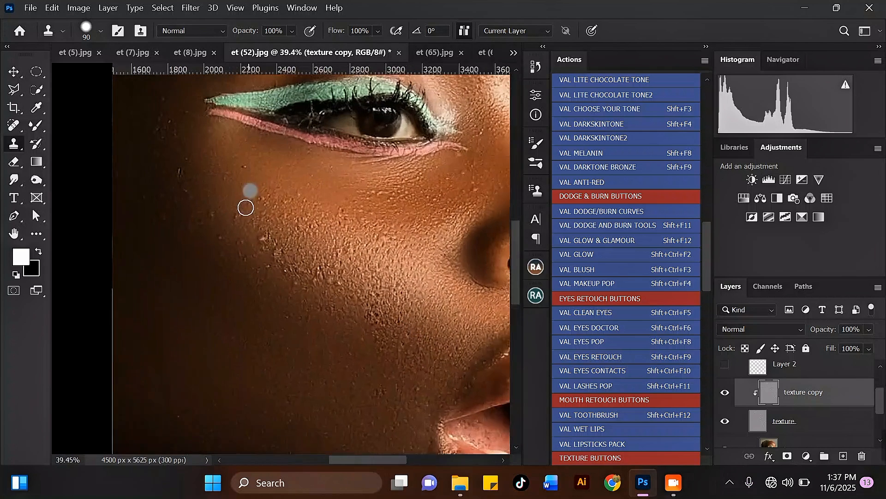
# Clone smooth texture over the large bumps along the cheekbone highlight, from its outer end toward the nose
pyautogui.keyDown('alt'); pyautogui.click(277, 227); pyautogui.keyUp('alt')
pyautogui.moveTo(266, 240)
pyautogui.mouseDown()
pyautogui.moveTo(293, 277)
pyautogui.moveTo(323, 275)
pyautogui.moveTo(344, 291)
pyautogui.moveTo(311, 289)
pyautogui.moveTo(371, 226)
pyautogui.mouseUp()
pyautogui.click(297, 285)
pyautogui.keyDown('alt'); pyautogui.click(360, 252); pyautogui.keyUp('alt')
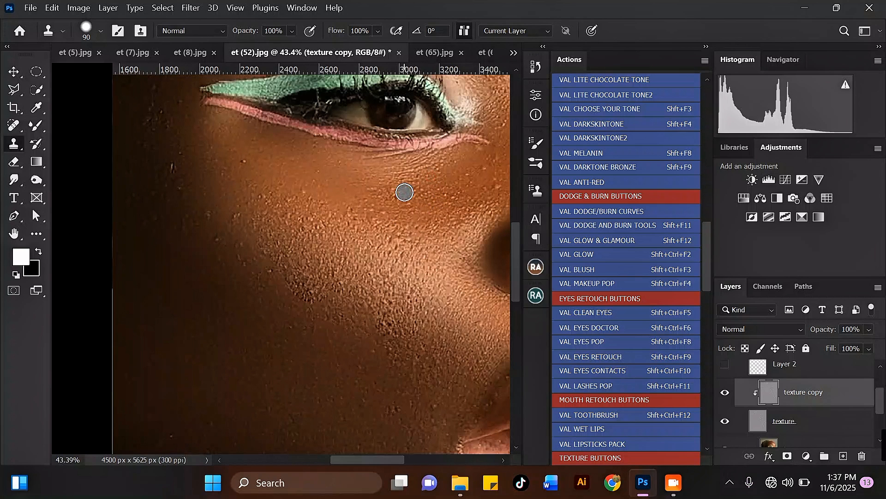
pyautogui.moveTo(396, 192)
pyautogui.mouseDown()
pyautogui.moveTo(378, 190)
pyautogui.moveTo(400, 213)
pyautogui.moveTo(368, 207)
pyautogui.moveTo(353, 216)
pyautogui.moveTo(390, 274)
pyautogui.moveTo(387, 327)
pyautogui.mouseUp()
pyautogui.scroll(-2, 304, 225)
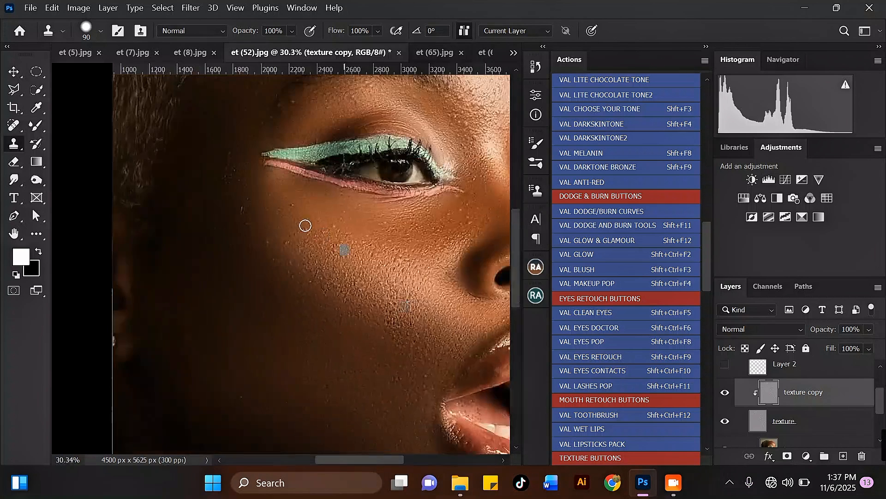
# Remove the spots at the outer edge of the cheekbone highlight and on the skin under the eye
pyautogui.keyDown('alt'); pyautogui.click(286, 251); pyautogui.keyUp('alt')
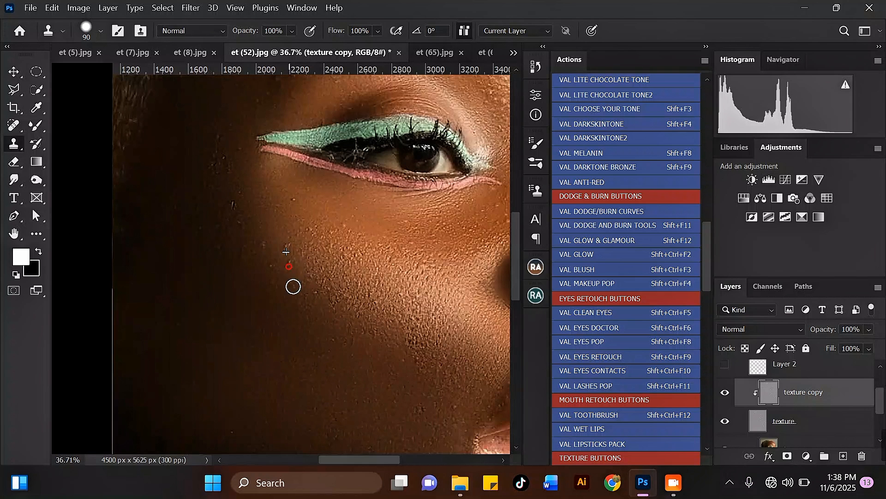
pyautogui.scroll(-1, 253, 221)
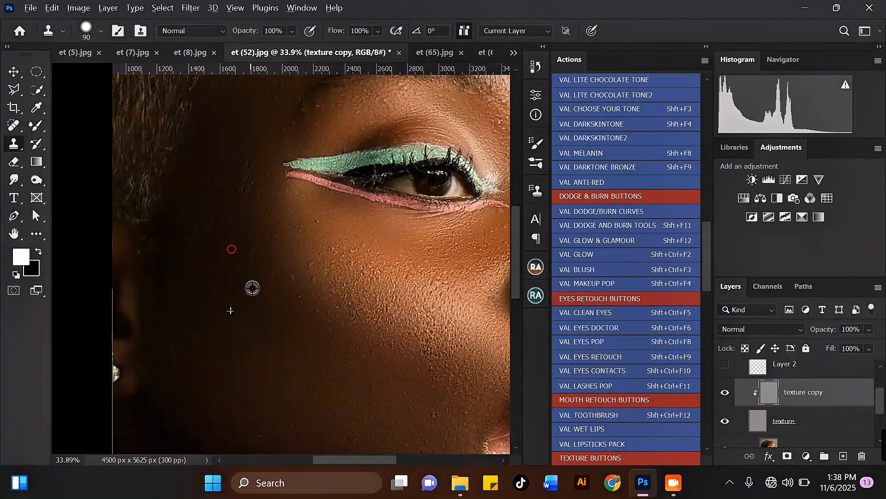
pyautogui.keyDown('alt'); pyautogui.click(288, 270); pyautogui.keyUp('alt')
pyautogui.click(320, 216)
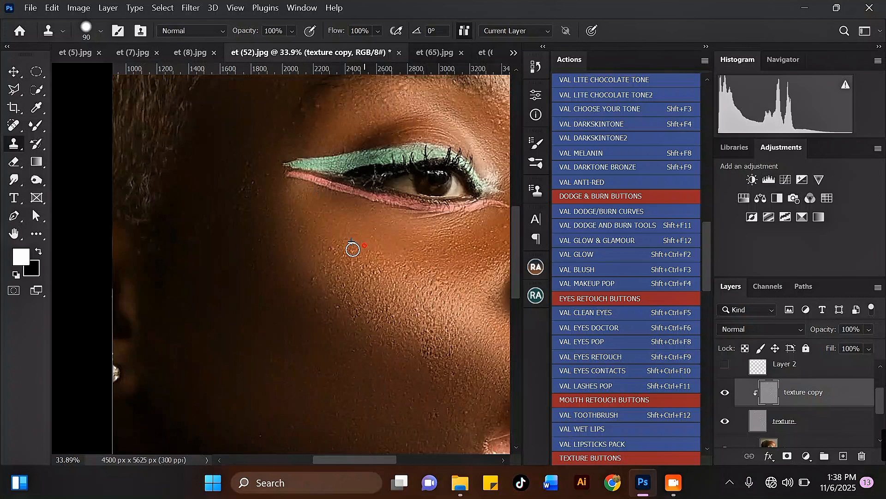
pyautogui.keyDown('alt'); pyautogui.click(360, 261); pyautogui.keyUp('alt')
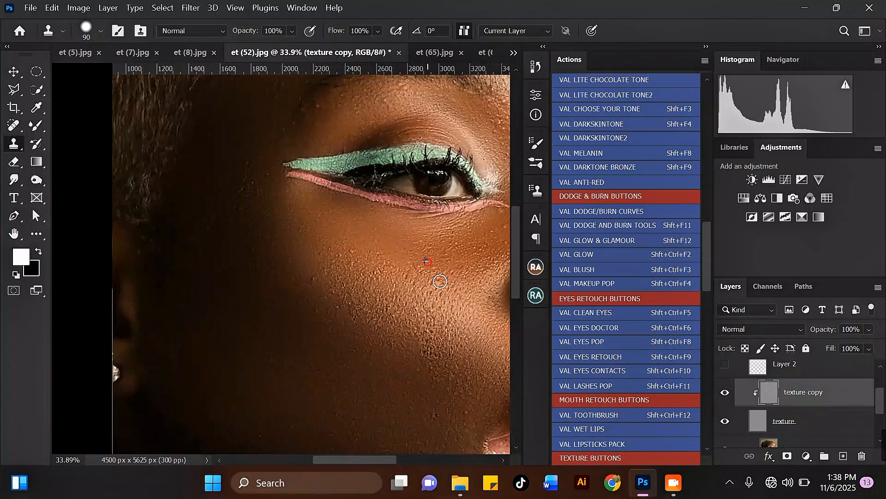
pyautogui.click(447, 247)
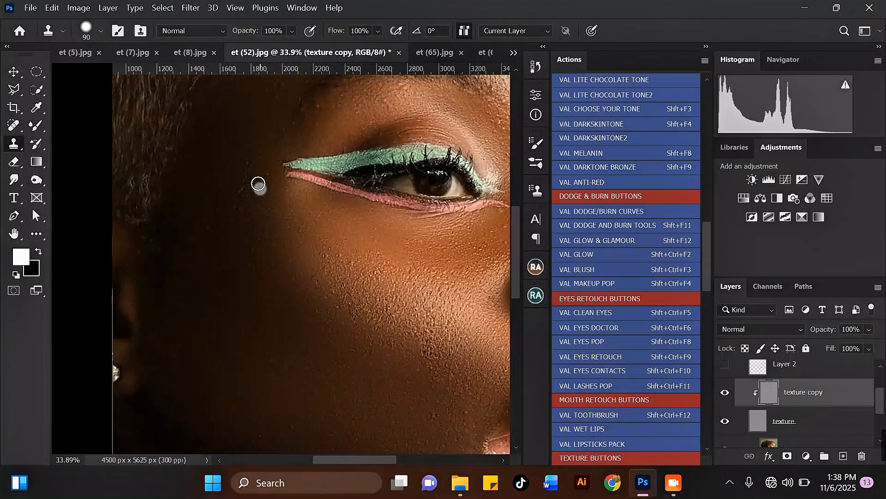
# Clone over the dark spots on the temple beside the outer tip of the eyeliner
pyautogui.click(233, 224)
pyautogui.keyDown('alt'); pyautogui.click(248, 196); pyautogui.keyUp('alt')
pyautogui.click(255, 165)
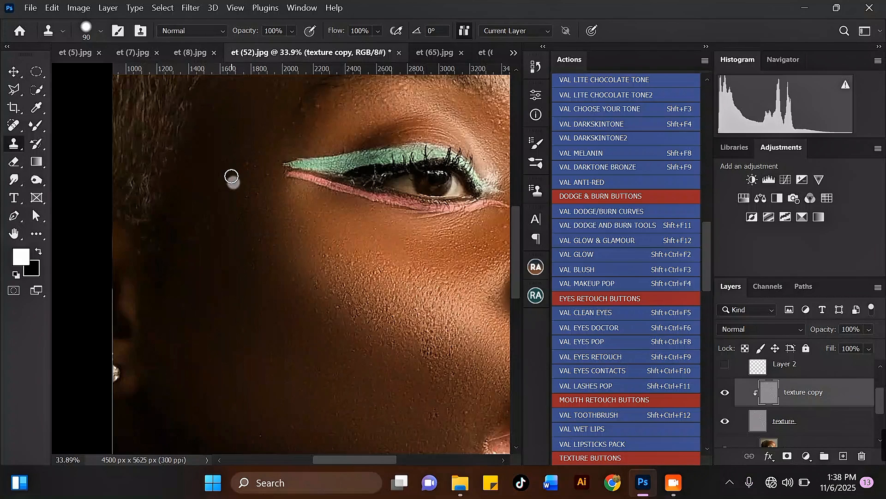
pyautogui.click(250, 142)
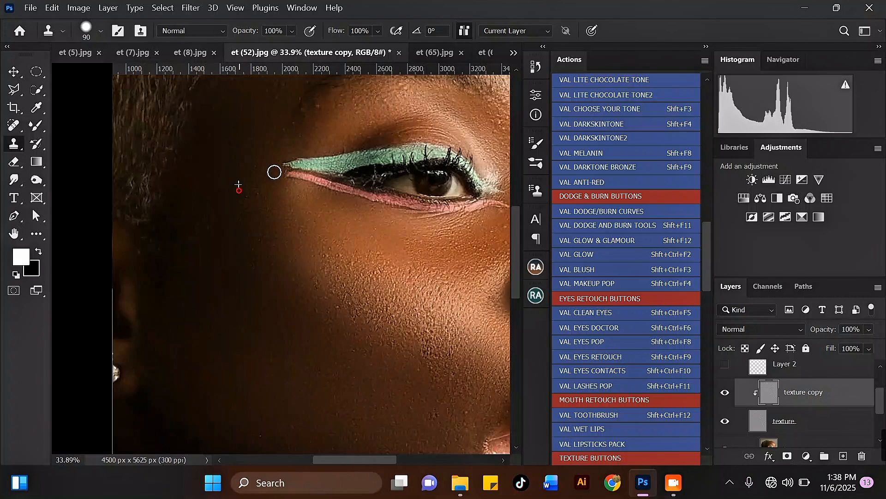
# Clone over the bumps below the inner eye corner, toward the side of the nose
pyautogui.scroll(-5, 207, 199)
pyautogui.scroll(6, 362, 159)
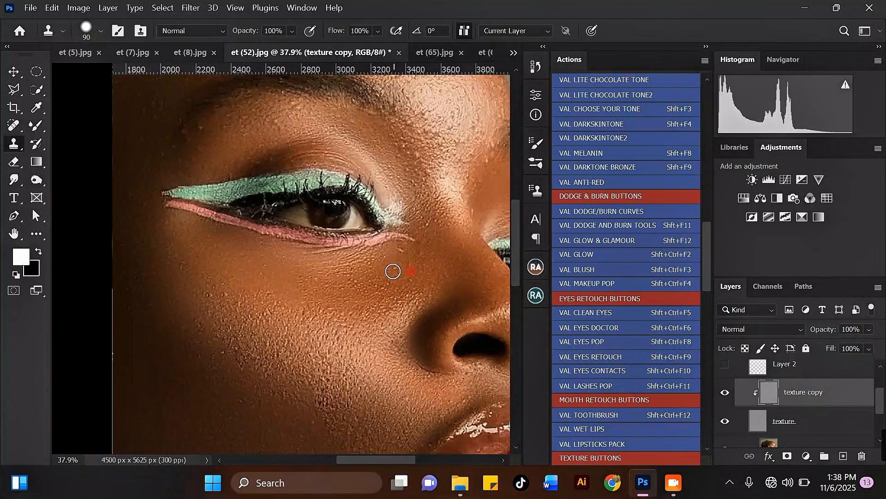
pyautogui.click(431, 265)
pyautogui.scroll(-3, 369, 277)
pyautogui.scroll(3, 377, 215)
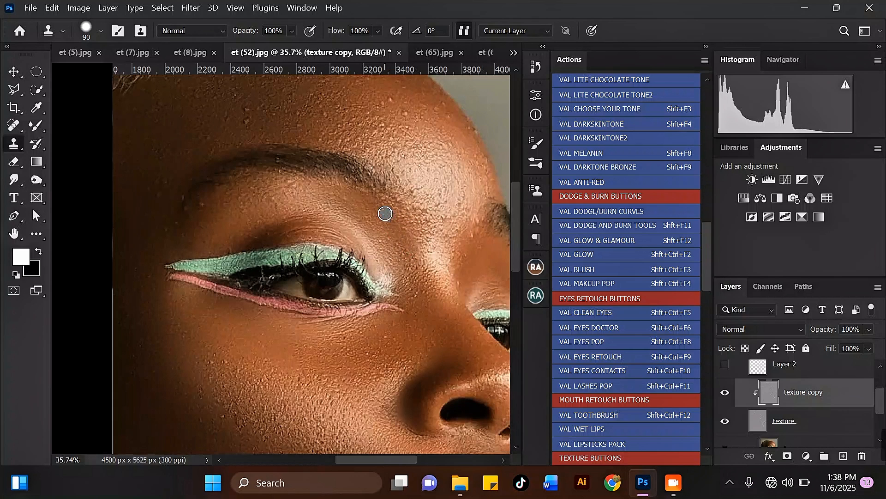
# Clone clean texture over the spots between the brow tail and the eyeliner, and on the temple beside the brow
pyautogui.scroll(-3, 403, 253)
pyautogui.scroll(3, 263, 227)
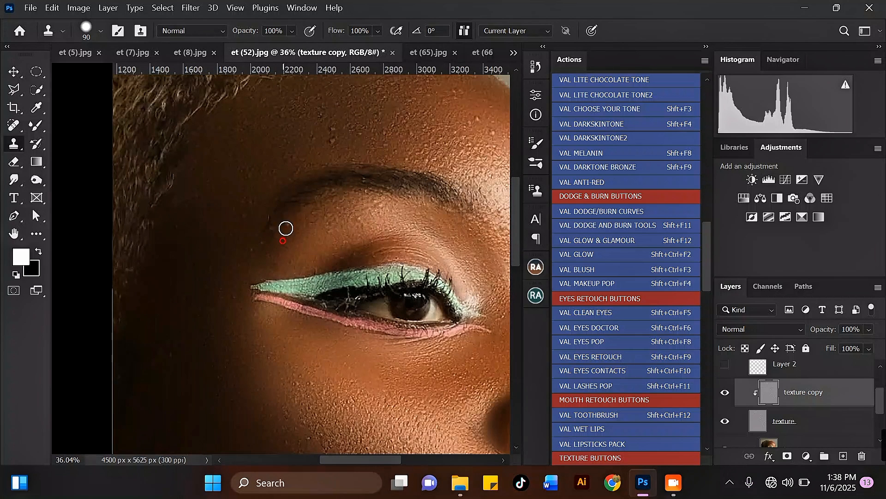
pyautogui.keyDown('alt'); pyautogui.click(358, 225); pyautogui.keyUp('alt')
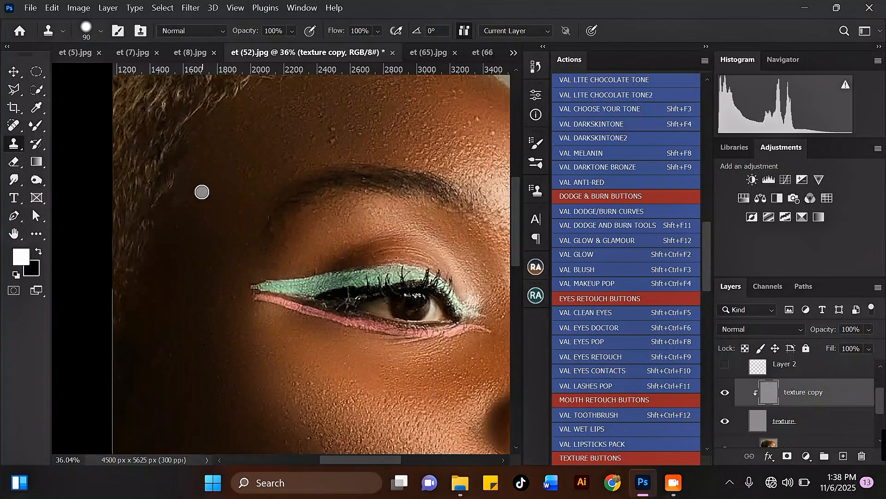
pyautogui.keyDown('alt'); pyautogui.click(238, 191); pyautogui.keyUp('alt')
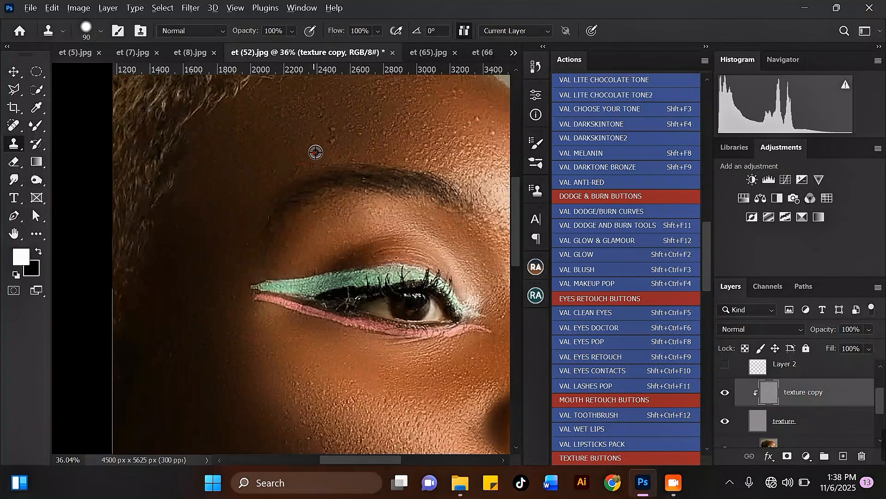
# Clone smooth texture over the bumps on the mid-forehead above the eyebrow
pyautogui.keyDown('alt'); pyautogui.click(352, 133); pyautogui.keyUp('alt')
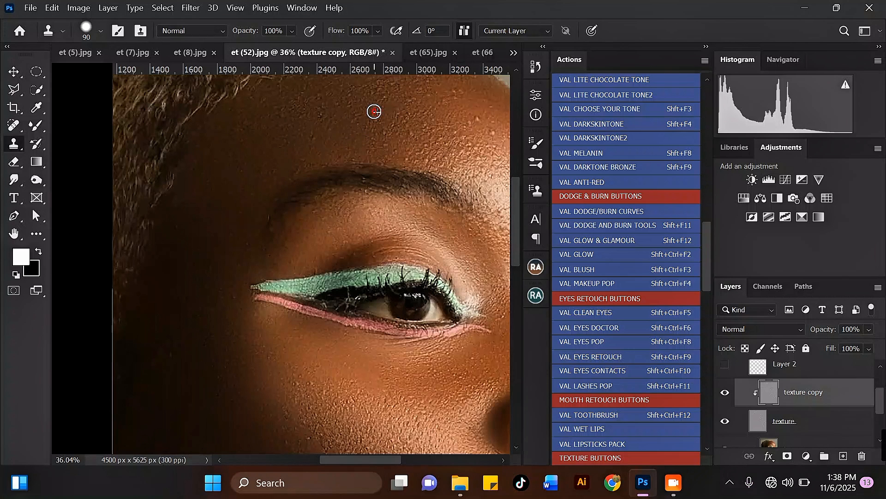
pyautogui.moveTo(374, 112)
pyautogui.mouseDown()
pyautogui.moveTo(400, 116)
pyautogui.moveTo(387, 133)
pyautogui.moveTo(412, 125)
pyautogui.moveTo(416, 136)
pyautogui.moveTo(431, 125)
pyautogui.moveTo(412, 105)
pyautogui.moveTo(382, 142)
pyautogui.moveTo(404, 132)
pyautogui.mouseUp()
pyautogui.keyDown('alt'); pyautogui.click(440, 113); pyautogui.keyUp('alt')
pyautogui.click(457, 91)
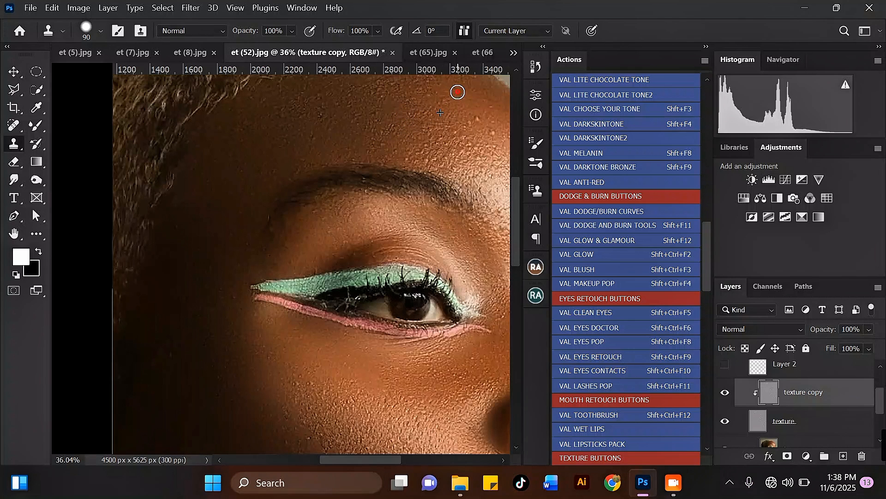
pyautogui.click(434, 95)
# Remove the bright bumps on the forehead above the inner half of the eyebrow, down toward the brow
pyautogui.keyDown('alt'); pyautogui.click(484, 120); pyautogui.keyUp('alt')
pyautogui.click(465, 125)
pyautogui.click(459, 137)
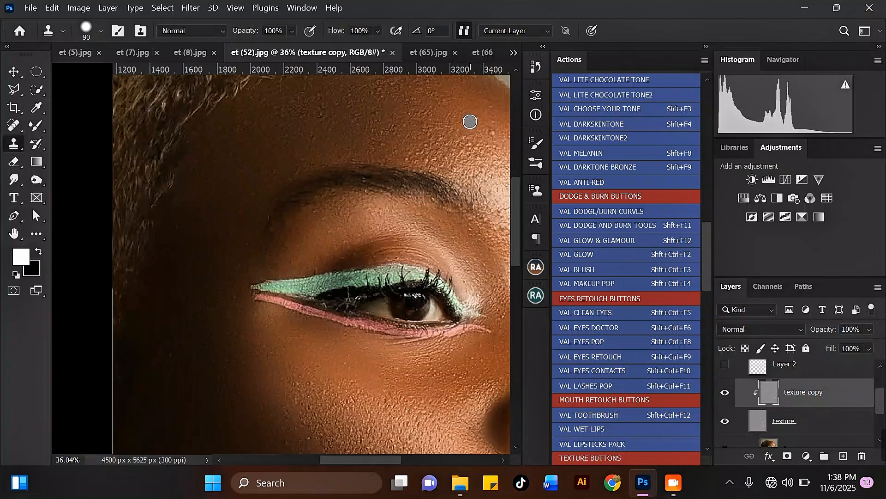
pyautogui.keyDown('alt'); pyautogui.click(489, 106); pyautogui.keyUp('alt')
pyautogui.click(481, 118)
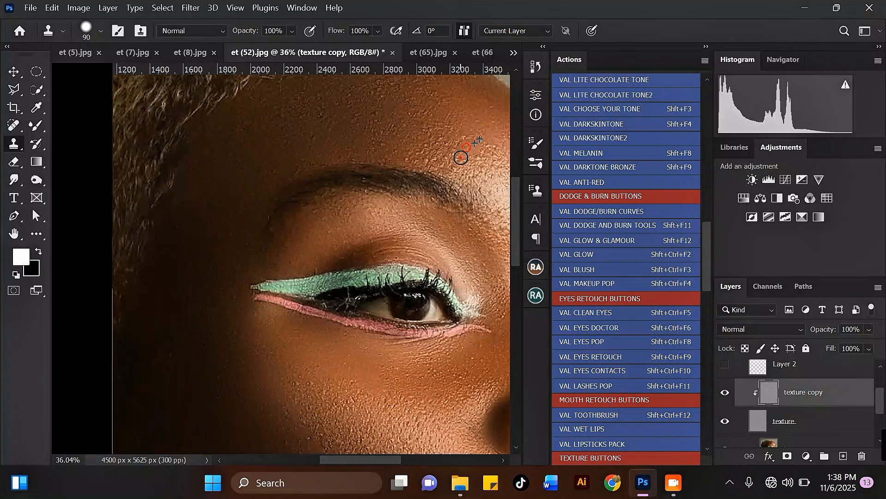
pyautogui.click(443, 161)
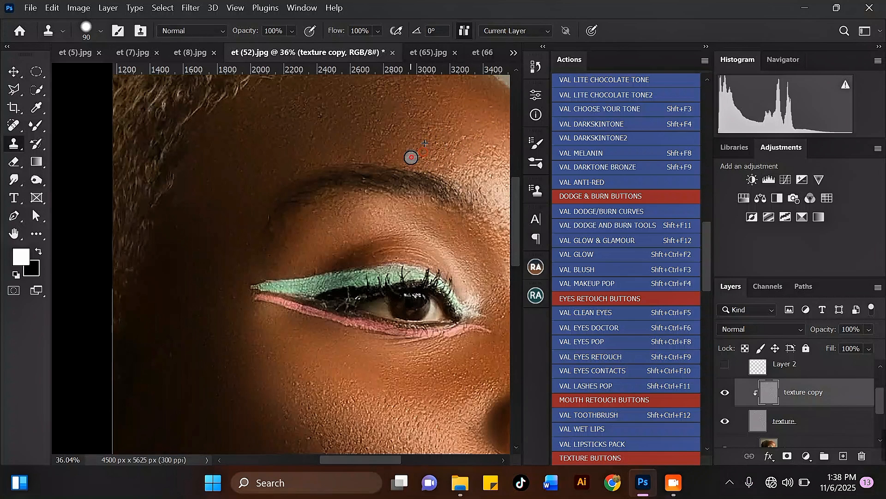
# Clone over the remaining bumps on the upper forehead below the hairline
pyautogui.scroll(-3, 433, 165)
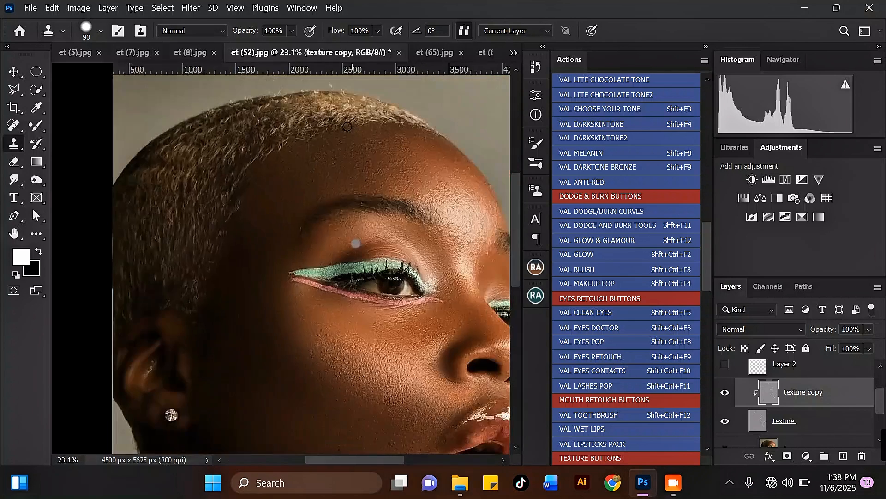
pyautogui.scroll(3, 352, 142)
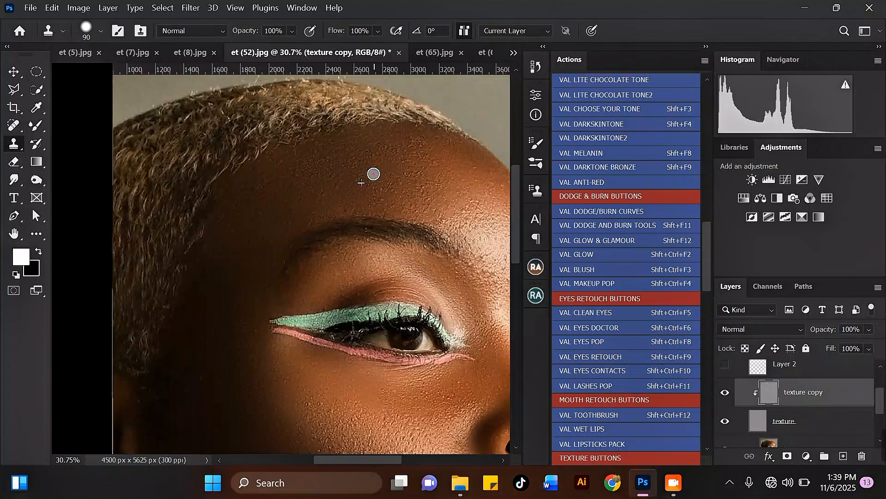
pyautogui.click(355, 176)
pyautogui.click(318, 167)
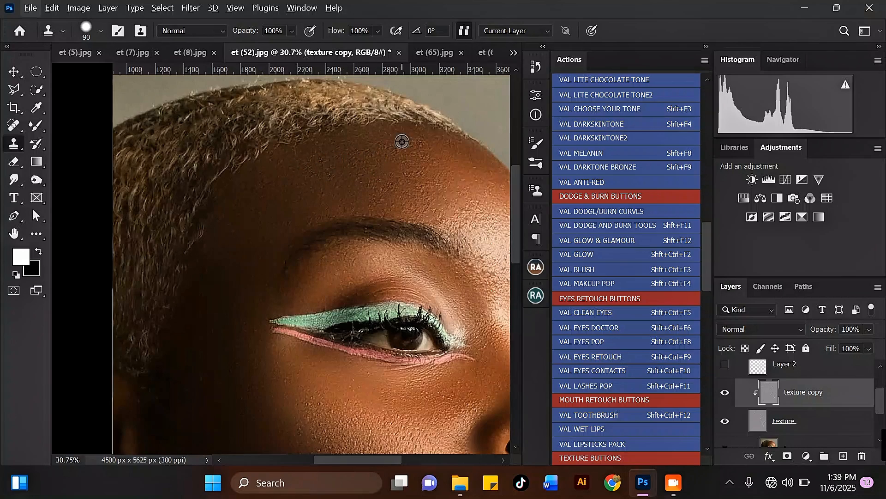
# Clean the texture on the forehead highlight and along the outer edge of the forehead
pyautogui.scroll(-3, 360, 141)
pyautogui.scroll(2, 389, 167)
pyautogui.scroll(1, 390, 168)
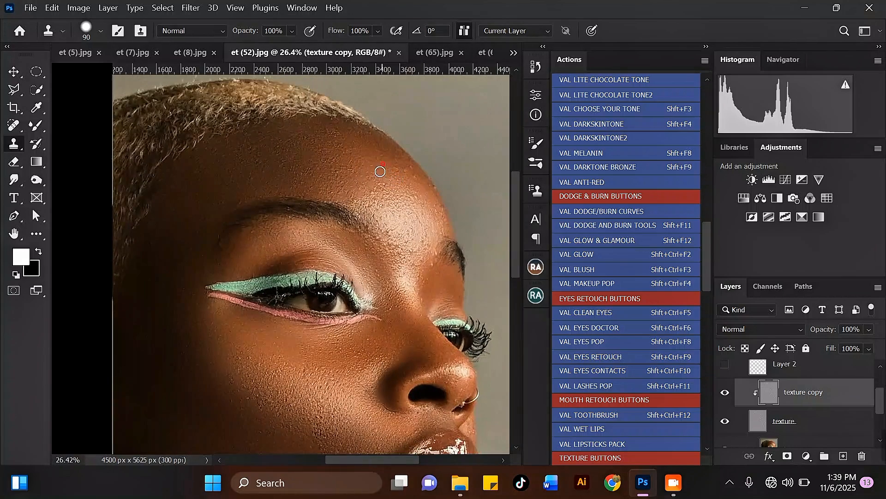
pyautogui.scroll(1, 378, 184)
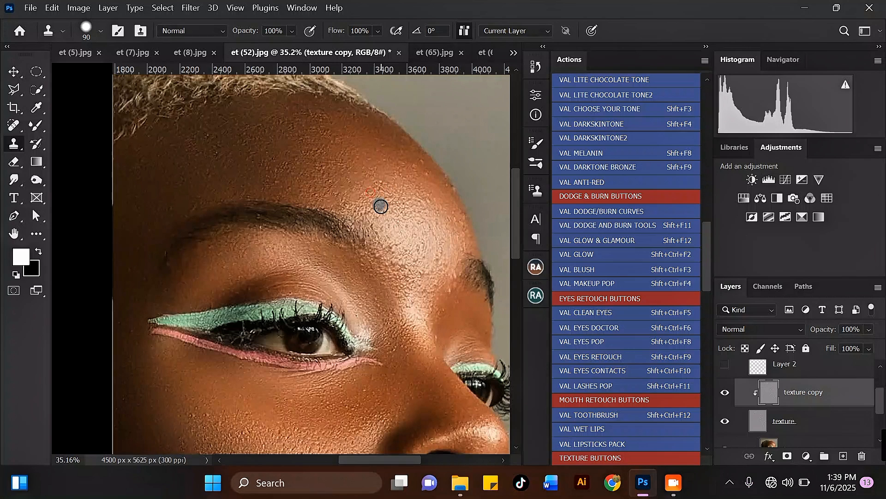
pyautogui.keyDown('alt'); pyautogui.click(380, 185); pyautogui.keyUp('alt')
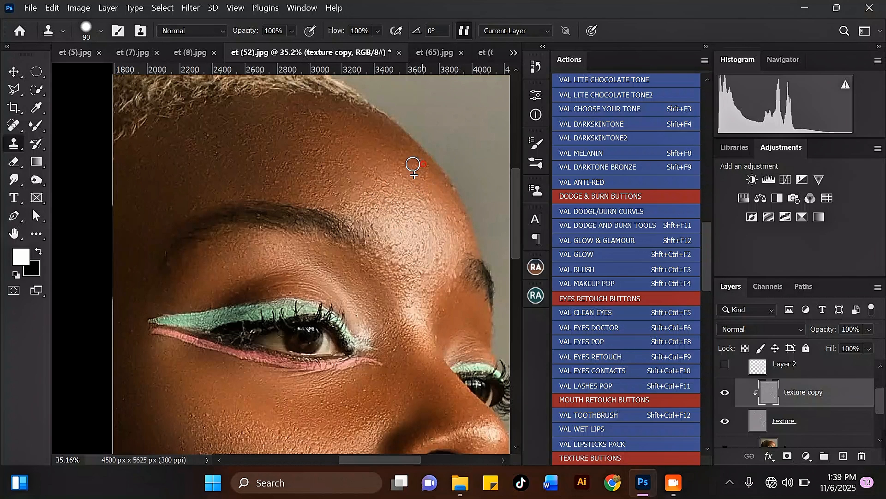
pyautogui.scroll(-1, 368, 135)
pyautogui.scroll(1, 416, 173)
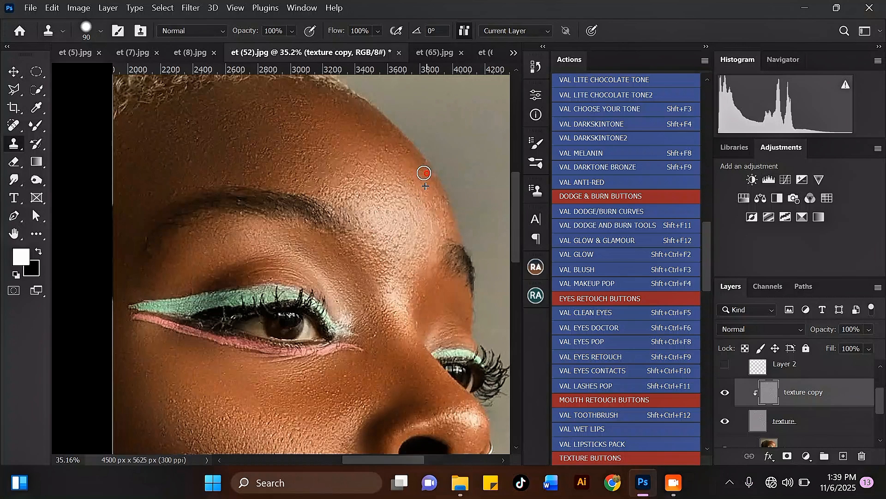
pyautogui.moveTo(424, 174); pyautogui.dragTo(392, 154)
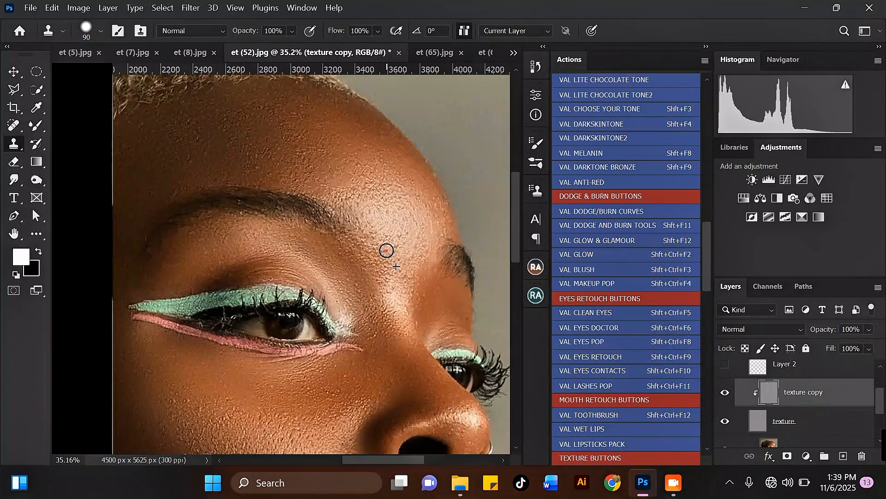
# Clone clean texture over the rough skin between the brows and on the bridge of the nose
pyautogui.scroll(-4, 347, 174)
pyautogui.scroll(3, 393, 301)
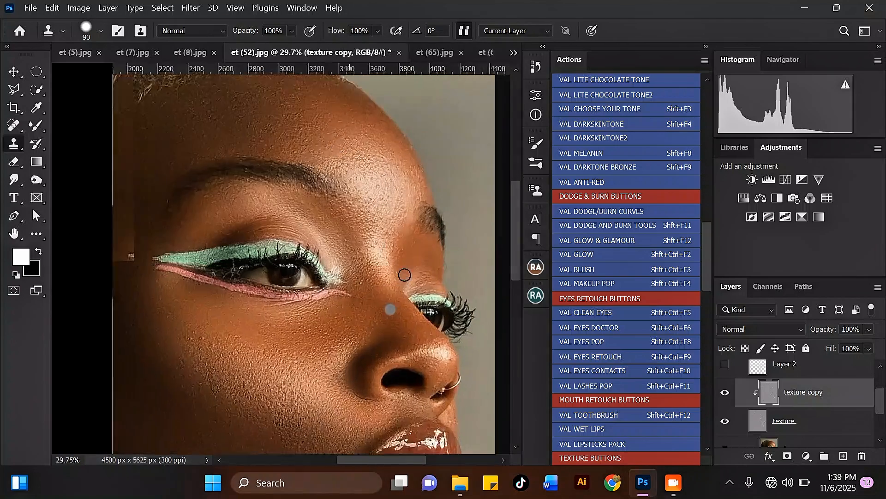
pyautogui.keyDown('alt'); pyautogui.click(409, 268); pyautogui.keyUp('alt')
pyautogui.scroll(-2, 389, 243)
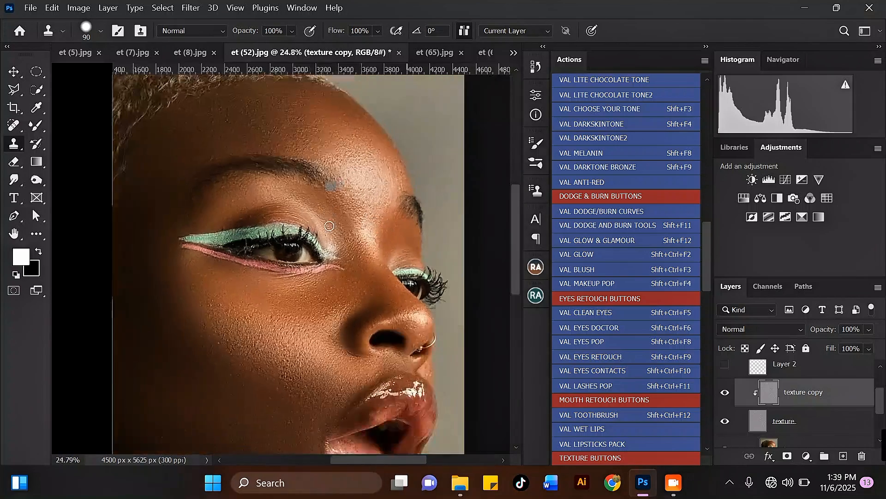
# Touch up the texture on the tip of the nose and along the lower edge of the chin
pyautogui.scroll(1, 358, 256)
pyautogui.scroll(-1, 358, 249)
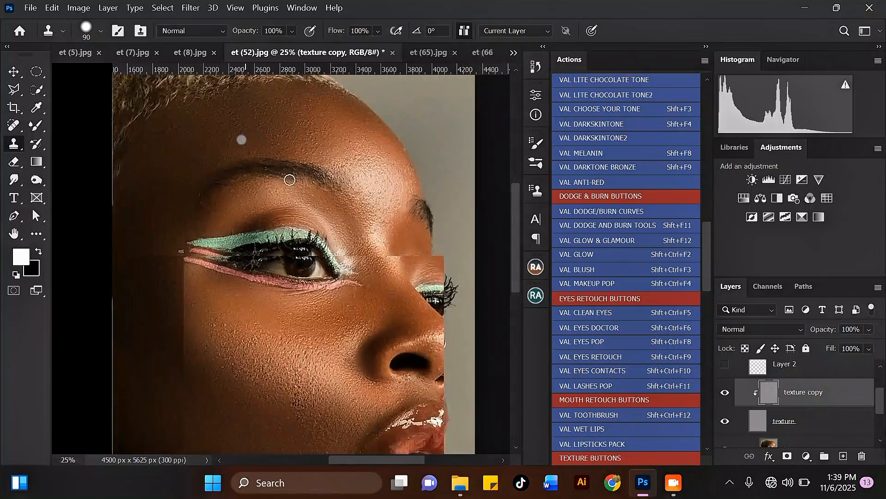
pyautogui.scroll(-5, 314, 187)
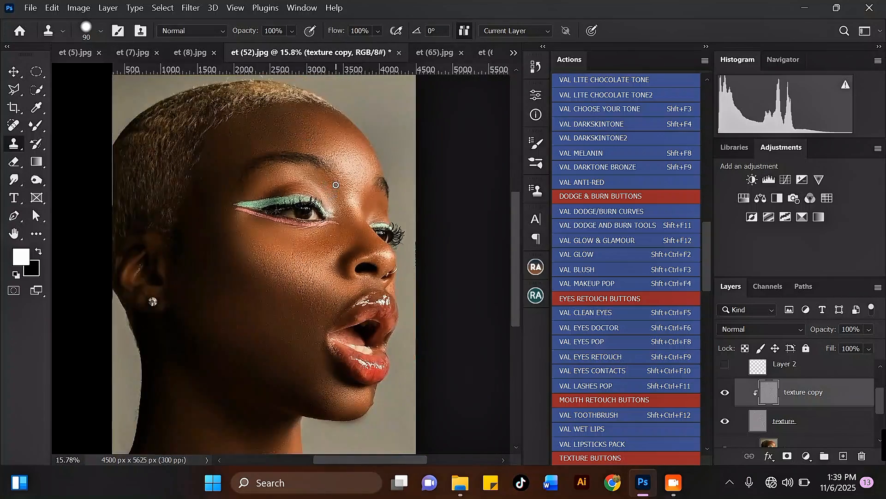
pyautogui.scroll(2, 303, 257)
pyautogui.scroll(3, 319, 259)
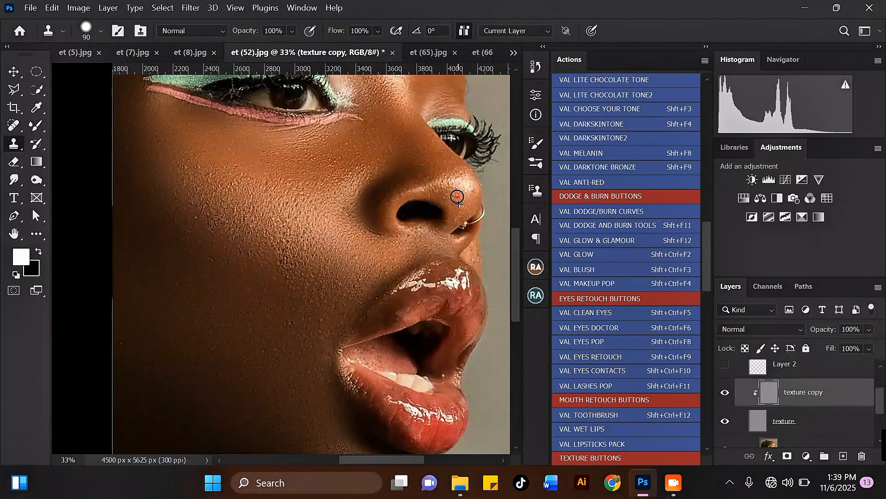
pyautogui.scroll(-4, 457, 197)
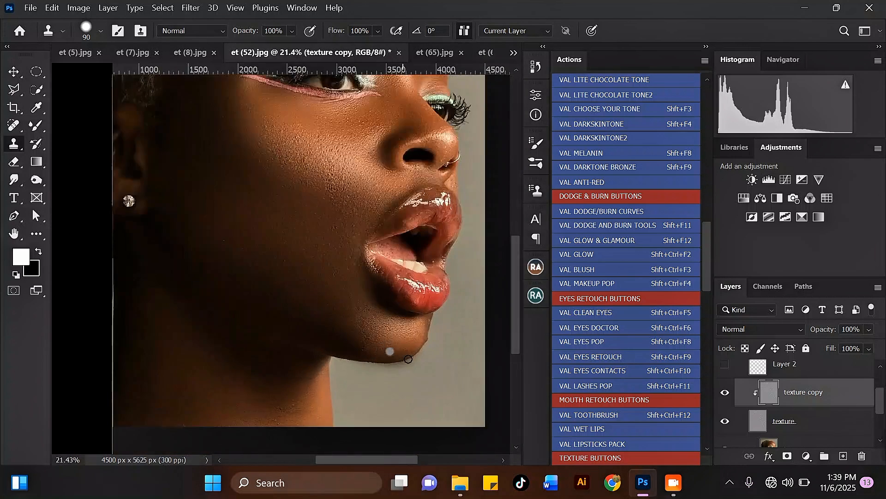
pyautogui.scroll(2, 409, 359)
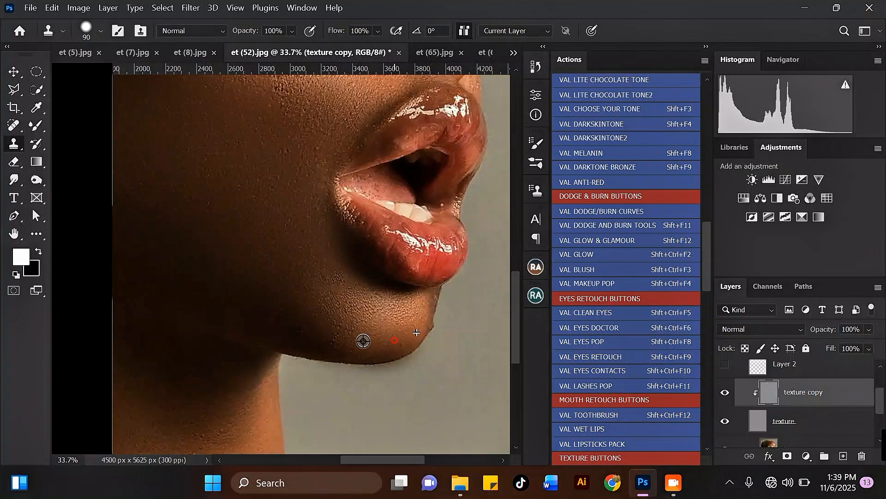
pyautogui.scroll(-1, 392, 299)
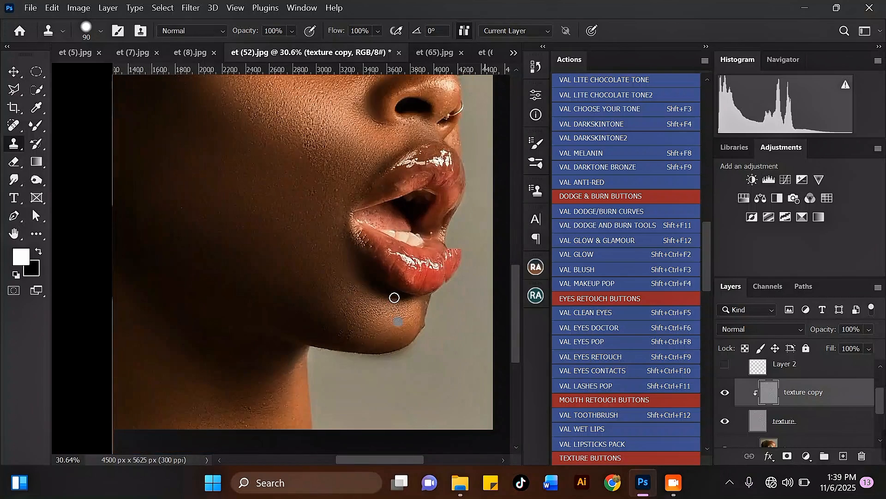
# Examine the whole face and the eye, cheek and mouth areas for remaining texture flaws
pyautogui.scroll(-4, 394, 315)
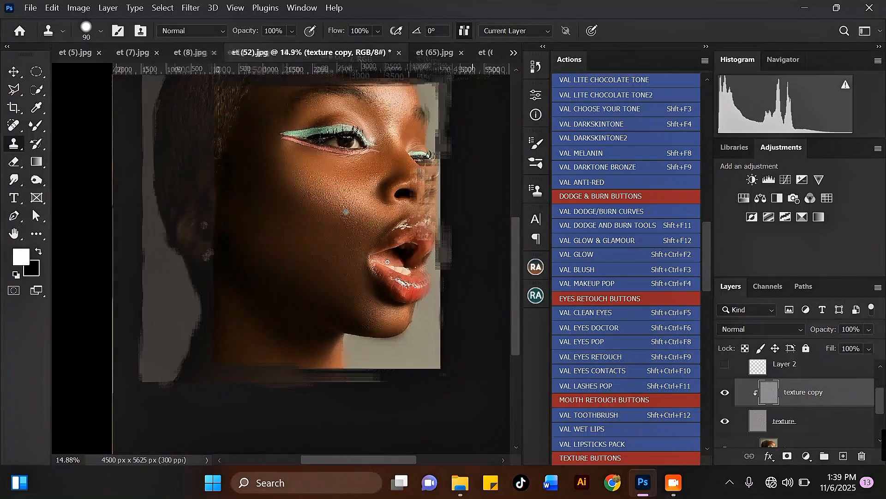
pyautogui.scroll(-1, 416, 208)
pyautogui.scroll(2, 458, 262)
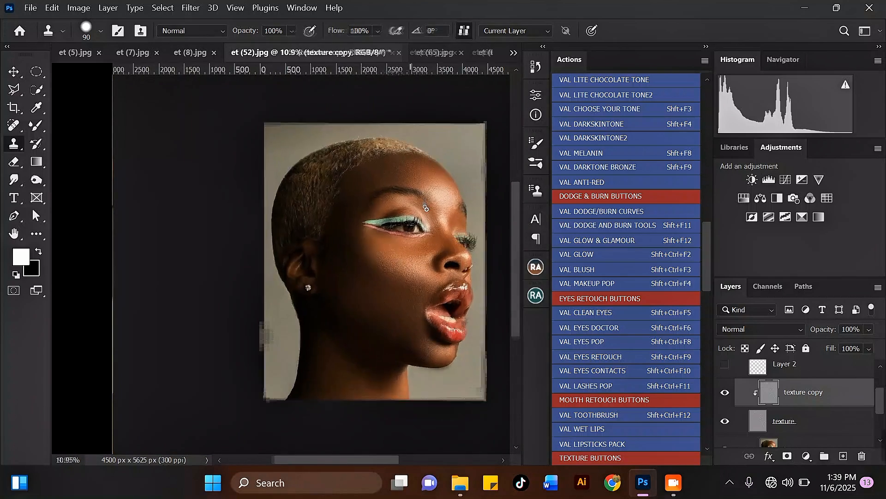
pyautogui.scroll(2, 458, 263)
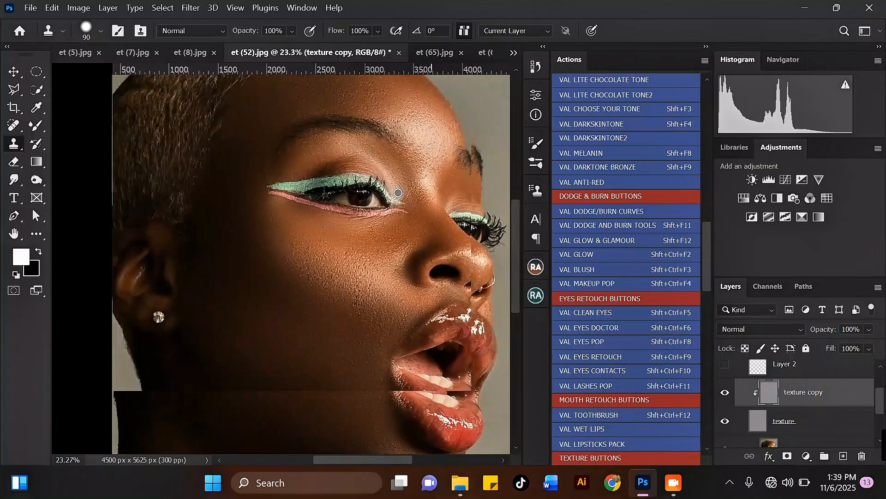
pyautogui.scroll(1, 378, 293)
pyautogui.scroll(-4, 365, 284)
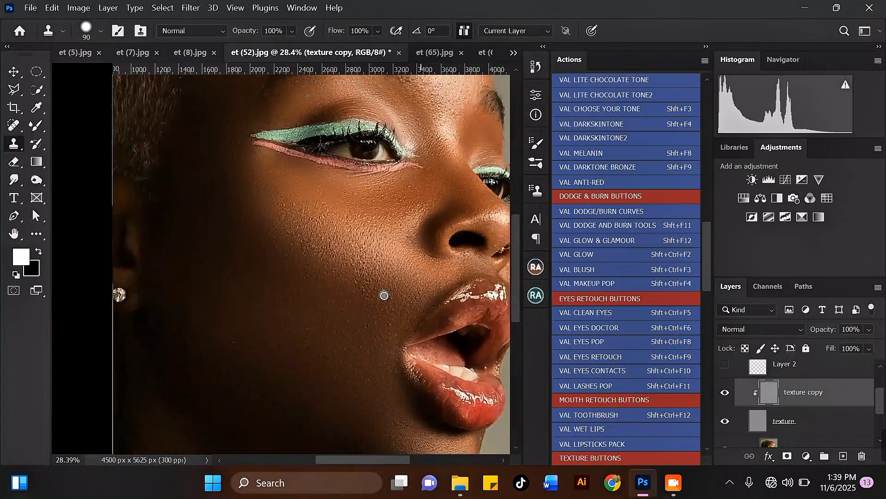
pyautogui.scroll(1, 331, 124)
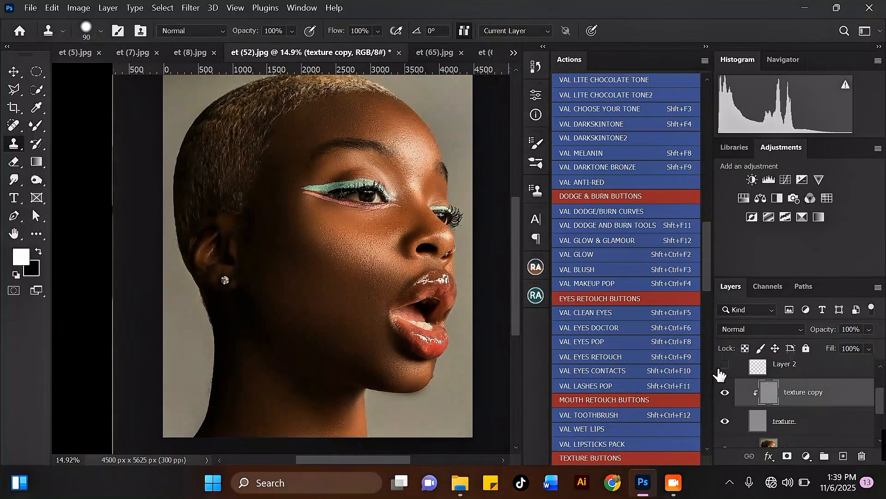
# Toggle the visibility of the fs group off and on to compare the portrait before and after the texture cleanup
pyautogui.scroll(2, 741, 388)
pyautogui.click(726, 398)
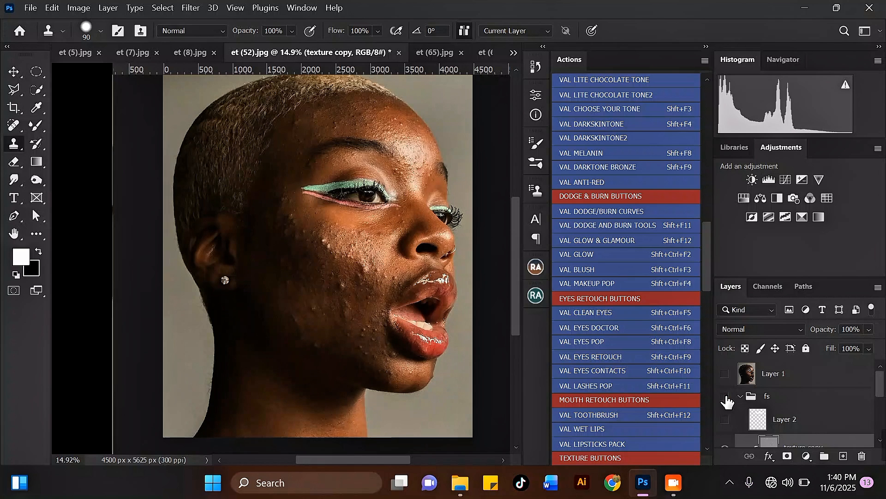
pyautogui.click(725, 397)
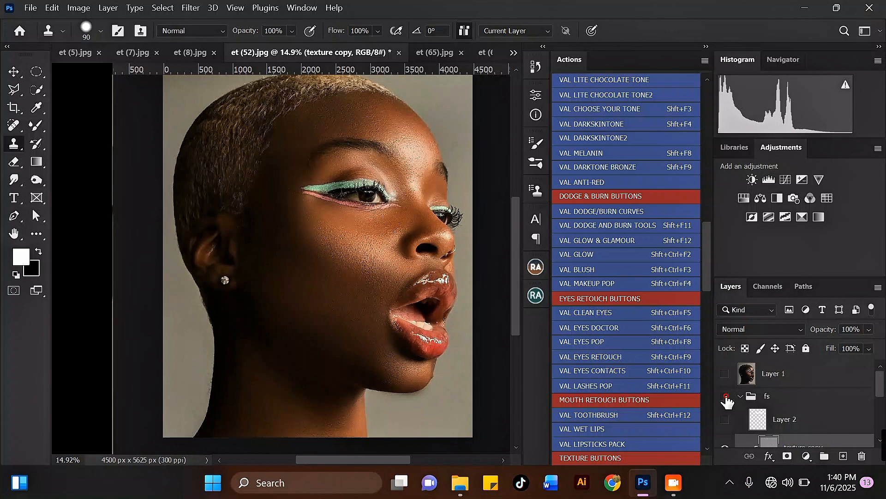
pyautogui.click(726, 397)
pyautogui.click(726, 397)
pyautogui.scroll(1, 321, 160)
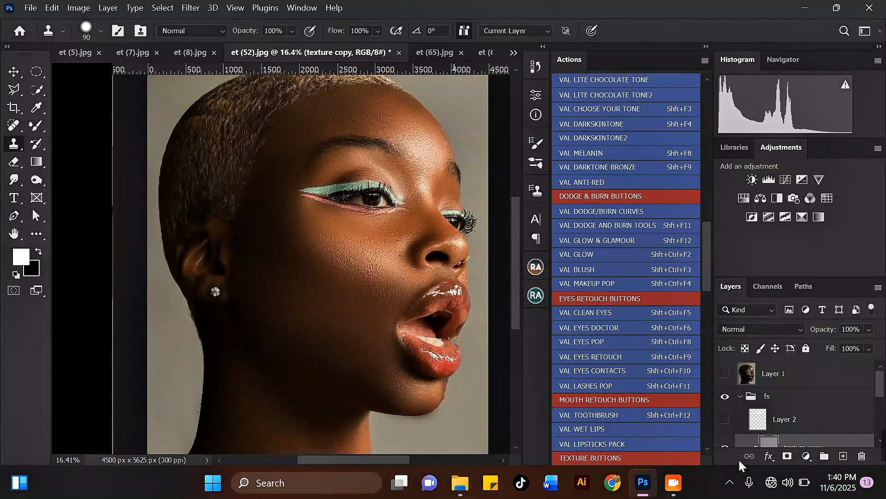
# Select the tone copy layer and start blending the cheek tones with the Mixer Brush at sizes 700 and 600
pyautogui.moveTo(880, 387); pyautogui.dragTo(871, 423)
pyautogui.click(827, 393)
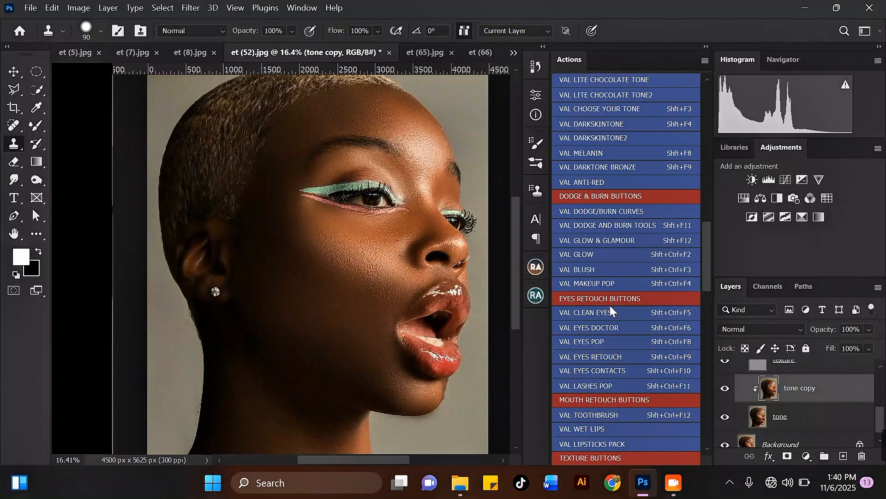
pyautogui.press('b')
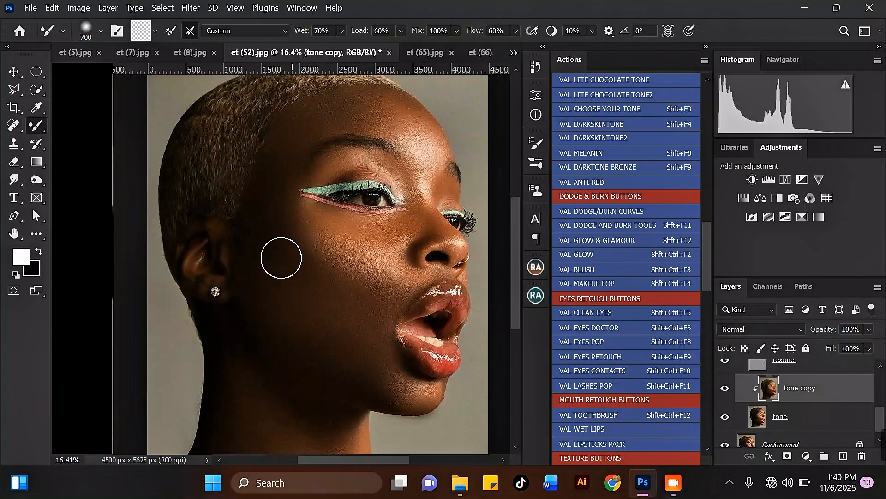
pyautogui.moveTo(289, 268); pyautogui.dragTo(292, 274)
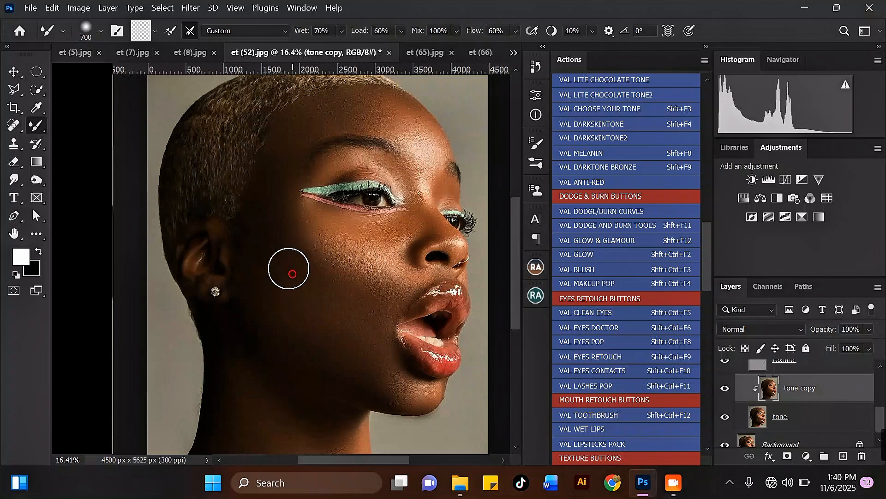
pyautogui.scroll(4, 301, 289)
pyautogui.press('[')
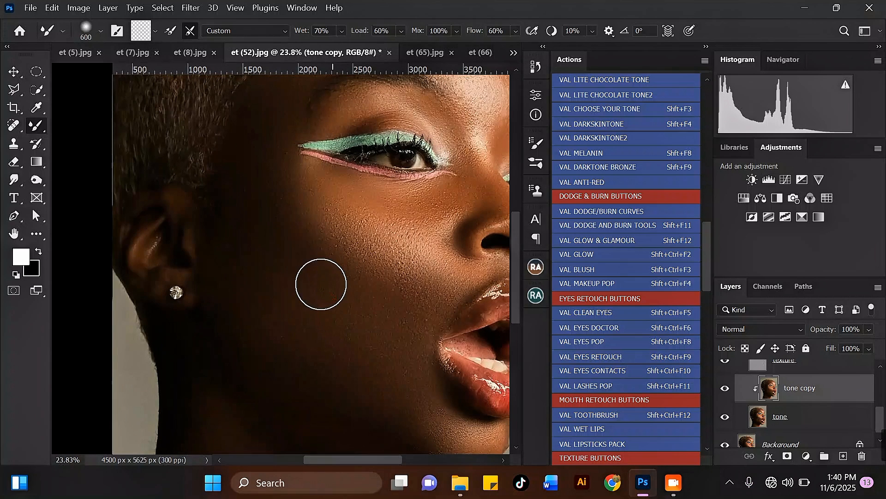
# Blend the dark tones along the jaw and lower cheek with the Mixer Brush reduced to 400
pyautogui.scroll(-3, 256, 205)
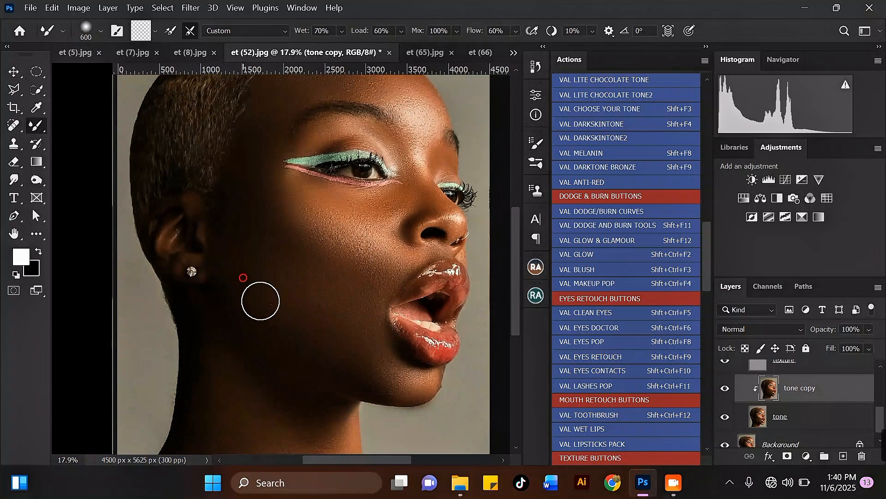
pyautogui.press('[')
pyautogui.press('[')
pyautogui.scroll(1, 444, 393)
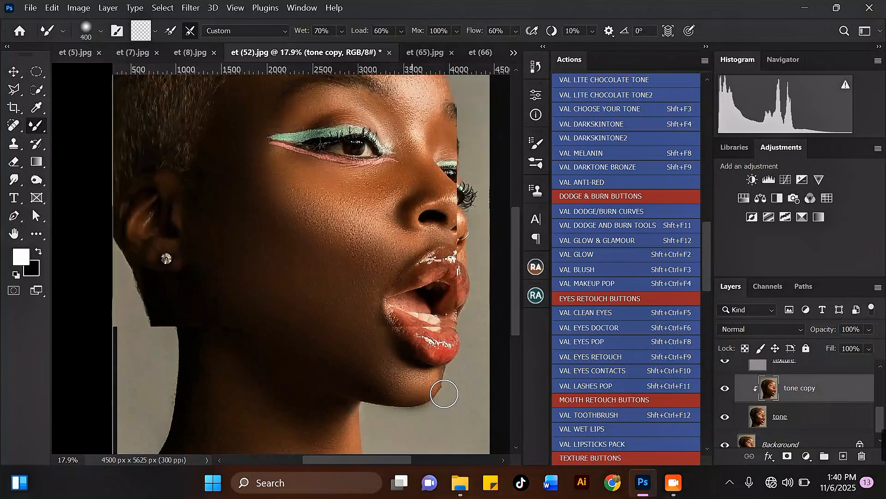
# Smooth the tones on the chin and around the lower lip with the Mixer Brush at size 250
pyautogui.scroll(3, 444, 394)
pyautogui.press('[')
pyautogui.press('[')
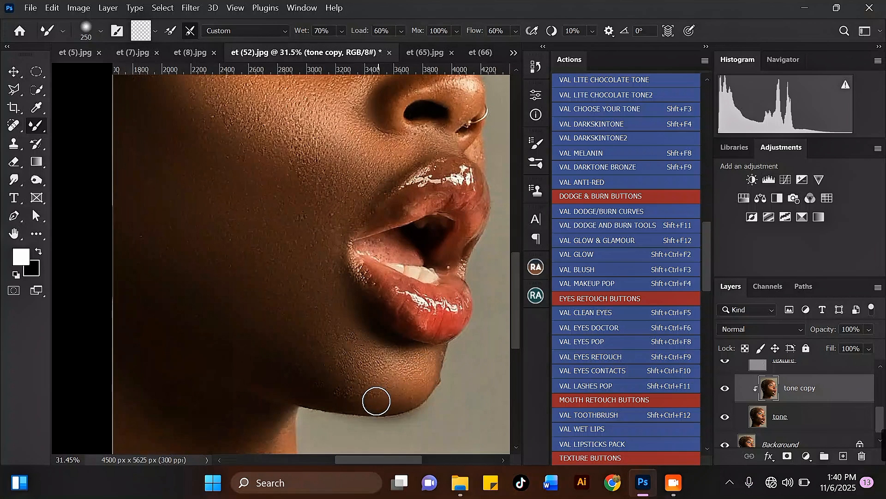
pyautogui.scroll(-1, 383, 388)
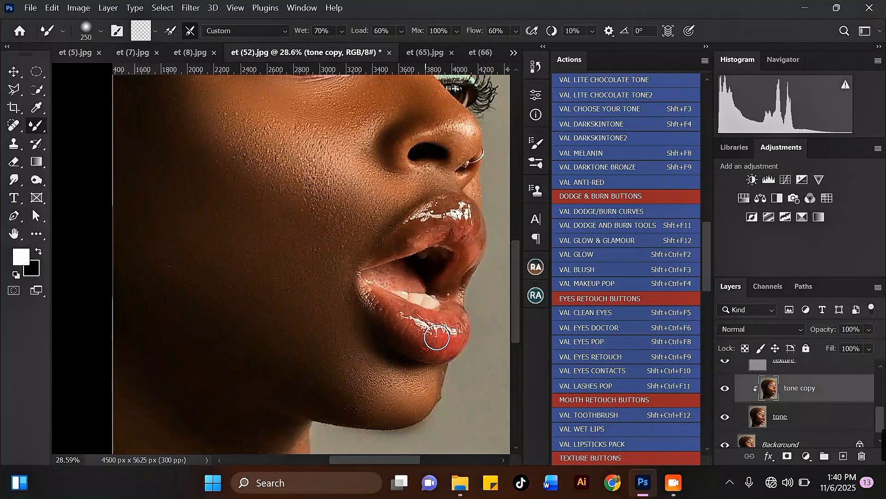
pyautogui.scroll(1, 397, 240)
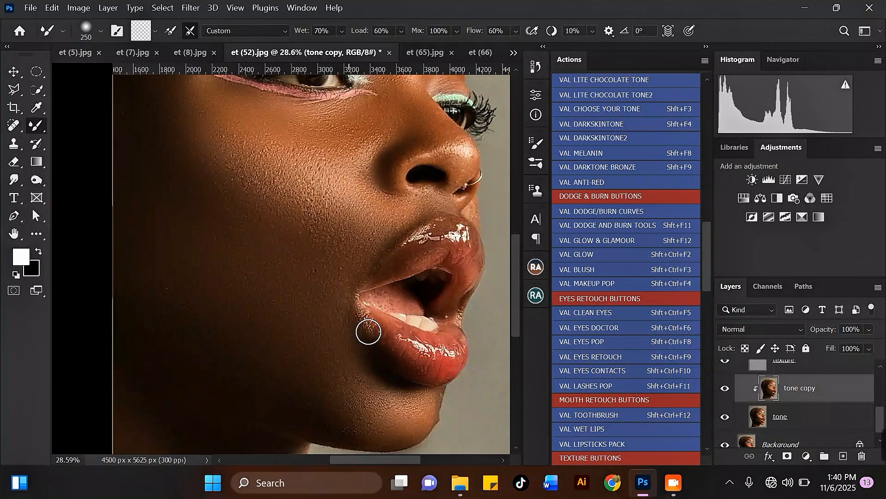
# Blend the skin tones beside the mouth corner and above the upper lip using Mixer Brush sizes of 300 to 400
pyautogui.press(']')
pyautogui.press(']')
pyautogui.press(']')
pyautogui.press(']')
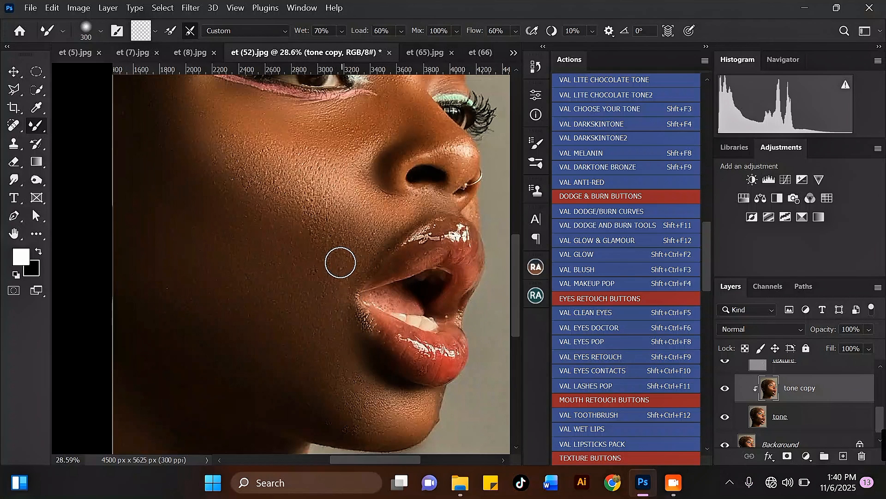
pyautogui.press('[')
pyautogui.press('[')
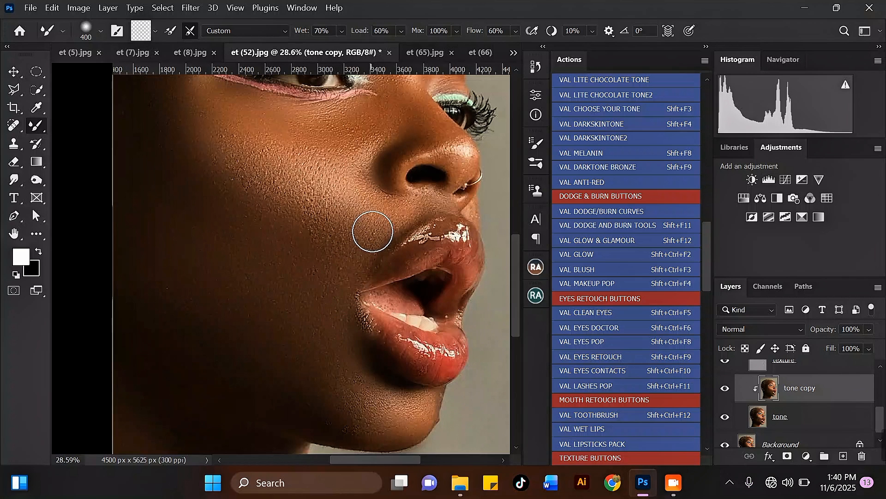
pyautogui.press(']')
pyautogui.press(']')
pyautogui.press(']')
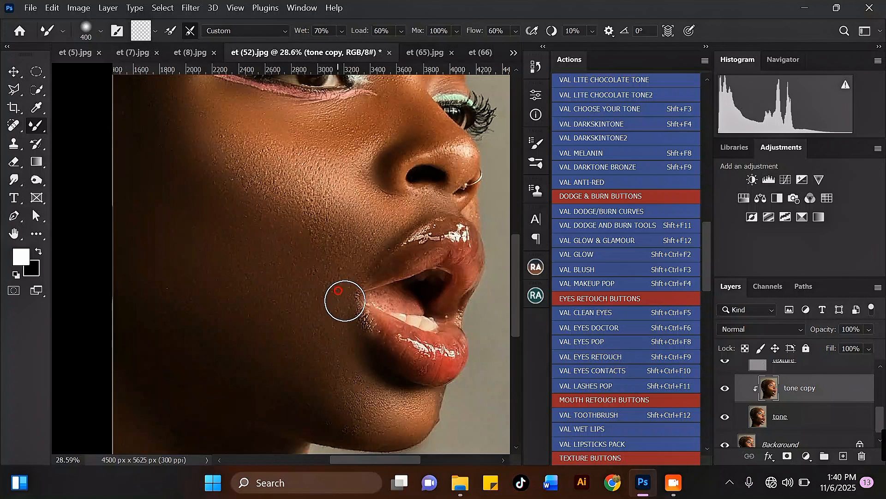
pyautogui.scroll(-2, 347, 277)
pyautogui.scroll(2, 357, 181)
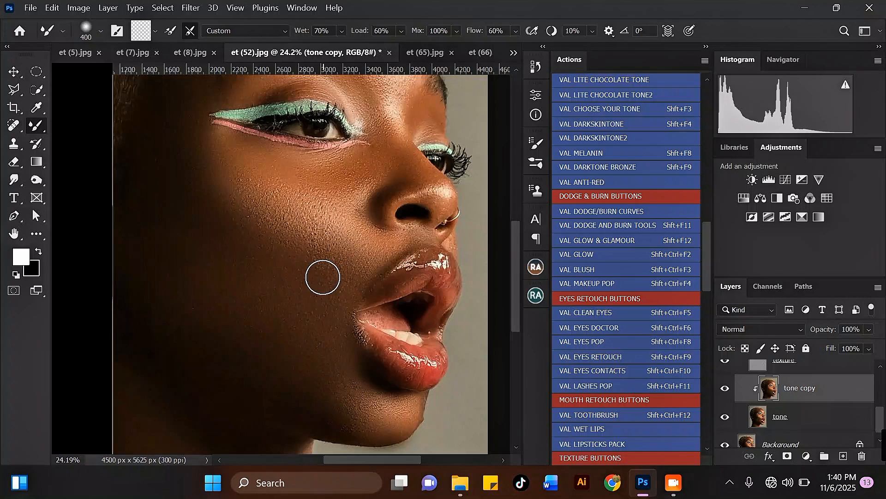
# Even out the tones between nose and upper lip, beside the nostril and along the nose with the brush at 300 to 400
pyautogui.scroll(-2, 317, 297)
pyautogui.scroll(2, 396, 249)
pyautogui.press('[')
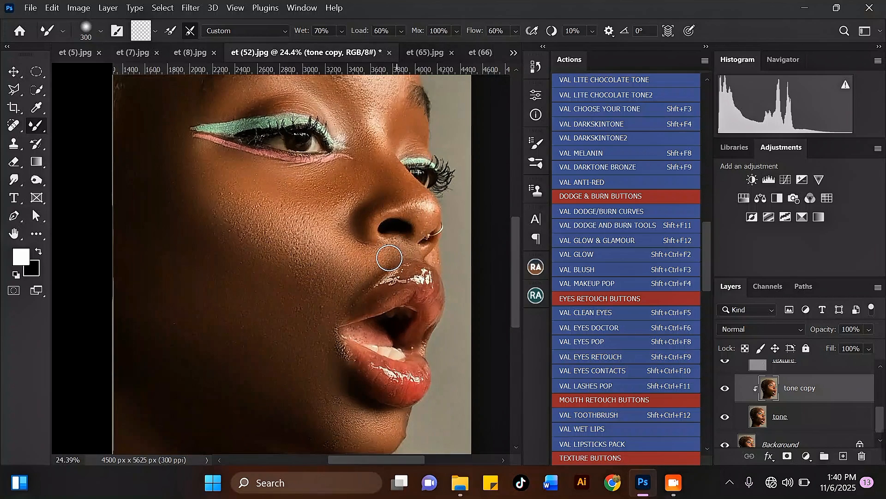
pyautogui.scroll(-2, 392, 250)
pyautogui.scroll(2, 358, 184)
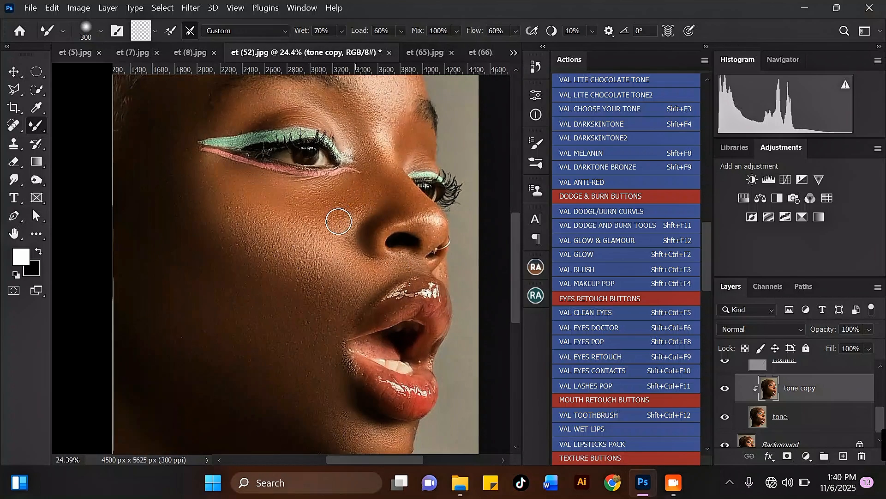
pyautogui.press(']')
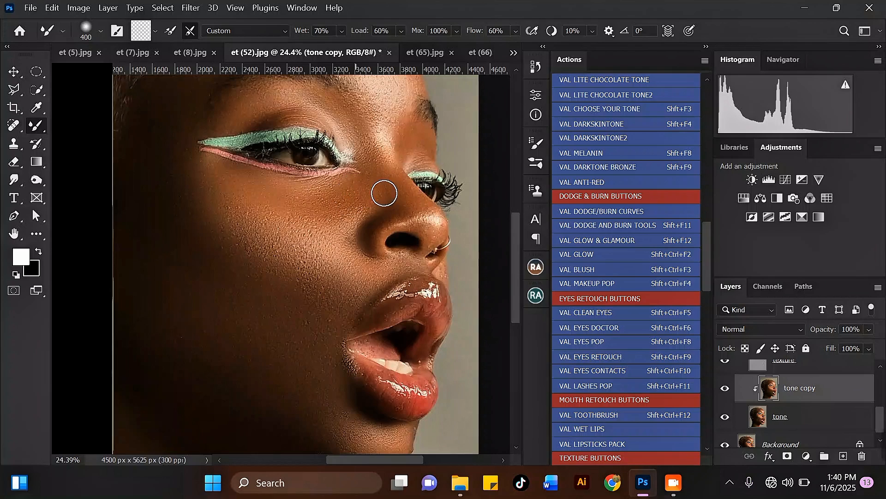
pyautogui.moveTo(402, 207); pyautogui.dragTo(397, 235)
# Blend the tone transitions across the cheek, enlarging the Mixer Brush from 250 to 600
pyautogui.scroll(-5, 397, 235)
pyautogui.scroll(3, 331, 226)
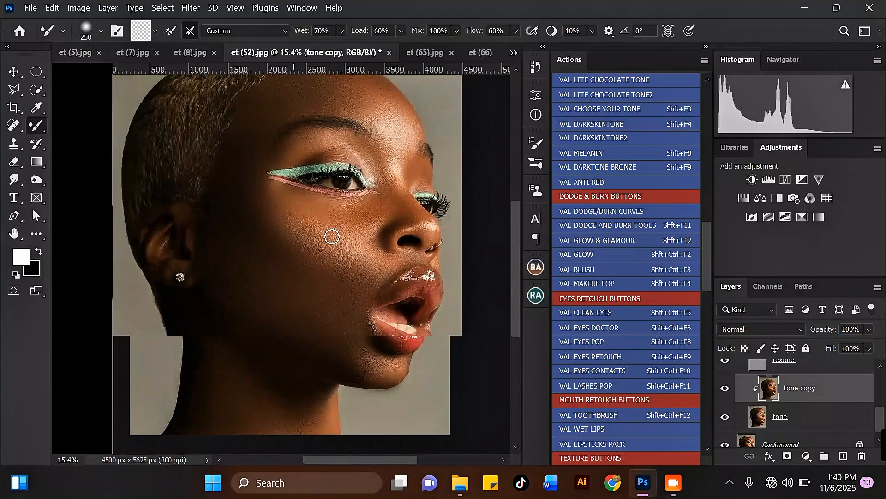
pyautogui.press(']')
pyautogui.press(']')
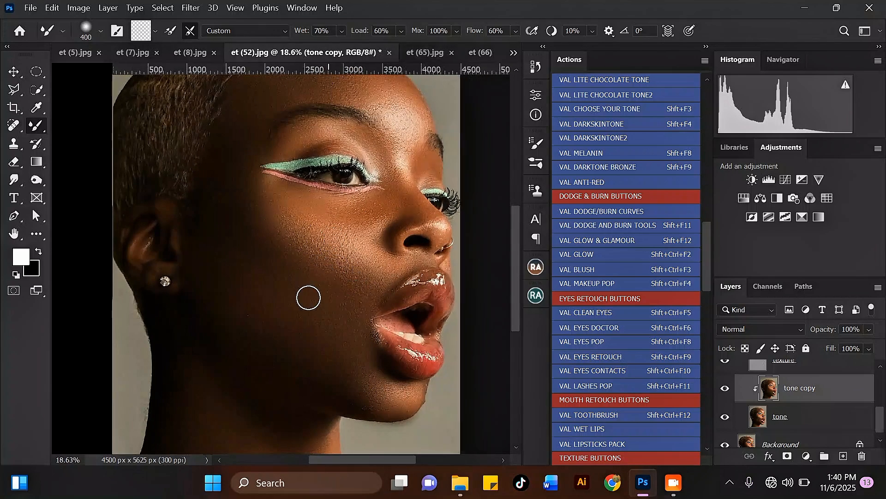
pyautogui.scroll(-1, 308, 296)
pyautogui.press(']')
pyautogui.scroll(-1, 335, 268)
pyautogui.press(']')
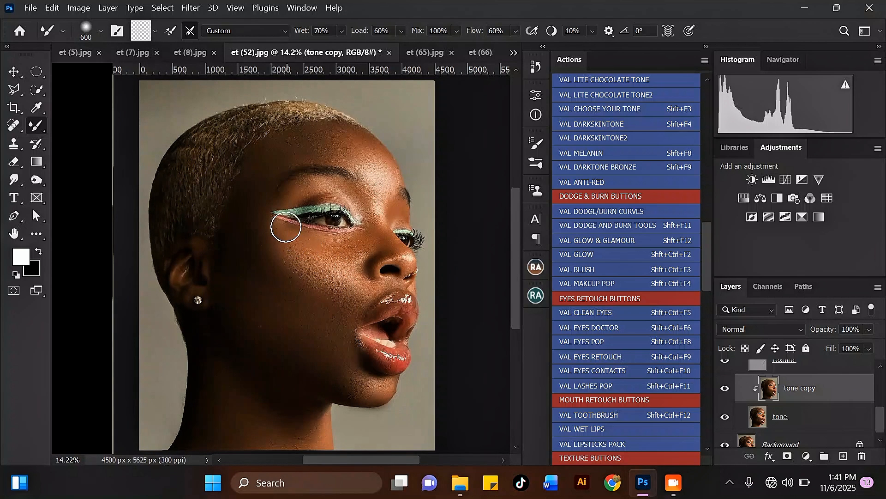
# Smooth the tones below the outer eye corner and over the cheek highlight with the Mixer Brush at 400 to 600
pyautogui.scroll(1, 283, 221)
pyautogui.press('[')
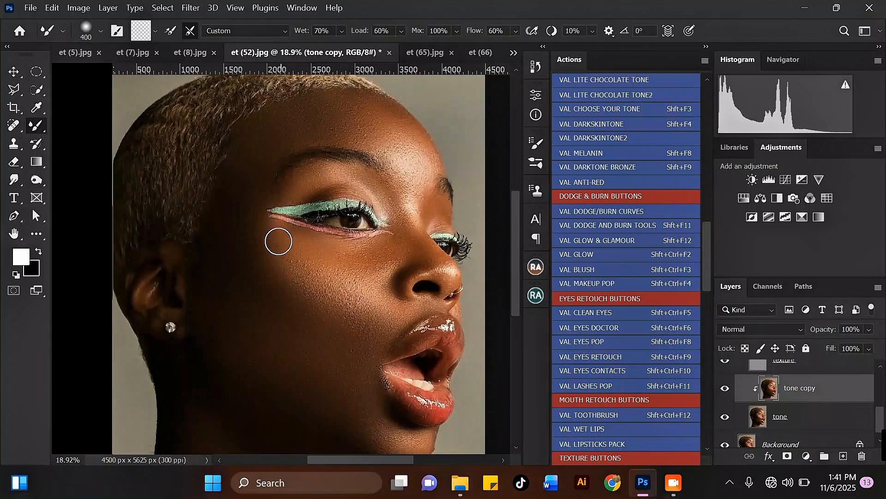
pyautogui.press(']')
pyautogui.press(']')
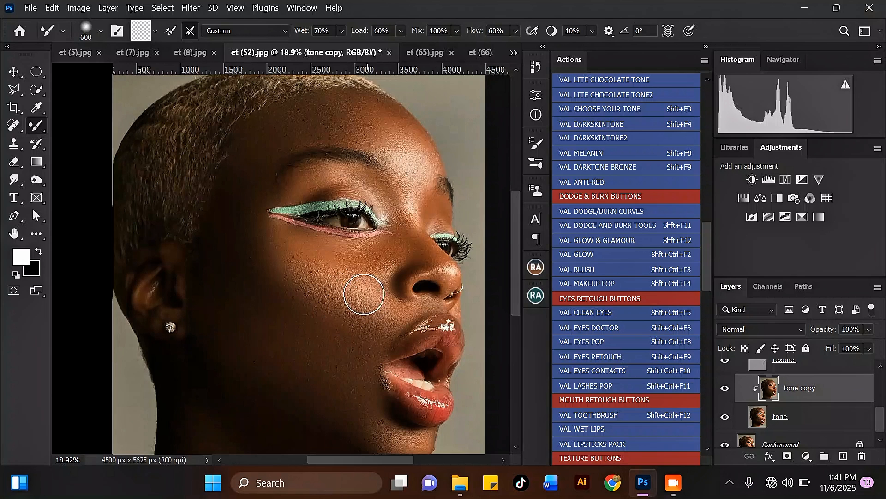
pyautogui.press('[')
pyautogui.press('[')
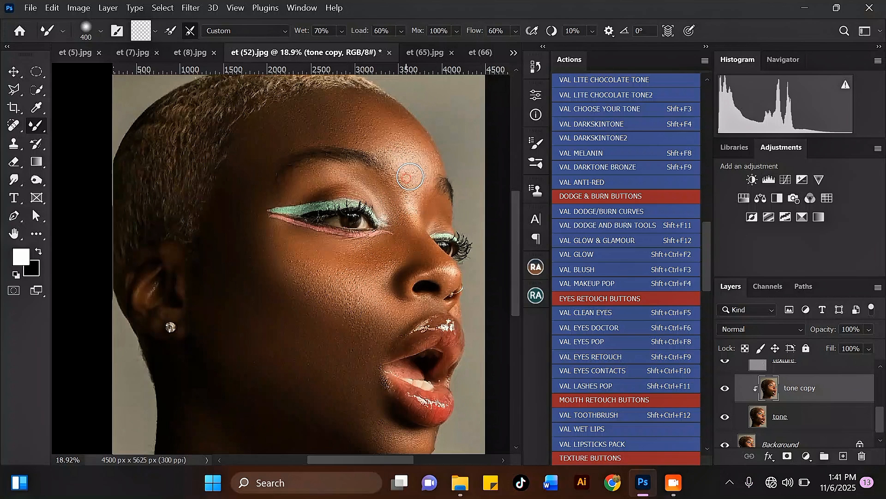
# Blend the forehead tones with the Mixer Brush at 500 to 600 and the far brow area at 250
pyautogui.press(']')
pyautogui.press(']')
pyautogui.press(']')
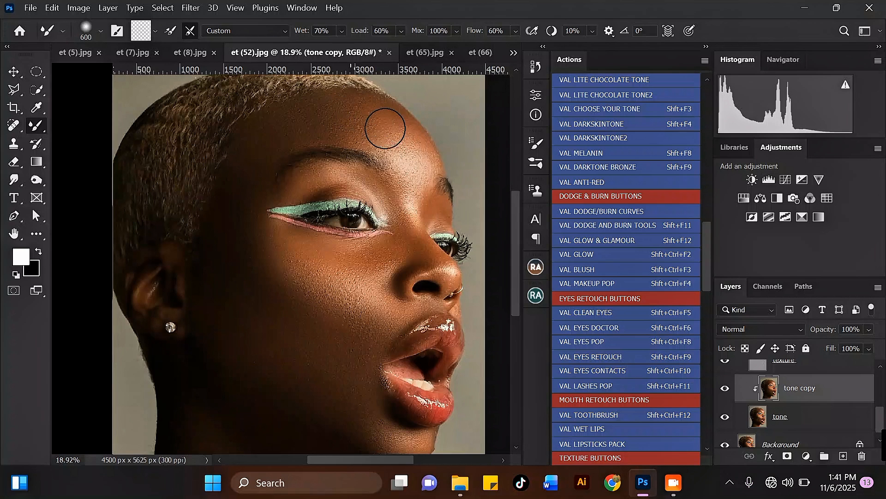
pyautogui.press('[')
pyautogui.scroll(-1, 371, 142)
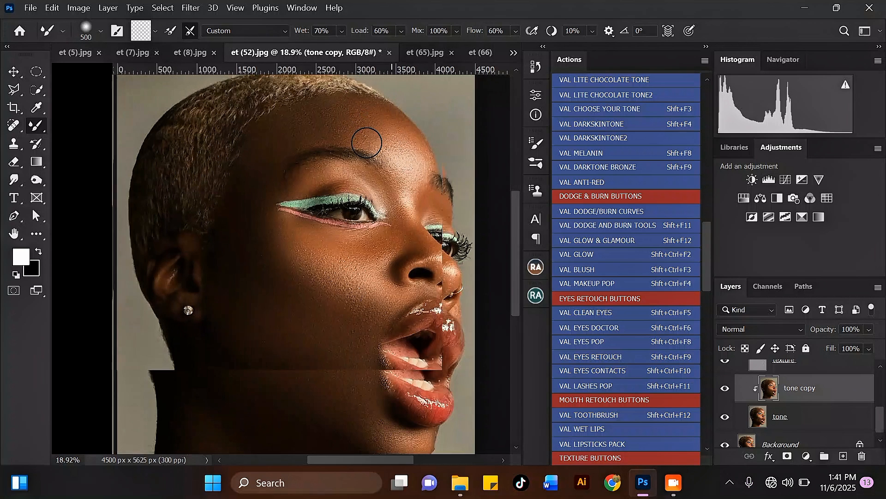
pyautogui.scroll(1, 408, 188)
pyautogui.press('[')
pyautogui.press('[')
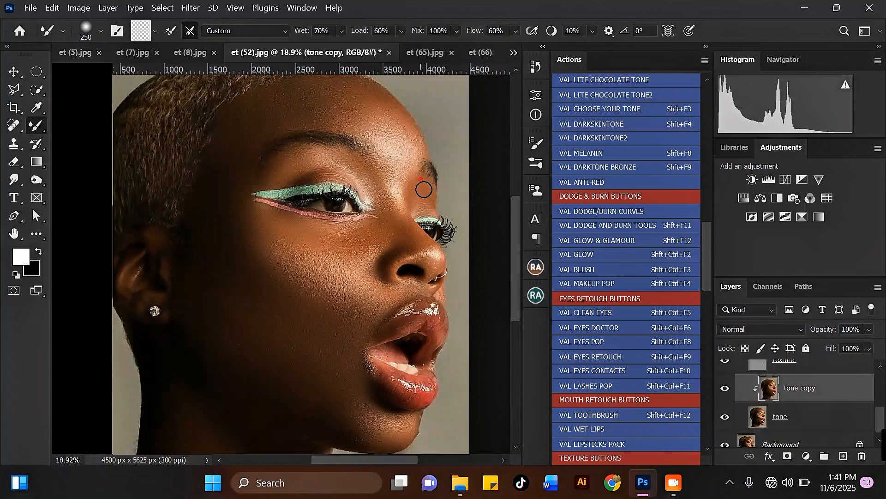
# Blend the skin tones under the eye and on the upper cheek with the Mixer Brush at size 500
pyautogui.press(']')
pyautogui.scroll(-2, 277, 180)
pyautogui.scroll(1, 284, 194)
pyautogui.press(']')
pyautogui.press(']')
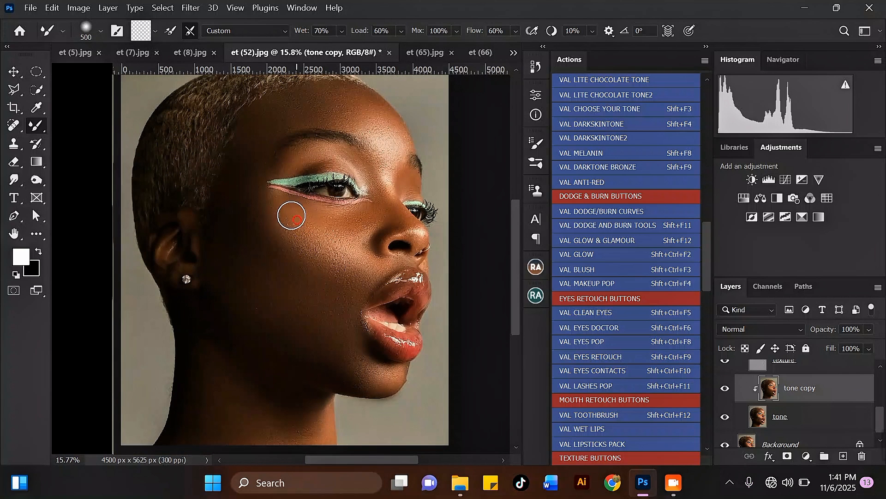
# Blend the broad tone transitions over the cheek, jaw and forehead with the Mixer Brush at 600 to 700
pyautogui.scroll(-3, 305, 227)
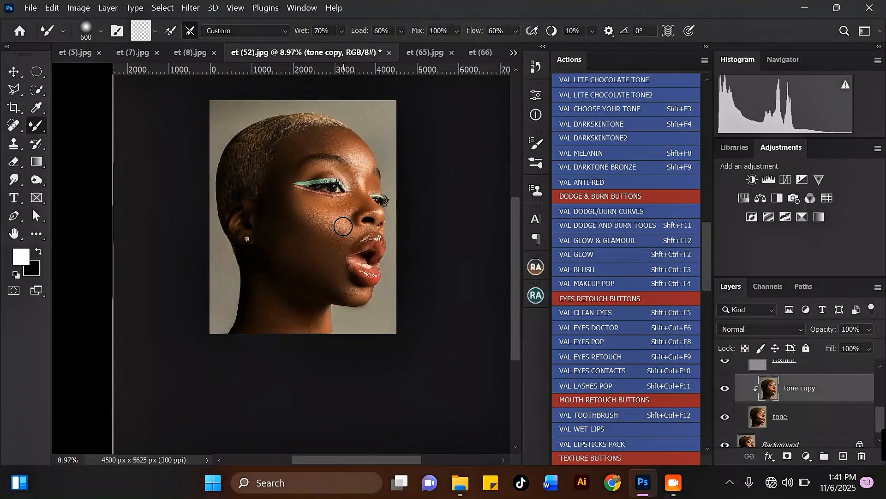
pyautogui.scroll(1, 345, 230)
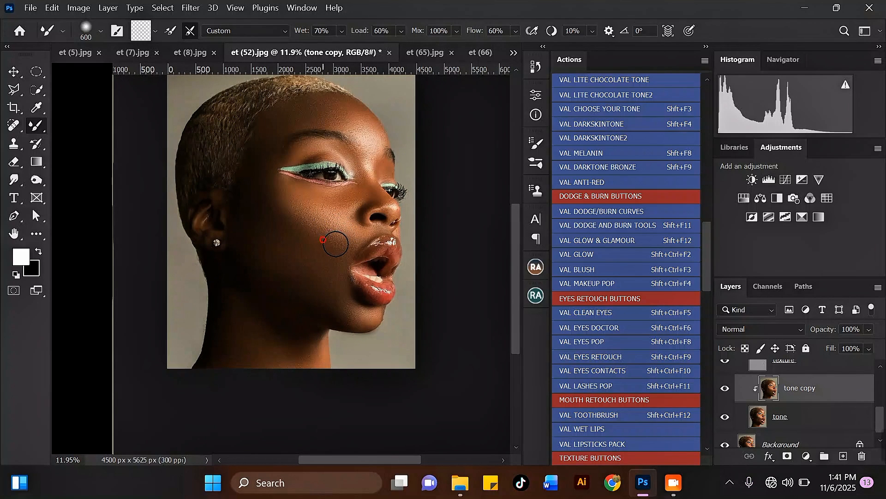
pyautogui.scroll(-1, 332, 231)
pyautogui.scroll(-2, 328, 249)
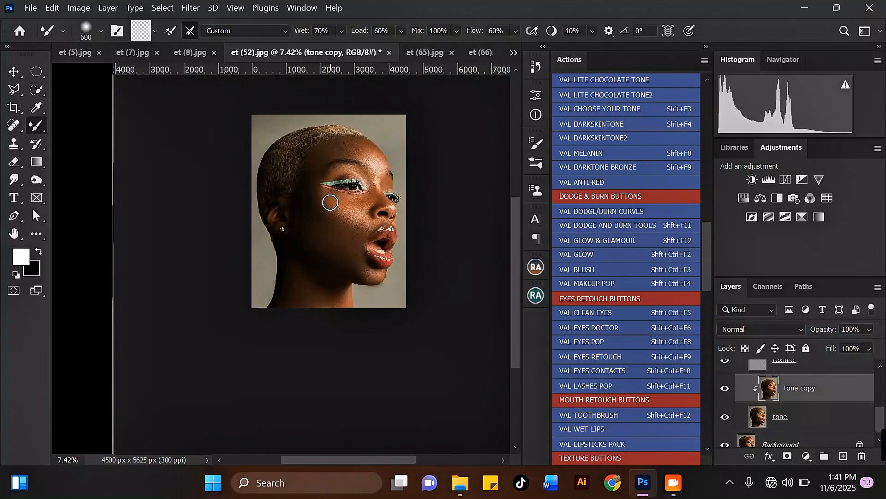
pyautogui.scroll(2, 337, 221)
pyautogui.press(']')
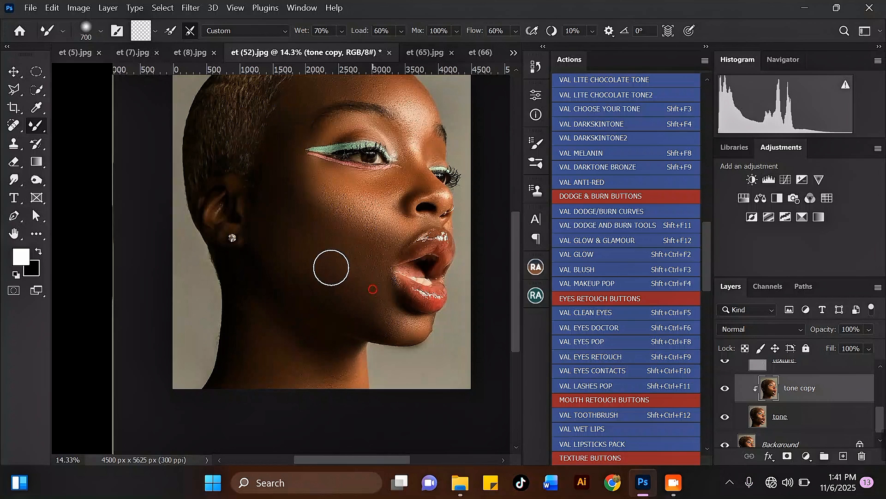
pyautogui.scroll(-2, 331, 267)
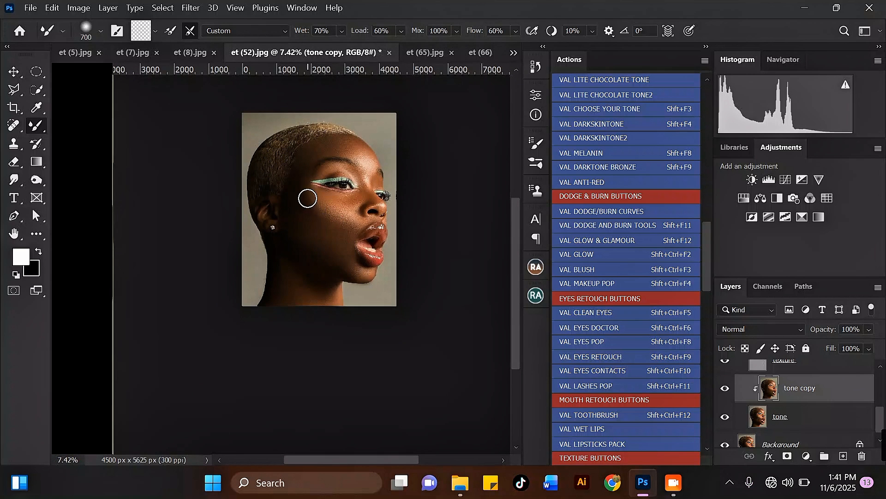
pyautogui.scroll(1, 308, 198)
pyautogui.scroll(-1, 303, 154)
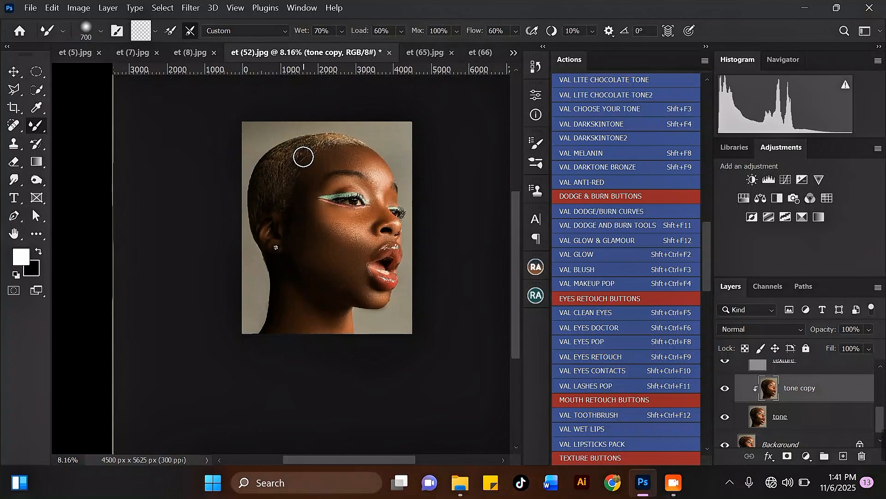
pyautogui.scroll(2, 323, 184)
pyautogui.scroll(2, 424, 203)
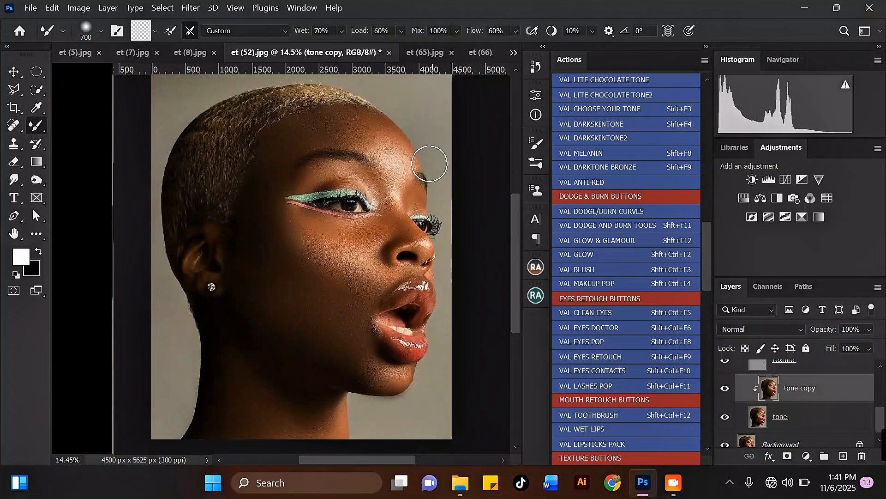
# Collapse the fs group and select it in the layer stack
pyautogui.scroll(-2, 291, 234)
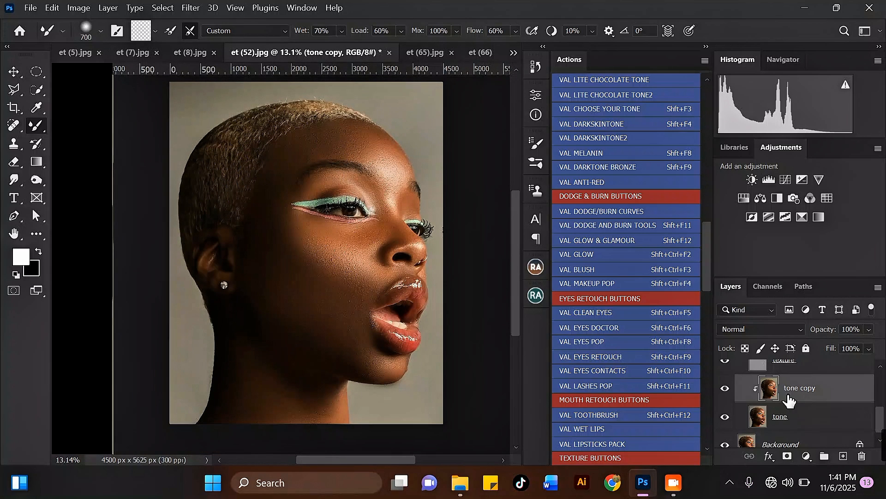
pyautogui.scroll(3, 775, 393)
pyautogui.click(744, 393)
pyautogui.click(740, 393)
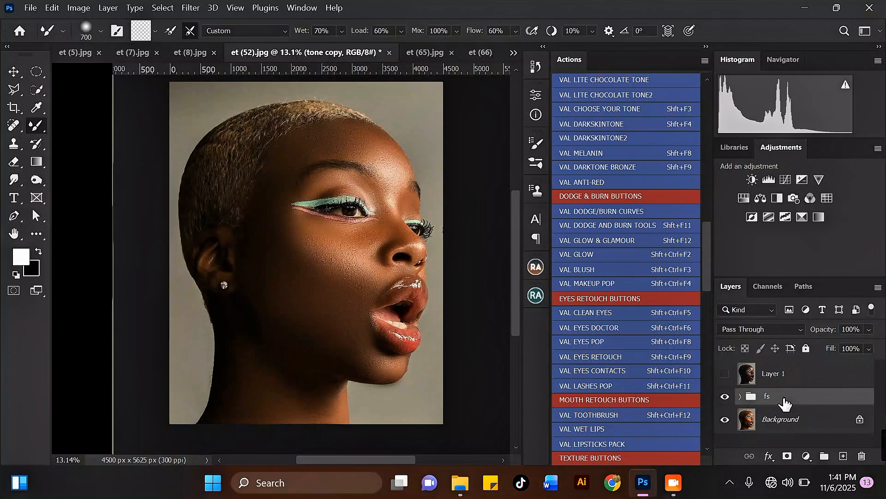
# Compare the portrait with the fs group hidden and shown, and examine the eye area and surrounding skin up close
pyautogui.click(728, 400)
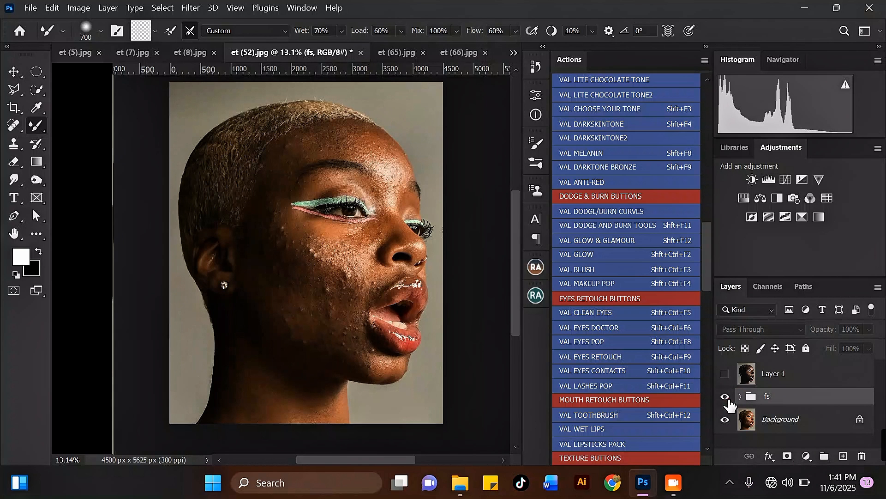
pyautogui.click(726, 398)
pyautogui.click(726, 398)
pyautogui.click(725, 397)
pyautogui.scroll(2, 386, 251)
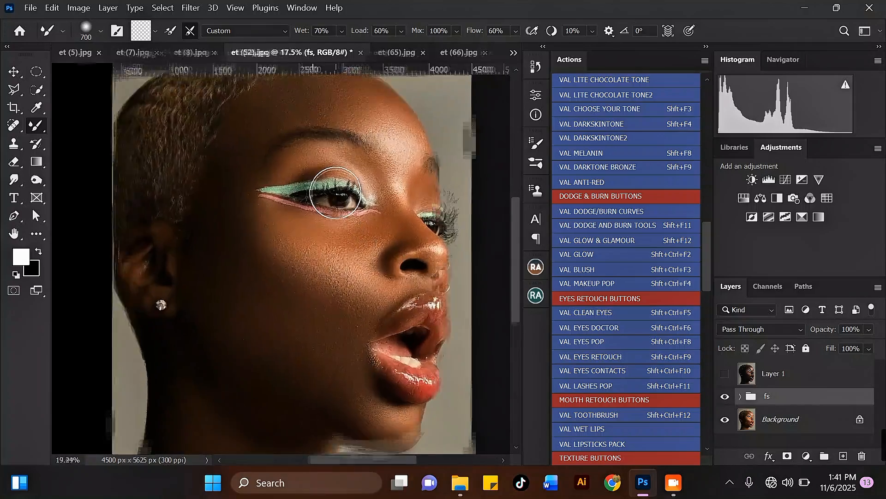
pyautogui.scroll(5, 335, 193)
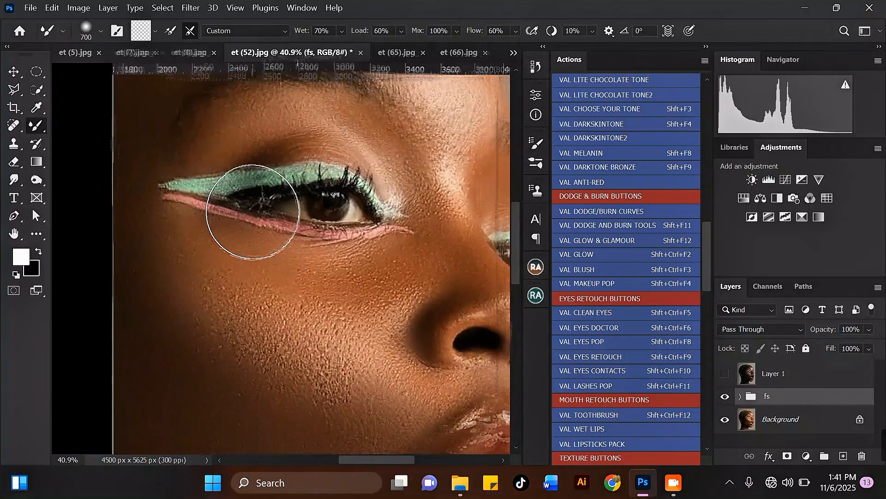
pyautogui.scroll(-3, 253, 212)
pyautogui.scroll(1, 289, 203)
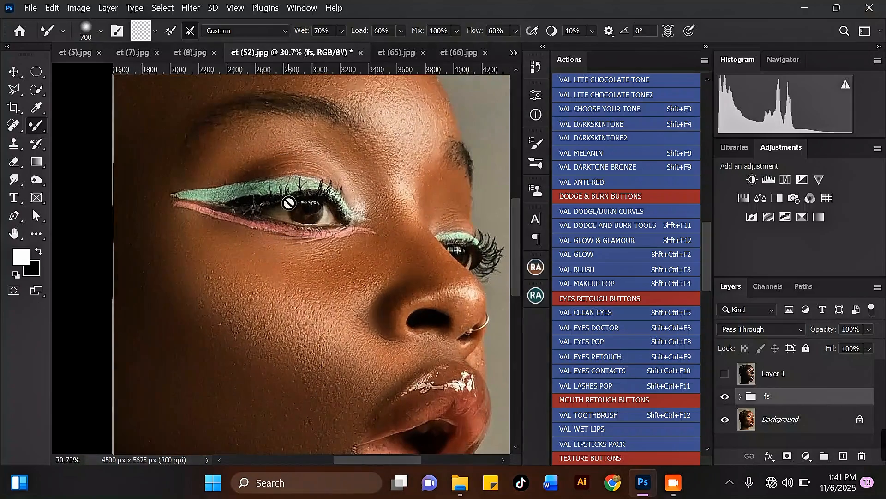
pyautogui.scroll(2, 298, 208)
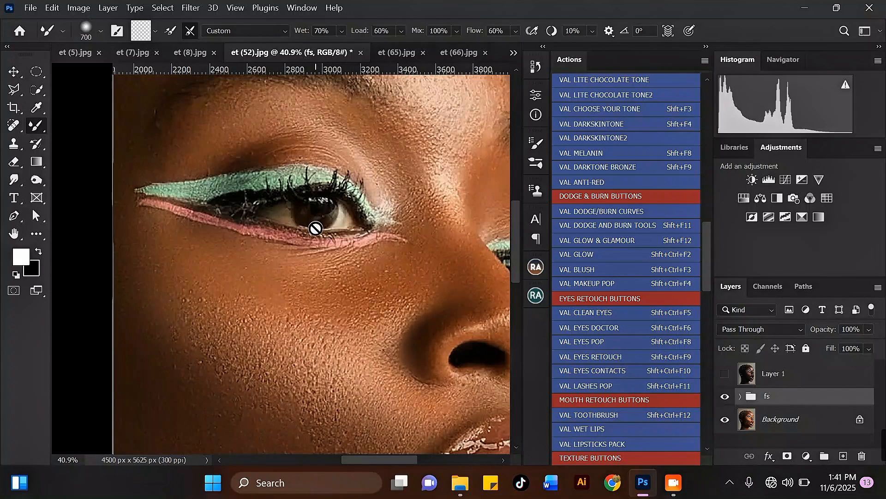
pyautogui.scroll(-1, 315, 229)
pyautogui.scroll(1, 354, 206)
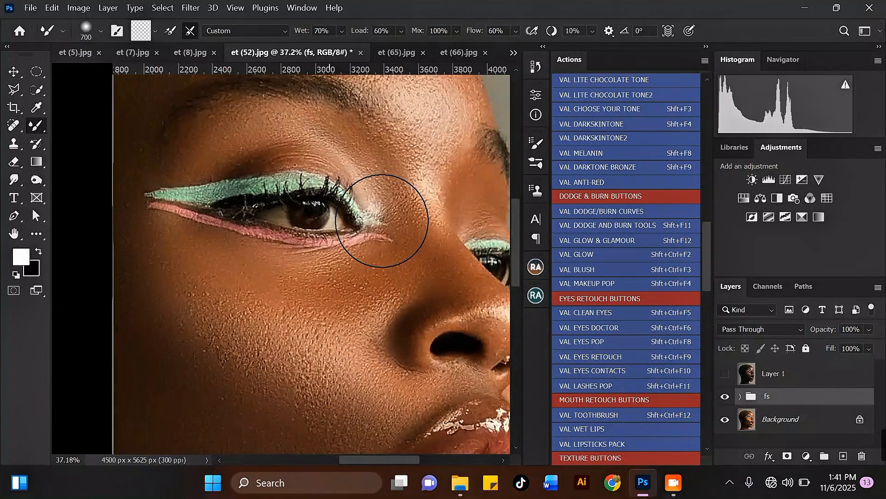
# Add a Black & White adjustment layer above the fs group and invert its mask to black
pyautogui.click(13, 71)
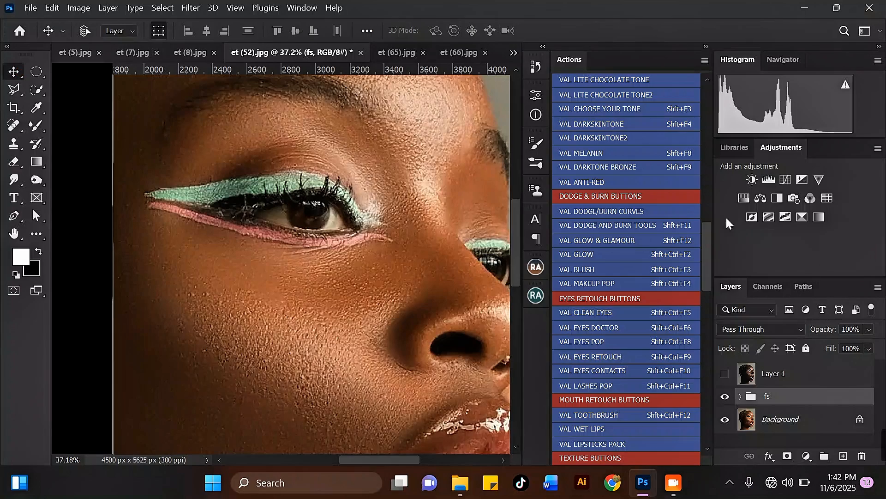
pyautogui.moveTo(705, 231); pyautogui.dragTo(695, 320)
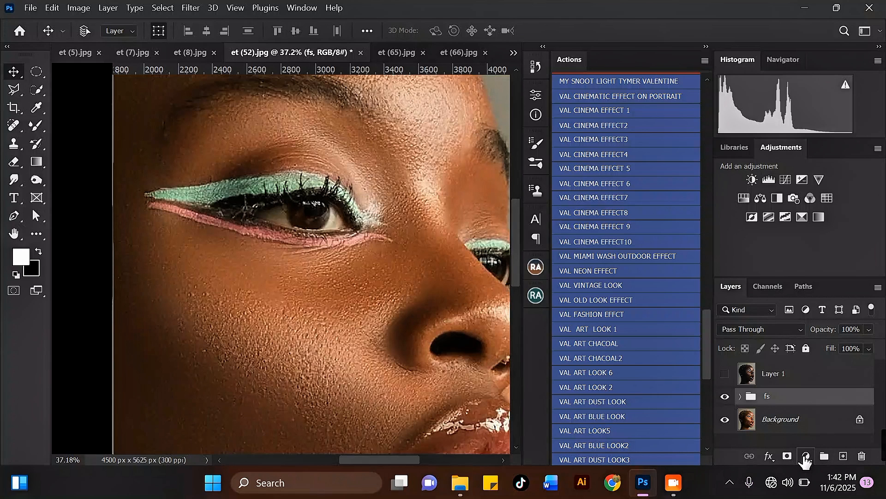
pyautogui.click(805, 457)
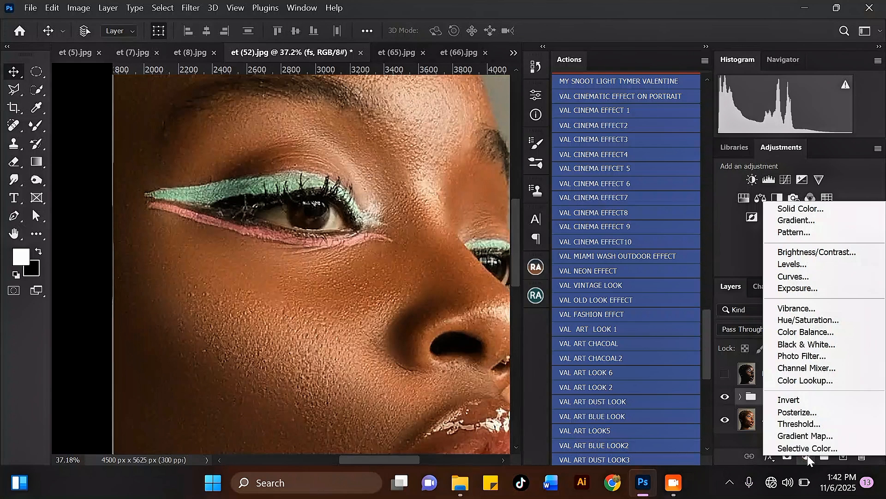
pyautogui.click(822, 344)
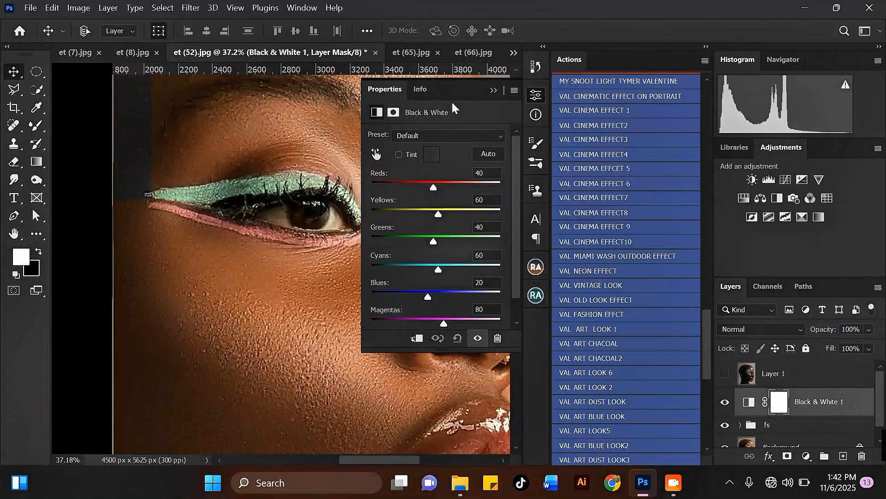
pyautogui.click(493, 91)
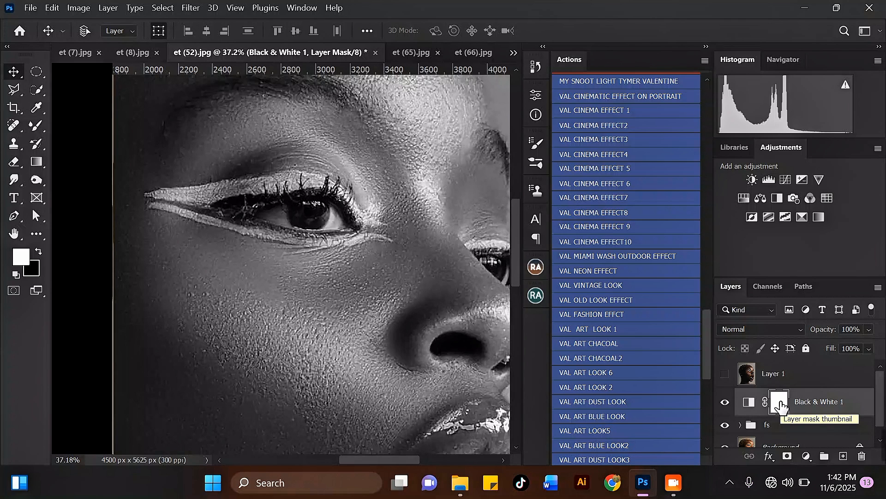
pyautogui.hotkey('ctrl', 'i')
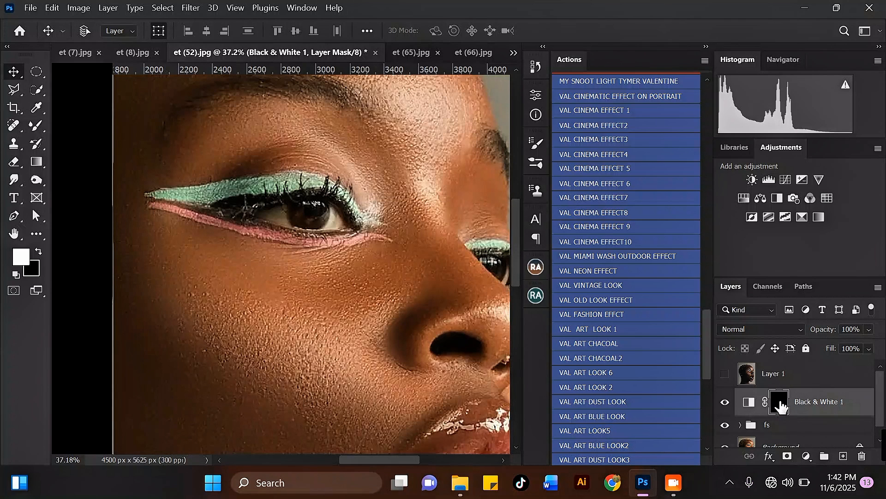
# Paint white over the whites of both eyes on the Black & White mask with the Brush tool at size 50
pyautogui.click(37, 125)
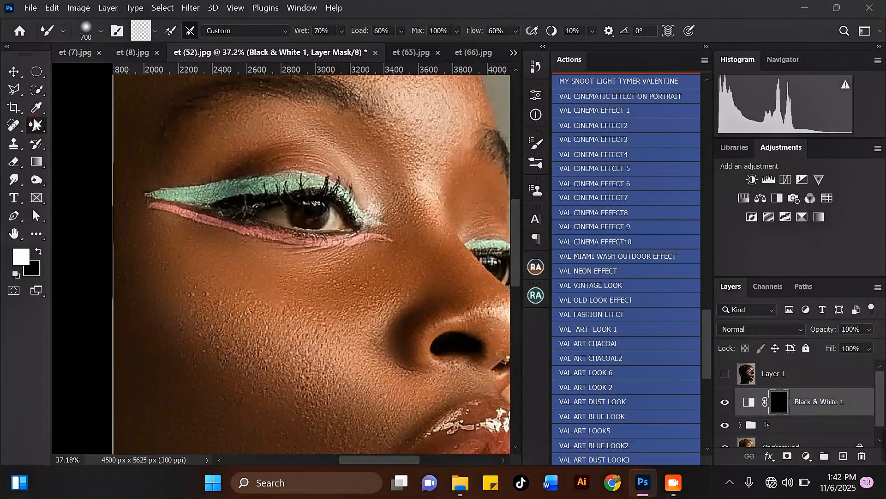
pyautogui.click(73, 129)
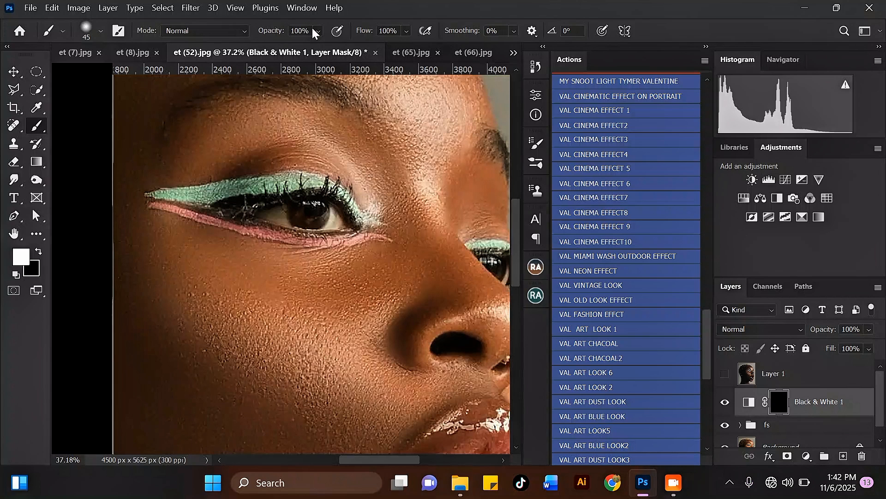
pyautogui.scroll(4, 260, 214)
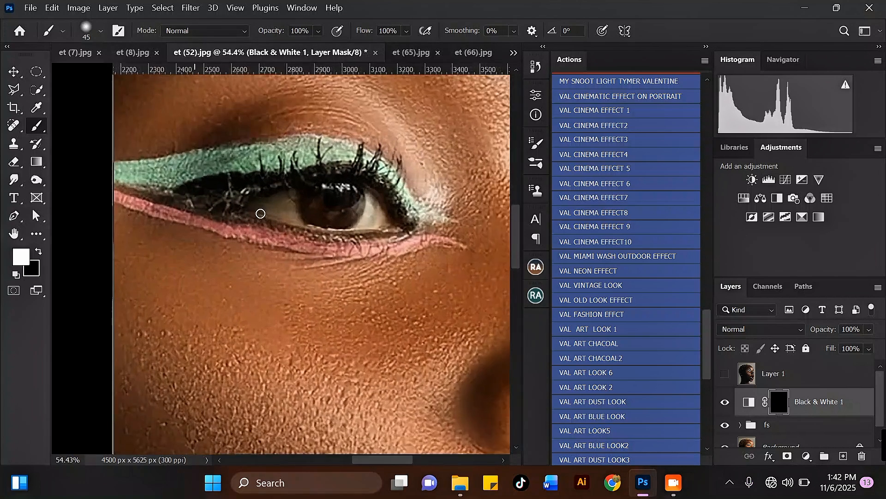
pyautogui.scroll(3, 261, 213)
pyautogui.press(']')
pyautogui.moveTo(252, 202)
pyautogui.mouseDown()
pyautogui.moveTo(310, 225)
pyautogui.moveTo(297, 192)
pyautogui.moveTo(251, 203)
pyautogui.moveTo(296, 191)
pyautogui.moveTo(289, 209)
pyautogui.moveTo(297, 212)
pyautogui.moveTo(275, 207)
pyautogui.mouseUp()
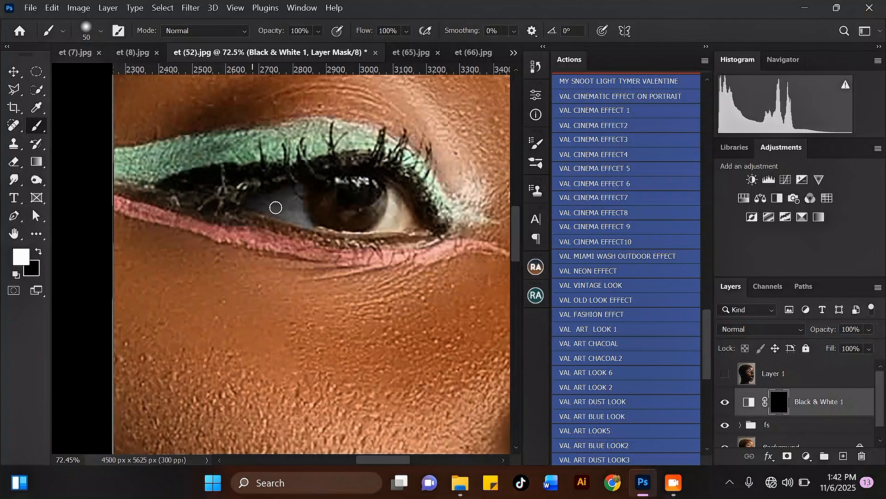
pyautogui.scroll(-3, 305, 208)
pyautogui.scroll(2, 382, 208)
pyautogui.moveTo(352, 192)
pyautogui.mouseDown()
pyautogui.moveTo(376, 234)
pyautogui.moveTo(335, 230)
pyautogui.moveTo(349, 201)
pyautogui.moveTo(359, 226)
pyautogui.mouseUp()
pyautogui.scroll(-3, 288, 203)
pyautogui.scroll(2, 433, 225)
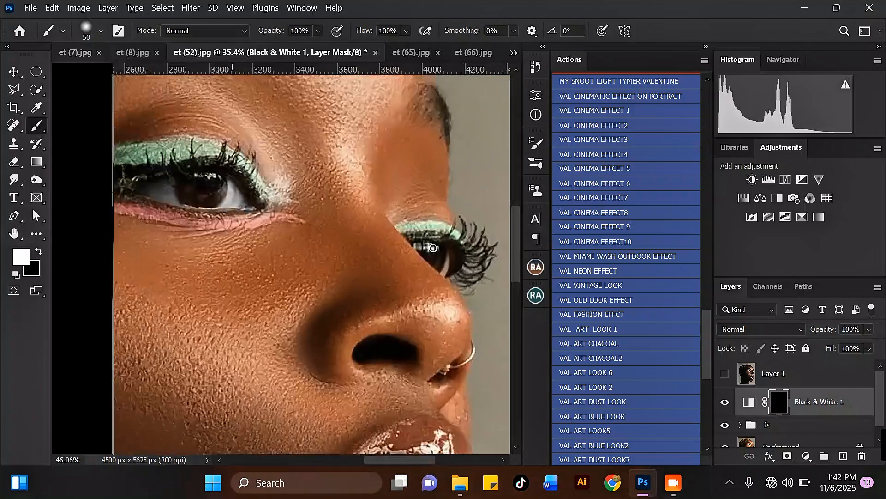
pyautogui.scroll(2, 433, 248)
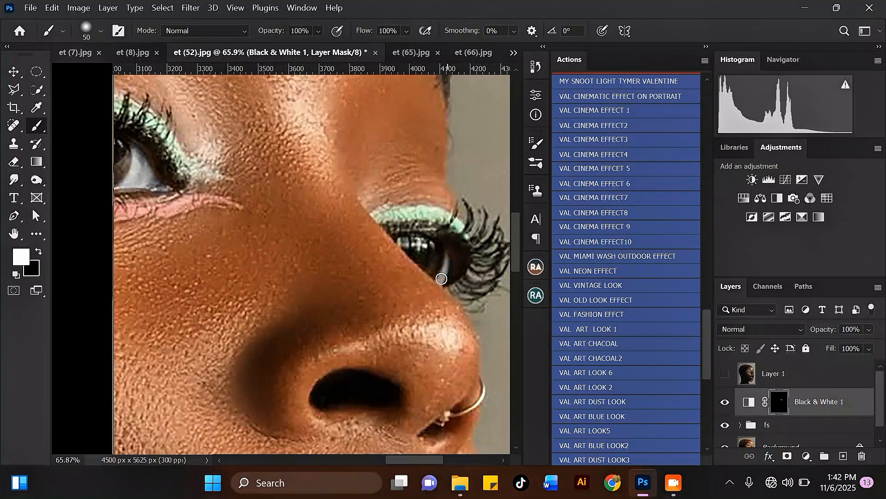
pyautogui.scroll(-7, 322, 223)
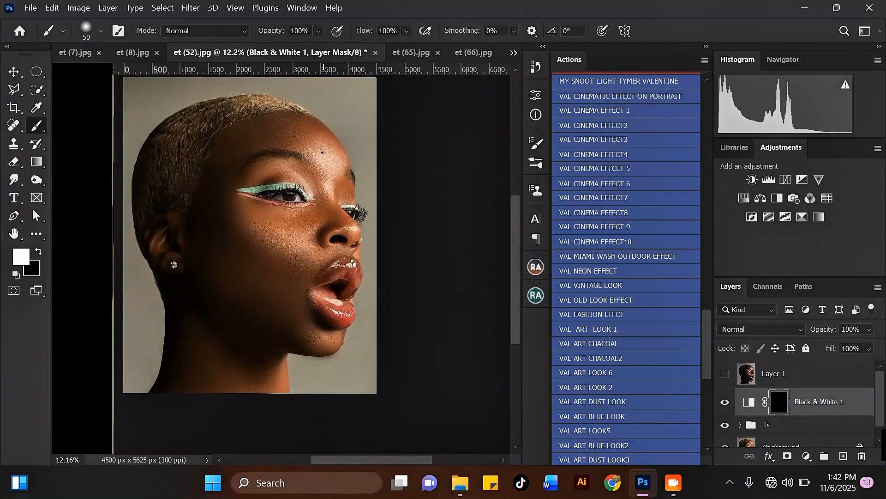
pyautogui.scroll(3, 308, 154)
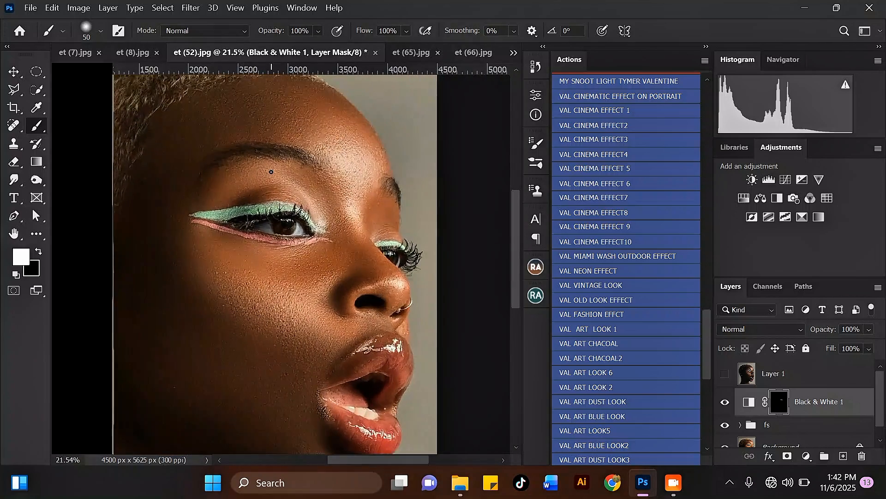
pyautogui.scroll(-2, 302, 209)
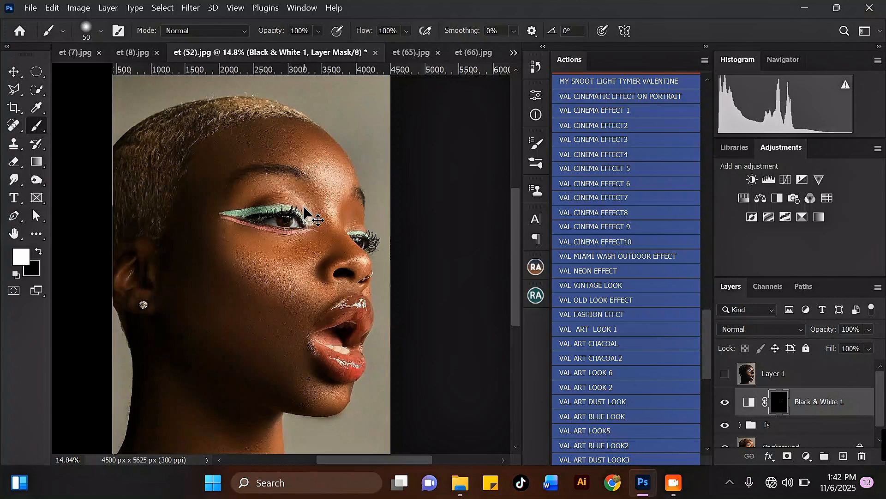
# Duplicate the Black & White 1 adjustment layer and set the copy's blend mode to Screen
pyautogui.hotkey('ctrl', 'j')
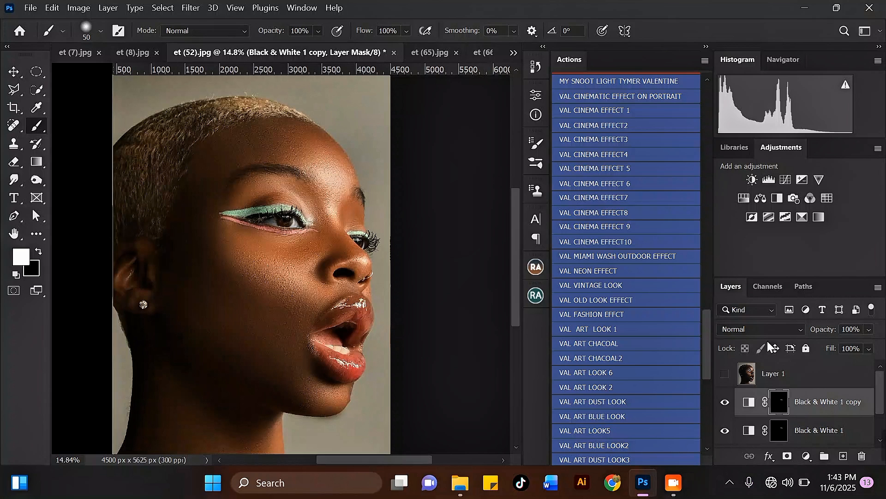
pyautogui.click(764, 329)
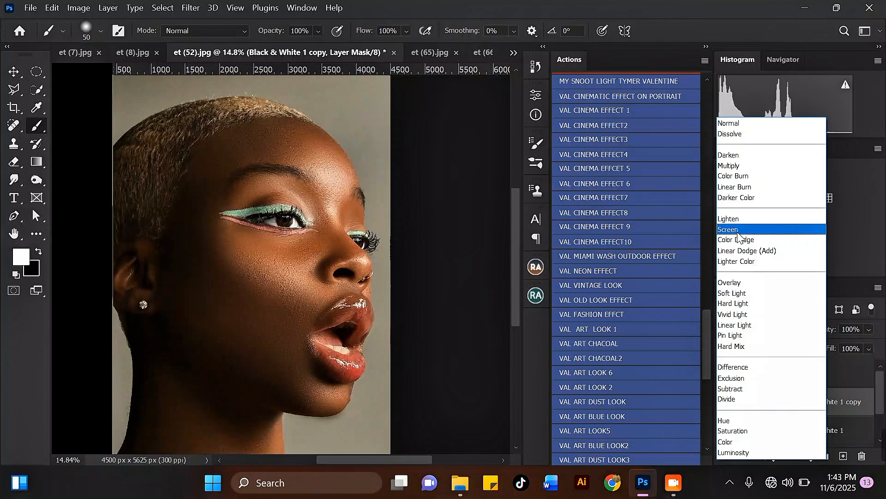
pyautogui.click(729, 230)
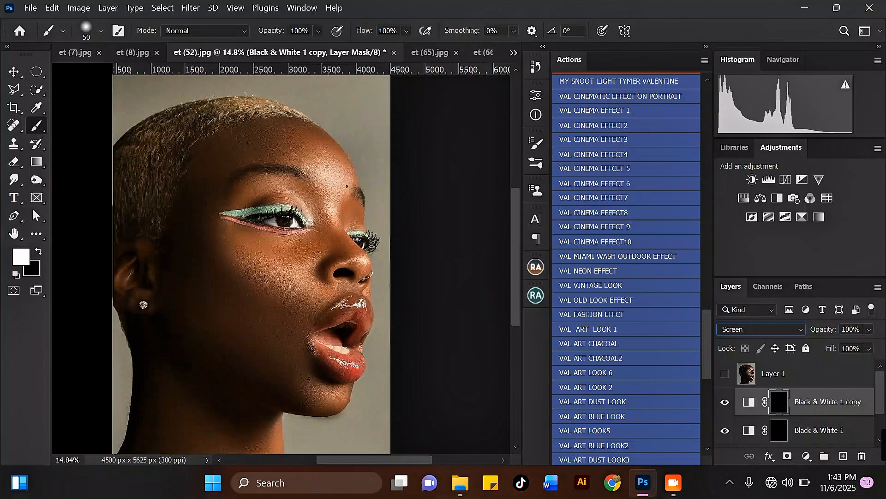
pyautogui.scroll(5, 347, 186)
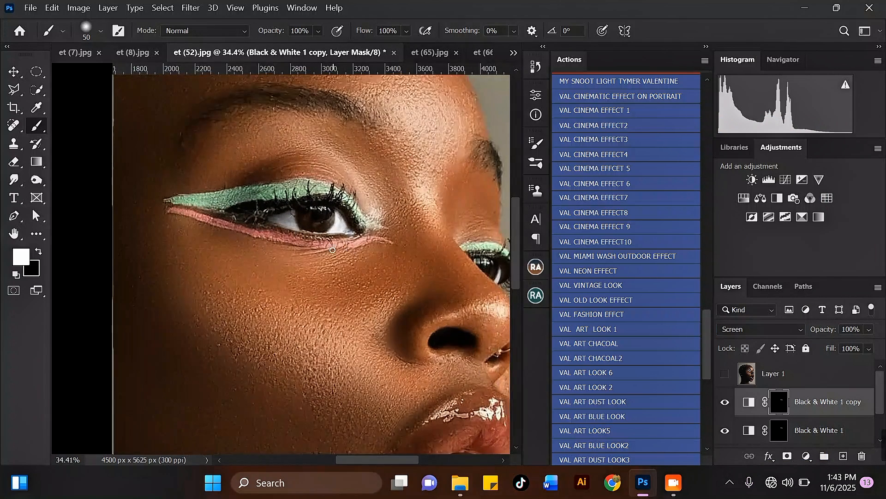
pyautogui.scroll(-2, 332, 250)
# Lower the opacity of the Black & White 1 copy layer to 45%
pyautogui.click(831, 431)
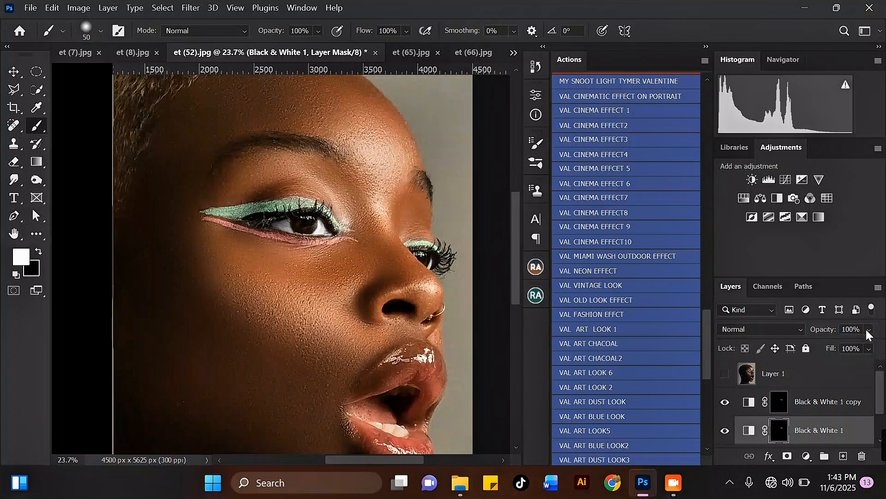
pyautogui.click(869, 331)
pyautogui.click(847, 405)
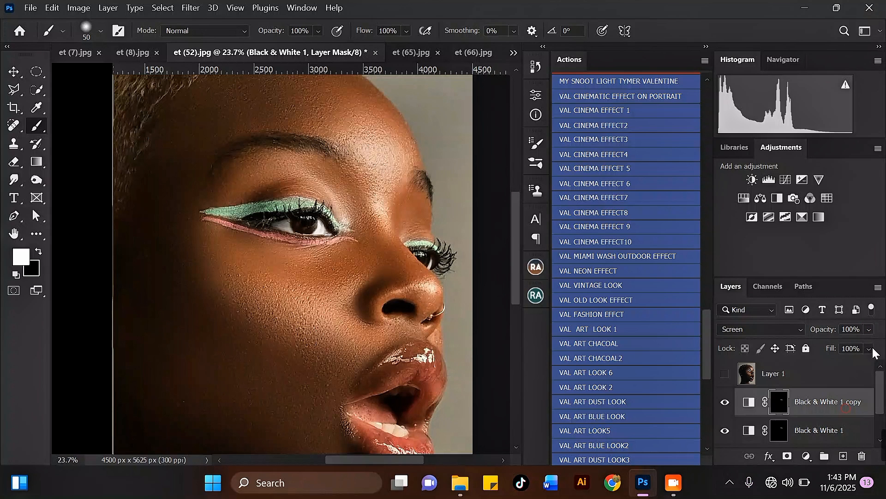
pyautogui.click(847, 345)
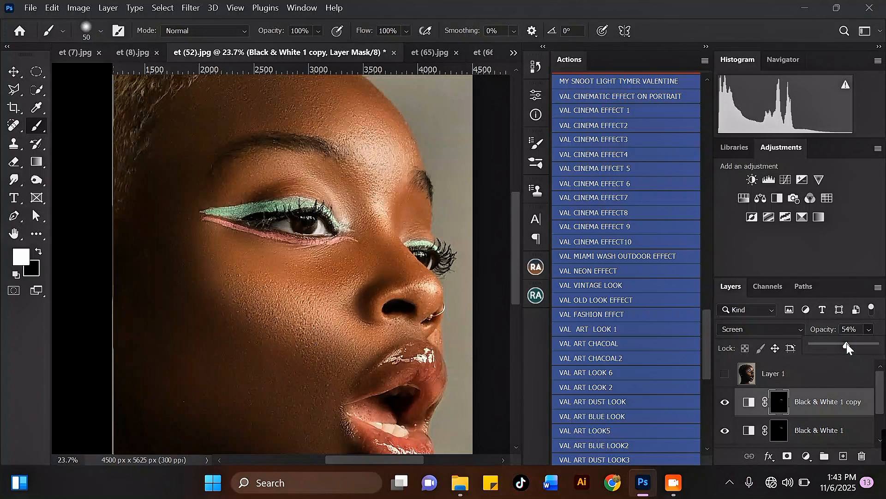
pyautogui.moveTo(842, 344); pyautogui.dragTo(839, 344)
pyautogui.hotkey('ctrl', '0')
pyautogui.scroll(-1, 306, 196)
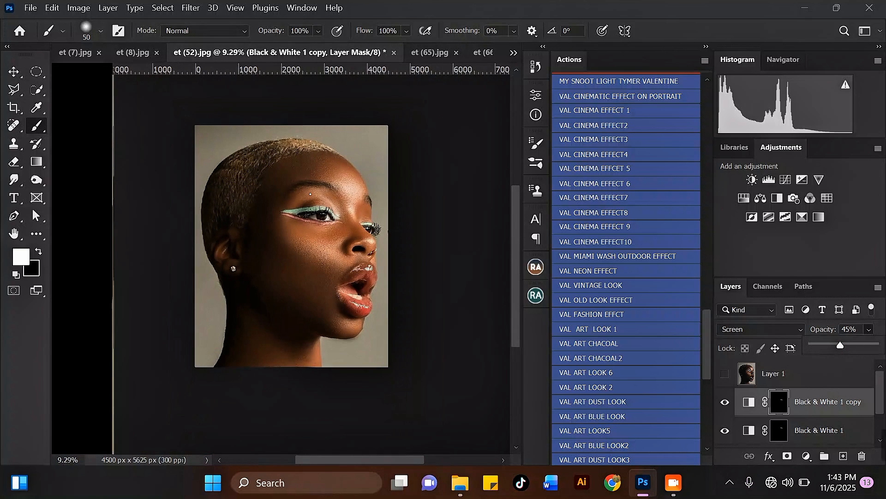
# Merge both Black & White adjustment layers and the fs group into a single layer above the Background
pyautogui.click(884, 386)
pyautogui.scroll(-2, 883, 402)
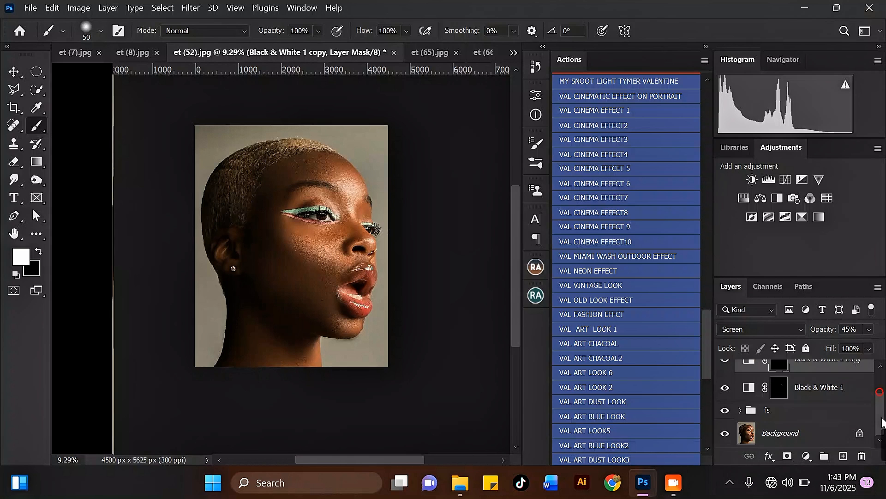
pyautogui.click(788, 411)
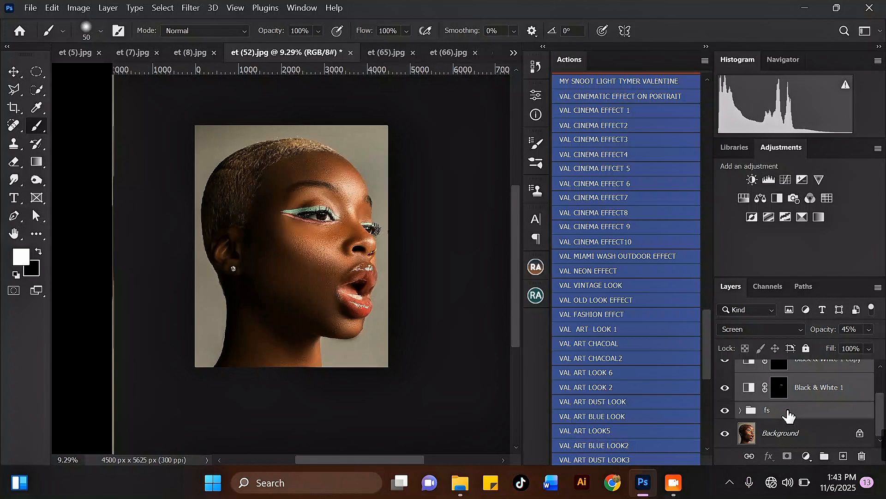
pyautogui.hotkey('ctrl', 'e')
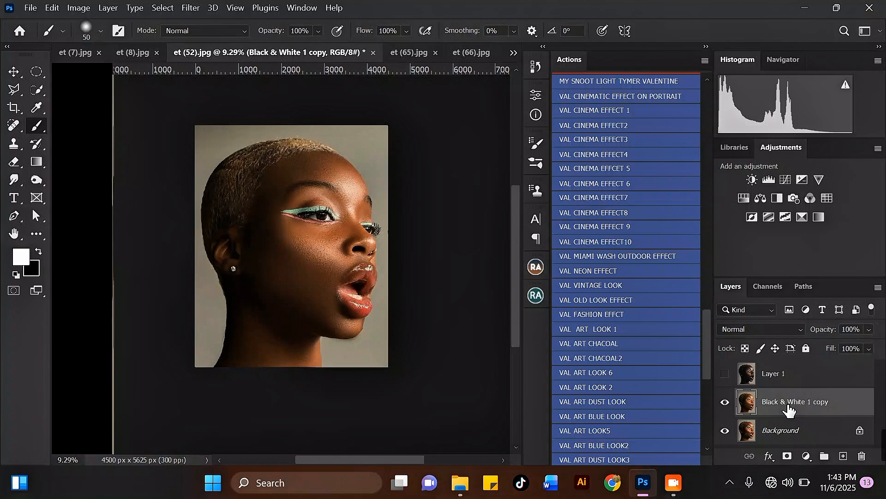
pyautogui.keyDown('alt'); pyautogui.scroll(-1, 283, 151); pyautogui.keyUp('alt')
pyautogui.keyDown('alt'); pyautogui.scroll(10, 235, 193); pyautogui.keyUp('alt')
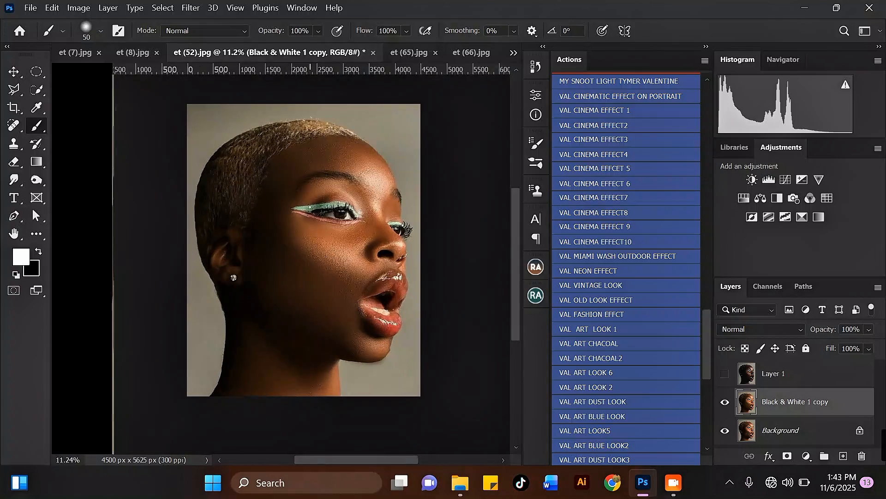
pyautogui.keyDown('alt'); pyautogui.scroll(-5, 355, 216); pyautogui.keyUp('alt')
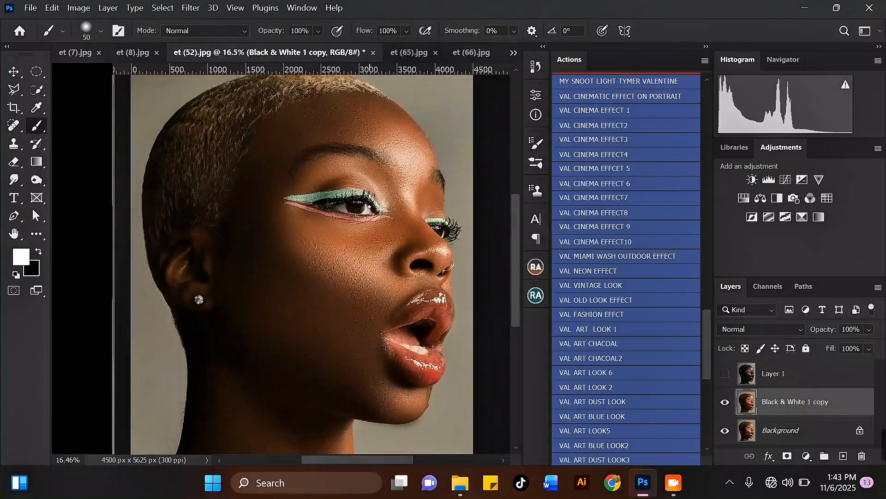
pyautogui.keyDown('alt'); pyautogui.scroll(2, 310, 203); pyautogui.keyUp('alt')
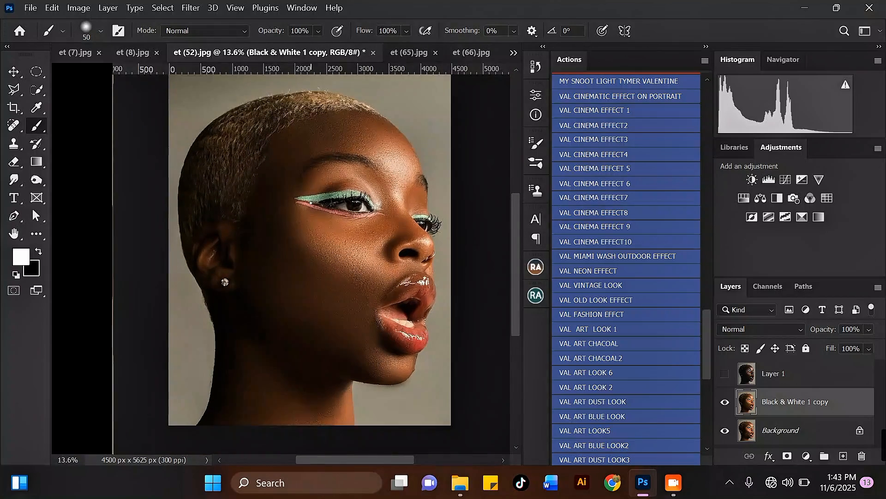
# Duplicate the merged Black & White 1 copy layer
pyautogui.keyDown('alt'); pyautogui.scroll(-2, 351, 184); pyautogui.keyUp('alt')
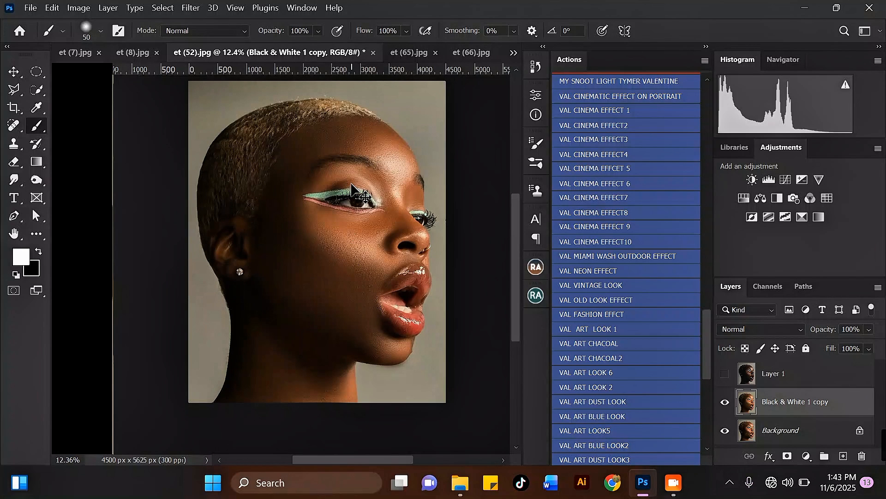
pyautogui.hotkey('ctrl', 'j')
pyautogui.keyDown('alt'); pyautogui.scroll(2, 358, 175); pyautogui.keyUp('alt')
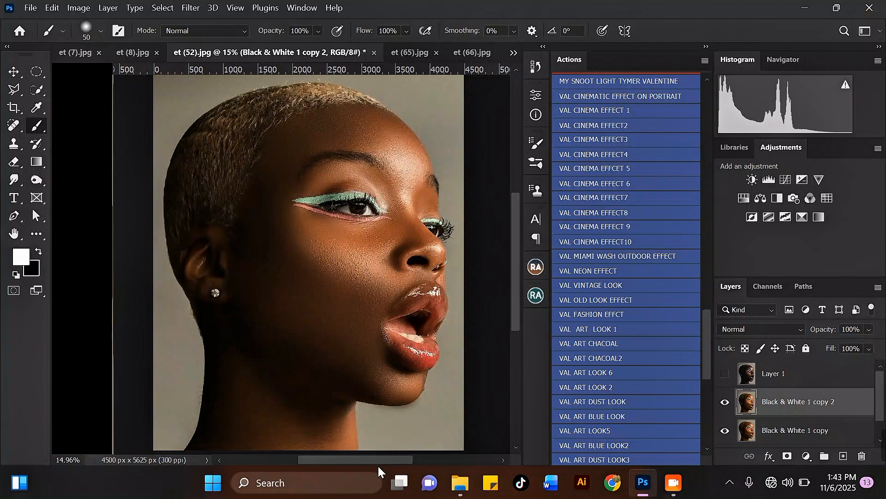
pyautogui.moveTo(371, 461)
pyautogui.mouseDown()
pyautogui.moveTo(384, 458)
pyautogui.moveTo(345, 454)
pyautogui.moveTo(394, 453)
pyautogui.moveTo(356, 445)
pyautogui.moveTo(367, 447)
pyautogui.mouseUp()
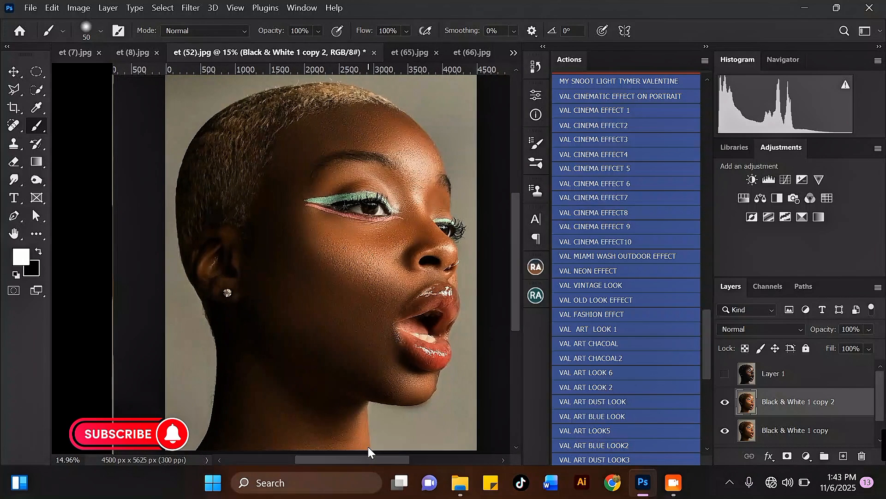
pyautogui.scroll(1, 344, 259)
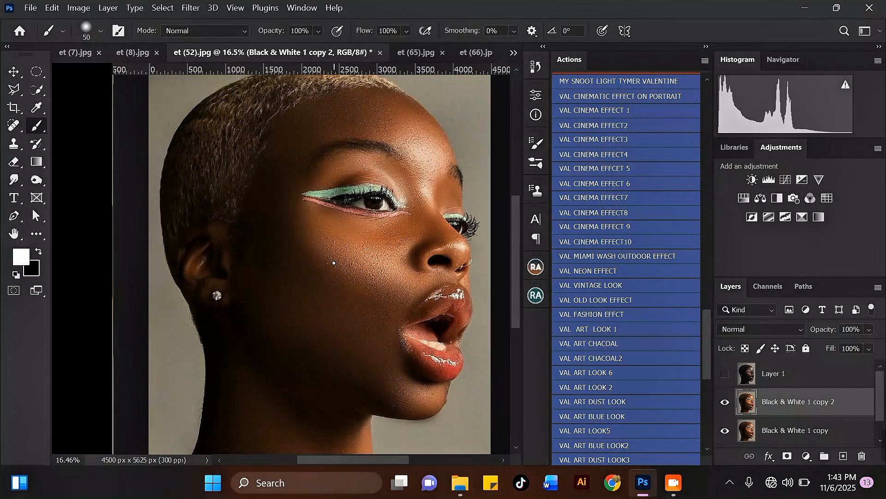
pyautogui.scroll(1, 392, 261)
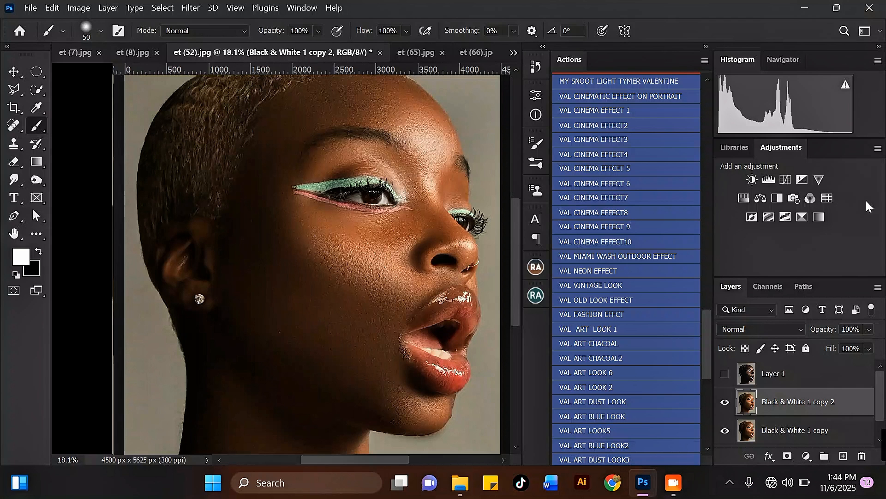
# Add a Color Lookup adjustment above the duplicated layer and load the 3D LUT file VAL MELANIN (3).CUBE
pyautogui.click(827, 198)
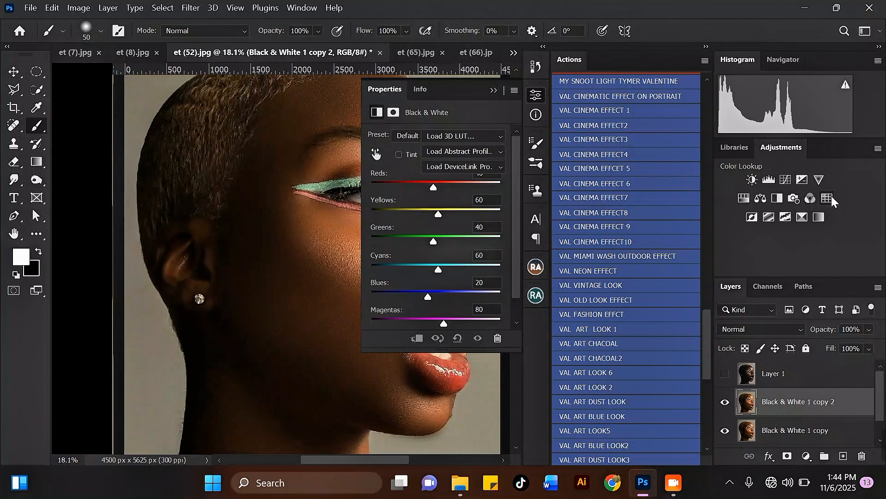
pyautogui.click(496, 136)
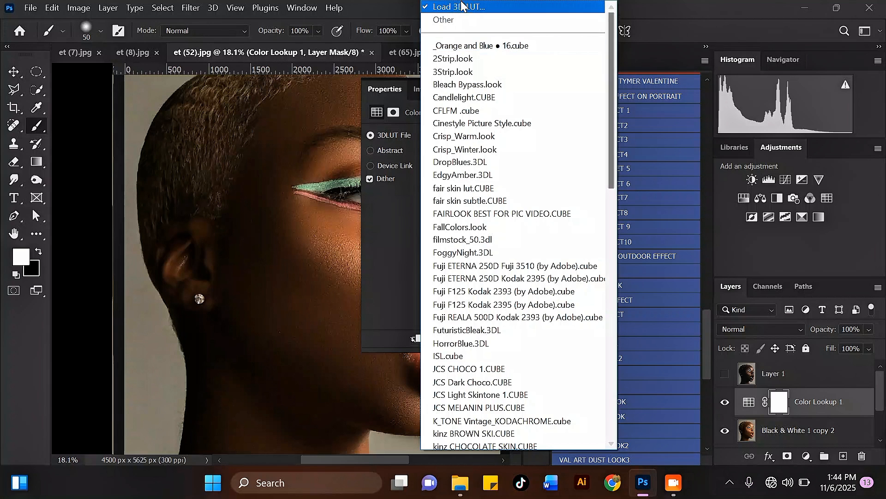
pyautogui.click(580, 6)
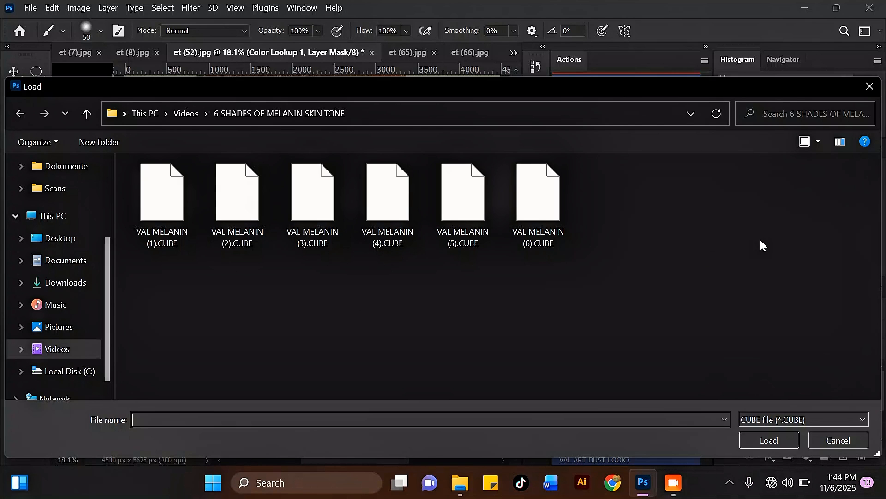
pyautogui.click(328, 205)
pyautogui.click(759, 438)
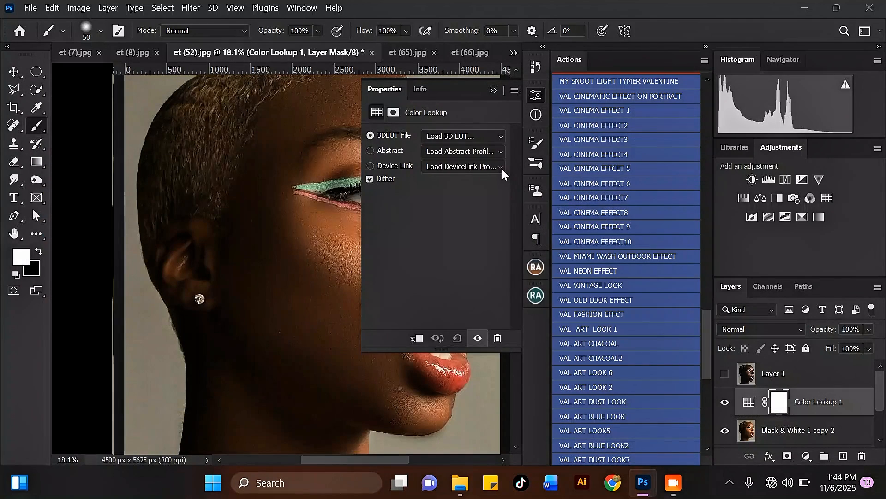
pyautogui.click(493, 91)
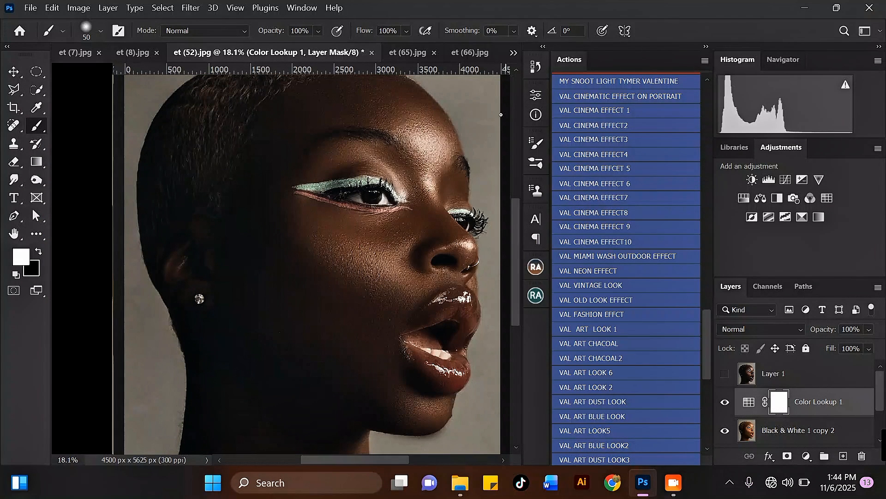
# Merge the Color Lookup 1 adjustment with the Black & White 1 copy 2 layer into one layer
pyautogui.scroll(-4, 371, 165)
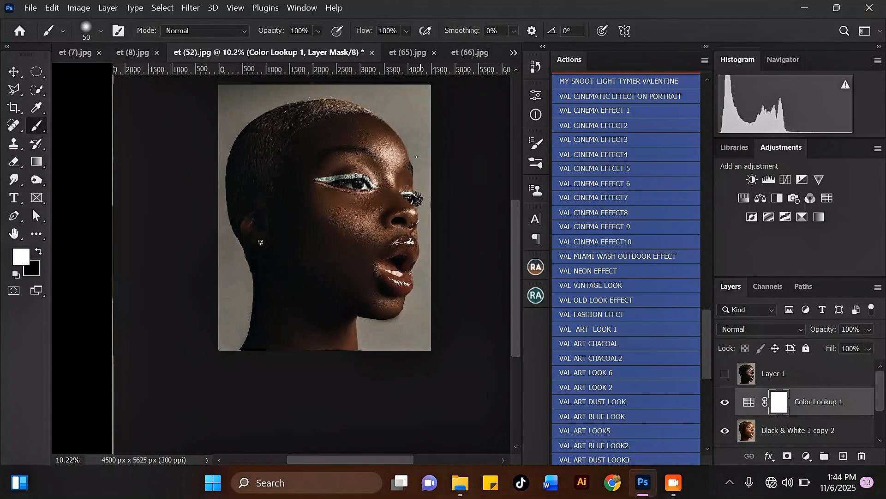
pyautogui.scroll(1, 346, 170)
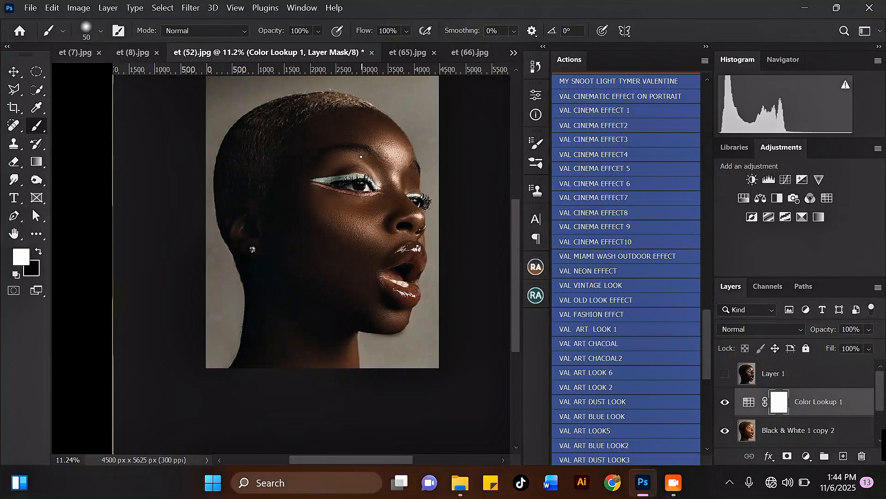
pyautogui.scroll(2, 392, 81)
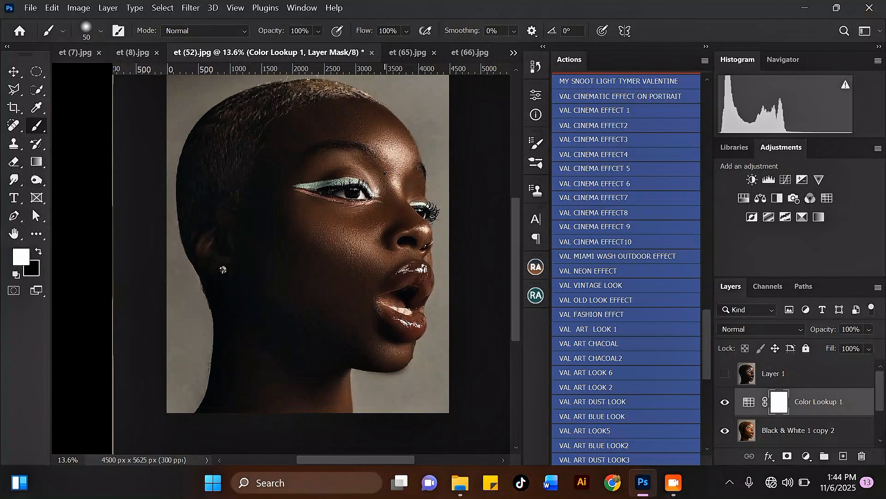
pyautogui.scroll(1, 367, 179)
pyautogui.scroll(-3, 456, 252)
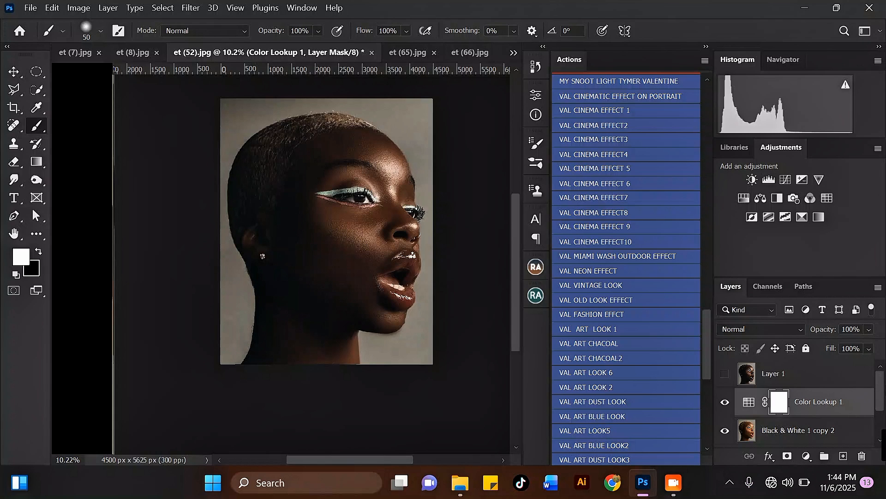
pyautogui.moveTo(882, 394); pyautogui.dragTo(882, 413)
pyautogui.click(838, 392)
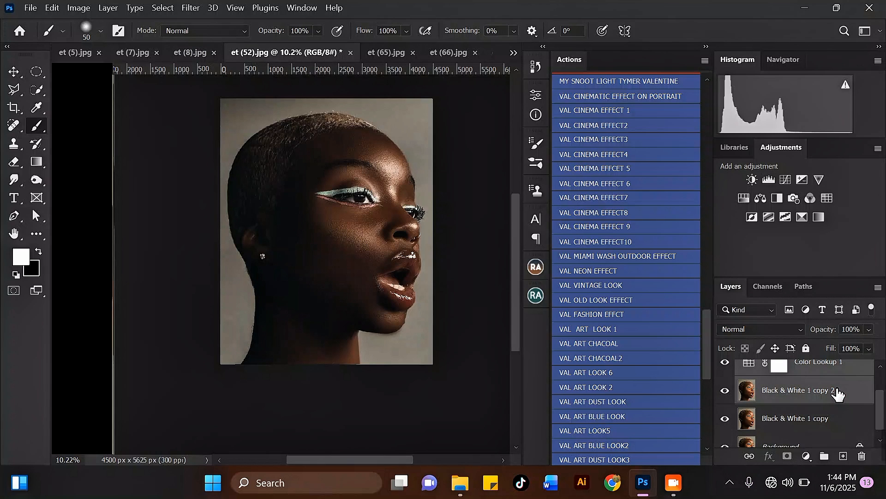
pyautogui.hotkey('ctrl', 'e')
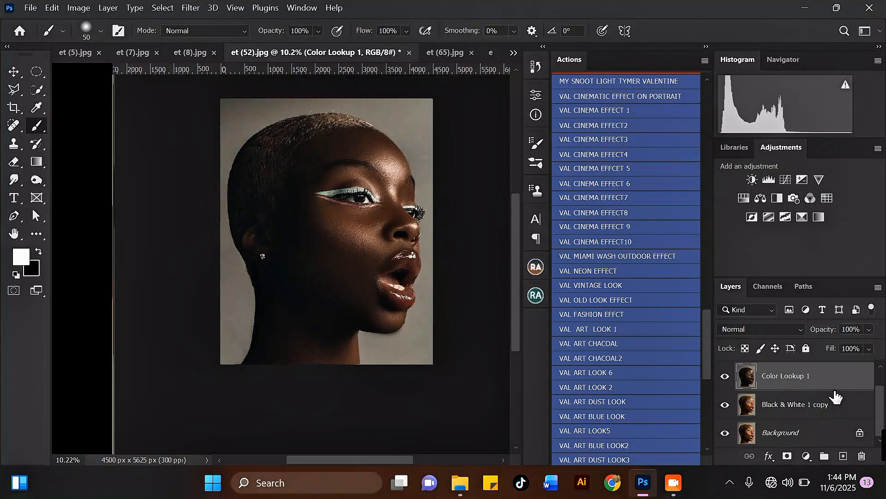
# Duplicate the merged Color Lookup 1 layer and open the Camera Raw Filter with a side-by-side before/after view
pyautogui.hotkey('ctrl', 'j')
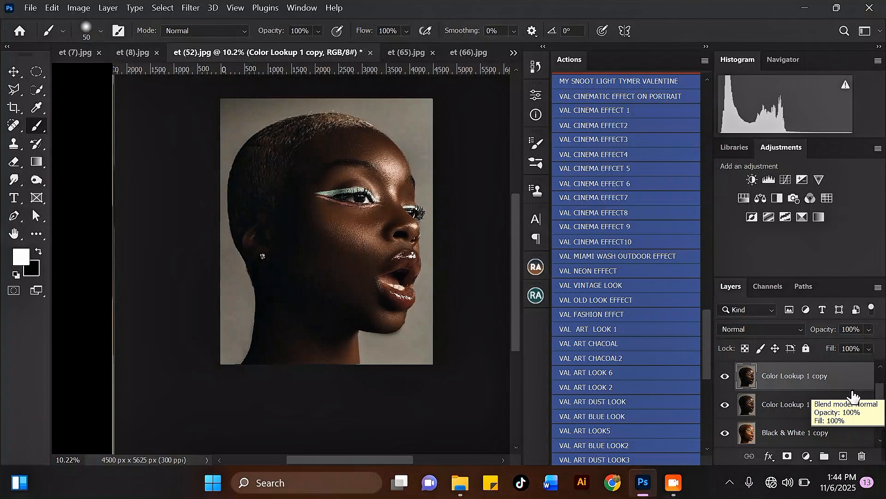
pyautogui.scroll(1, 882, 404)
pyautogui.scroll(1, 882, 404)
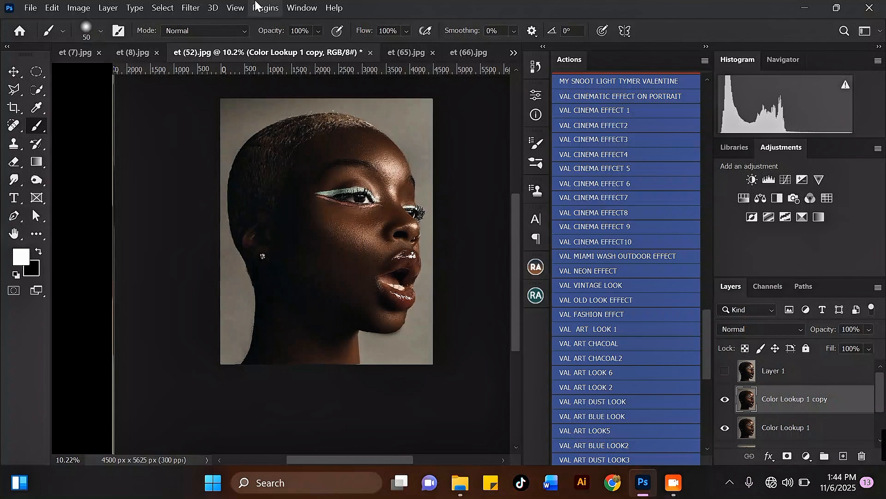
pyautogui.click(200, 8)
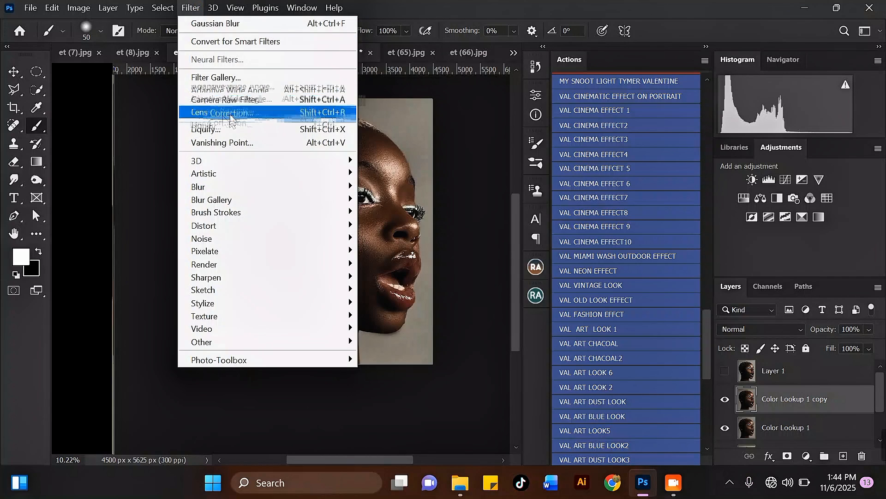
pyautogui.click(253, 104)
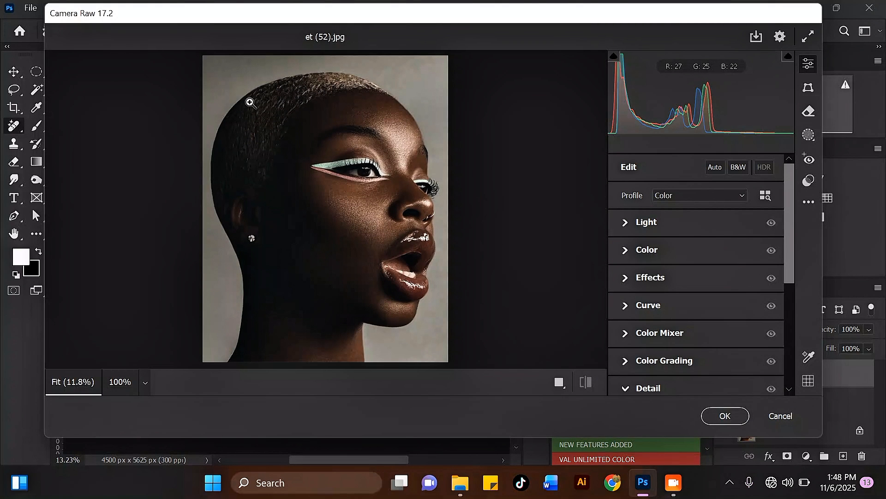
pyautogui.click(558, 383)
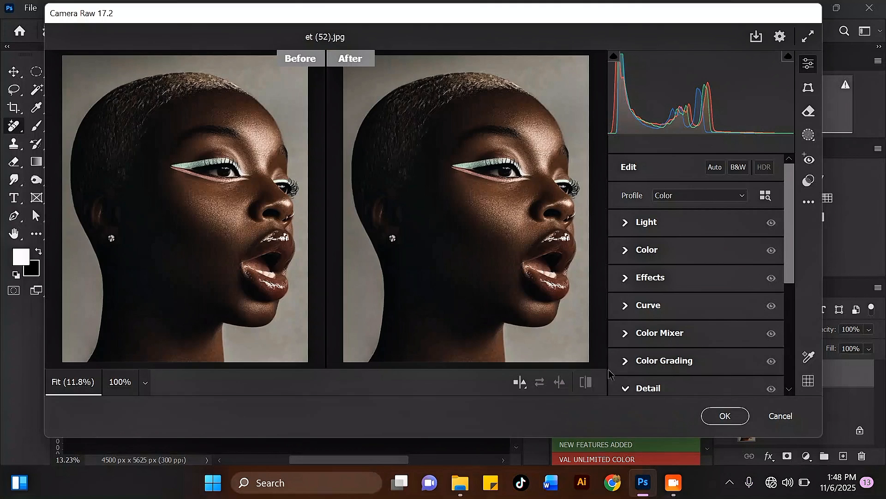
# Cool the image by setting Temperature to -7 and raise Highlights to +9 in Camera Raw
pyautogui.click(626, 252)
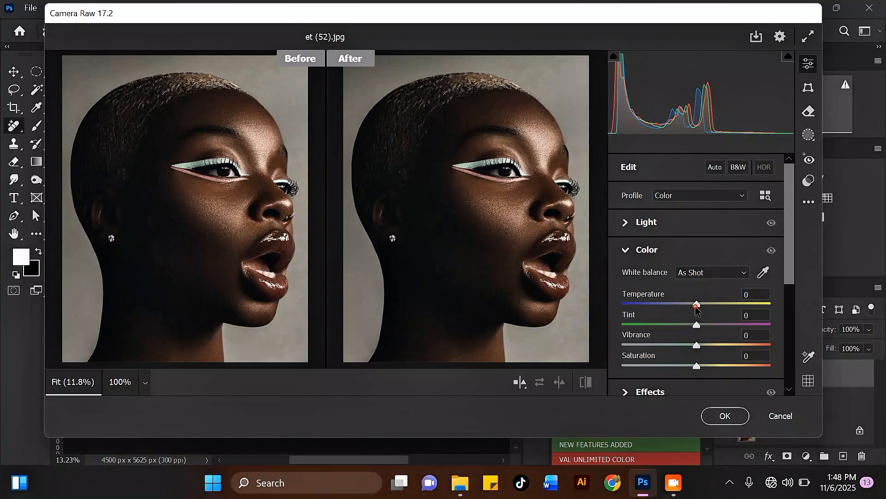
pyautogui.moveTo(696, 306); pyautogui.dragTo(691, 306)
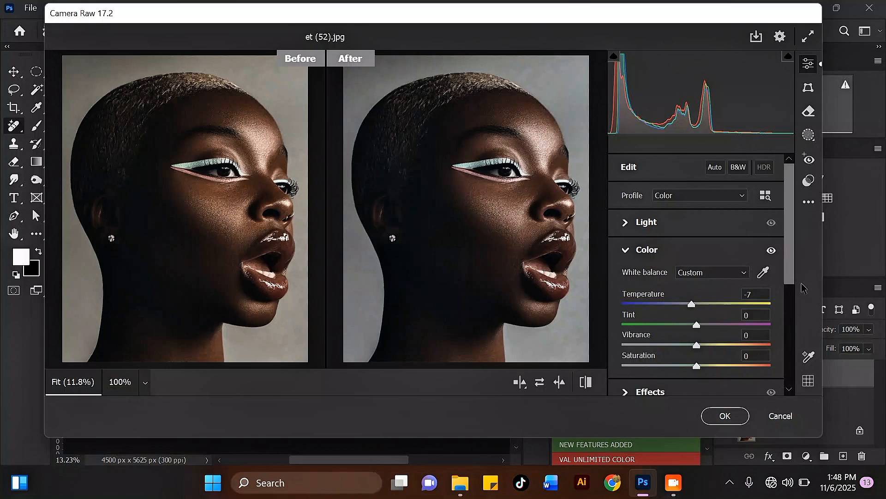
pyautogui.moveTo(792, 255); pyautogui.dragTo(793, 264)
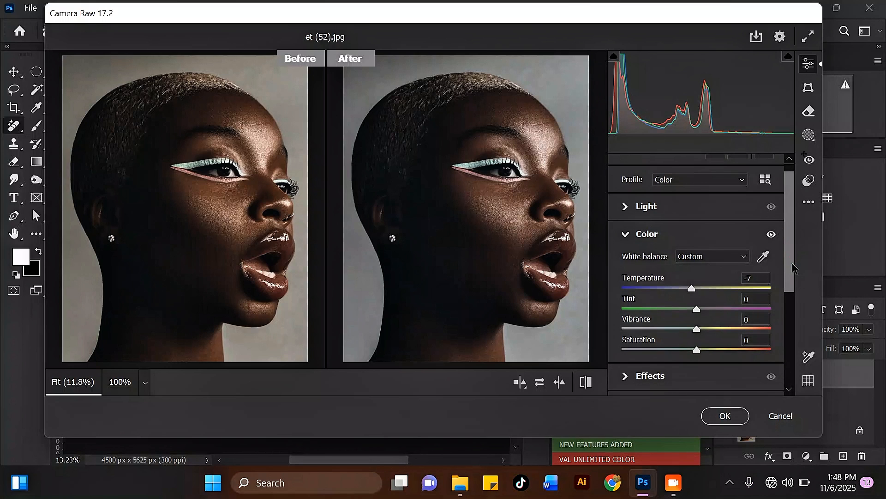
pyautogui.click(625, 207)
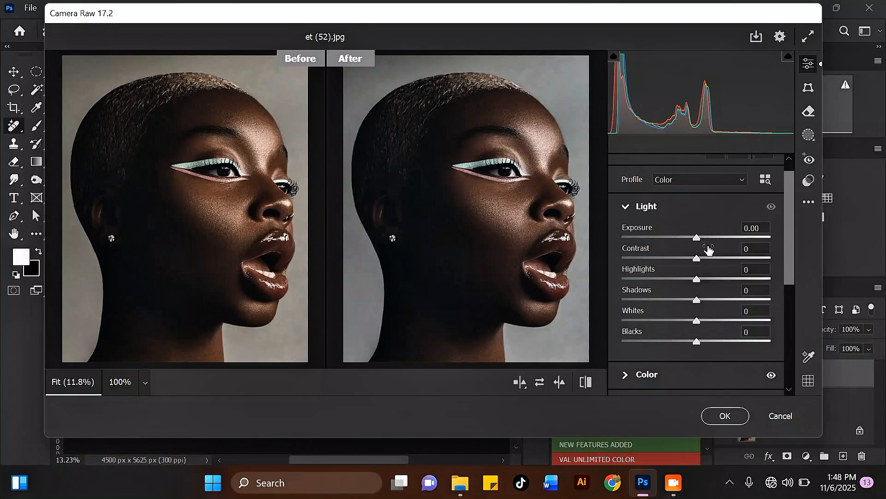
pyautogui.moveTo(699, 280); pyautogui.dragTo(707, 283)
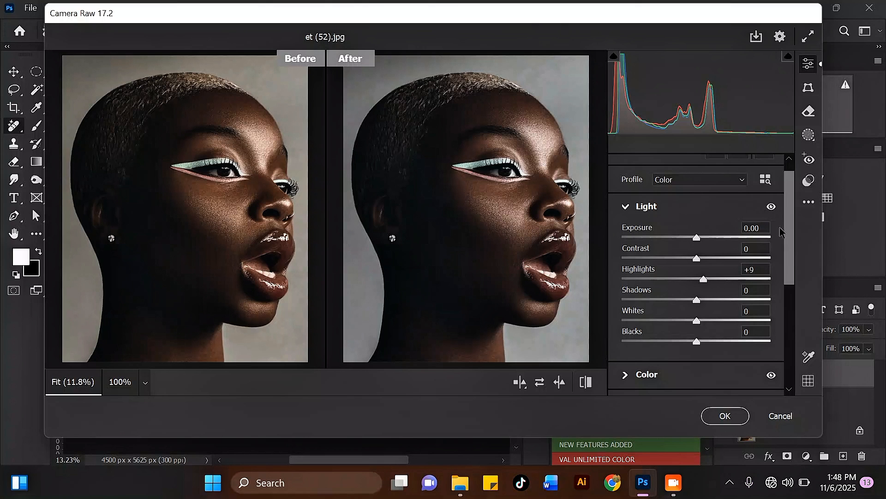
# Set the Detail Sharpening amount to 13 in Camera Raw
pyautogui.moveTo(791, 236); pyautogui.dragTo(784, 335)
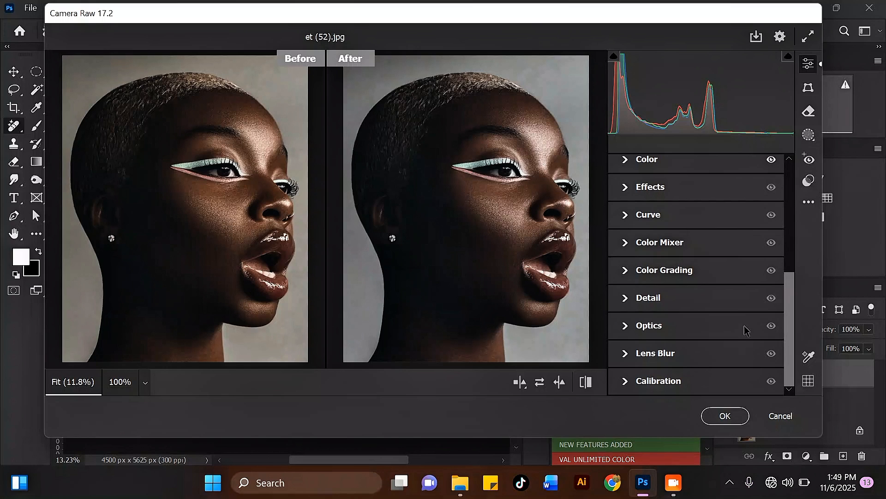
pyautogui.click(630, 300)
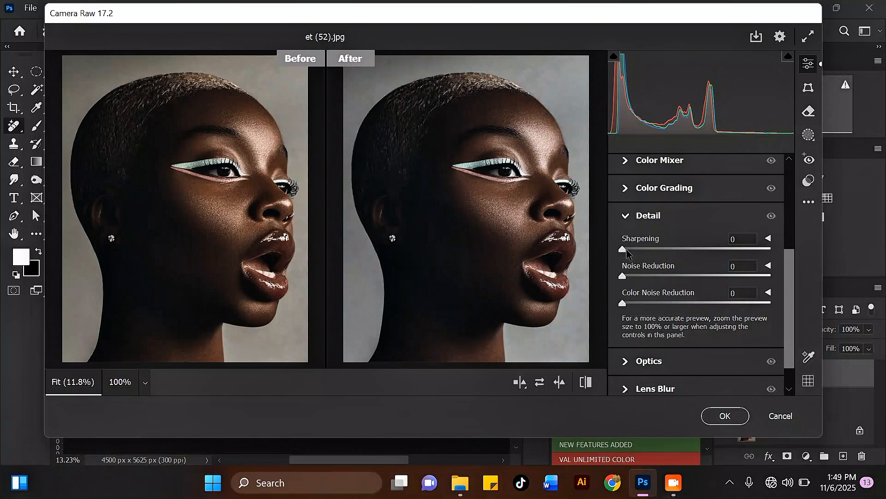
pyautogui.click(631, 249)
pyautogui.moveTo(636, 253); pyautogui.dragTo(640, 255)
# Set the Texture effect to +4 and apply the Camera Raw adjustments to the portrait
pyautogui.moveTo(788, 287); pyautogui.dragTo(783, 235)
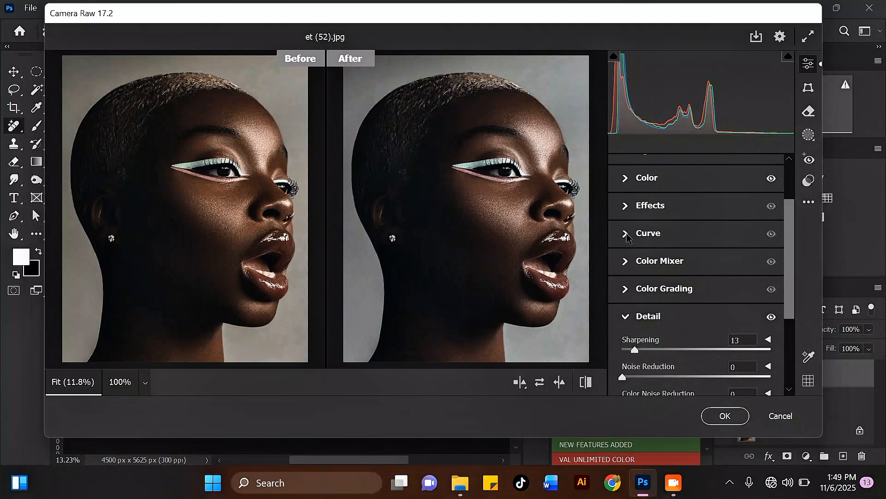
pyautogui.click(626, 206)
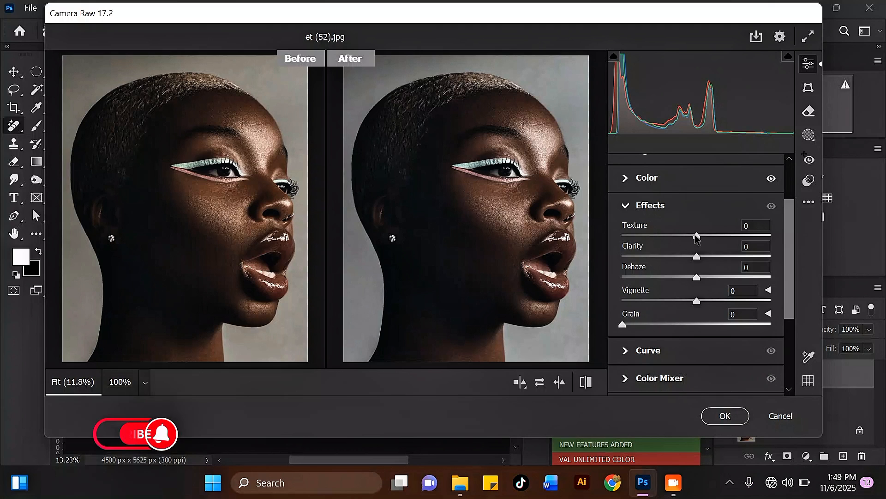
pyautogui.click(696, 236)
pyautogui.moveTo(696, 237); pyautogui.dragTo(700, 238)
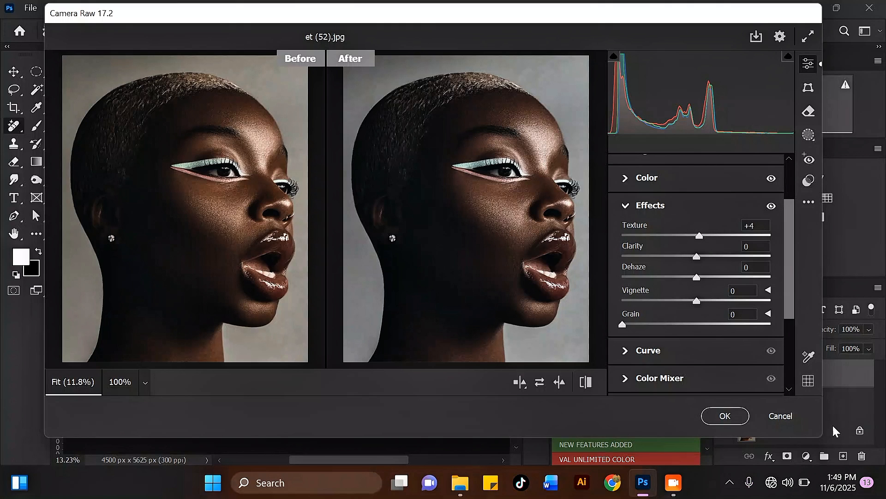
pyautogui.click(734, 417)
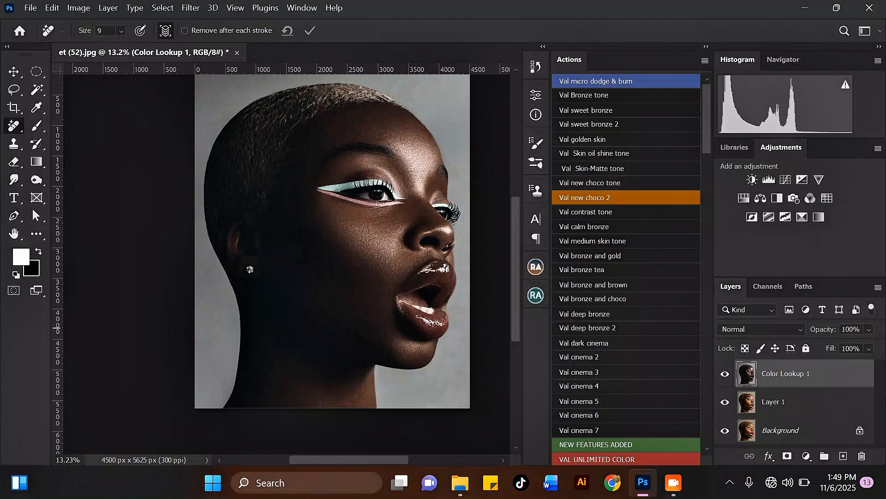
# Delete Layer 1 and hide the Color Lookup 1 layer to compare the retouched portrait with the original Background
pyautogui.click(821, 409)
pyautogui.press('Delete')
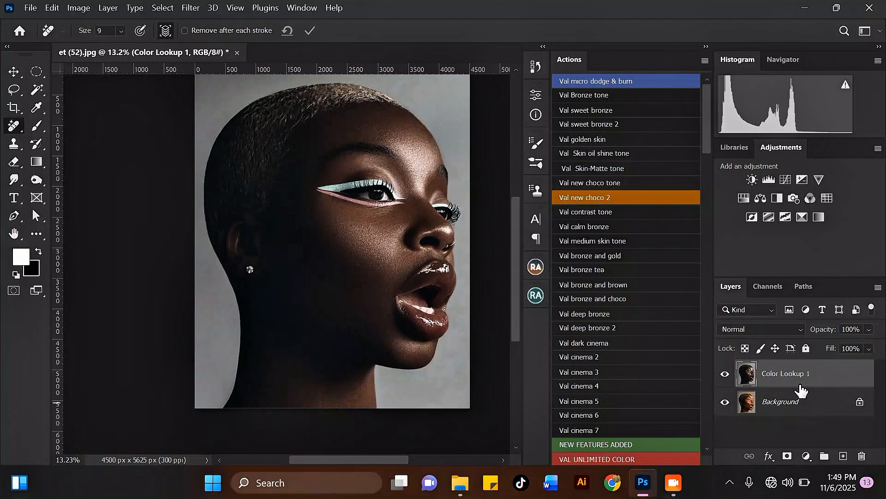
pyautogui.scroll(1, 358, 157)
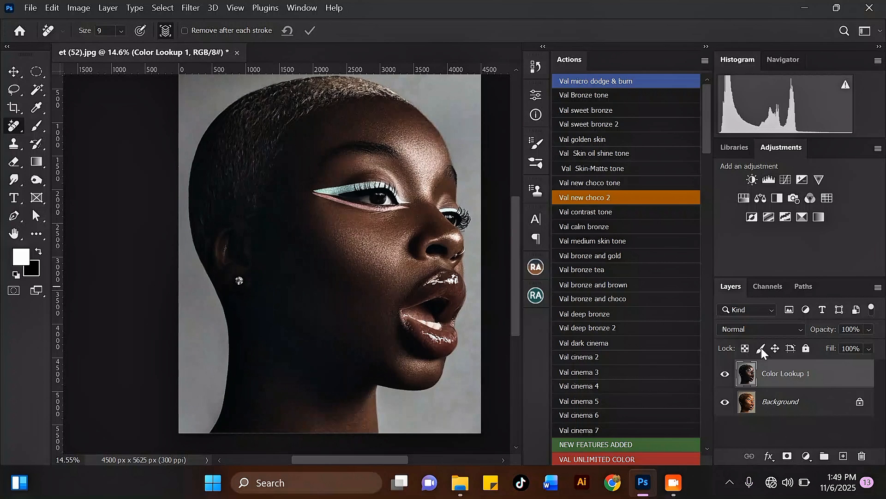
pyautogui.click(725, 374)
pyautogui.scroll(-1, 423, 204)
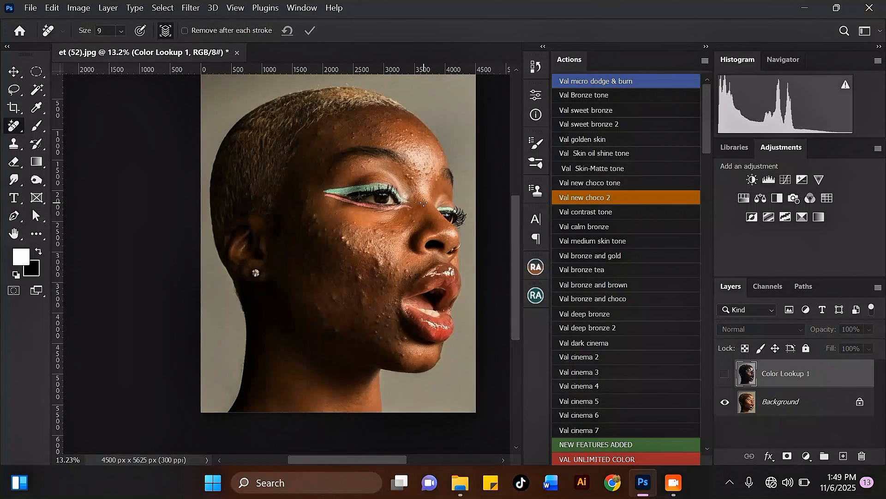
# Show the Color Lookup 1 layer again and toggle its visibility to compare the toned retouch with the original Background
pyautogui.scroll(-1, 423, 203)
pyautogui.click(725, 374)
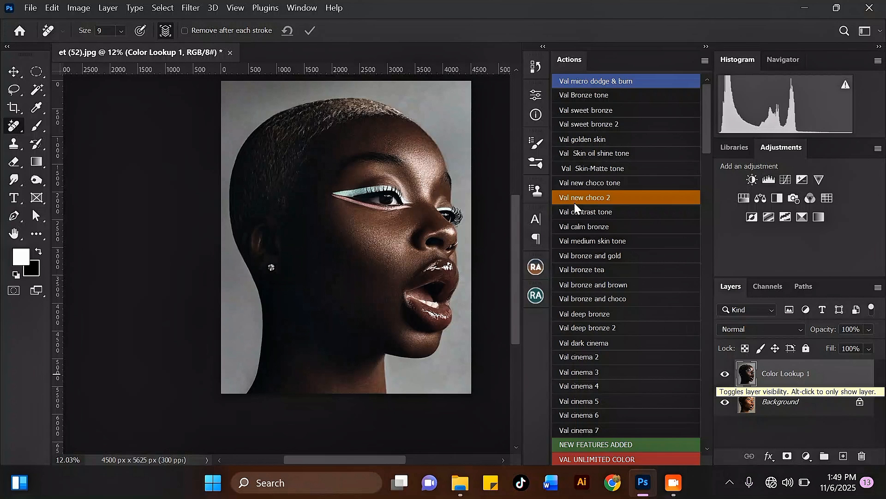
pyautogui.click(729, 374)
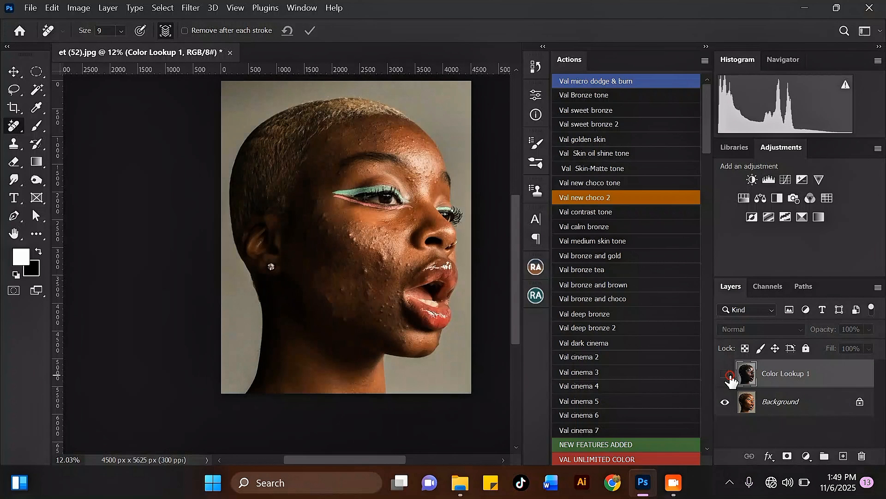
pyautogui.click(728, 374)
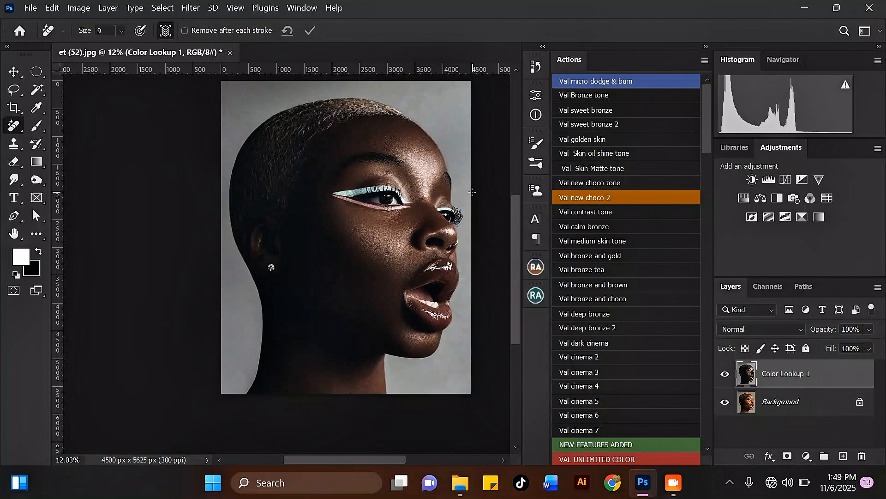
pyautogui.scroll(1, 472, 192)
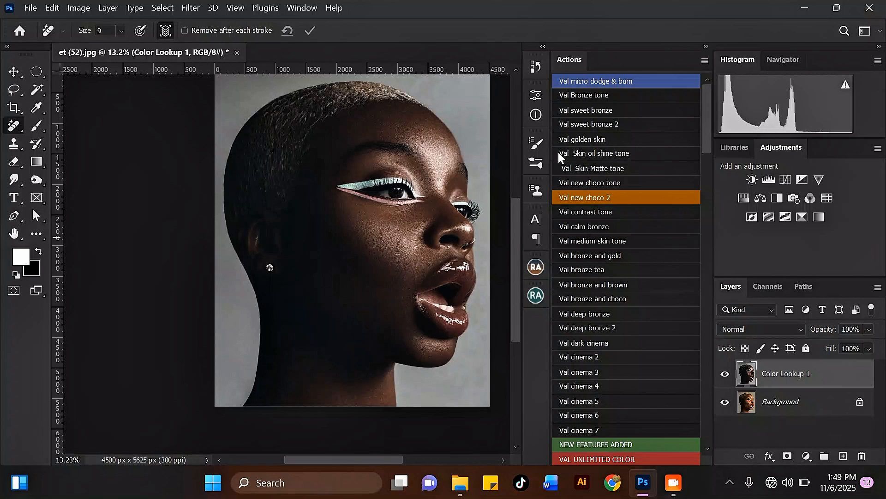
# Switch to the Move tool and review the before and after by hiding and showing Color Lookup 1, leaving the layer visible
pyautogui.click(18, 69)
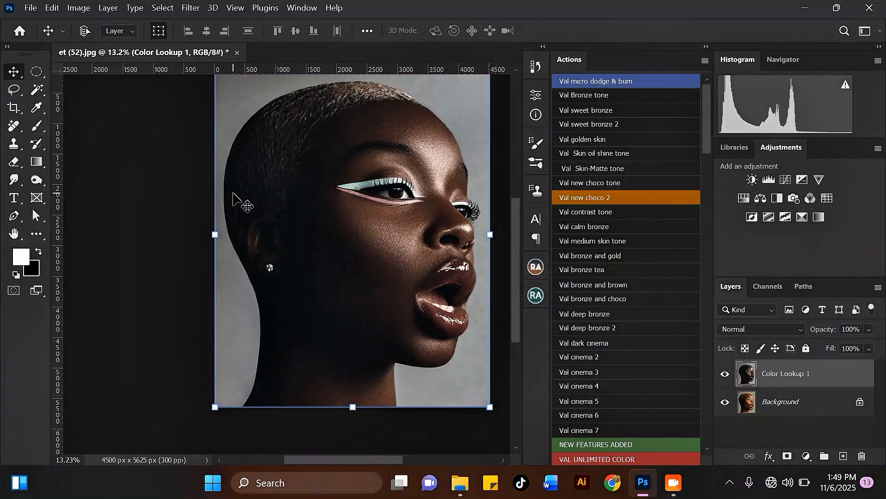
pyautogui.scroll(-1, 234, 197)
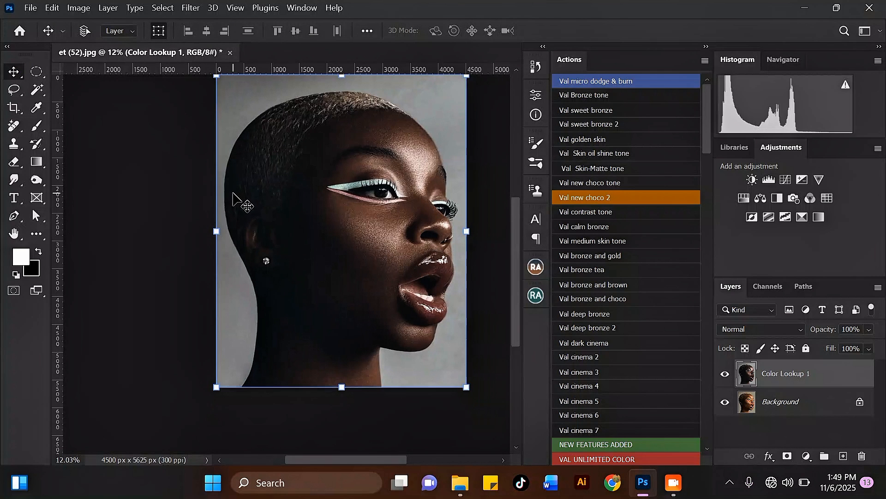
pyautogui.click(728, 375)
pyautogui.click(727, 374)
pyautogui.click(727, 374)
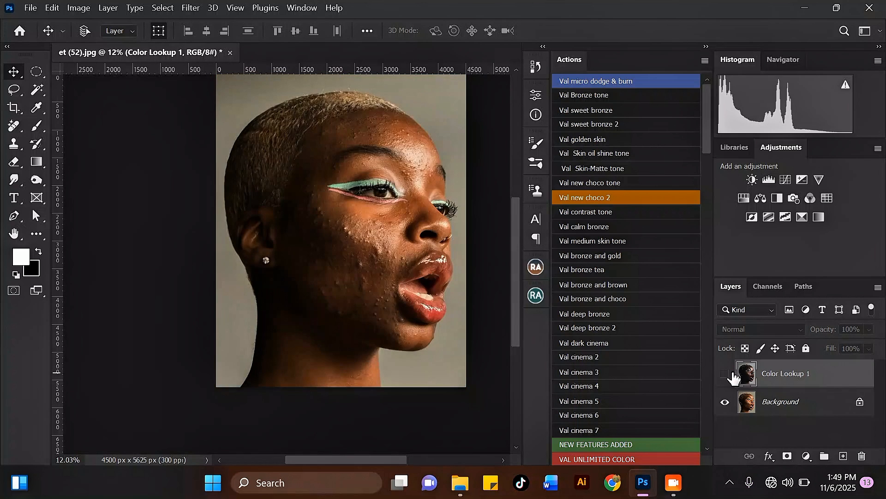
pyautogui.click(727, 375)
pyautogui.click(729, 374)
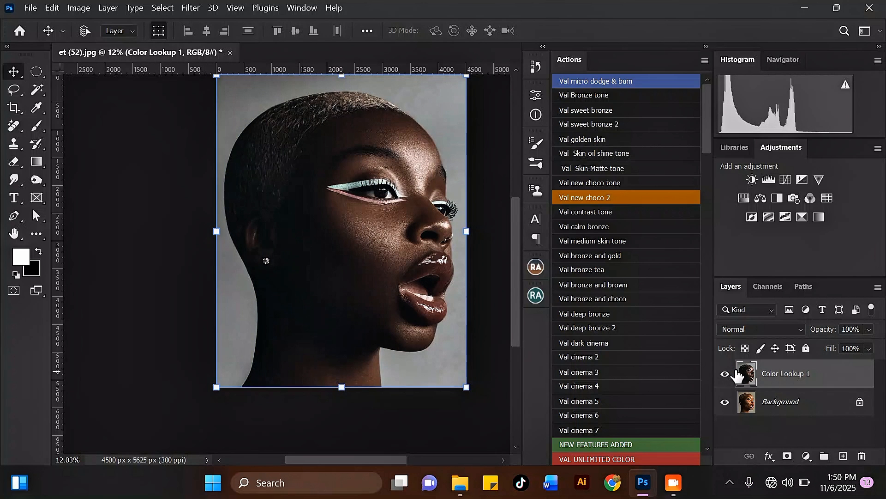
pyautogui.scroll(1, 419, 104)
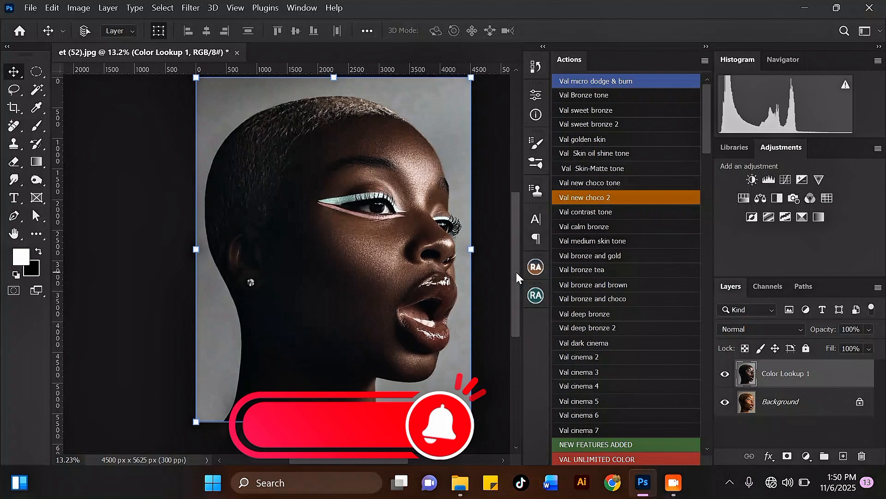
pyautogui.moveTo(516, 273); pyautogui.dragTo(517, 278)
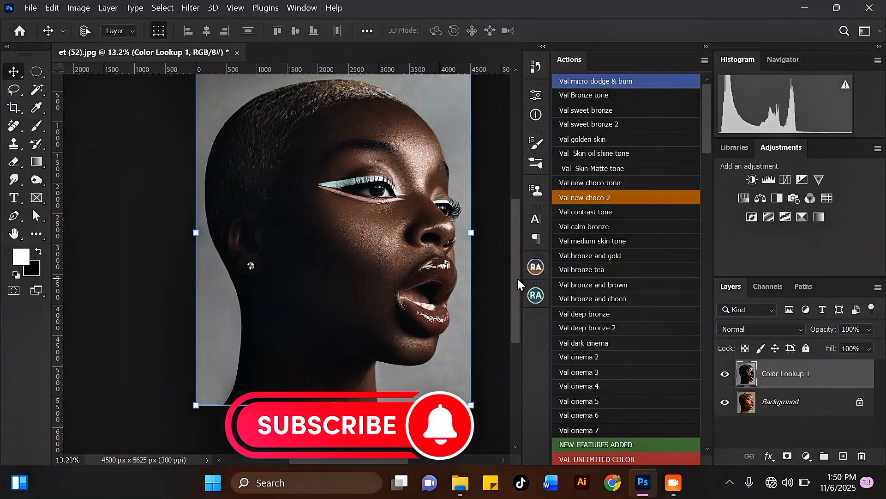